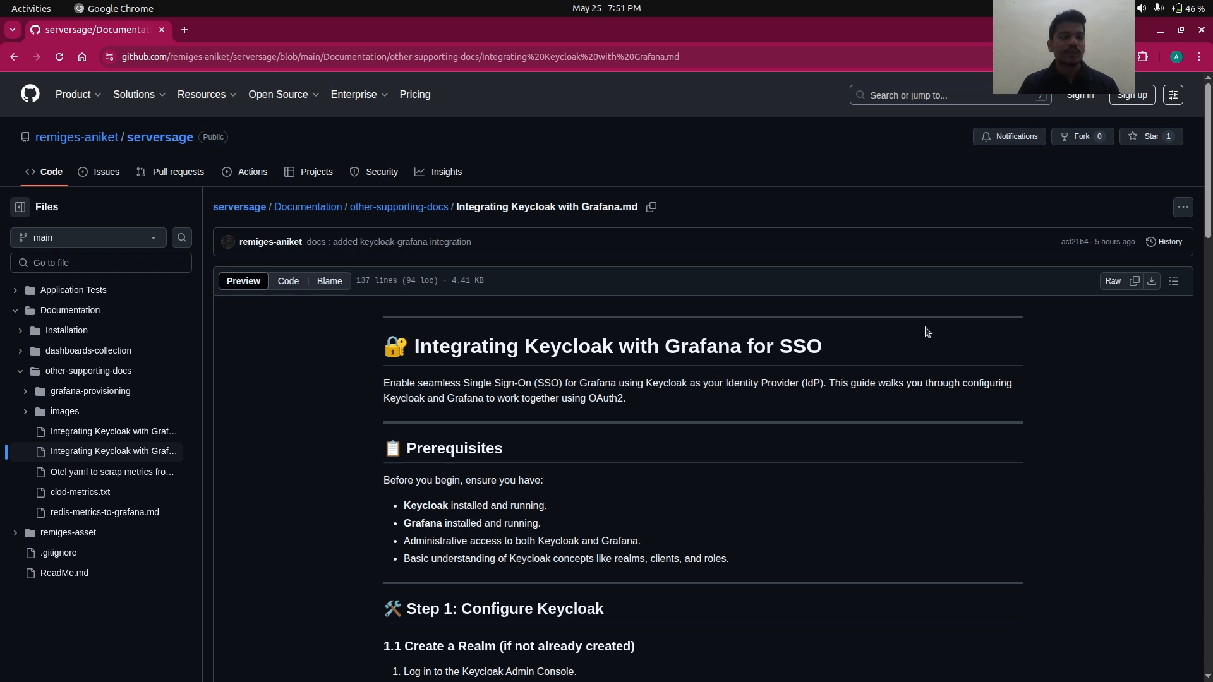
- Skim the Keycloak–Grafana integration guide, then switch to docker-compose.yml in VS Code
{"action": "scroll", "coordinate": [927, 332], "scroll_direction": "down", "scroll_amount": 1}
{"action": "scroll", "coordinate": [928, 332], "scroll_direction": "up", "scroll_amount": 1}
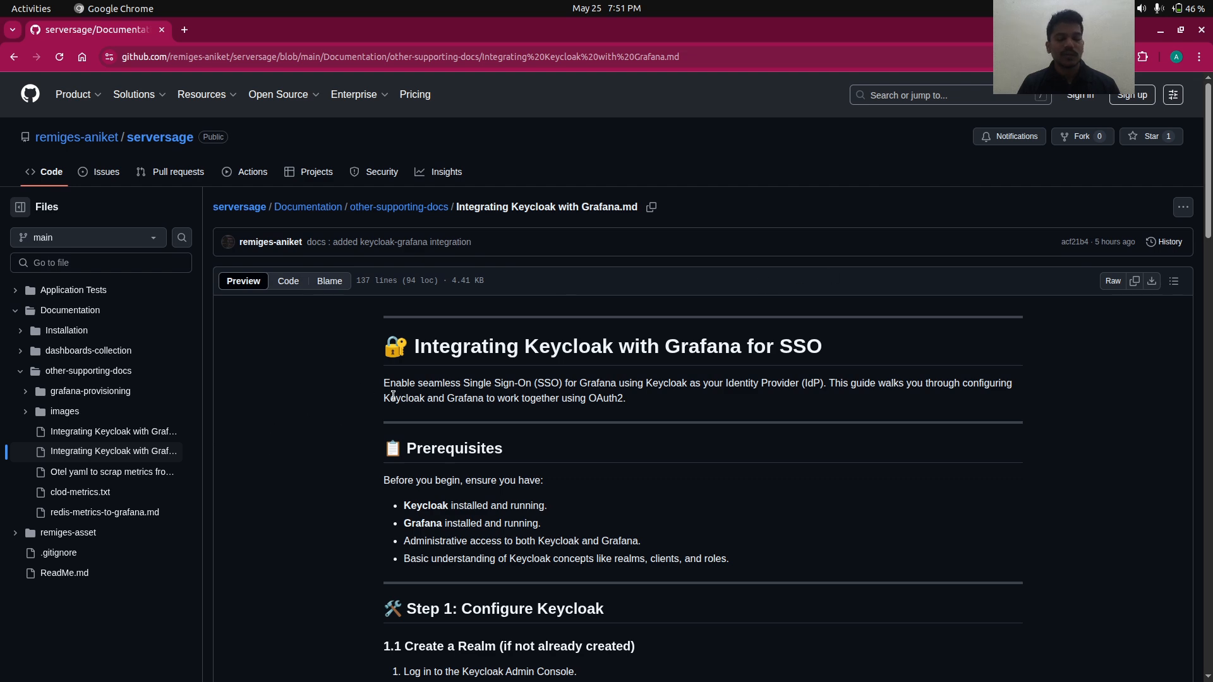
{"action": "scroll", "coordinate": [394, 396], "scroll_direction": "down", "scroll_amount": 4}
{"action": "scroll", "coordinate": [394, 396], "scroll_direction": "up", "scroll_amount": 4}
{"action": "scroll", "coordinate": [394, 397], "scroll_direction": "down", "scroll_amount": 2}
{"action": "scroll", "coordinate": [394, 396], "scroll_direction": "down", "scroll_amount": 3}
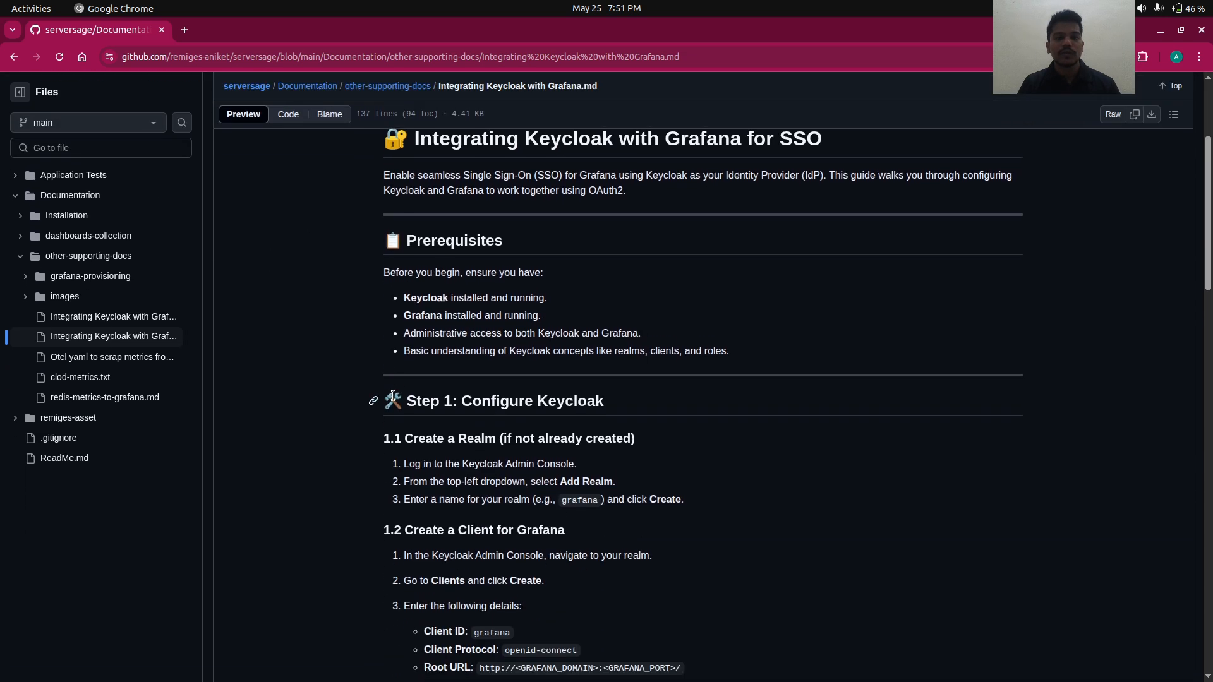
{"action": "key", "text": "alt+Tab"}
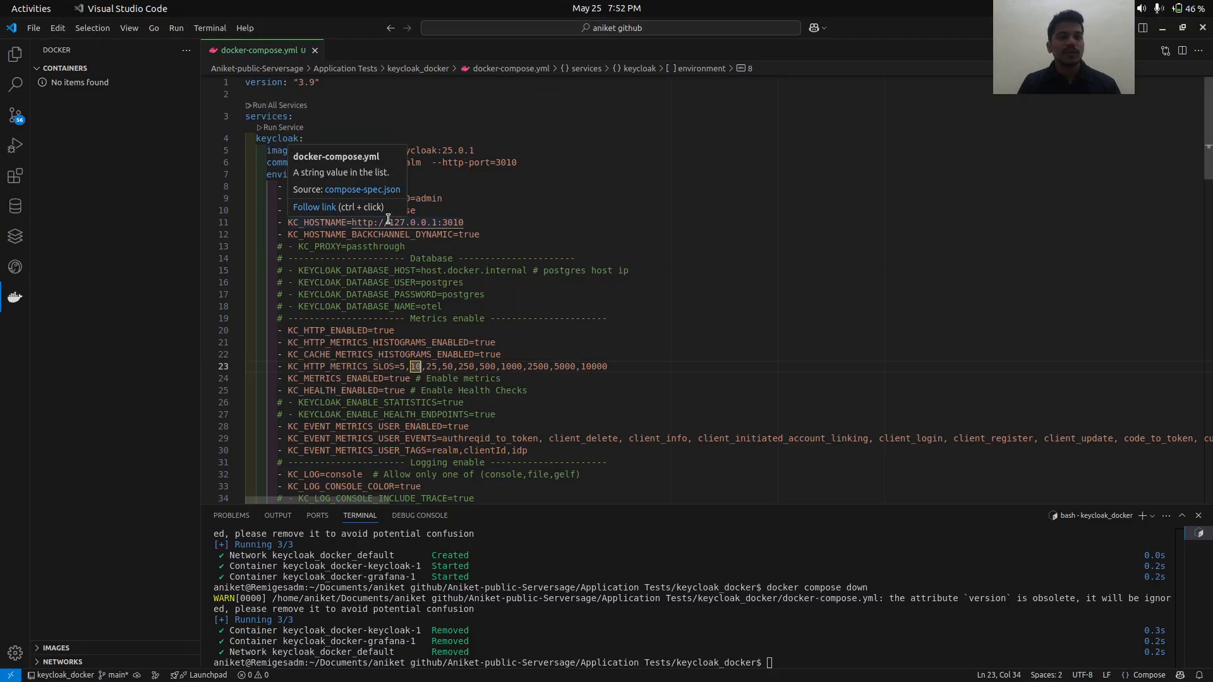
- Check the admin credentials and image versions: Keycloak 25.0.1 and Grafana 12.0.0
{"action": "left_click", "coordinate": [548, 197]}
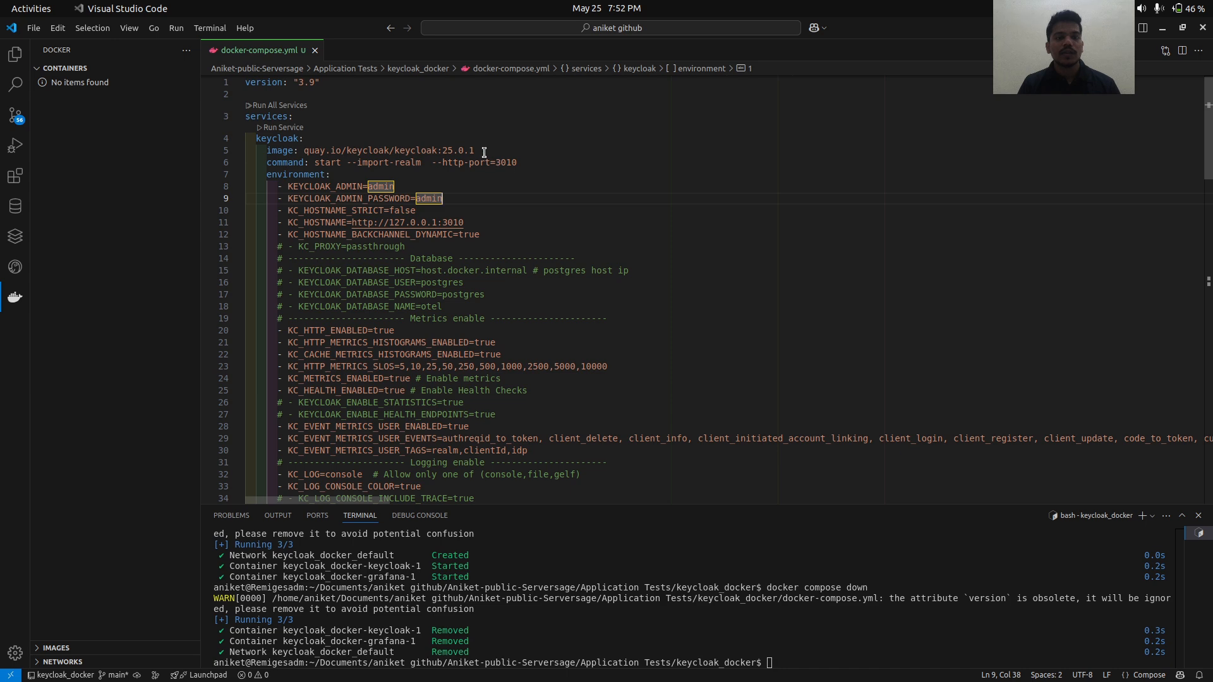
{"action": "left_click_drag", "start_coordinate": [475, 150], "coordinate": [441, 150]}
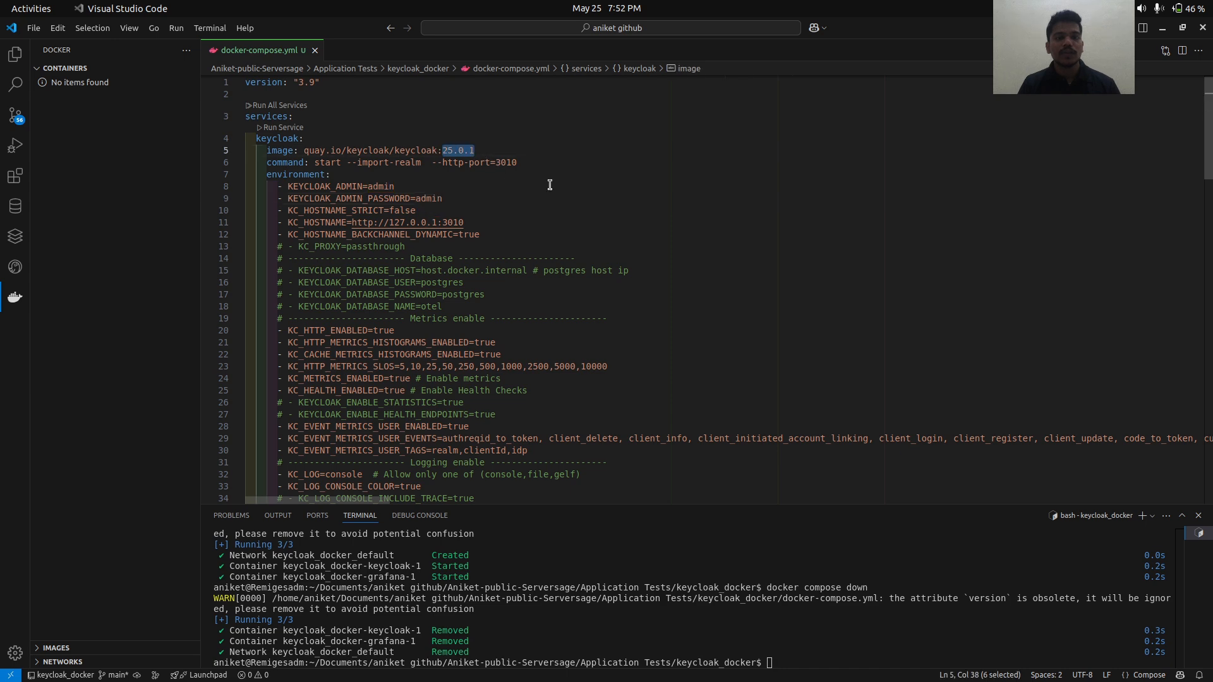
{"action": "scroll", "coordinate": [549, 184], "scroll_direction": "down", "scroll_amount": 15}
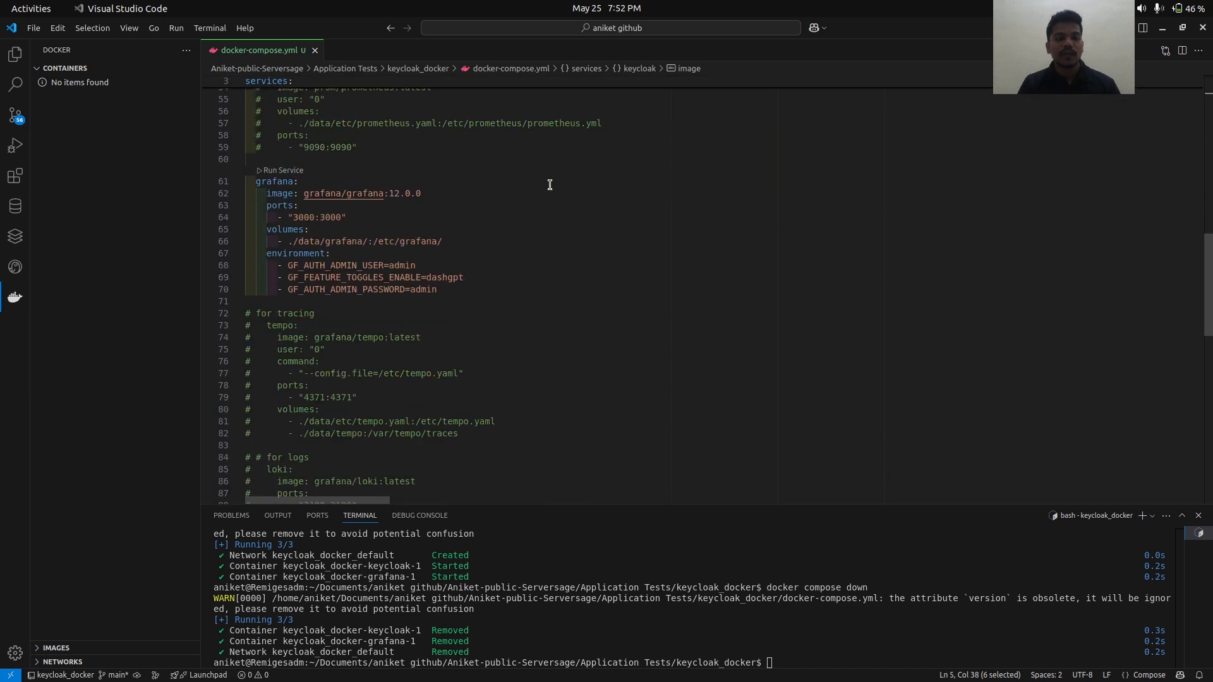
{"action": "left_click_drag", "start_coordinate": [421, 193], "coordinate": [388, 194]}
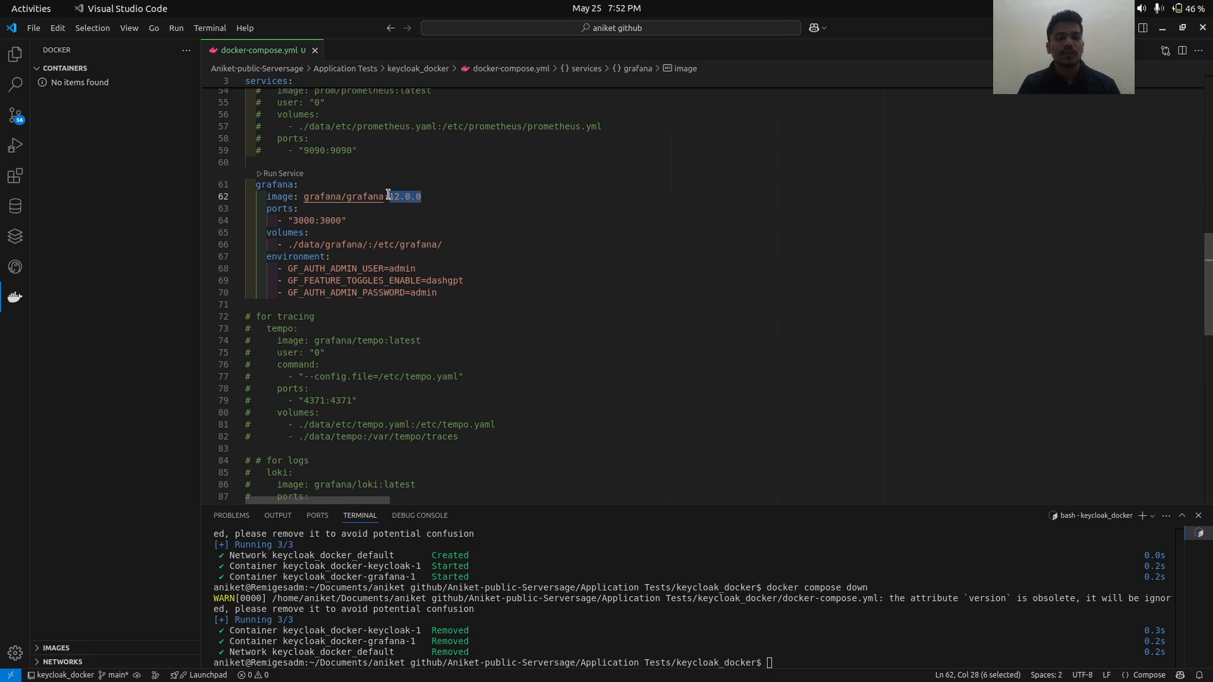
{"action": "scroll", "coordinate": [388, 194], "scroll_direction": "up", "scroll_amount": 15}
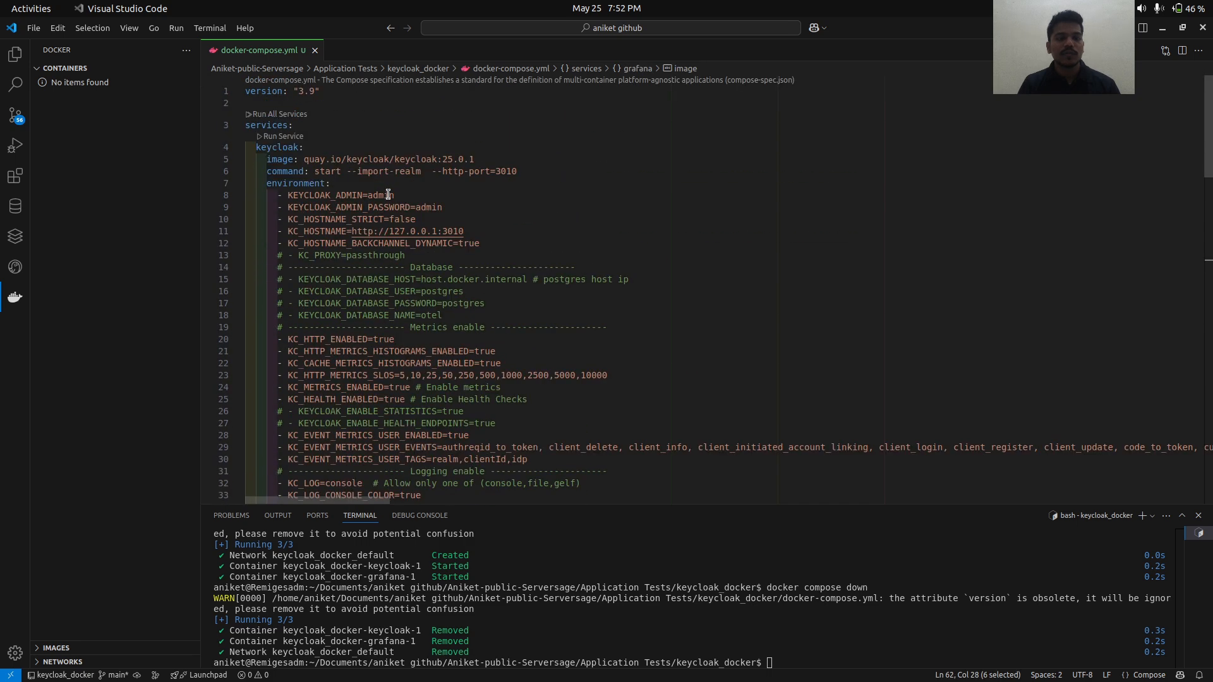
- Rerun docker compose up -d to start the containers, then return to the guide in Chrome
{"action": "left_click", "coordinate": [605, 536]}
{"action": "key", "text": "Up"}
{"action": "key", "text": "Up"}
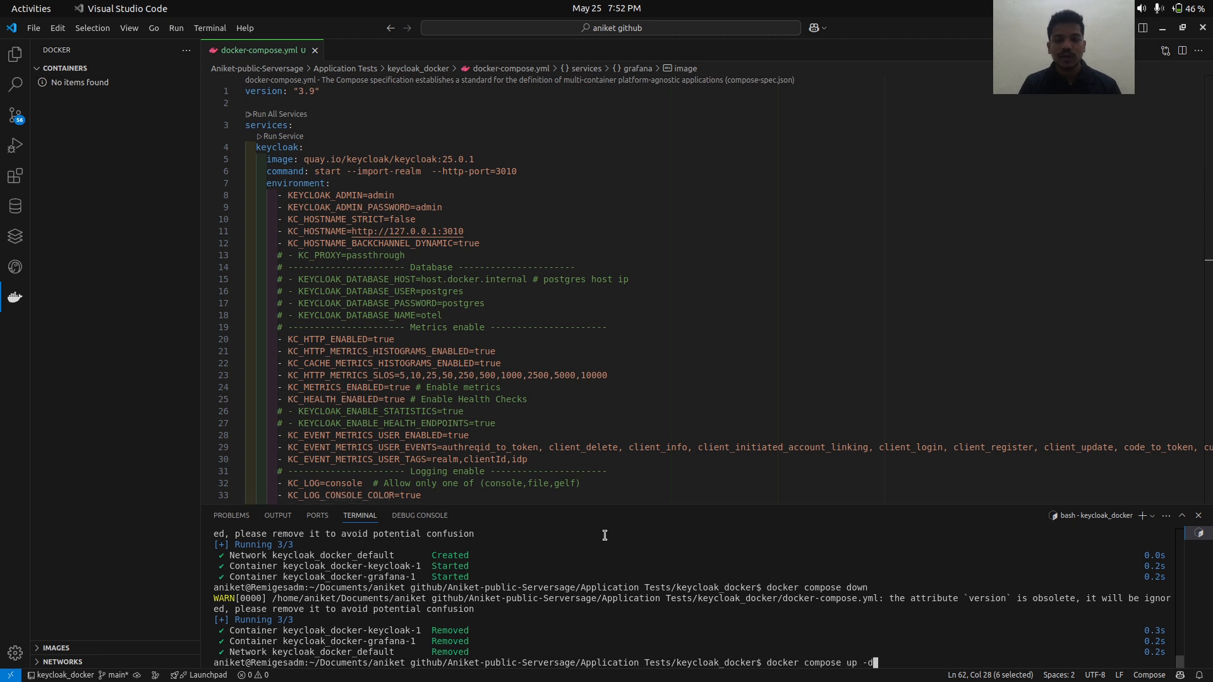
{"action": "key", "text": "Return"}
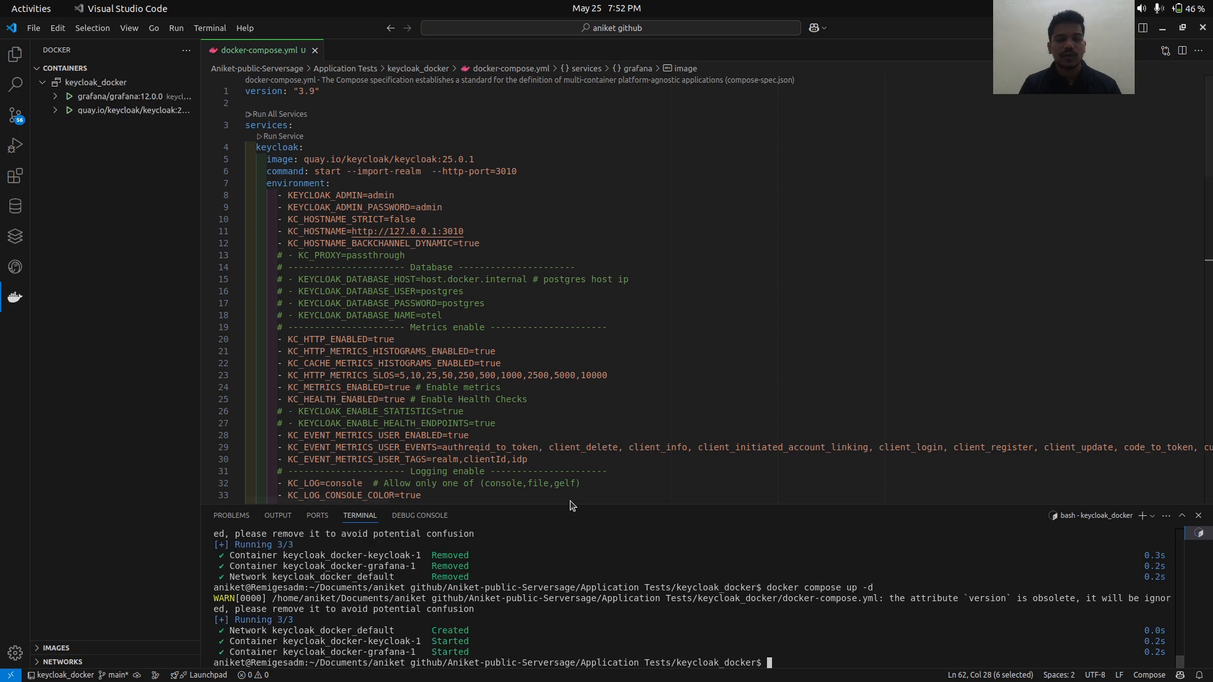
{"action": "left_click", "coordinate": [1200, 516]}
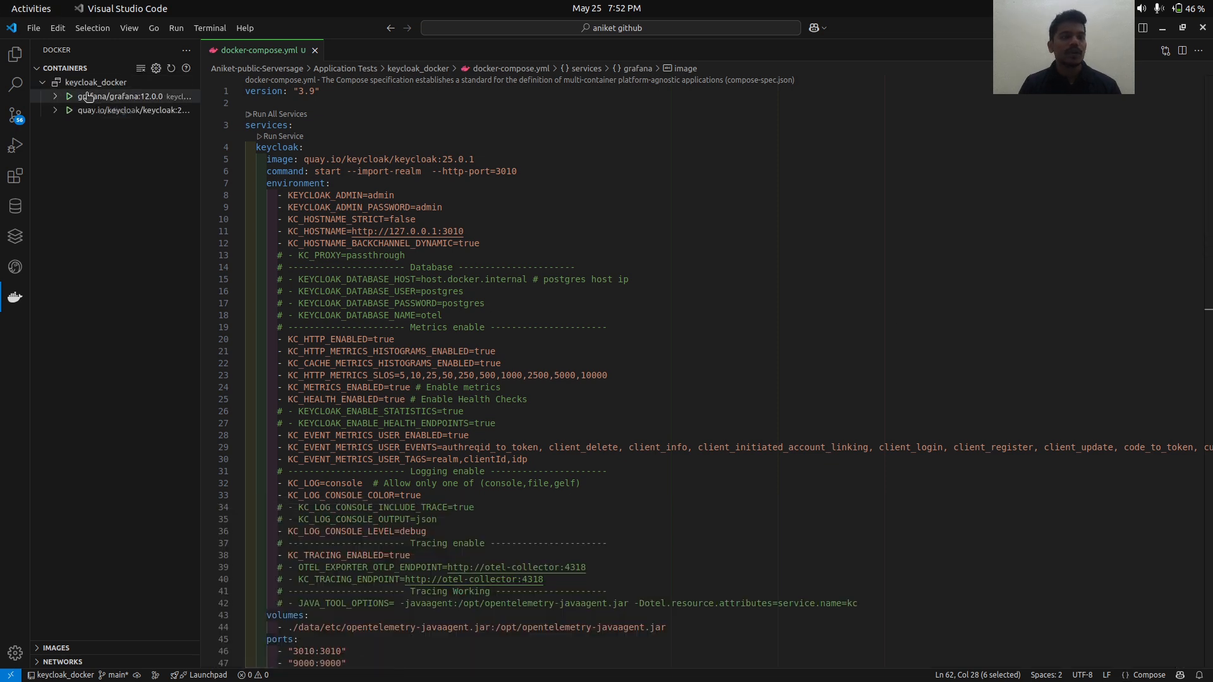
{"action": "mouse_move", "coordinate": [88, 96]}
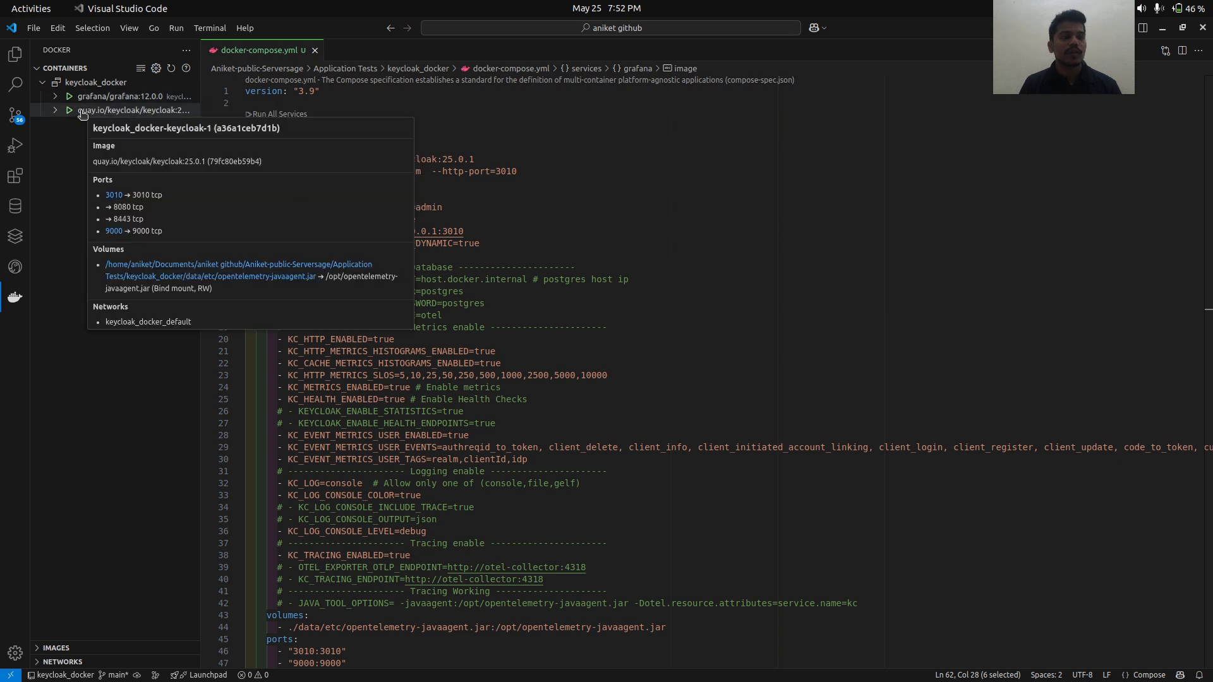
{"action": "key", "text": "alt+Tab"}
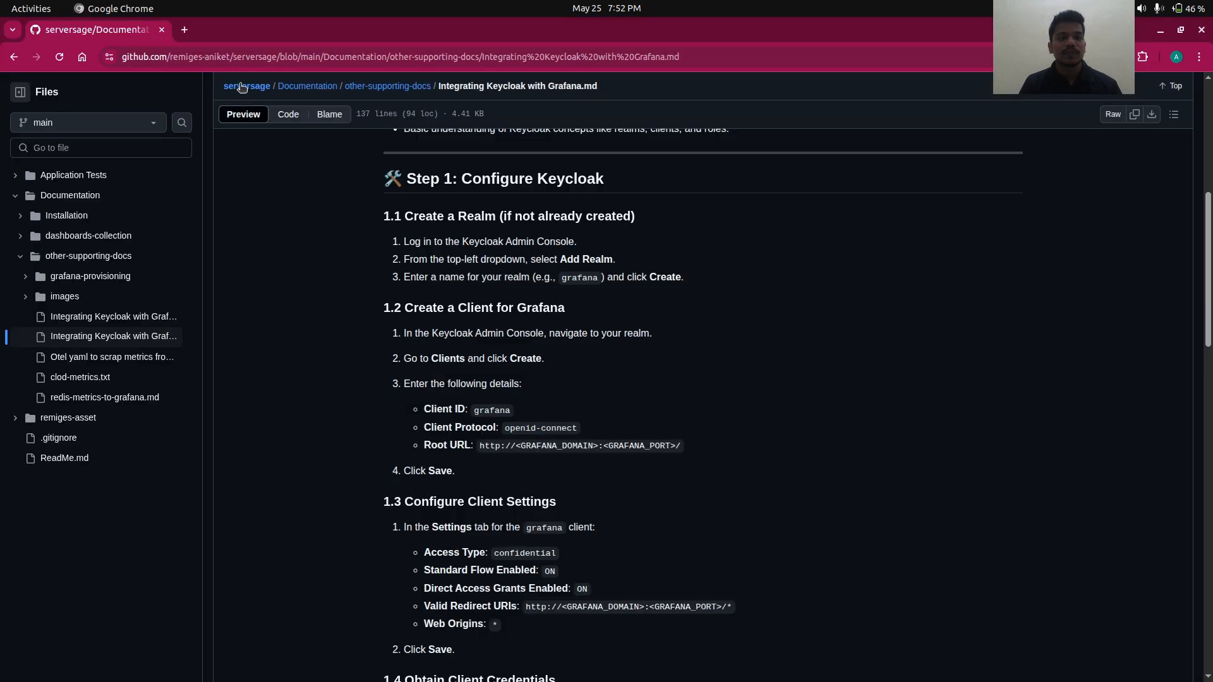
- Open Grafana at localhost:3000 in a new tab and go to its sign-in page
{"action": "left_click", "coordinate": [184, 29]}
{"action": "type", "text": "lo"}
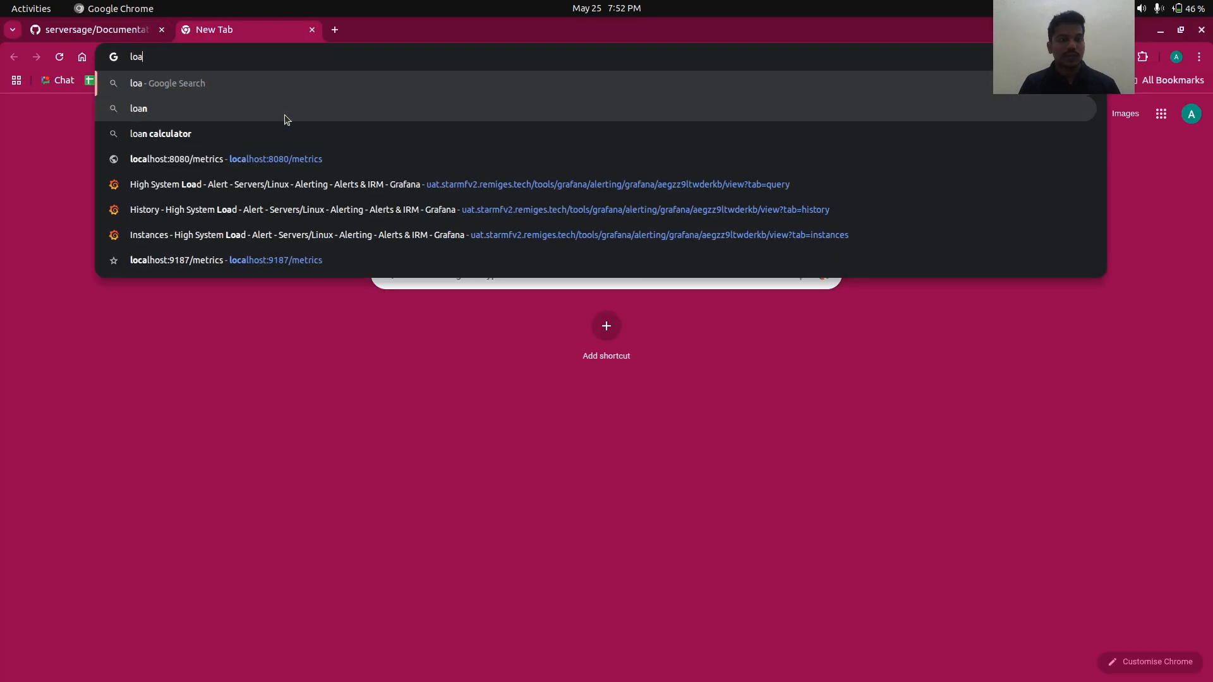
{"action": "type", "text": "calhost:3000"}
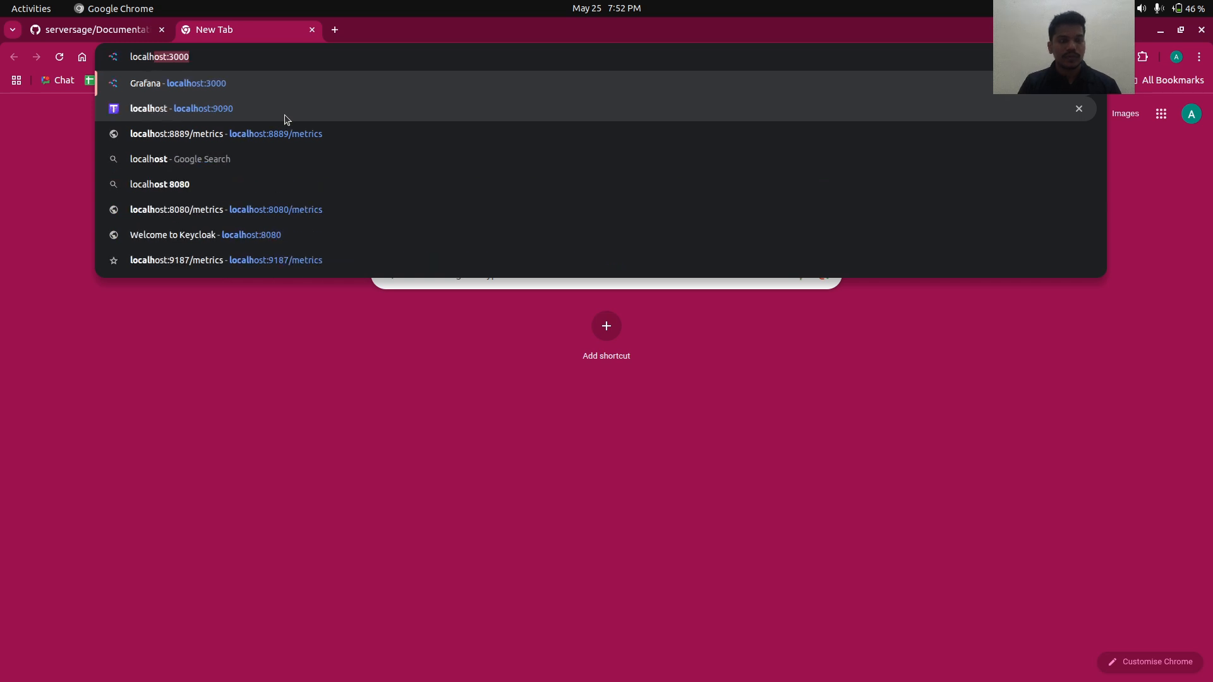
{"action": "key", "text": "Return"}
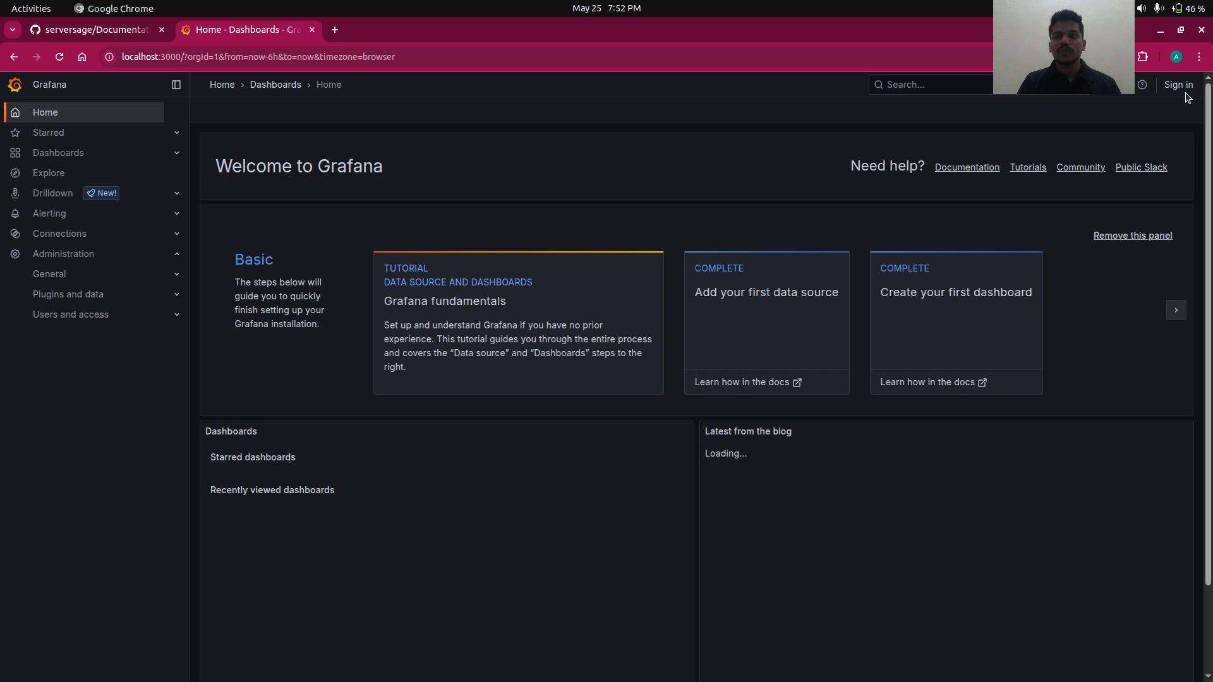
{"action": "left_click", "coordinate": [1181, 87]}
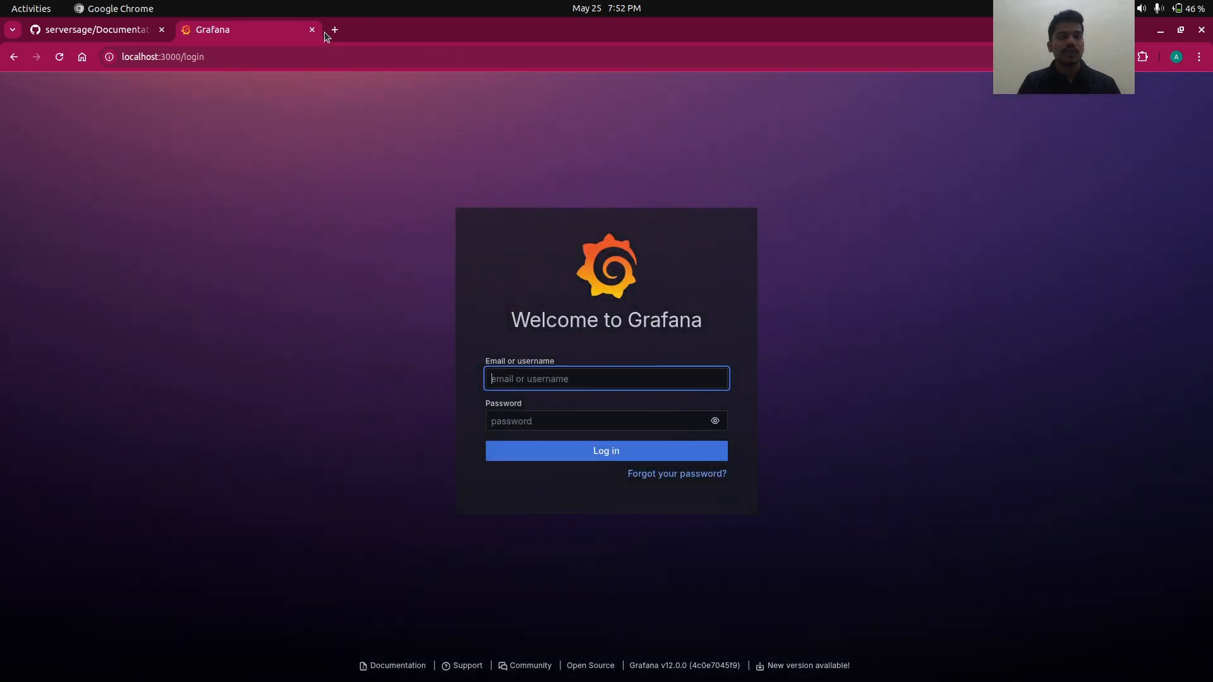
- Open the Keycloak console at localhost:3010 in another new tab
{"action": "left_click", "coordinate": [334, 30]}
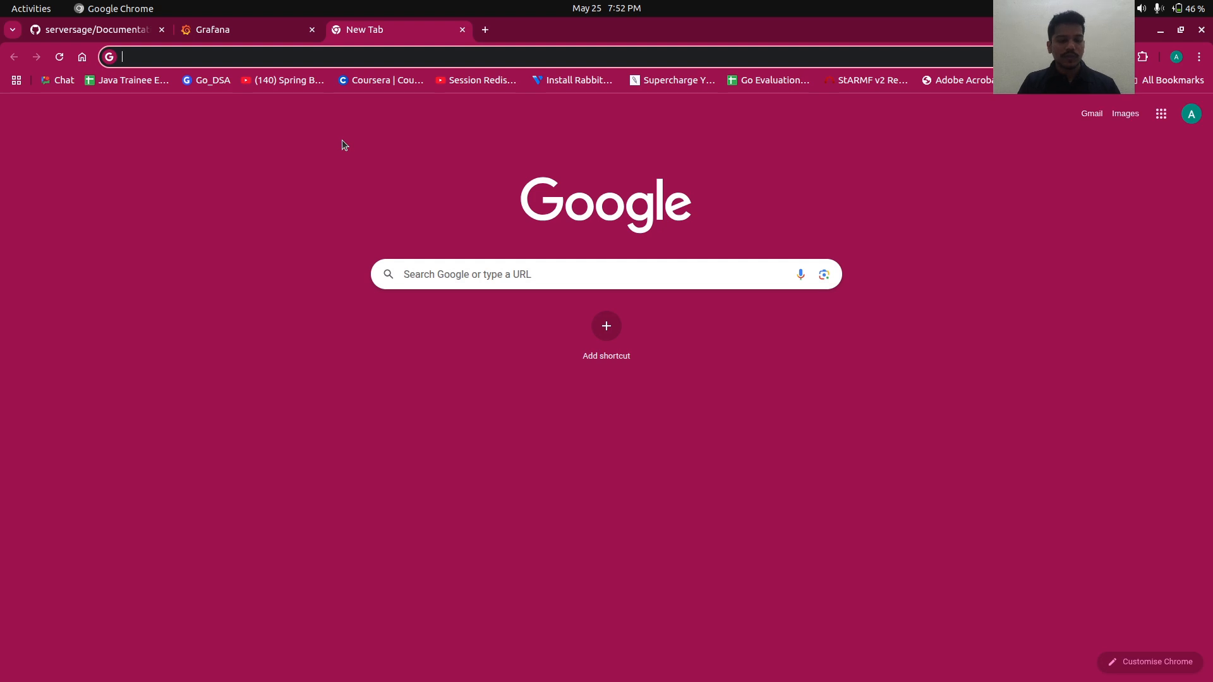
{"action": "type", "text": "localhost:3000"}
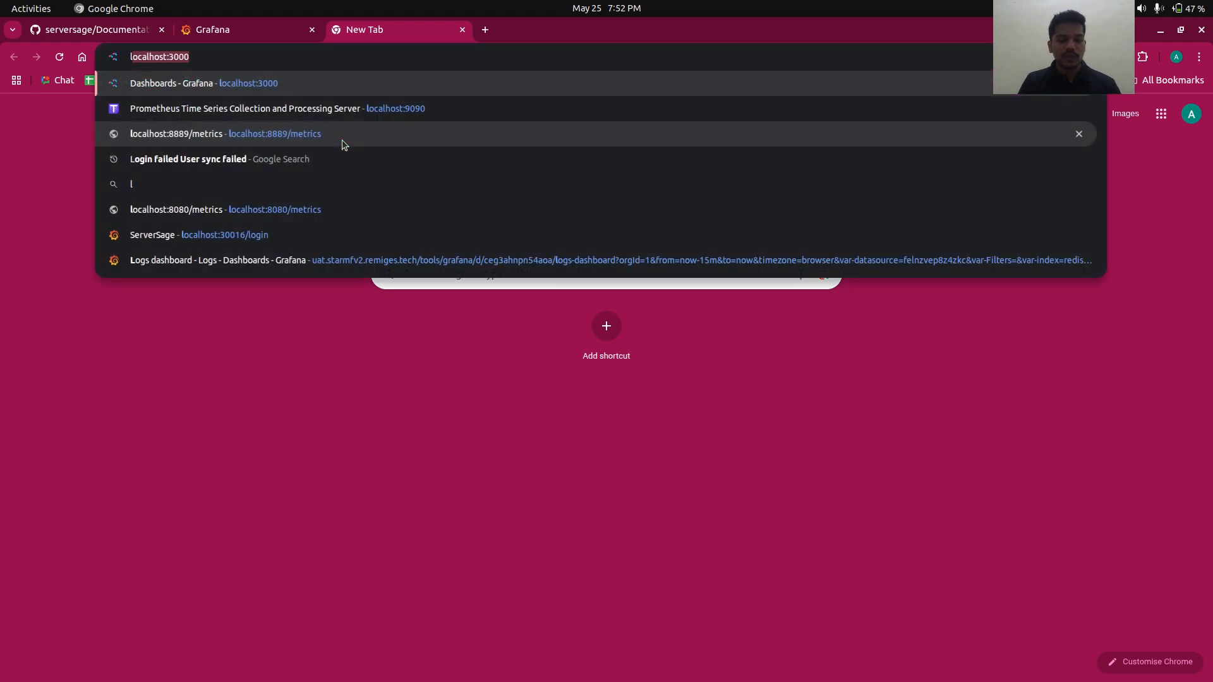
{"action": "left_click", "coordinate": [177, 61]}
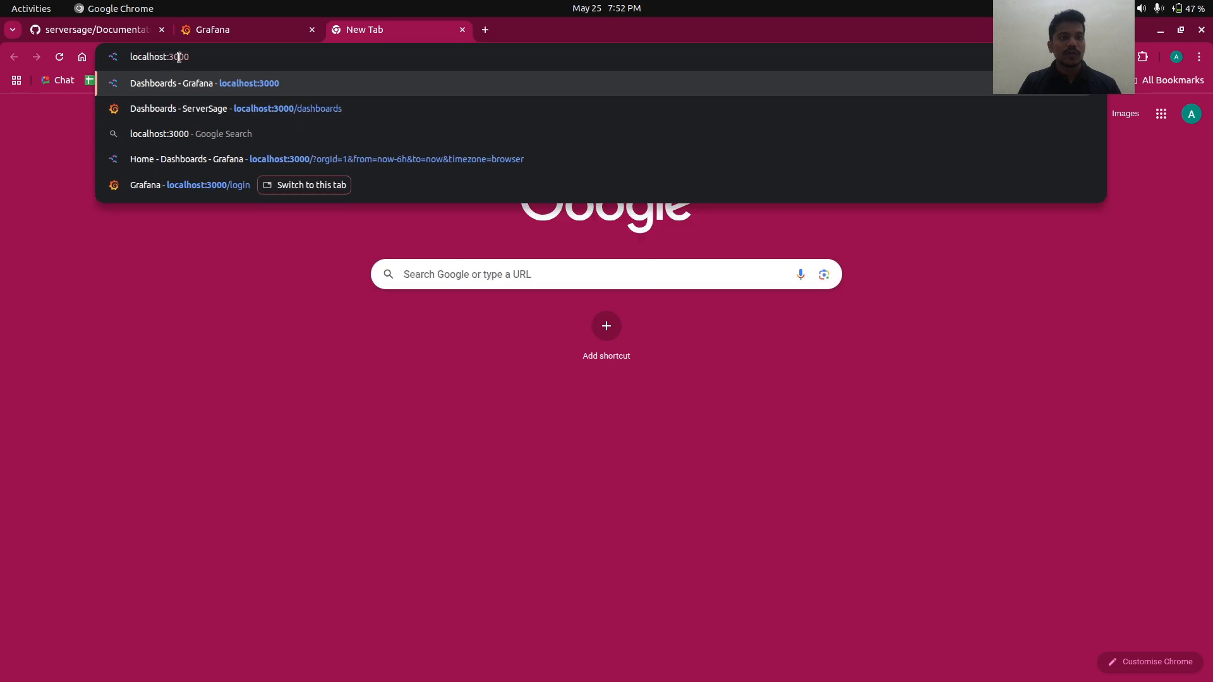
{"action": "left_click", "coordinate": [183, 58]}
{"action": "key", "text": "BackSpace"}
{"action": "type", "text": "1"}
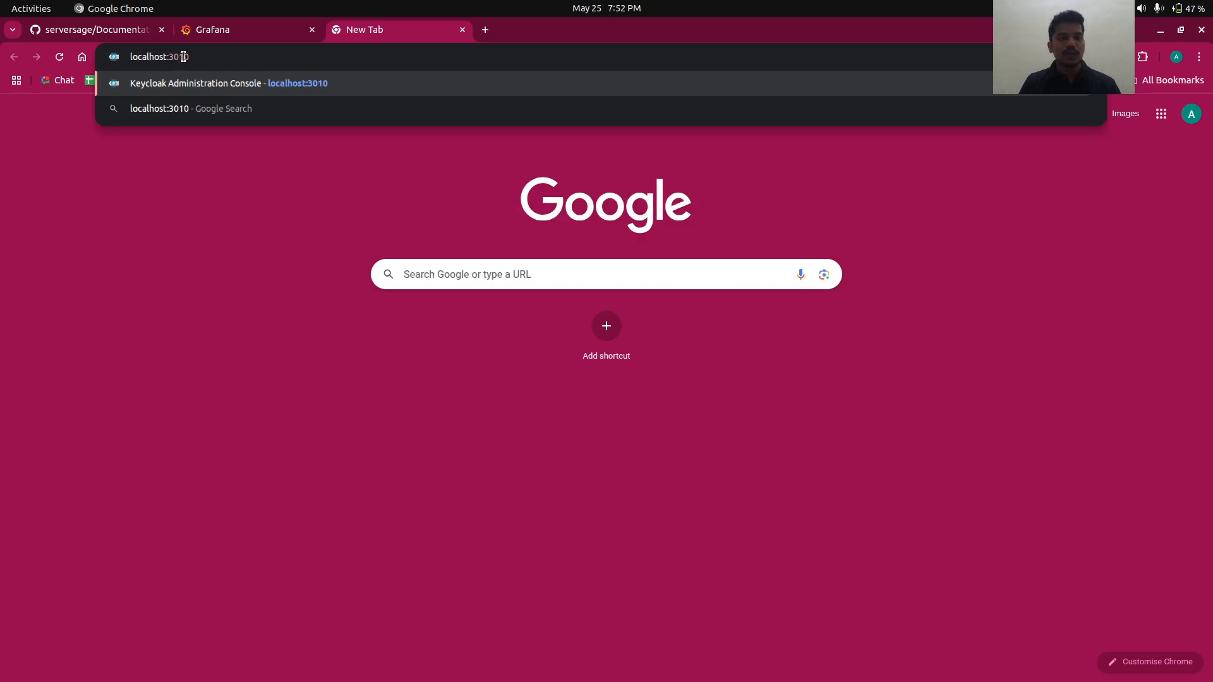
{"action": "key", "text": "Return"}
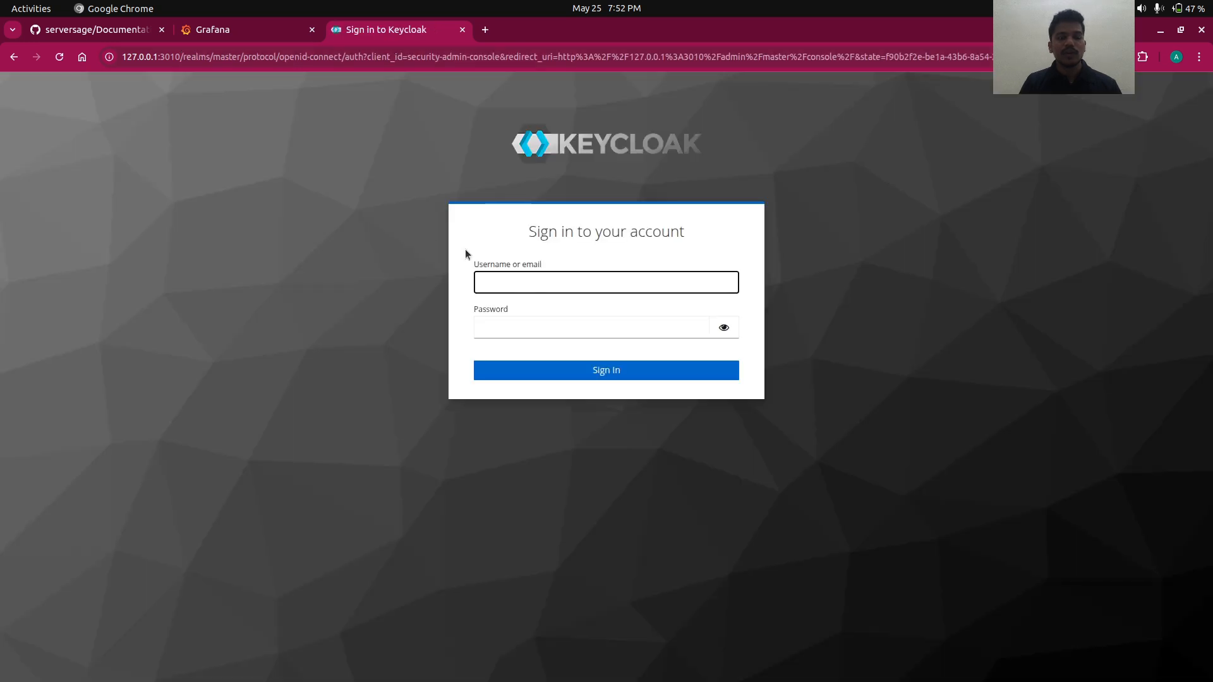
- Sign in to Keycloak with the admin username and password, then return to the Grafana tab
{"action": "left_click", "coordinate": [535, 283]}
{"action": "type", "text": "adm"}
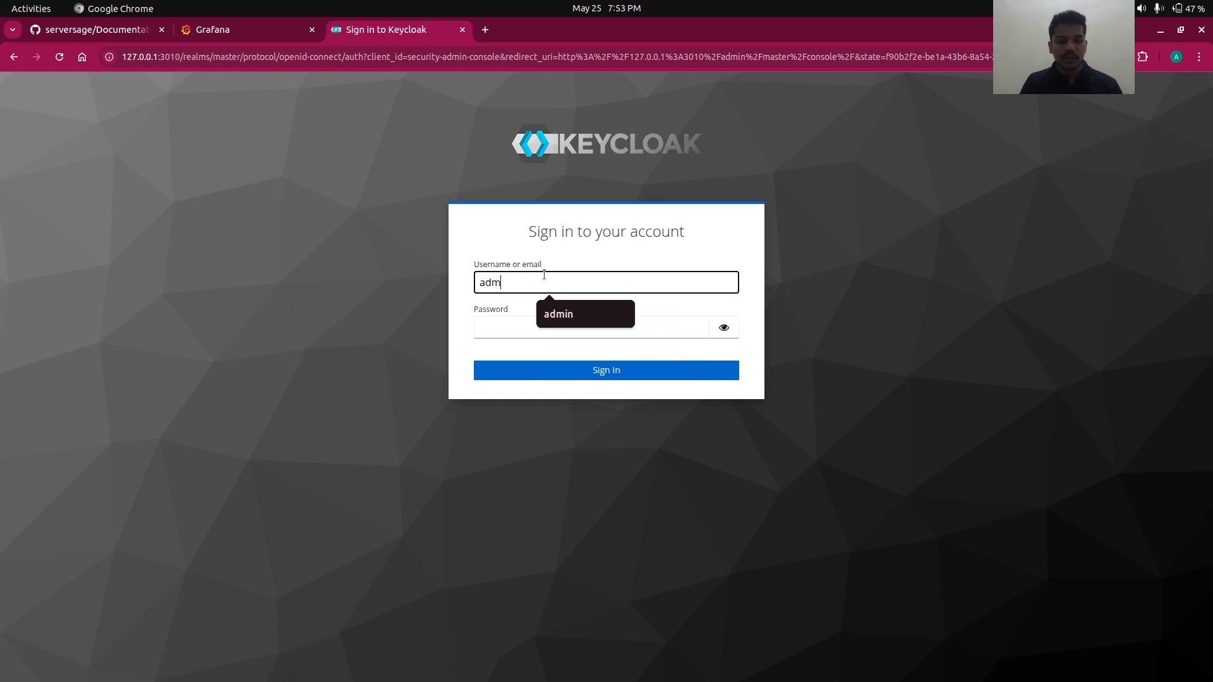
{"action": "type", "text": "in"}
{"action": "key", "text": "Tab"}
{"action": "type", "text": "adm"}
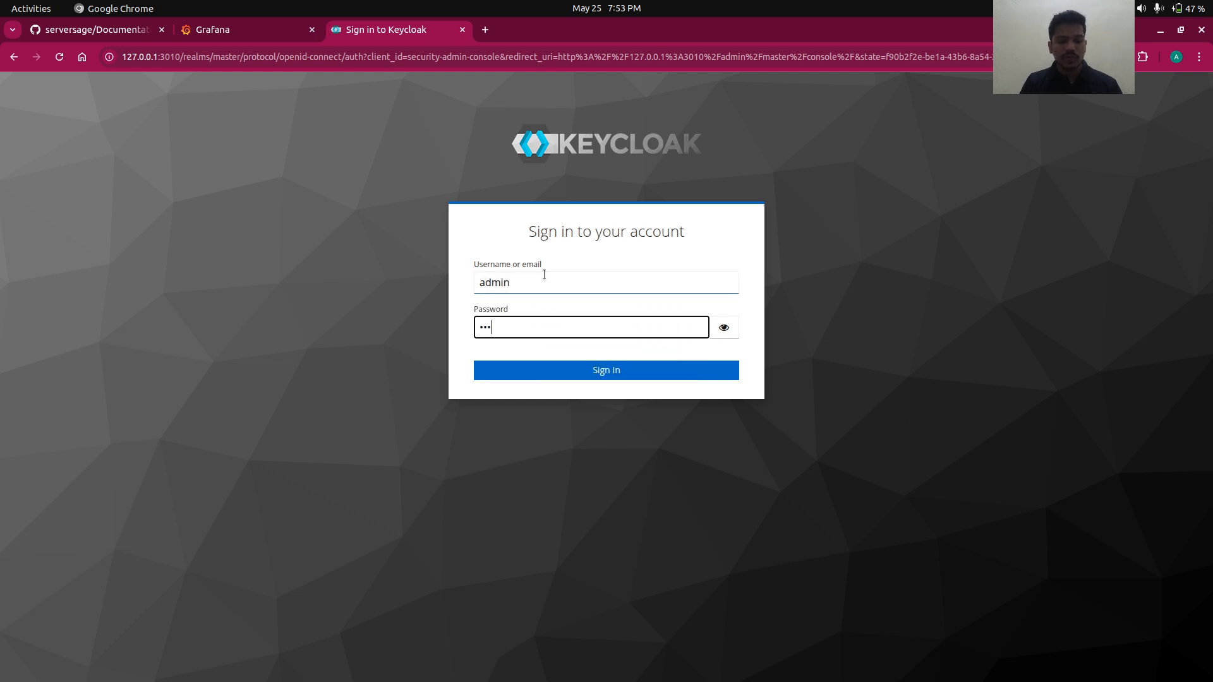
{"action": "type", "text": "in"}
{"action": "key", "text": "Return"}
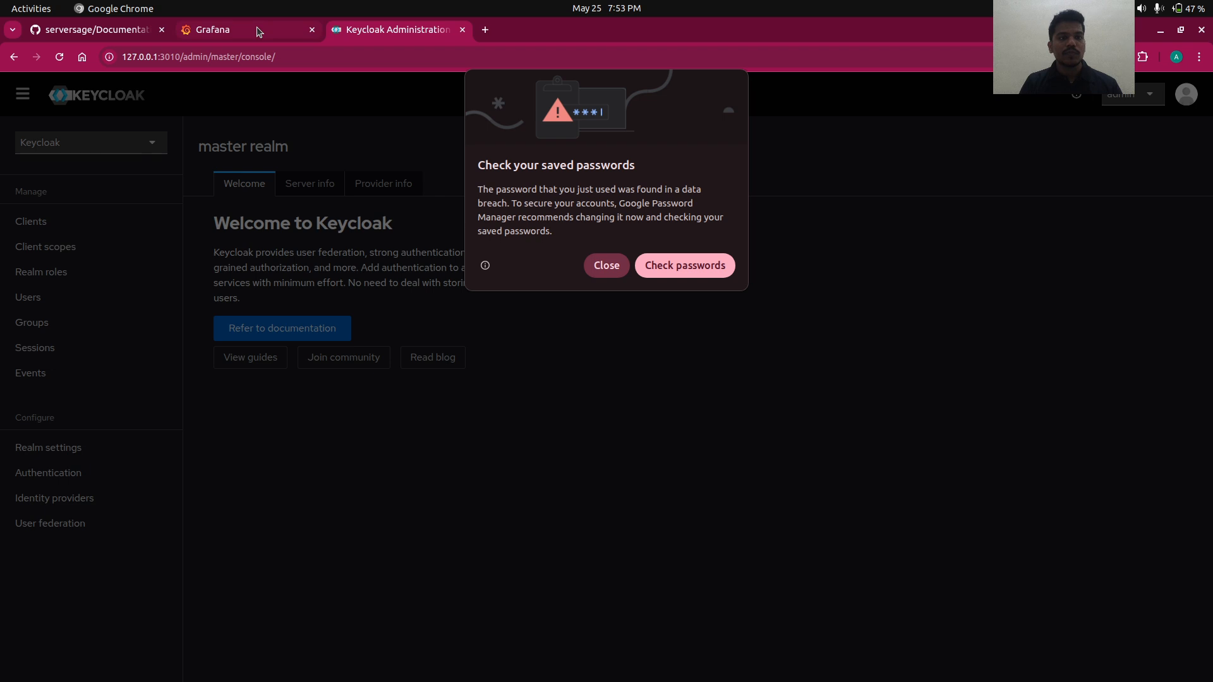
{"action": "left_click", "coordinate": [605, 264]}
{"action": "left_click", "coordinate": [261, 29]}
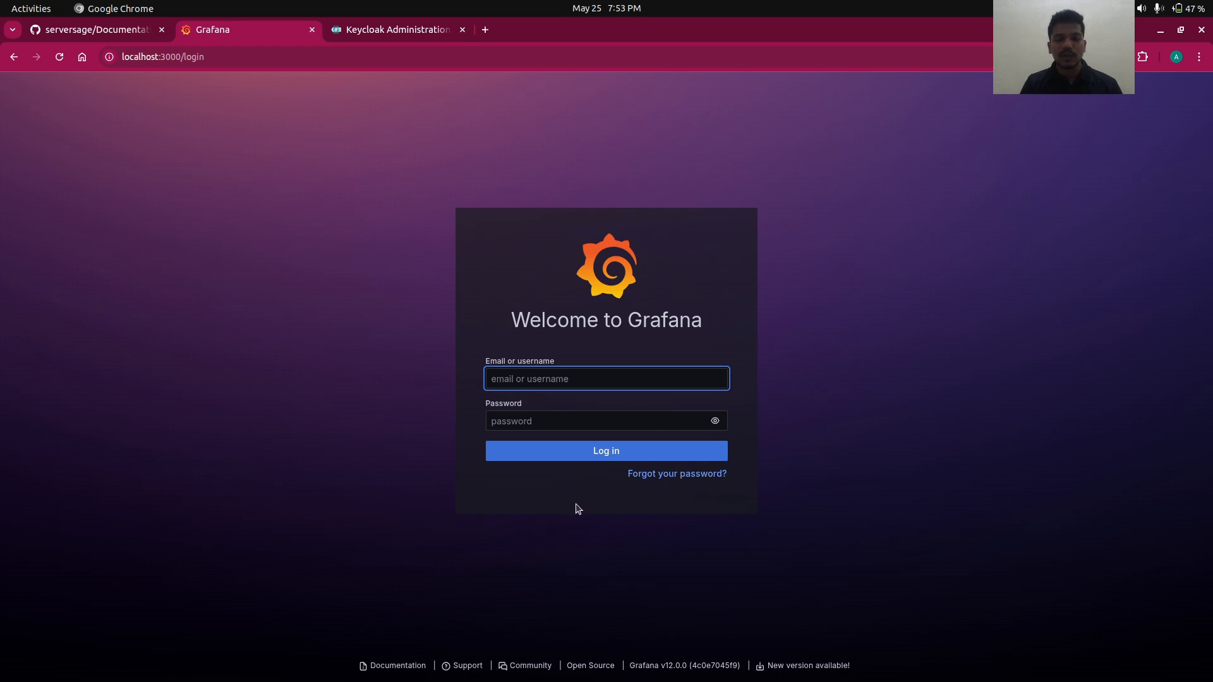
- Log in to Grafana with the admin credentials and skip the password update
{"action": "type", "text": "ad"}
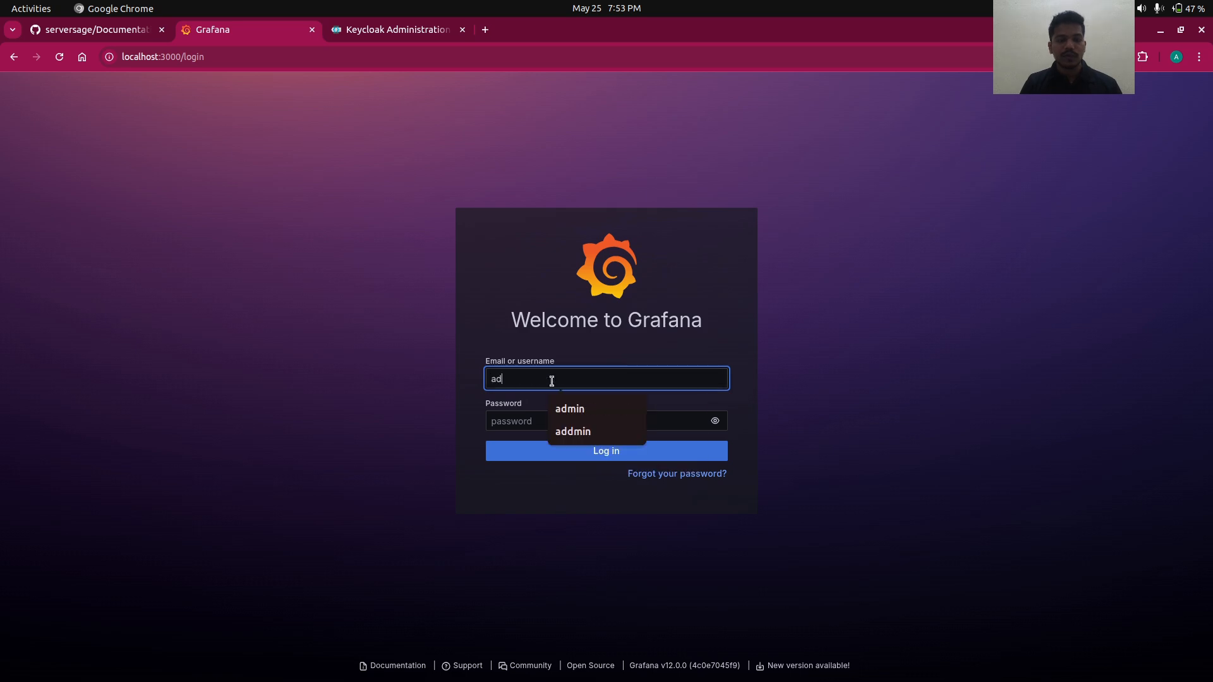
{"action": "type", "text": "min"}
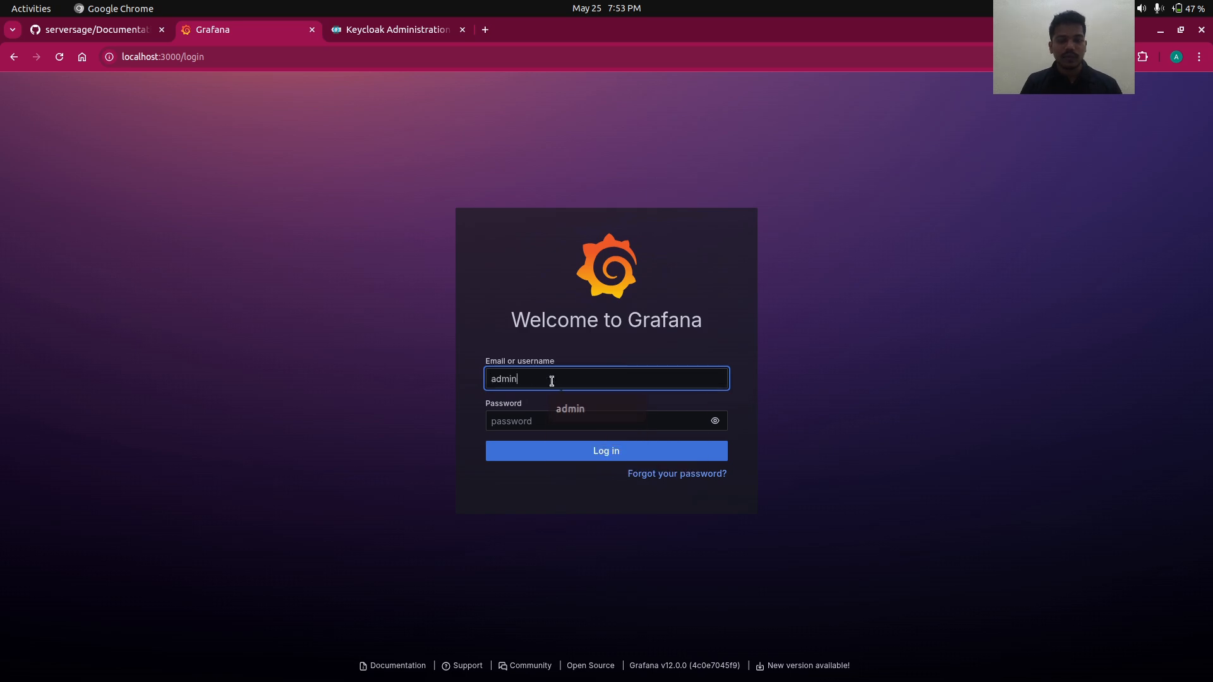
{"action": "key", "text": "ctrl+a"}
{"action": "left_click", "coordinate": [534, 419]}
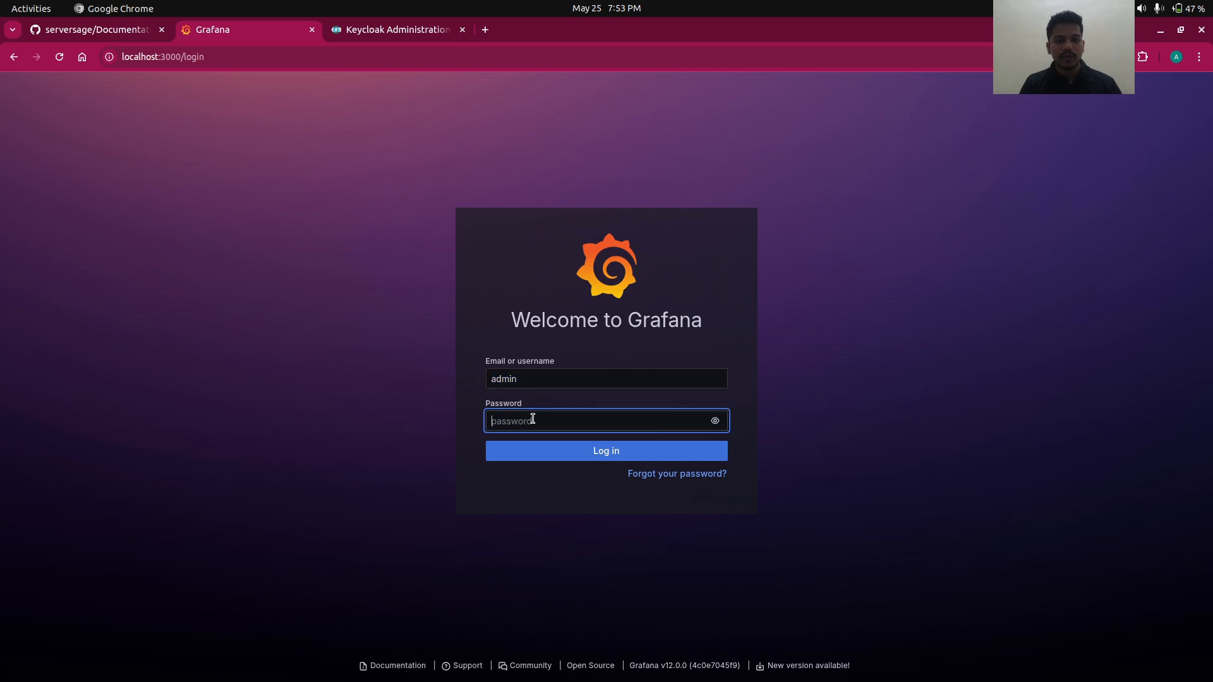
{"action": "type", "text": "admin"}
{"action": "left_click", "coordinate": [524, 452]}
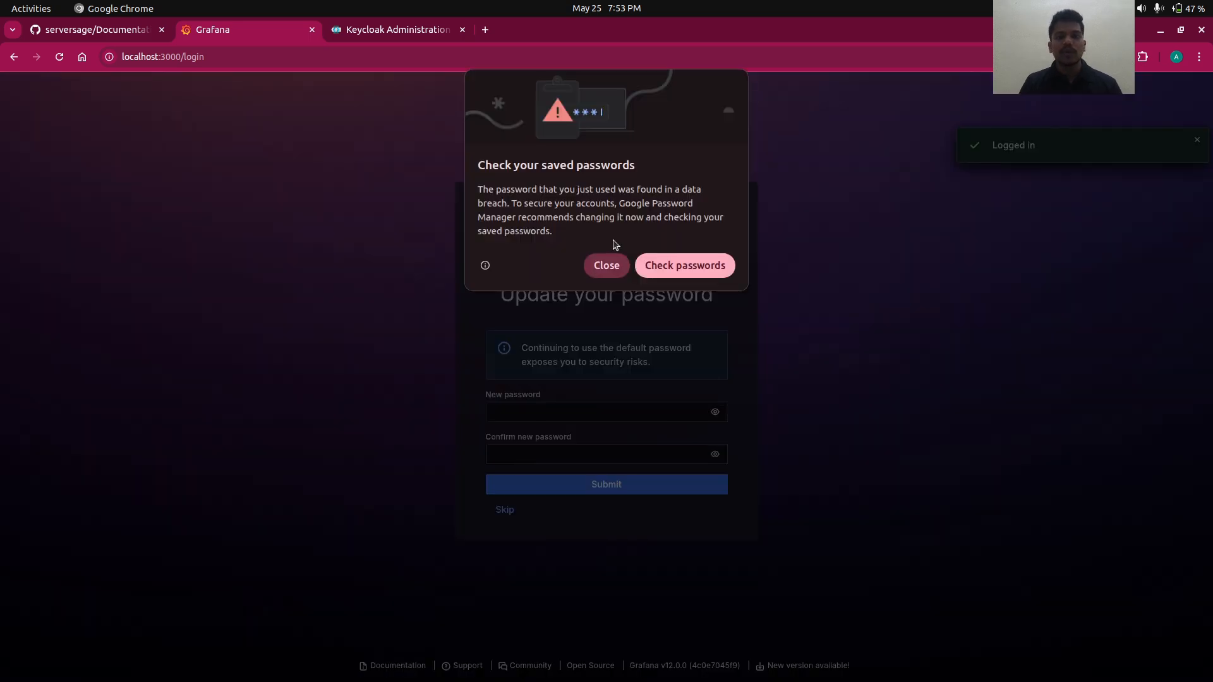
{"action": "left_click", "coordinate": [608, 272]}
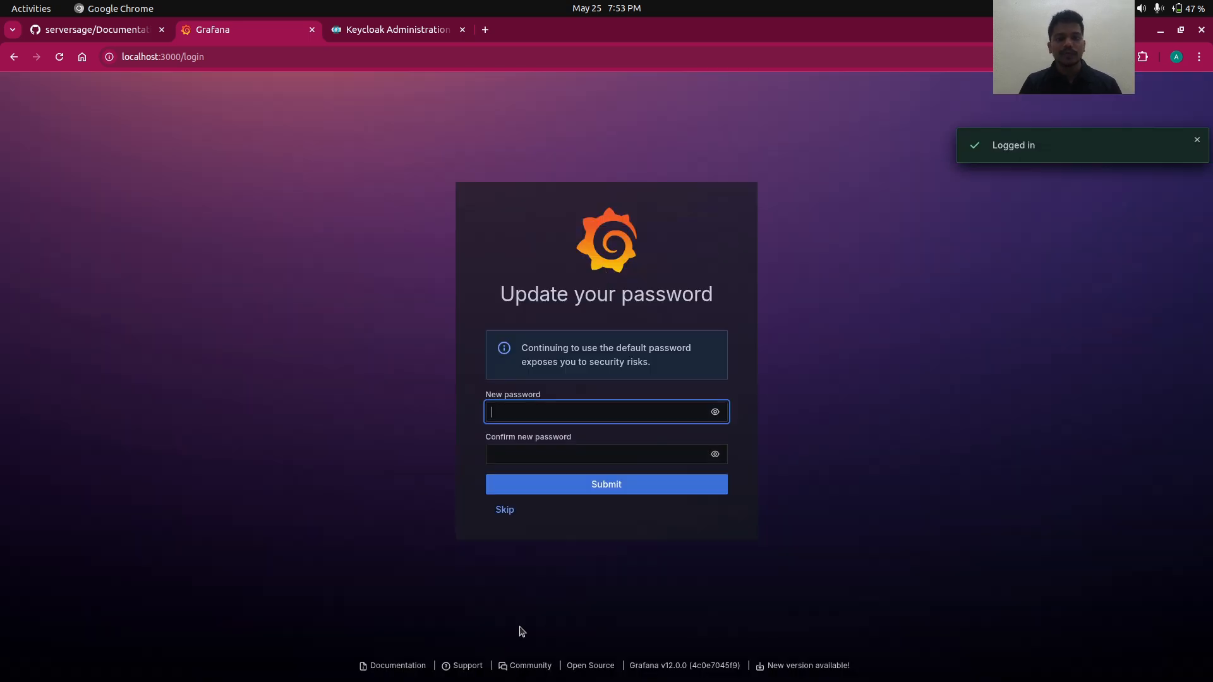
{"action": "left_click", "coordinate": [509, 516]}
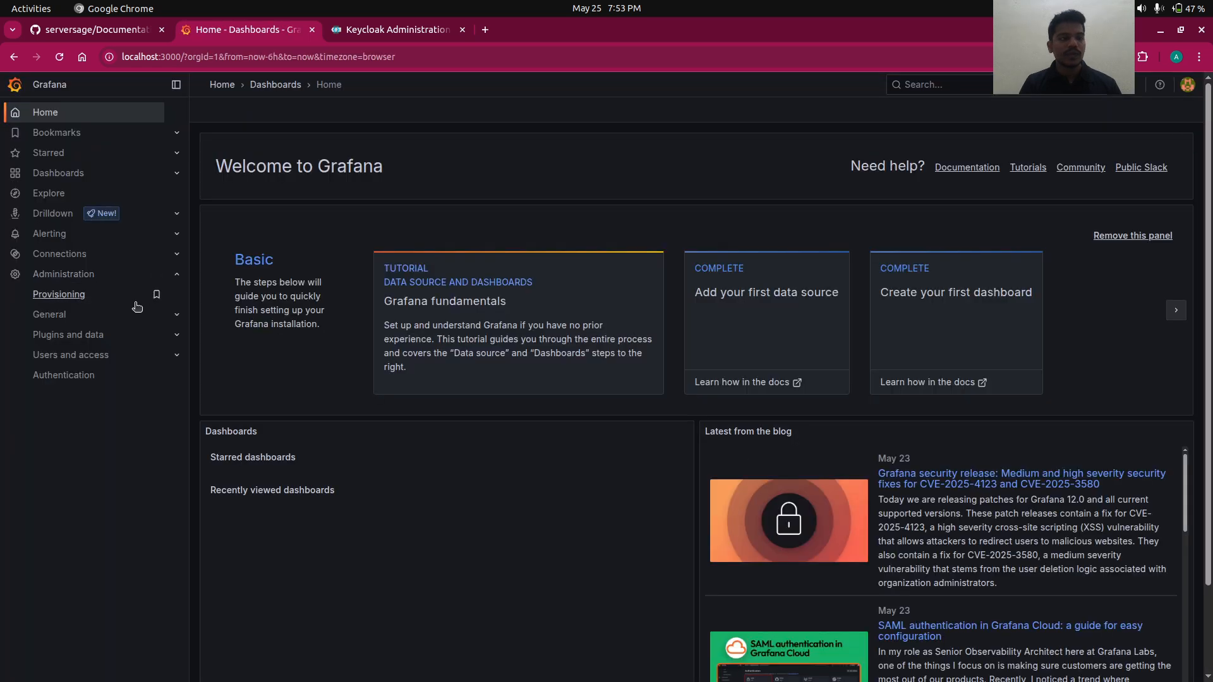
- Open Generic OAuth under Authentication and set the display name to Keycloak
{"action": "left_click", "coordinate": [93, 383]}
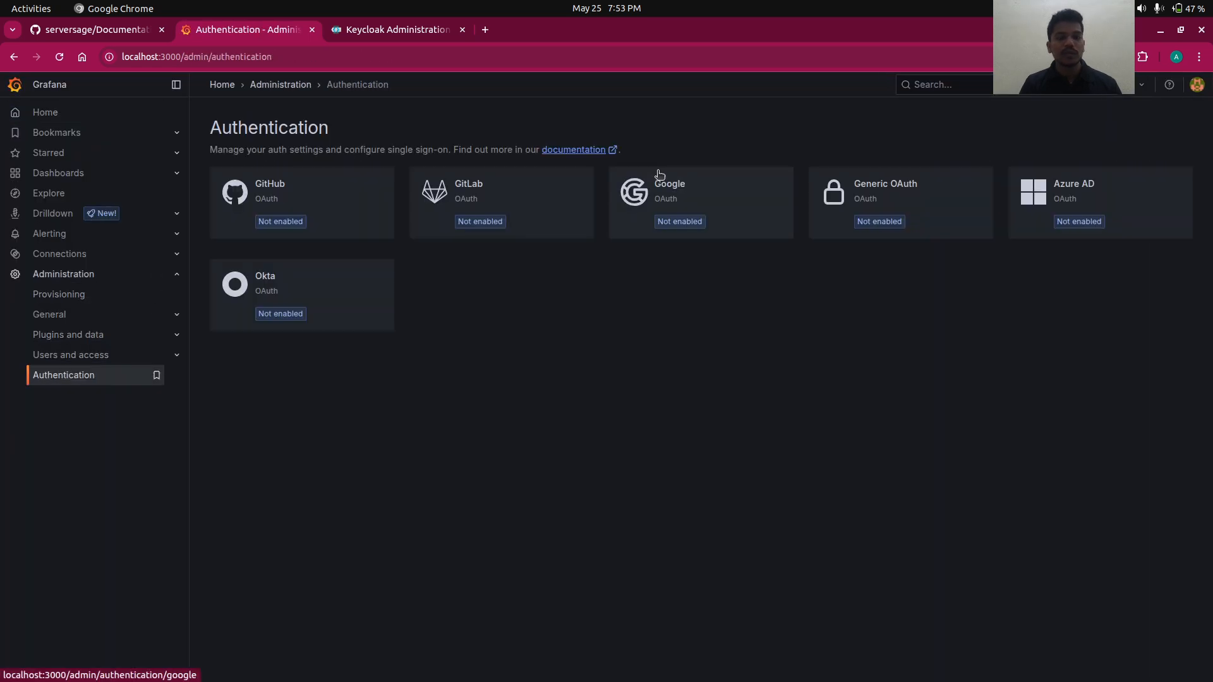
{"action": "left_click", "coordinate": [933, 209]}
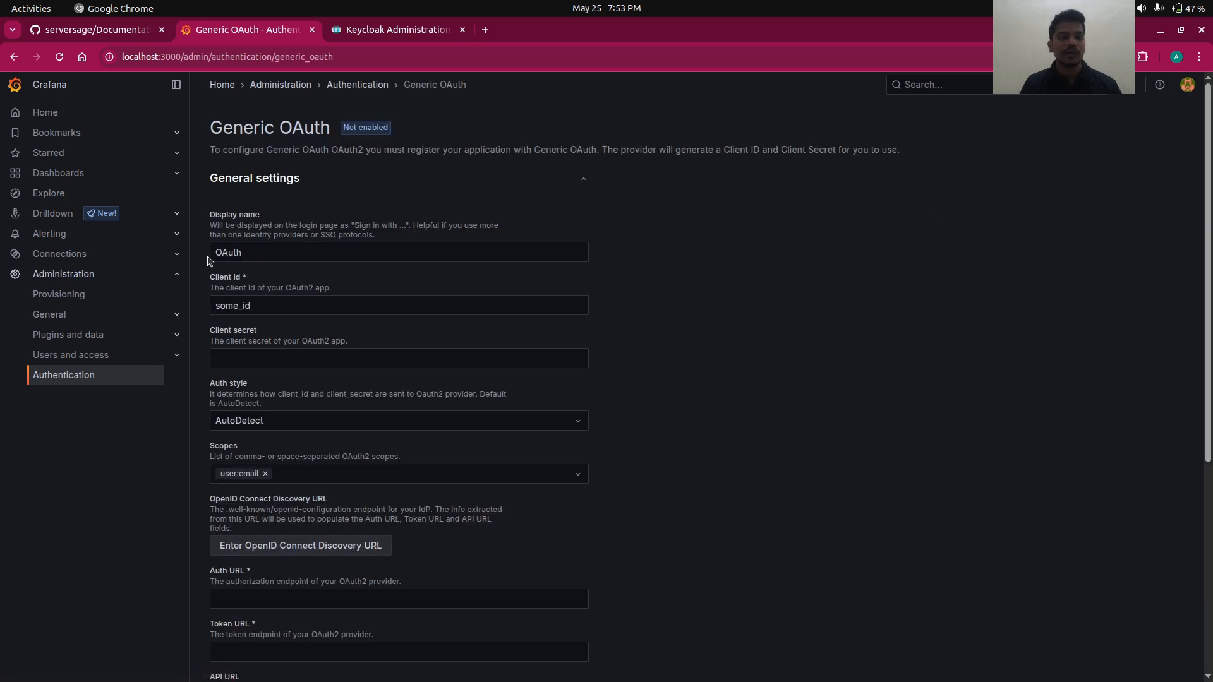
{"action": "double_click", "coordinate": [237, 253]}
{"action": "type", "text": "Key"}
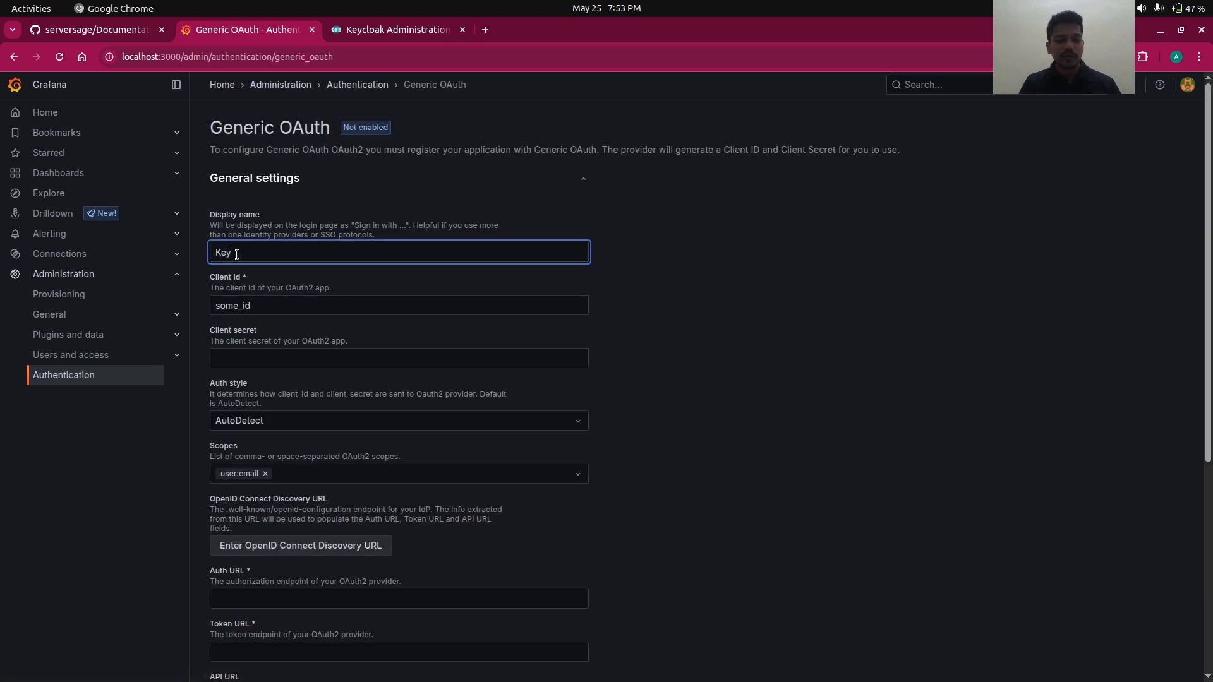
{"action": "type", "text": "cloak"}
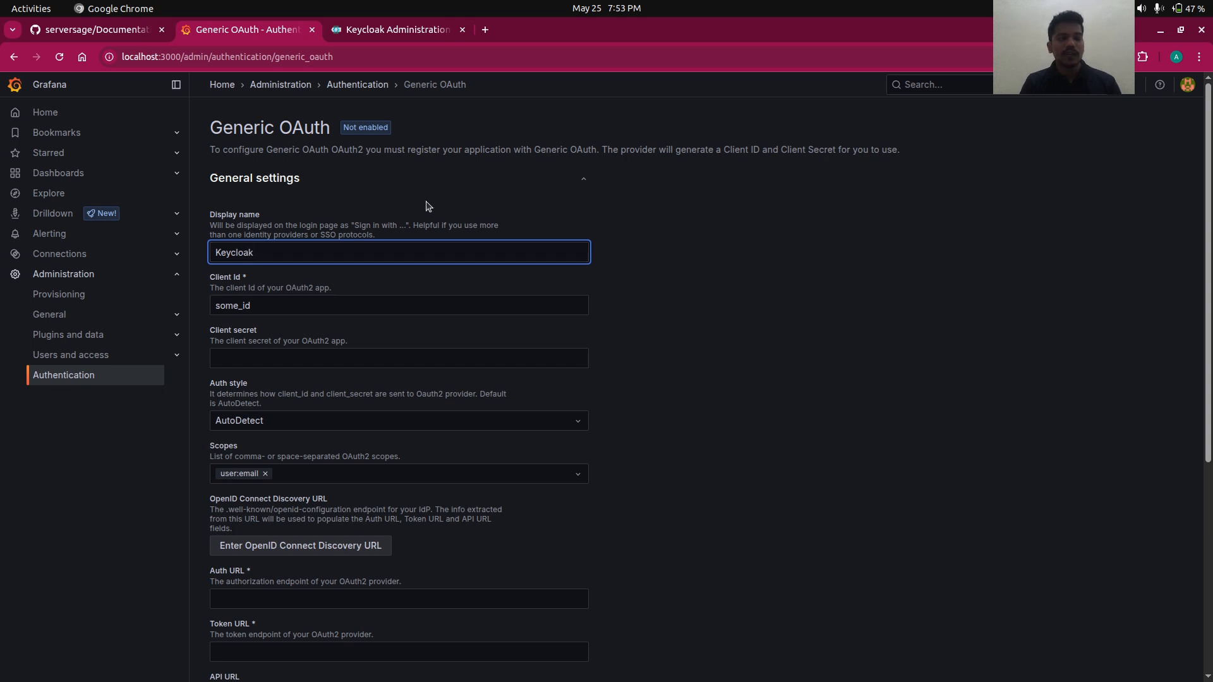
- Set the client ID to grafana and copy it for use in Keycloak
{"action": "double_click", "coordinate": [236, 307]}
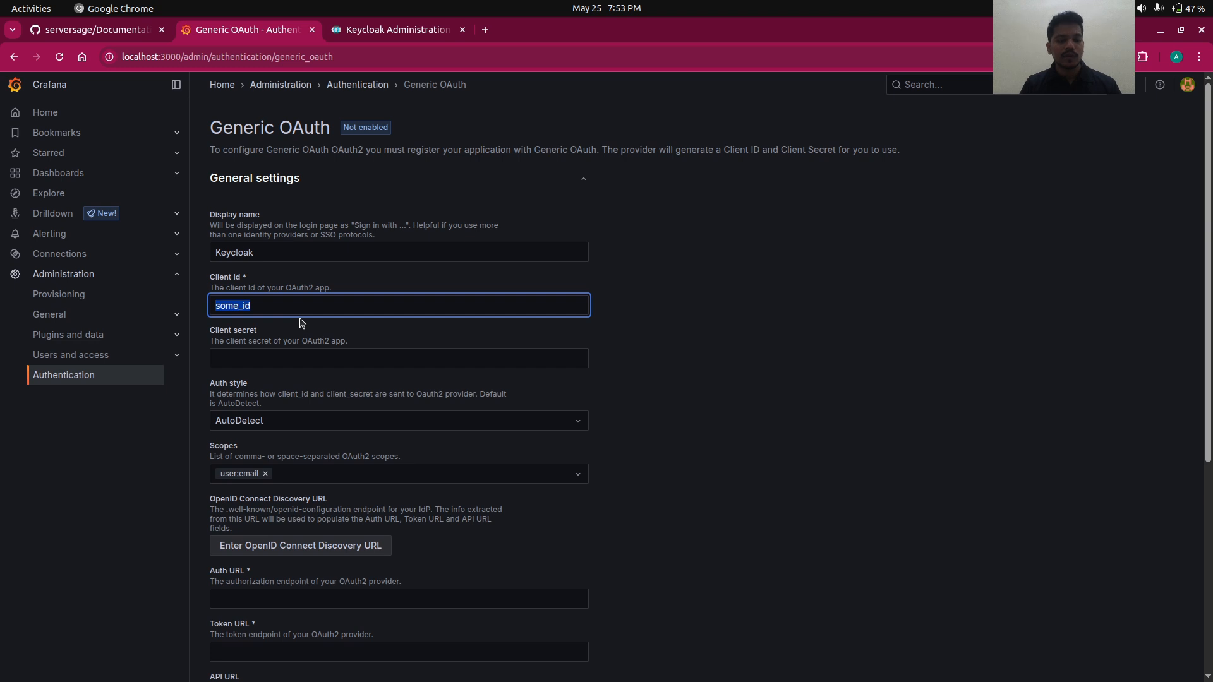
{"action": "type", "text": "grafa"}
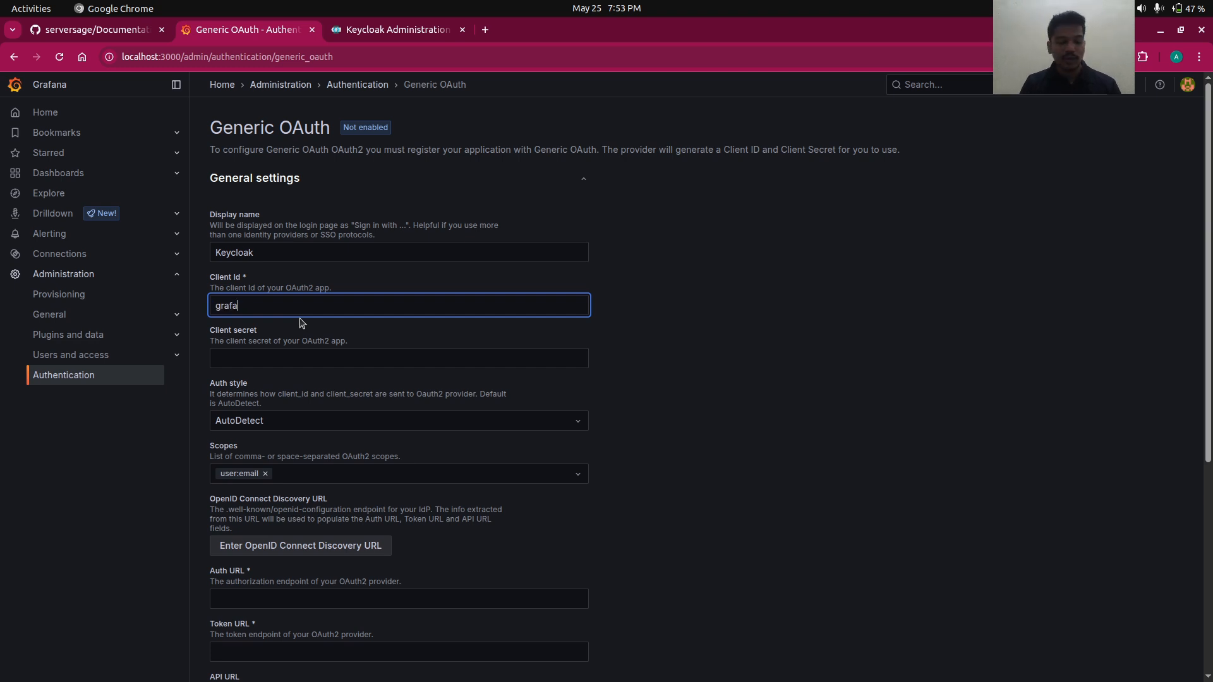
{"action": "type", "text": "na"}
{"action": "double_click", "coordinate": [228, 314]}
{"action": "key", "text": "ctrl+c"}
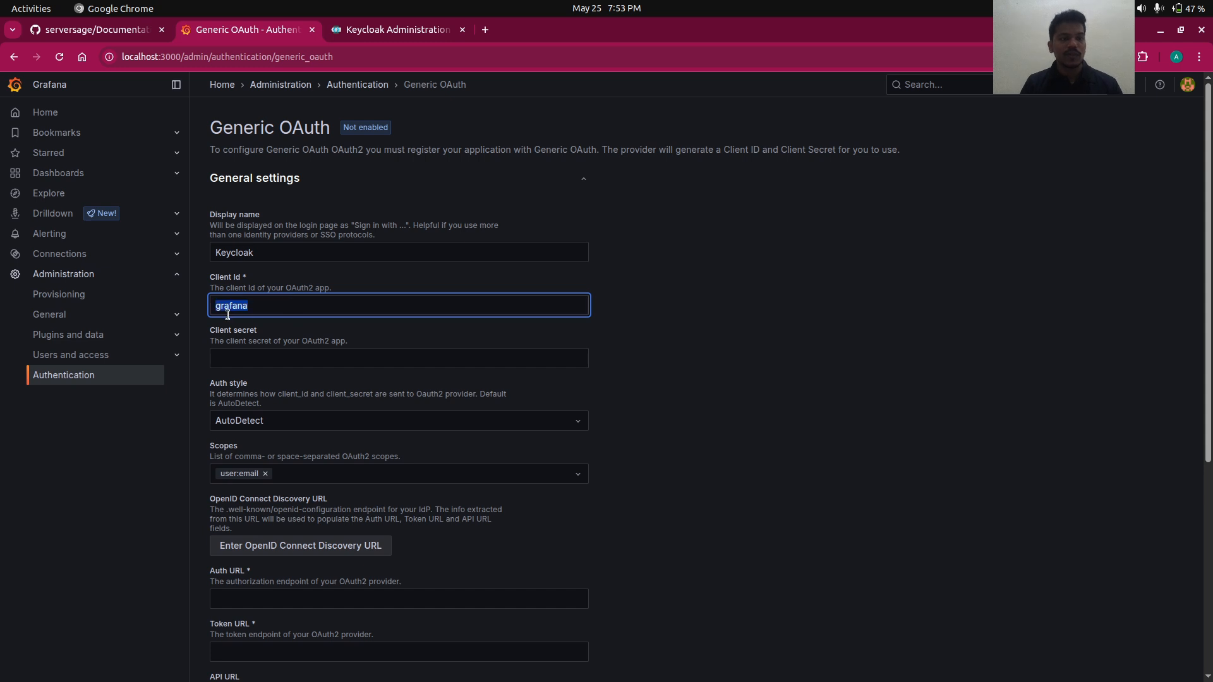
{"action": "left_click", "coordinate": [390, 30]}
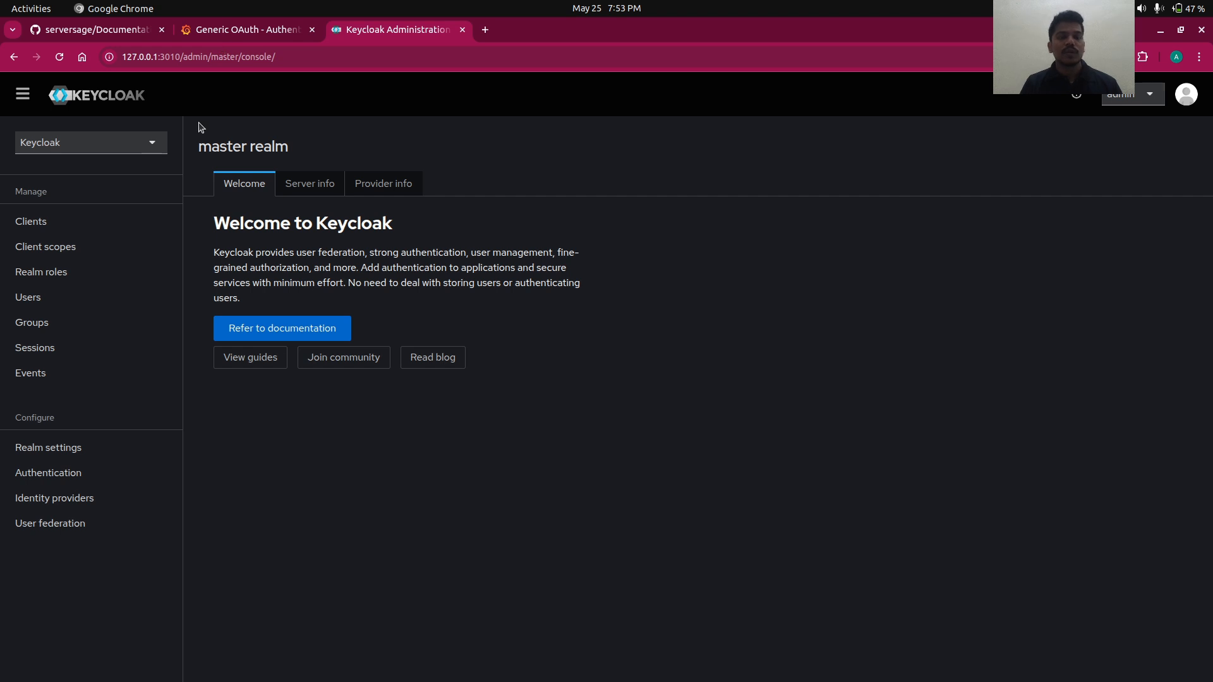
- Compare Grafana's Generic OAuth settings with the Keycloak admin console
{"action": "left_click", "coordinate": [249, 28]}
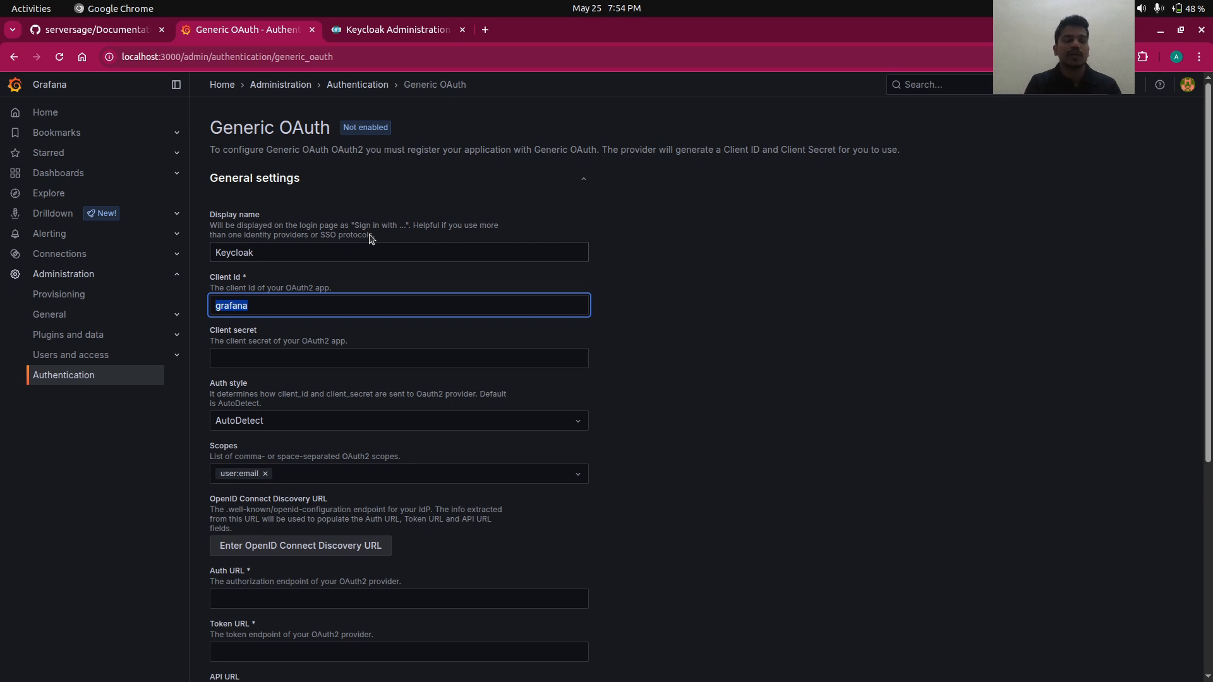
{"action": "left_click", "coordinate": [364, 30]}
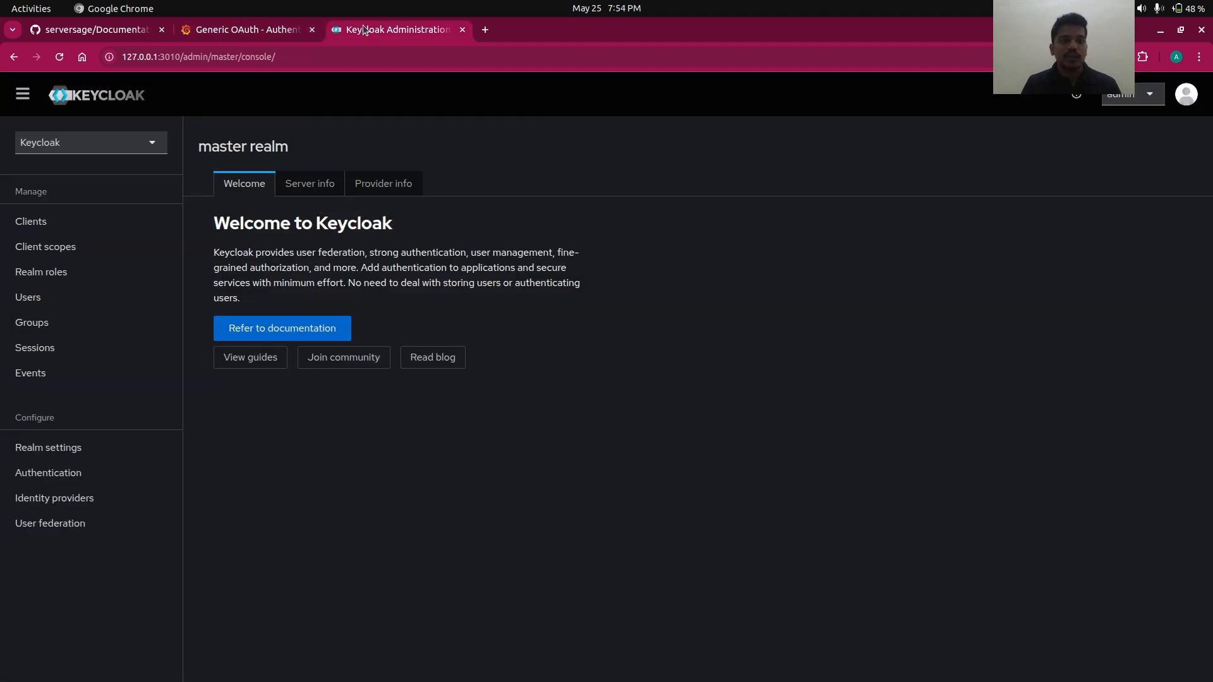
{"action": "left_click", "coordinate": [274, 38]}
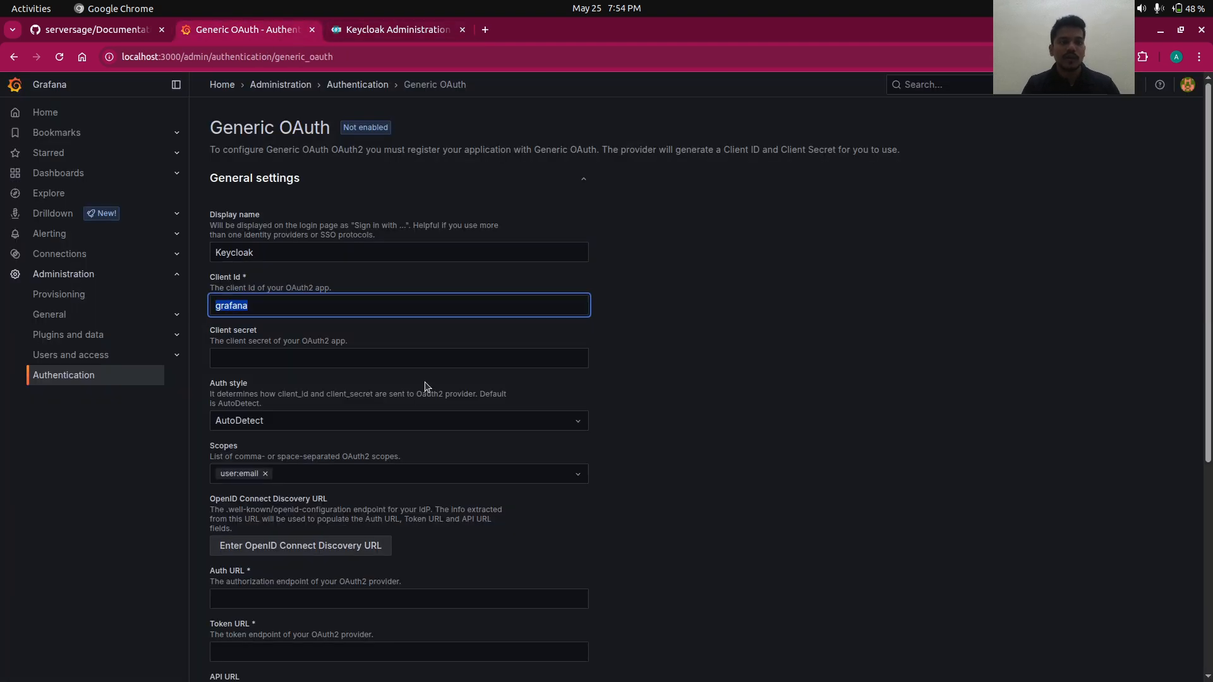
{"action": "left_click", "coordinate": [381, 31]}
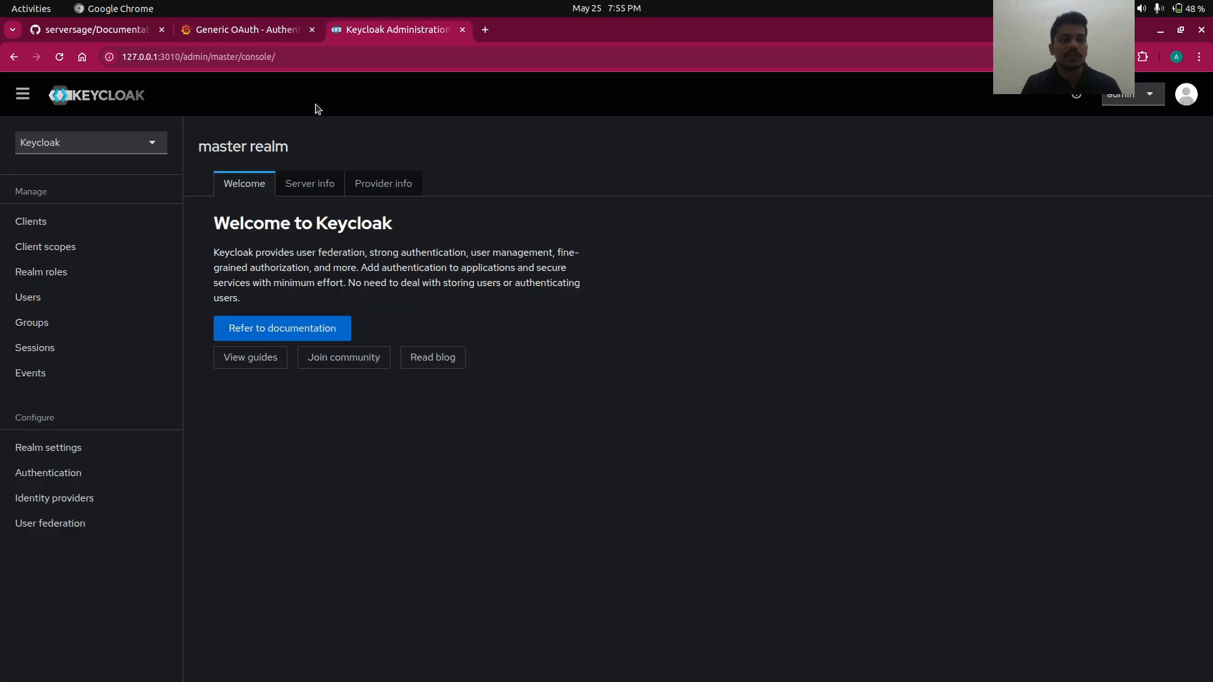
- Create a realm named demo and start adding a new client to it
{"action": "left_click", "coordinate": [122, 143]}
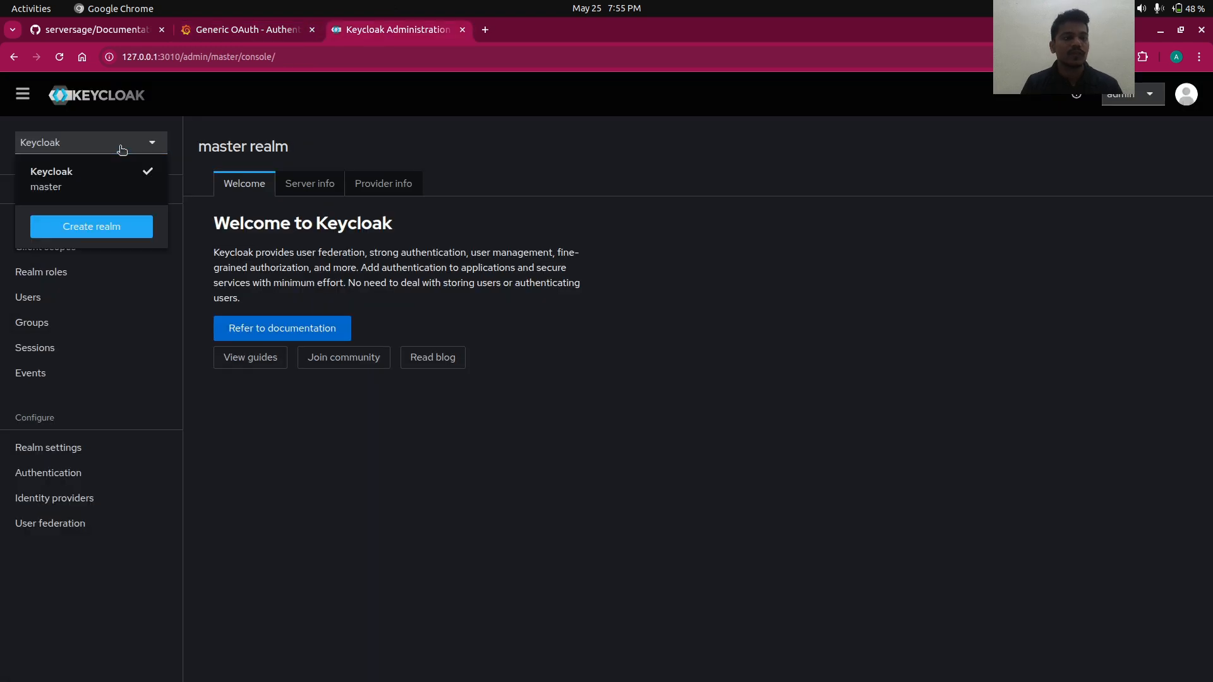
{"action": "left_click", "coordinate": [96, 224]}
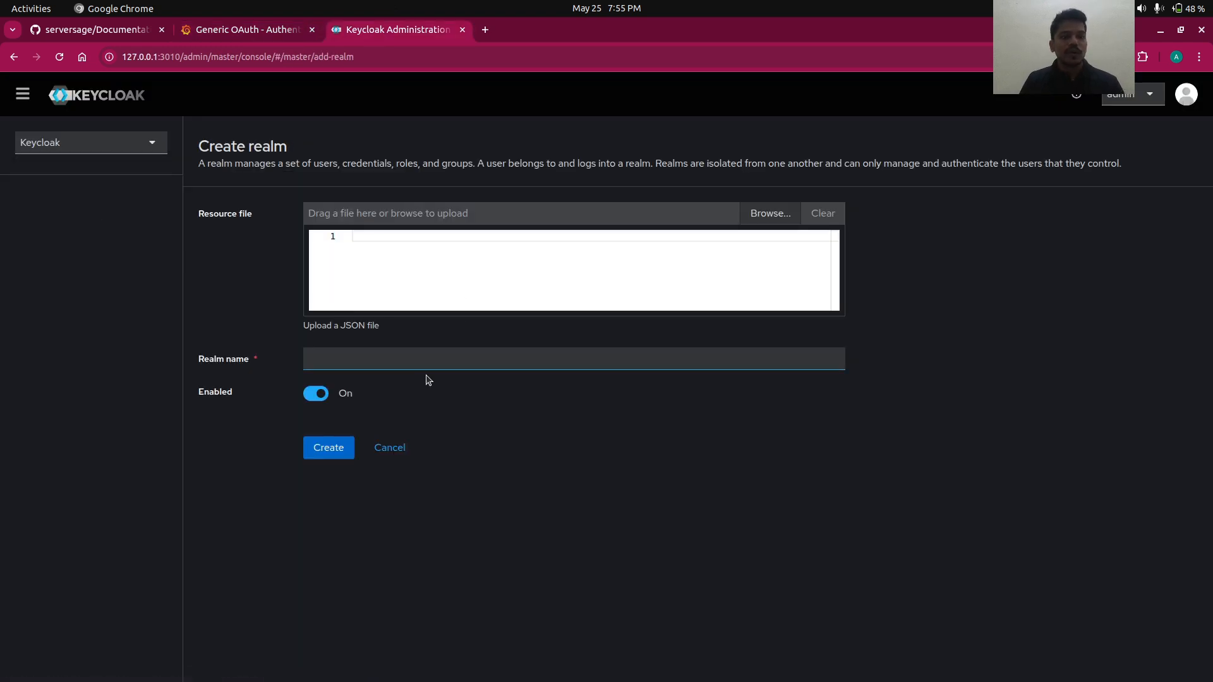
{"action": "left_click", "coordinate": [414, 358]}
{"action": "type", "text": "de"}
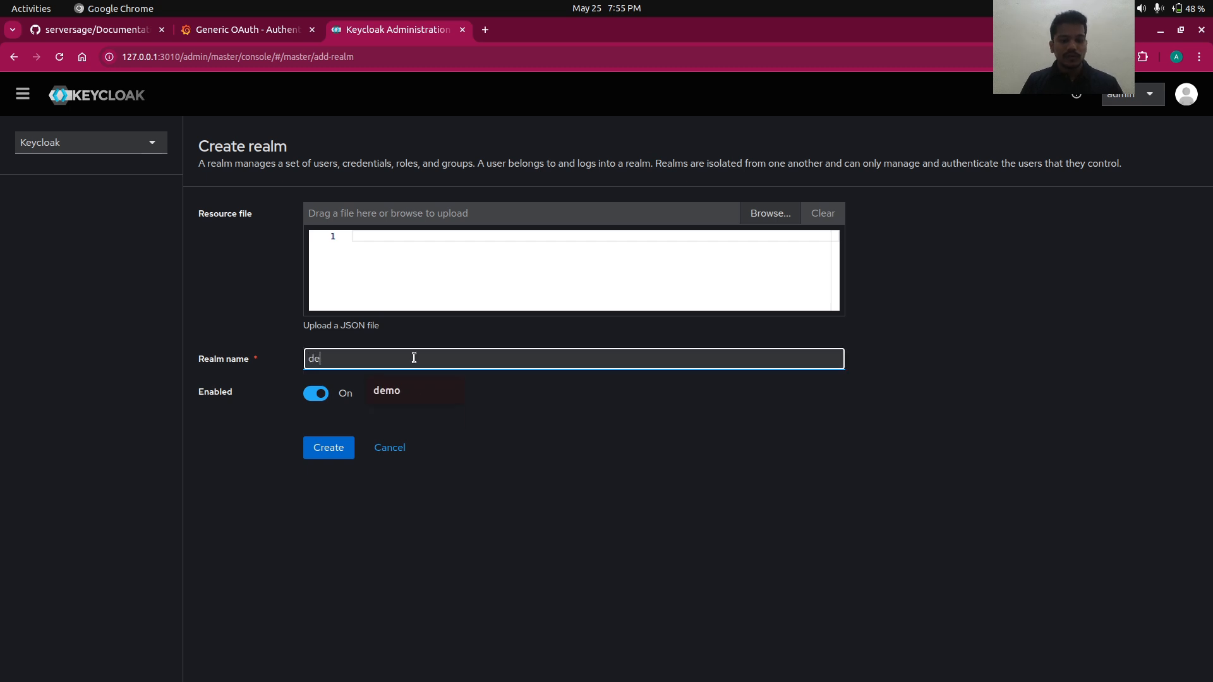
{"action": "type", "text": "mo"}
{"action": "left_click", "coordinate": [327, 450]}
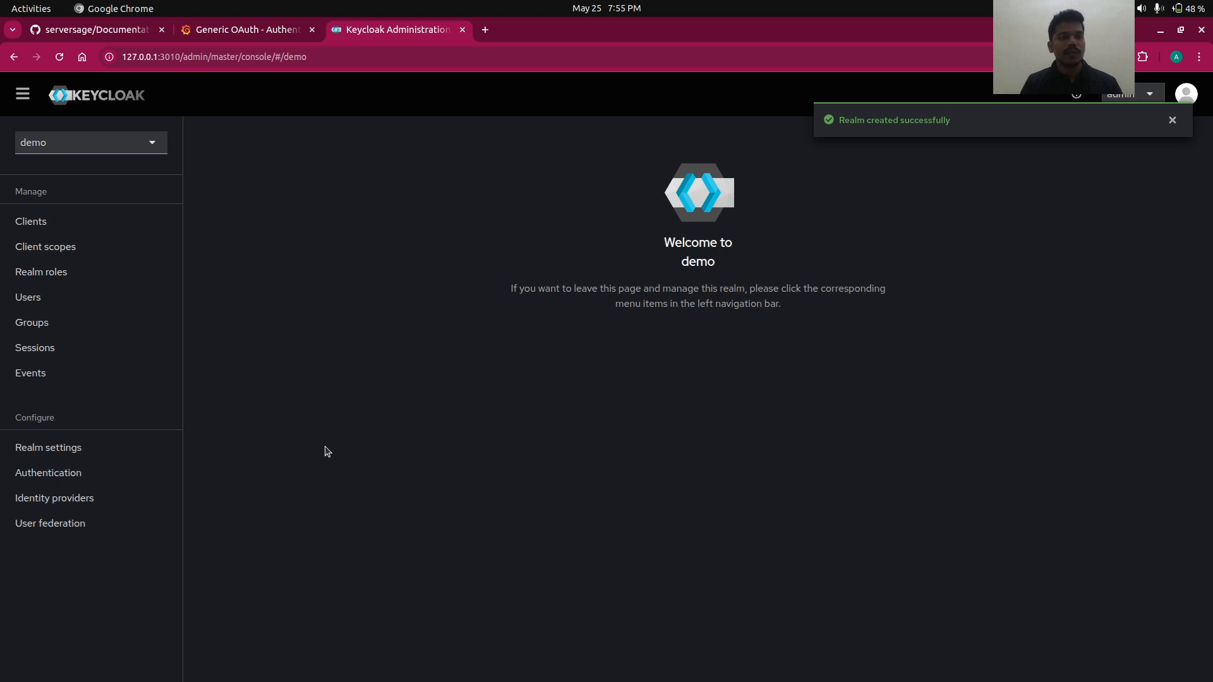
{"action": "left_click", "coordinate": [50, 233]}
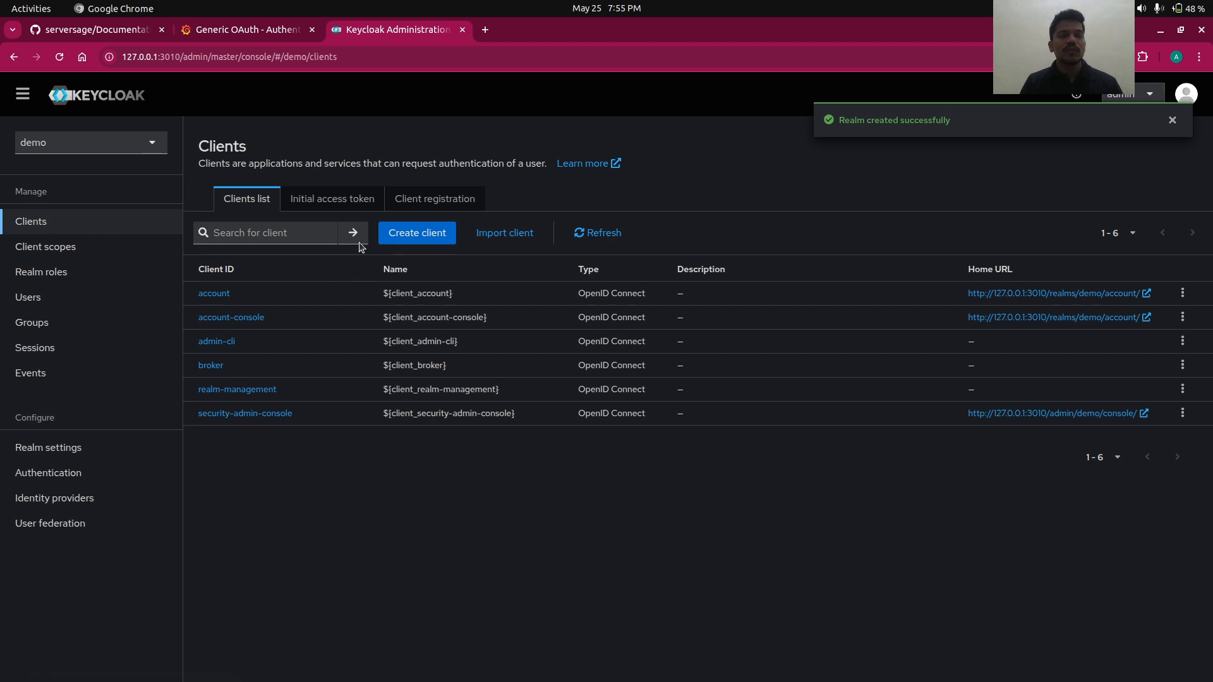
{"action": "left_click", "coordinate": [414, 237]}
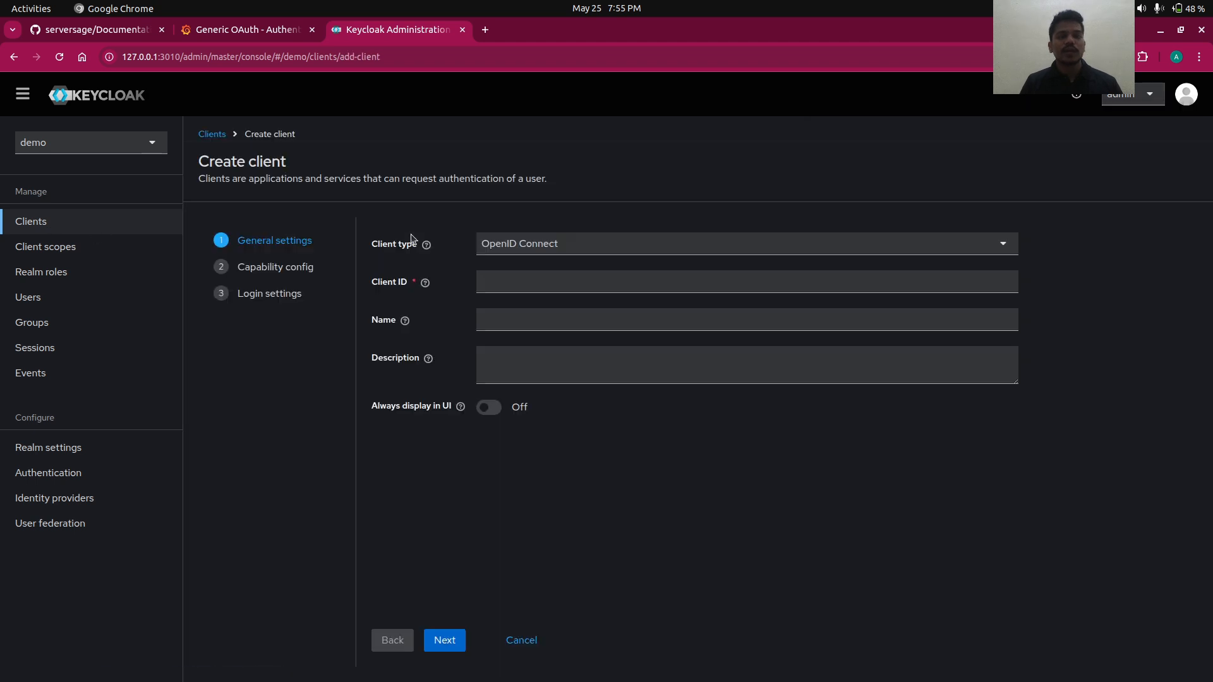
- Paste grafana as the Client ID and turn on Always display in UI
{"action": "left_click", "coordinate": [537, 276]}
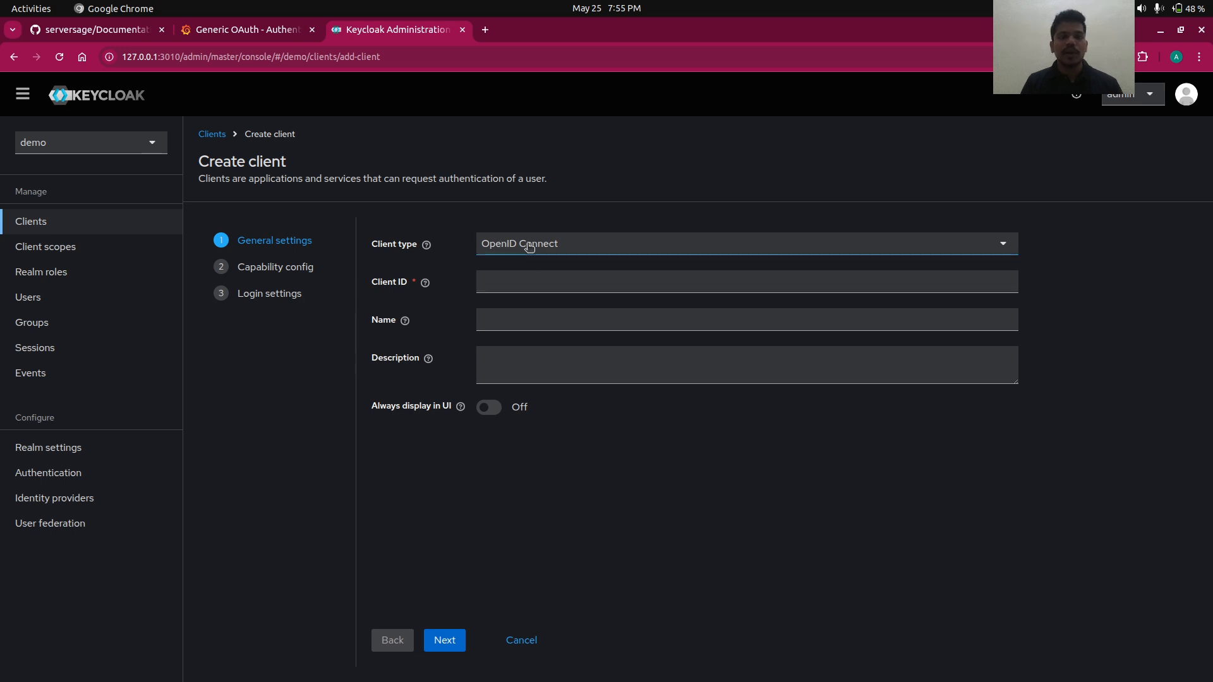
{"action": "left_click", "coordinate": [523, 279]}
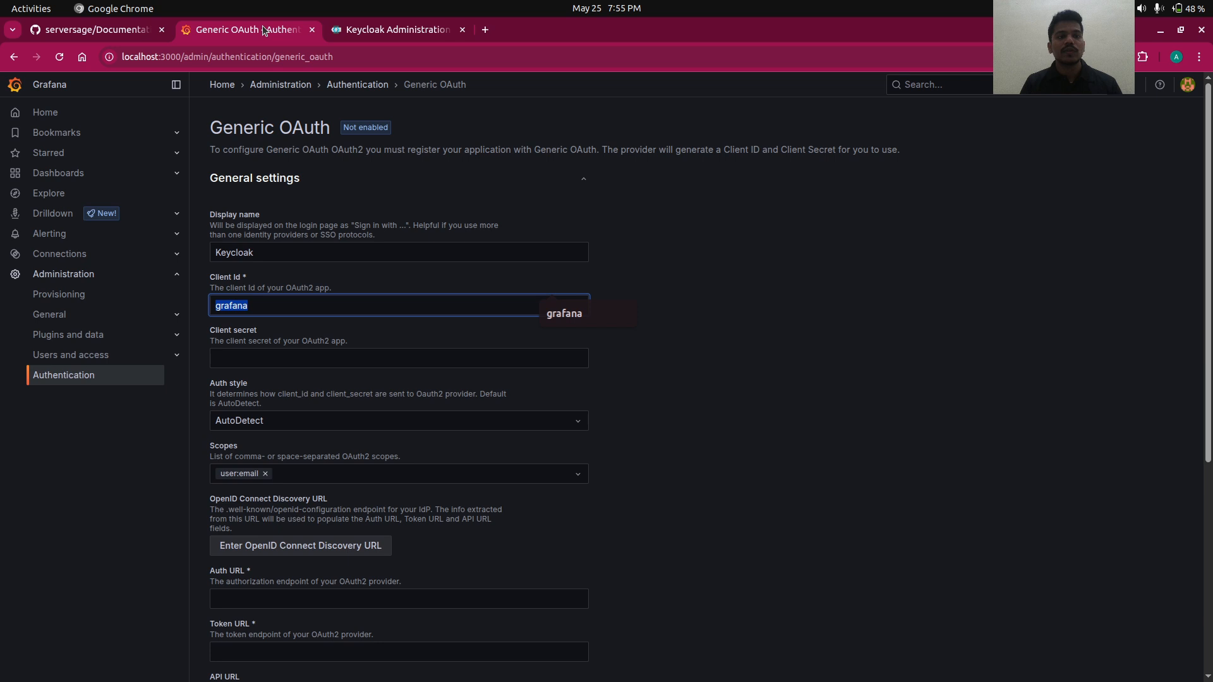
{"action": "left_click", "coordinate": [264, 29]}
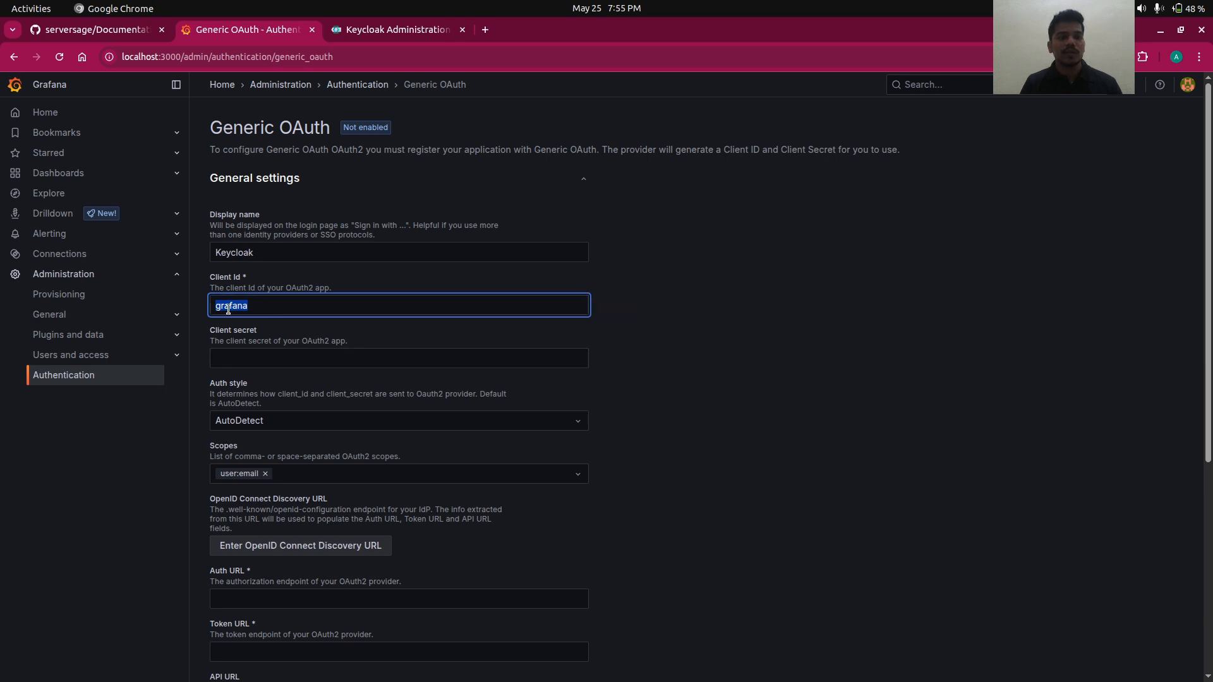
{"action": "left_click", "coordinate": [408, 37]}
{"action": "key", "text": "ctrl+v"}
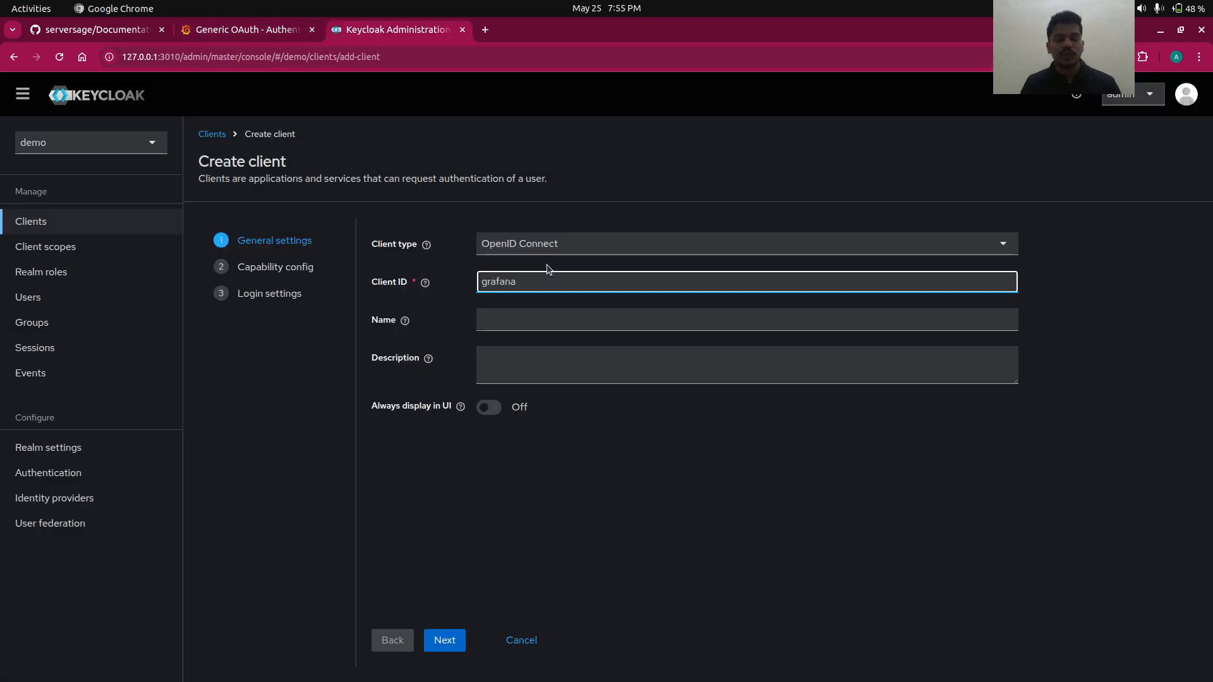
{"action": "left_click", "coordinate": [494, 412]}
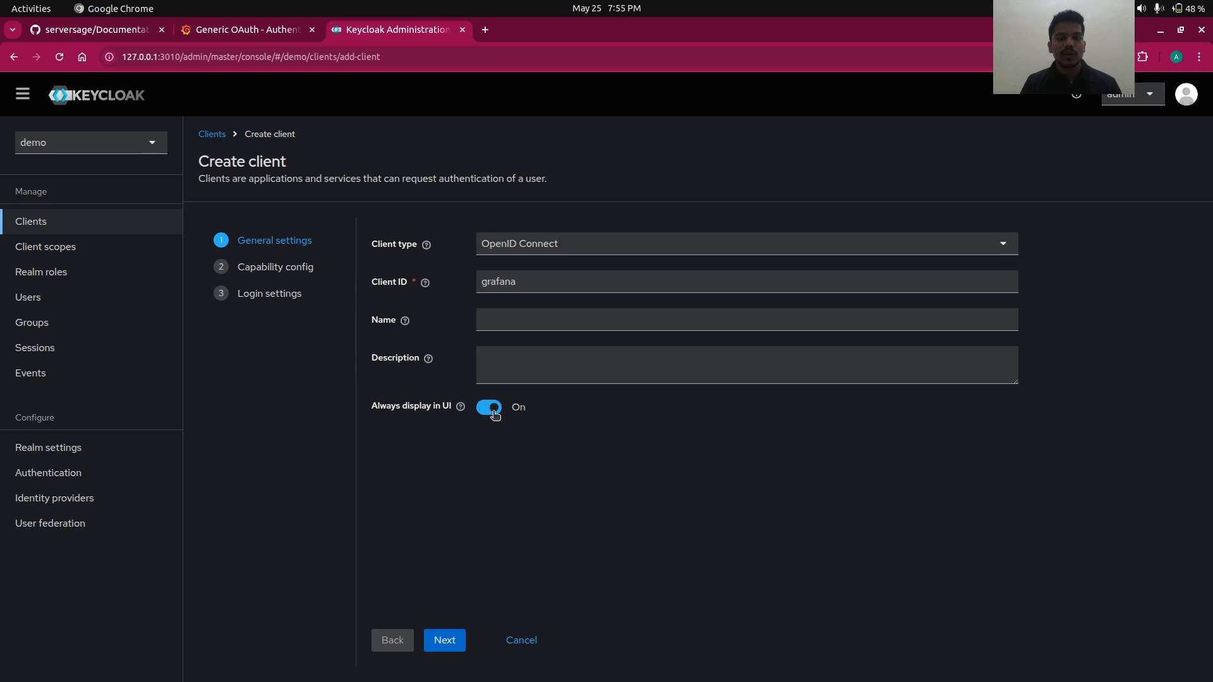
{"action": "left_click", "coordinate": [450, 642]}
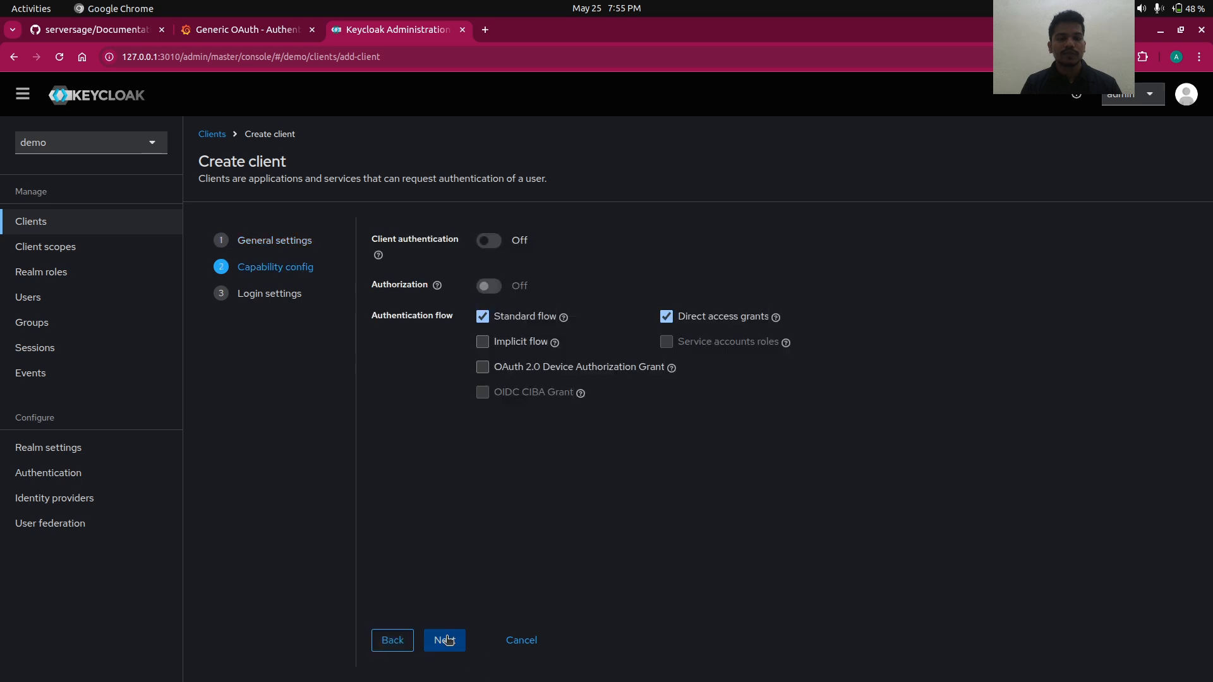
- Enable client authentication, authorization and OAuth 2.0 Device Authorization Grant
{"action": "left_click", "coordinate": [492, 245]}
{"action": "left_click", "coordinate": [495, 288]}
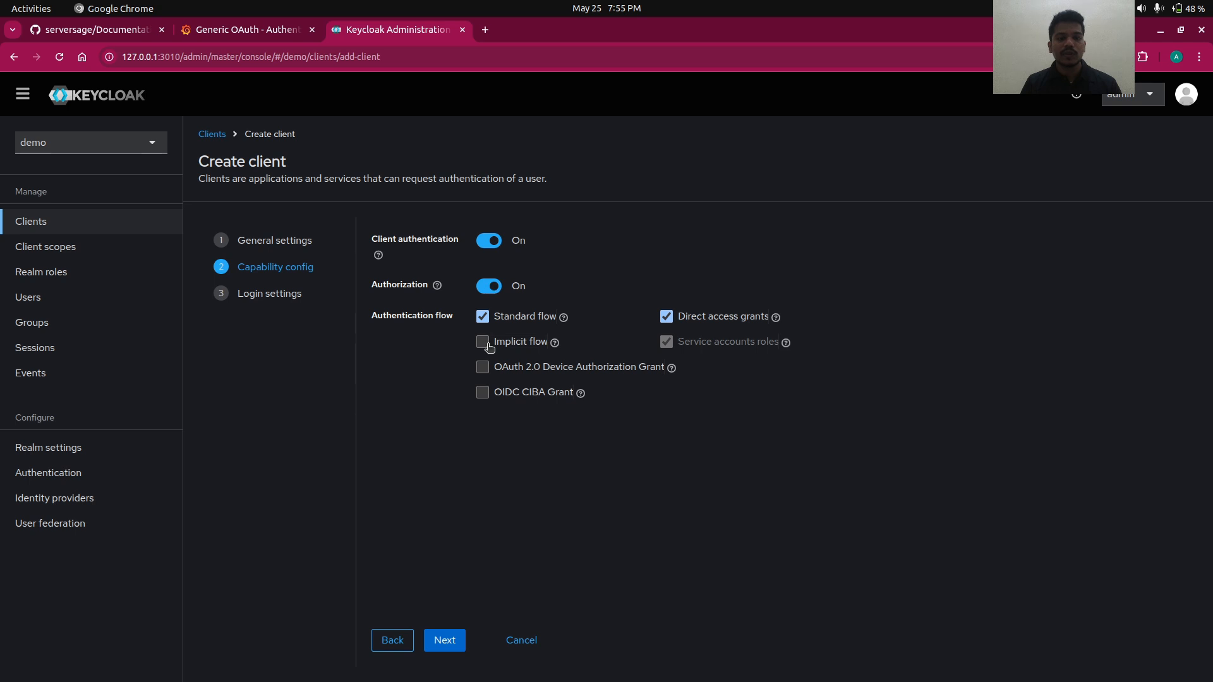
{"action": "left_click", "coordinate": [484, 367]}
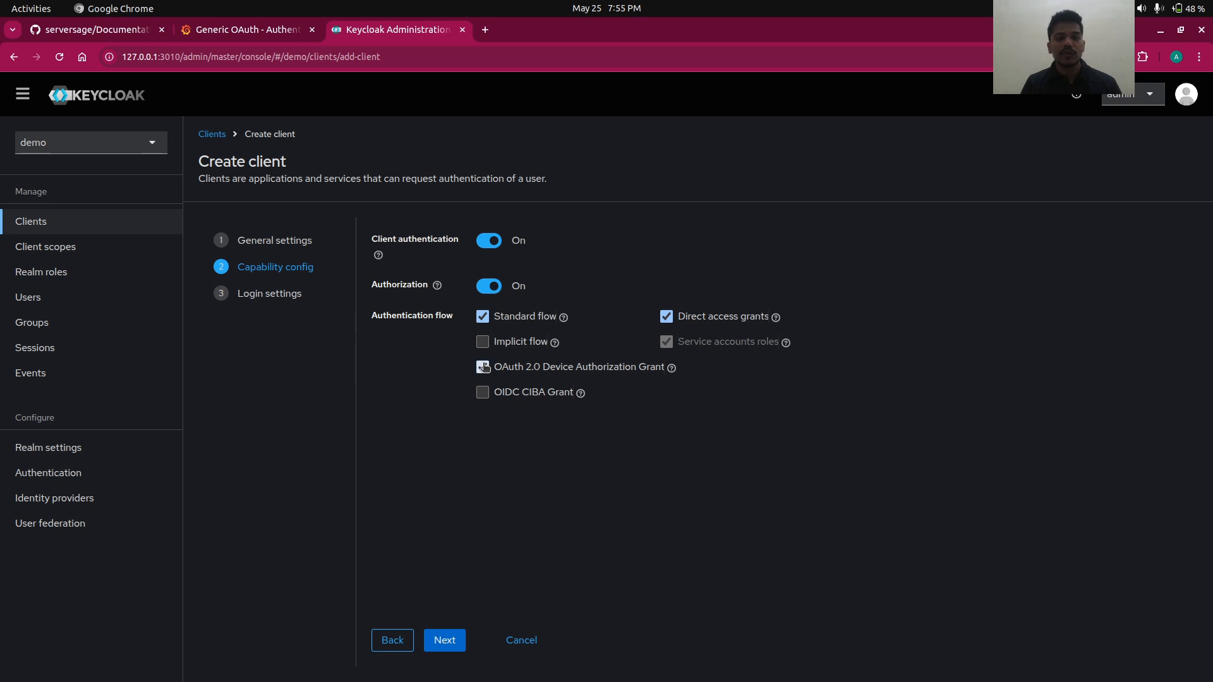
{"action": "left_click", "coordinate": [444, 640]}
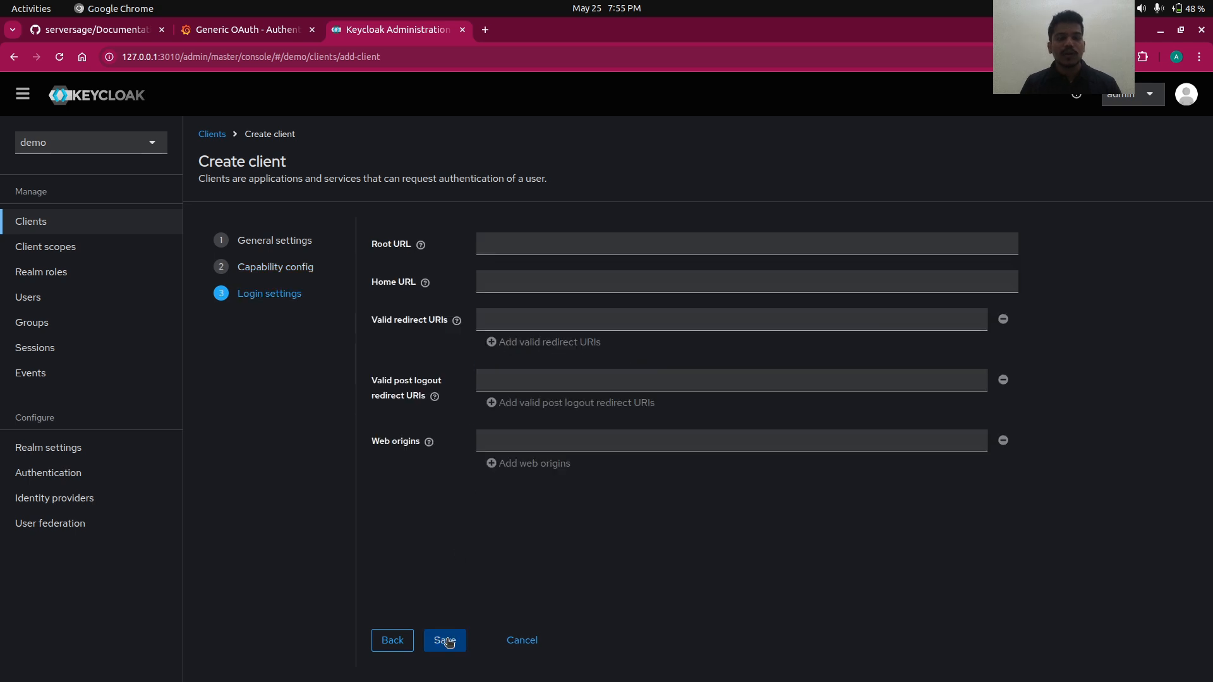
{"action": "left_click", "coordinate": [504, 318]}
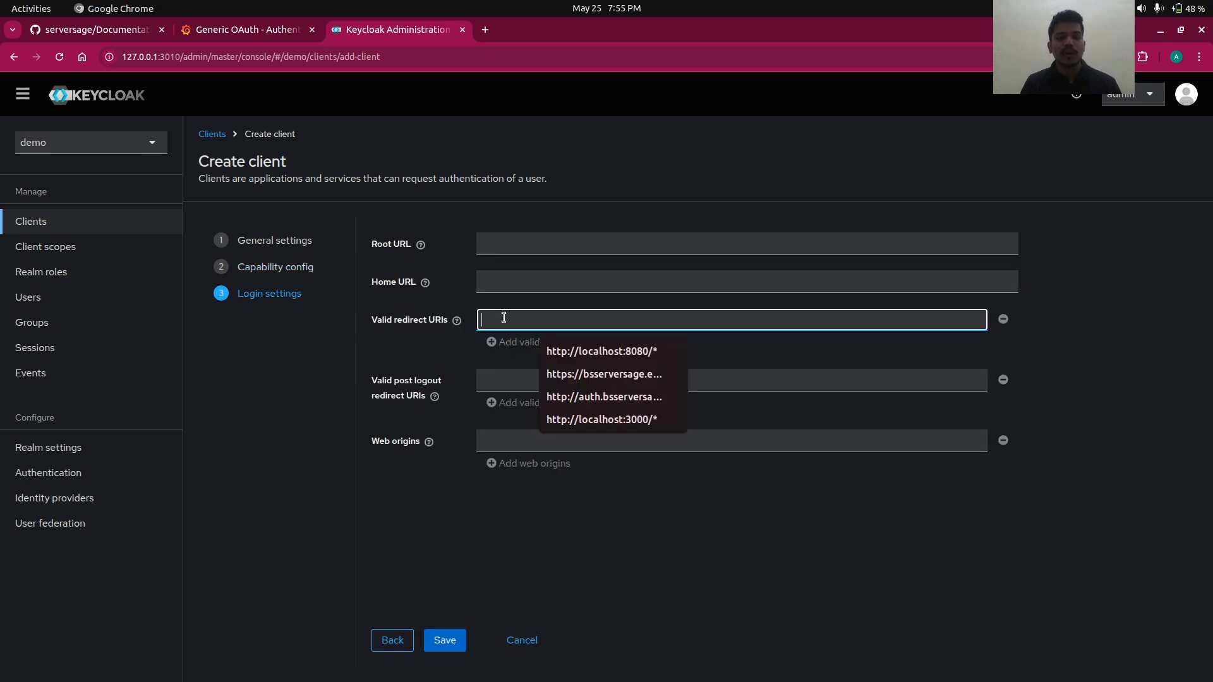
{"action": "left_click", "coordinate": [562, 350]}
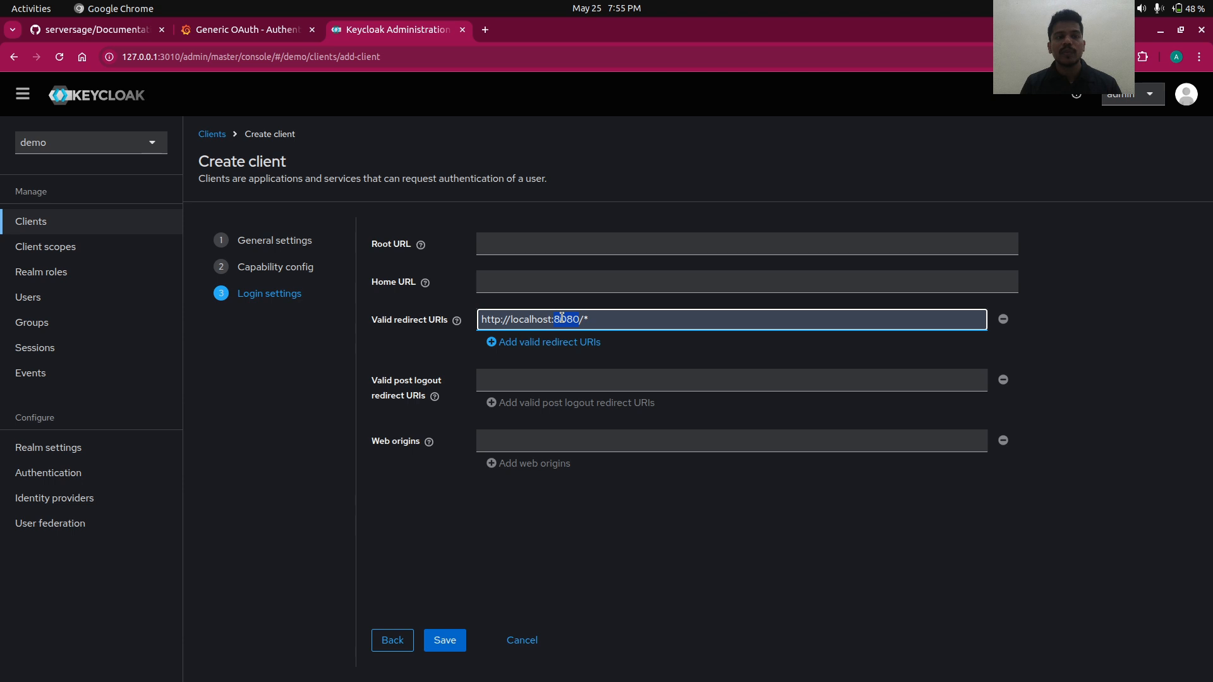
{"action": "left_click", "coordinate": [254, 30]}
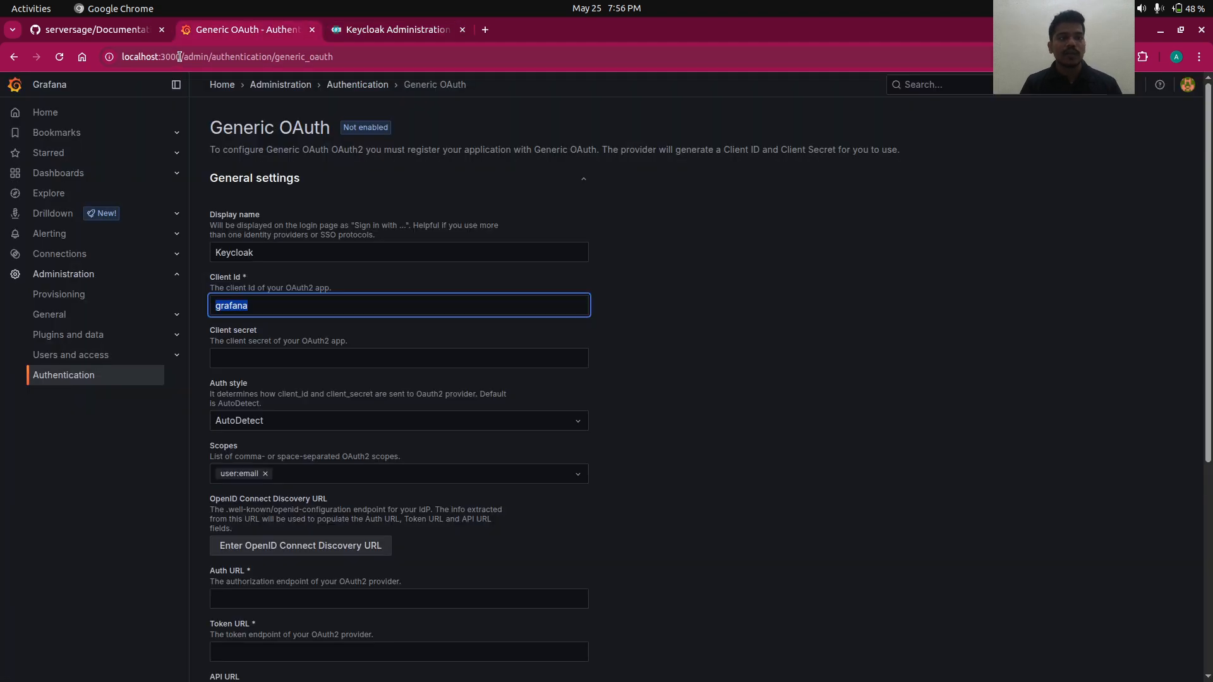
{"action": "left_click_drag", "start_coordinate": [181, 57], "coordinate": [98, 60]}
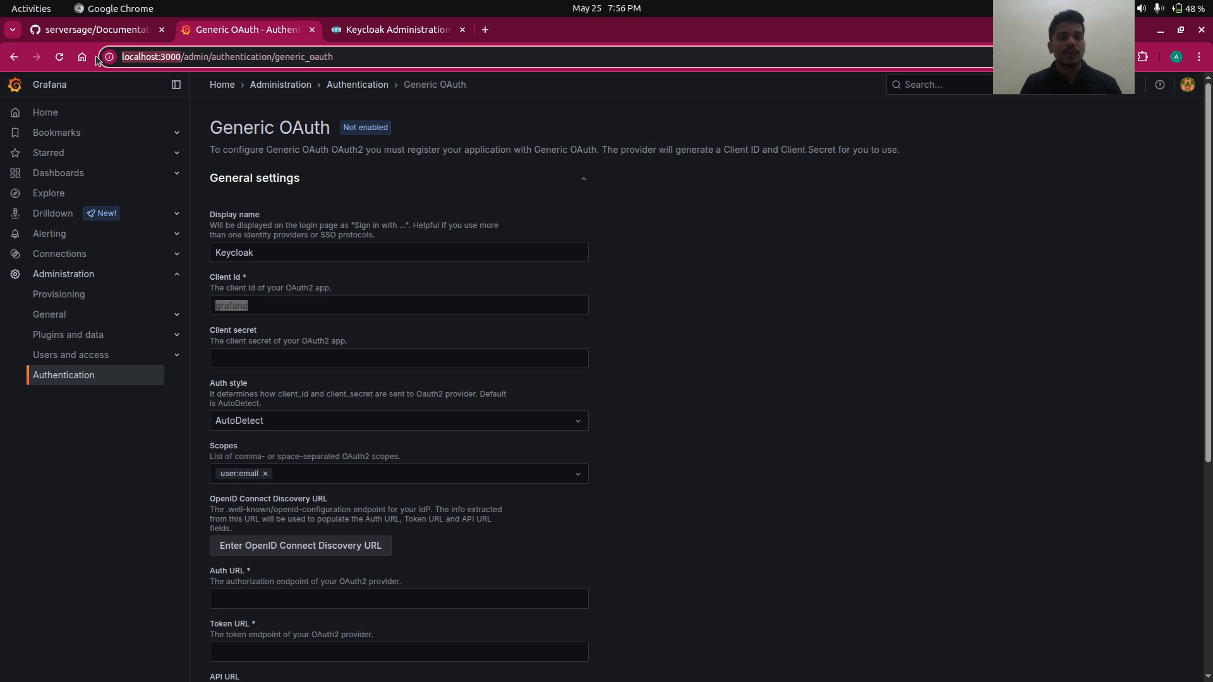
{"action": "left_click", "coordinate": [354, 28]}
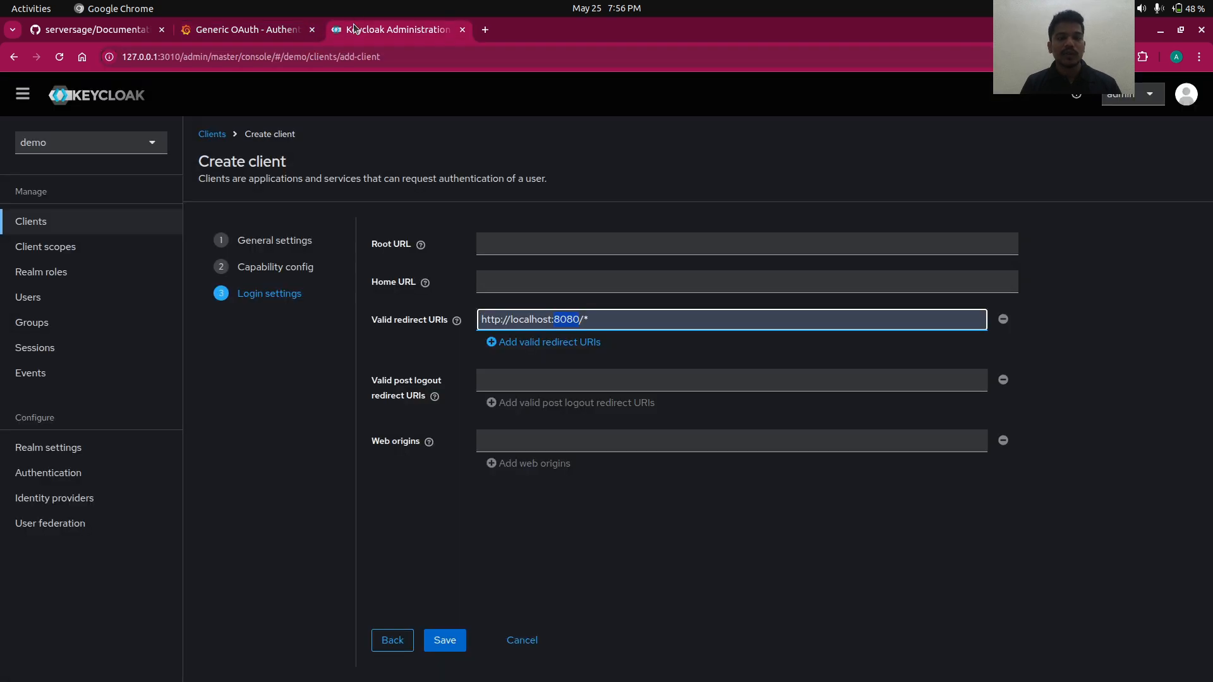
{"action": "type", "text": "300"}
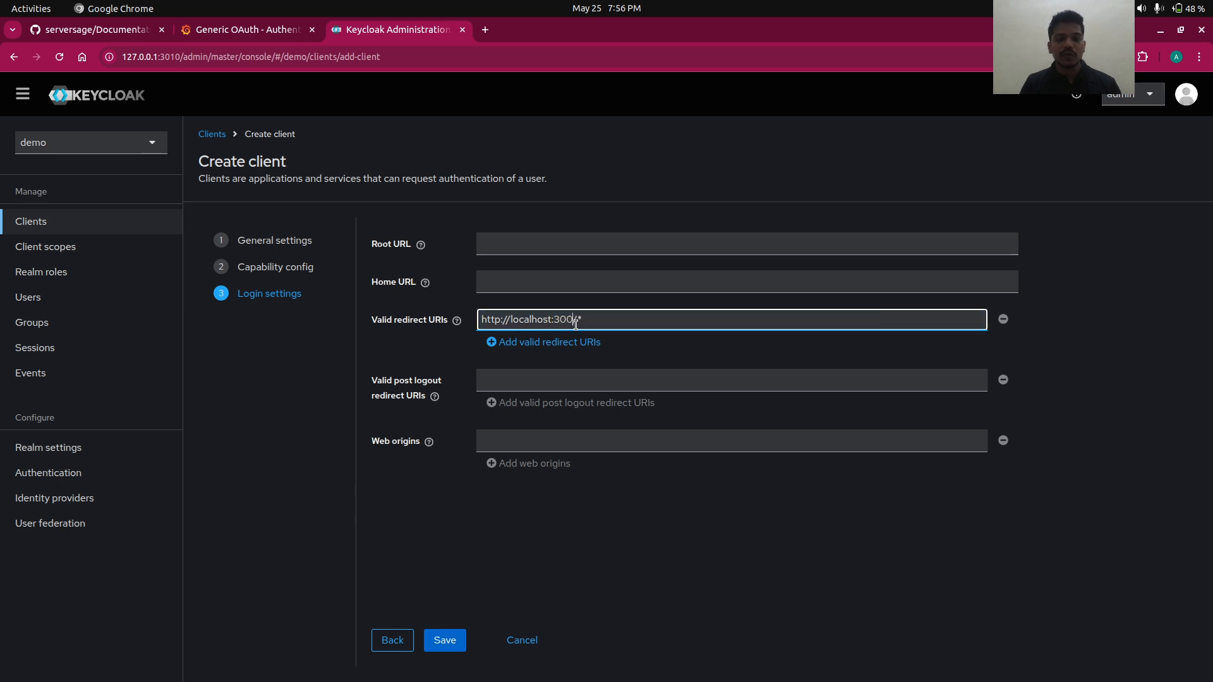
{"action": "key", "text": "Return"}
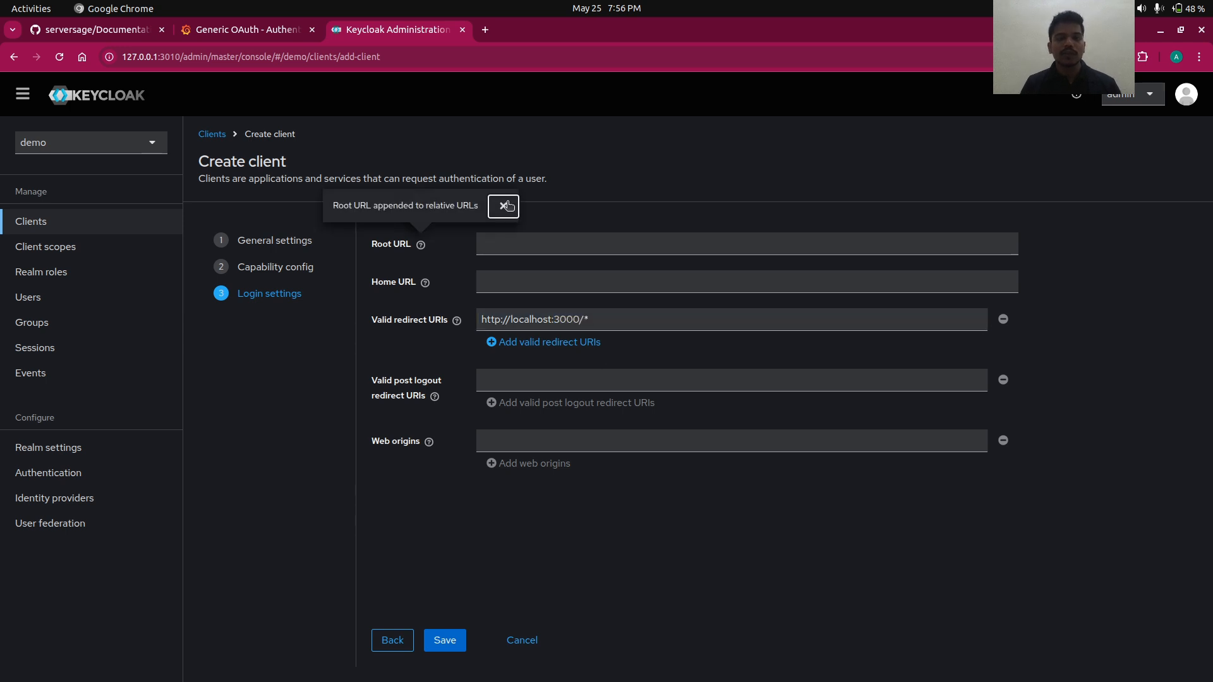
- Remove the extra empty redirect URI row and save the grafana client
{"action": "left_click", "coordinate": [575, 324]}
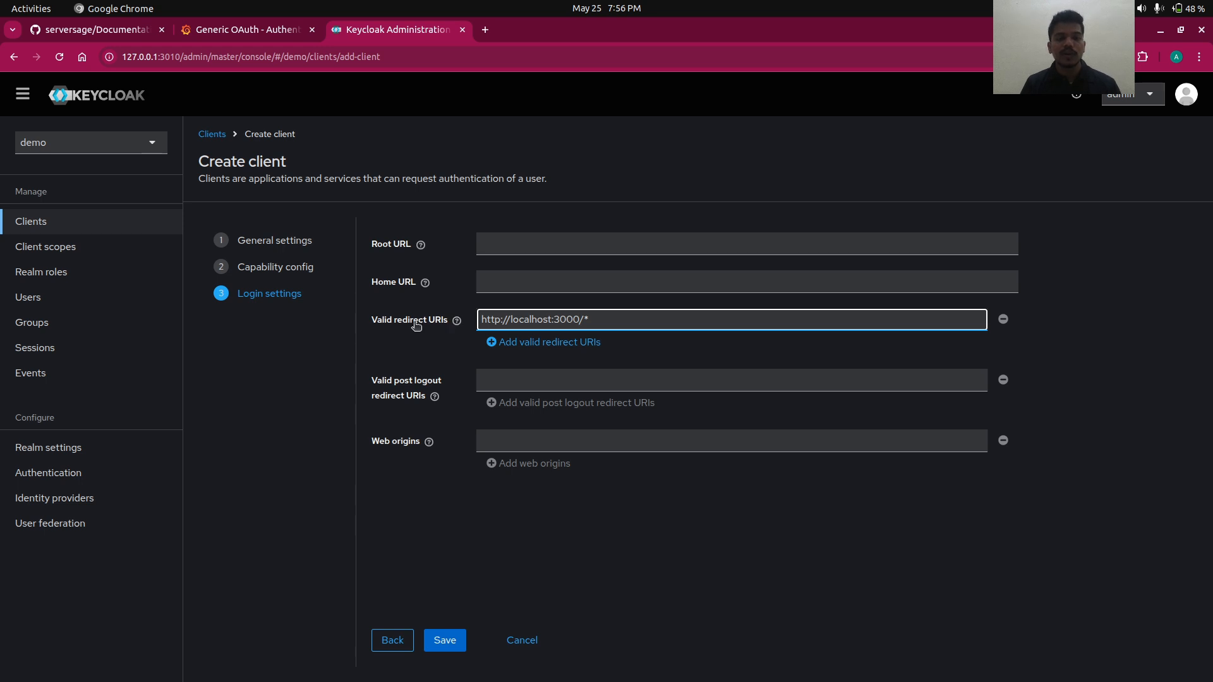
{"action": "left_click", "coordinate": [513, 344]}
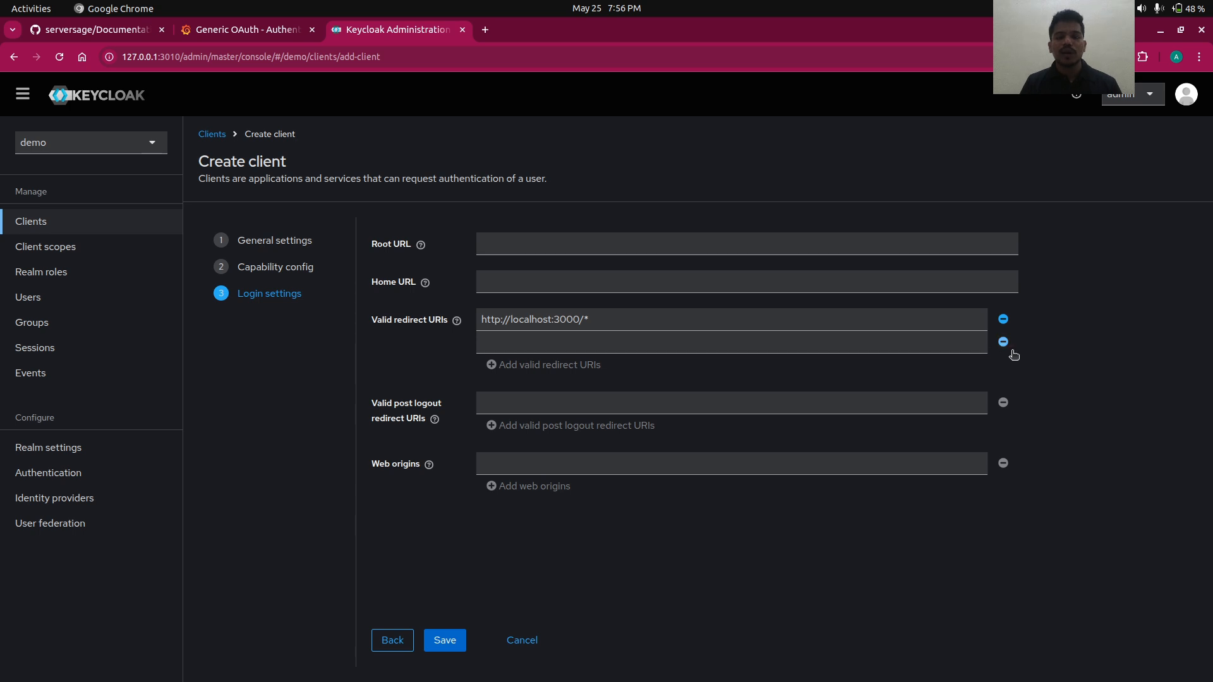
{"action": "left_click", "coordinate": [1005, 346]}
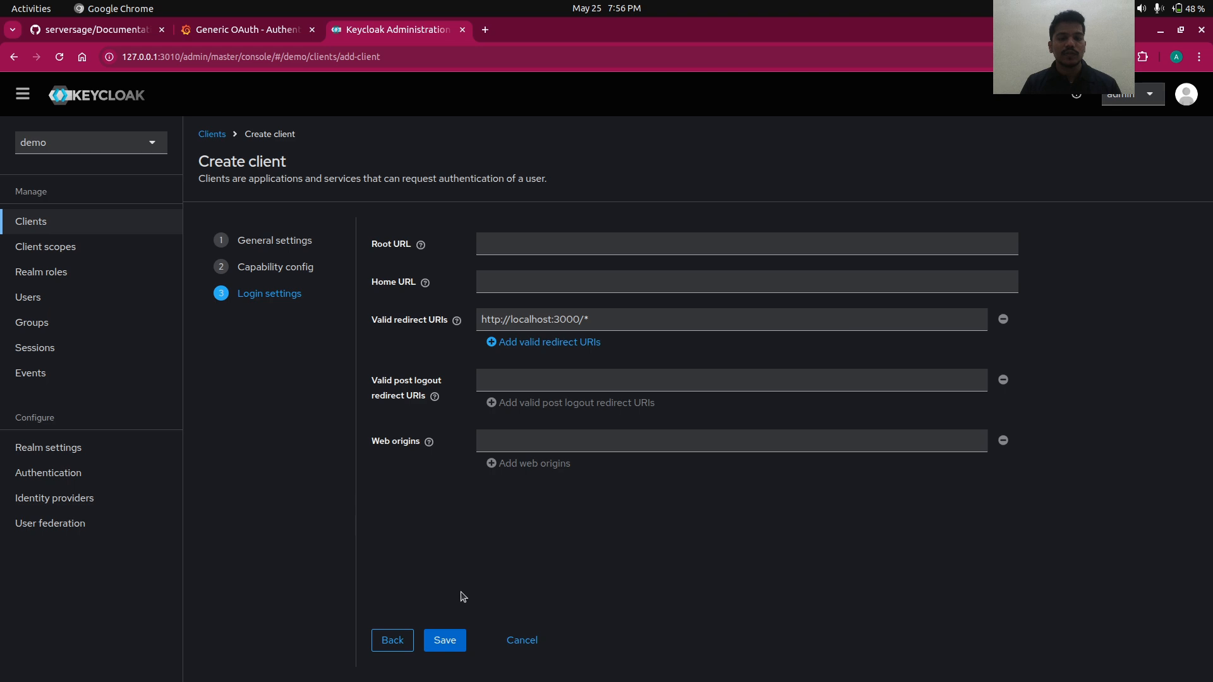
{"action": "left_click", "coordinate": [438, 642]}
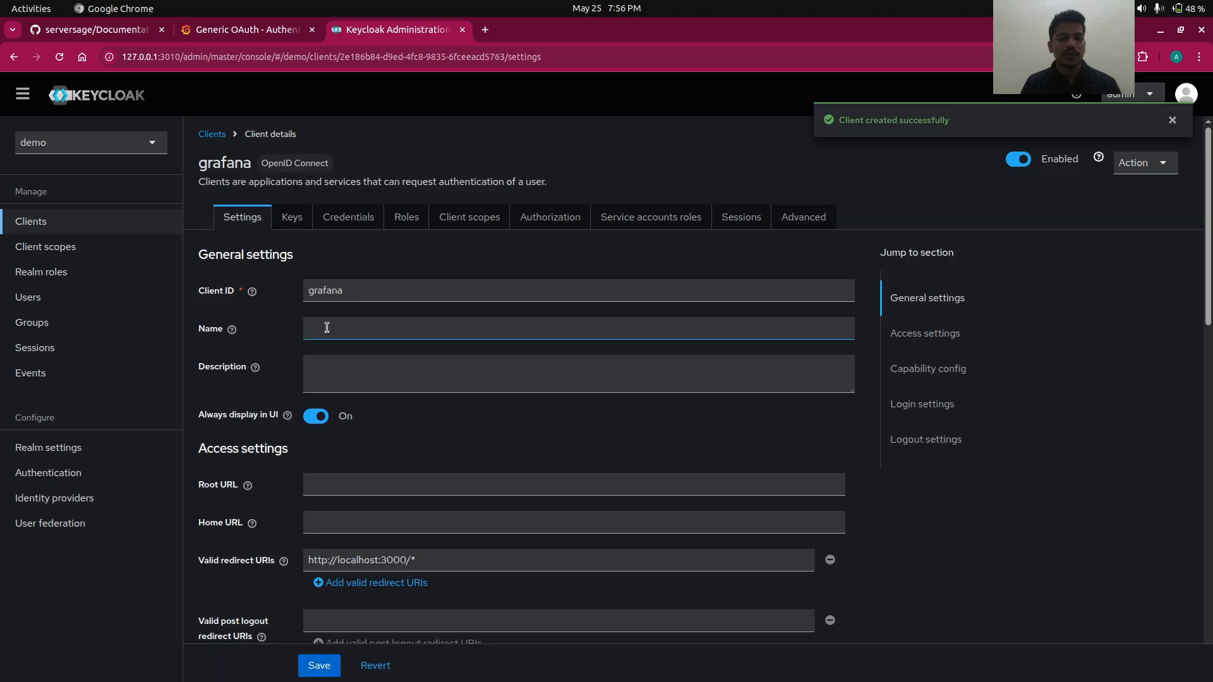
- Look through the grafana client's settings page
{"action": "scroll", "coordinate": [327, 328], "scroll_direction": "down", "scroll_amount": 3}
{"action": "scroll", "coordinate": [327, 327], "scroll_direction": "up", "scroll_amount": 2}
{"action": "scroll", "coordinate": [326, 328], "scroll_direction": "down", "scroll_amount": 2}
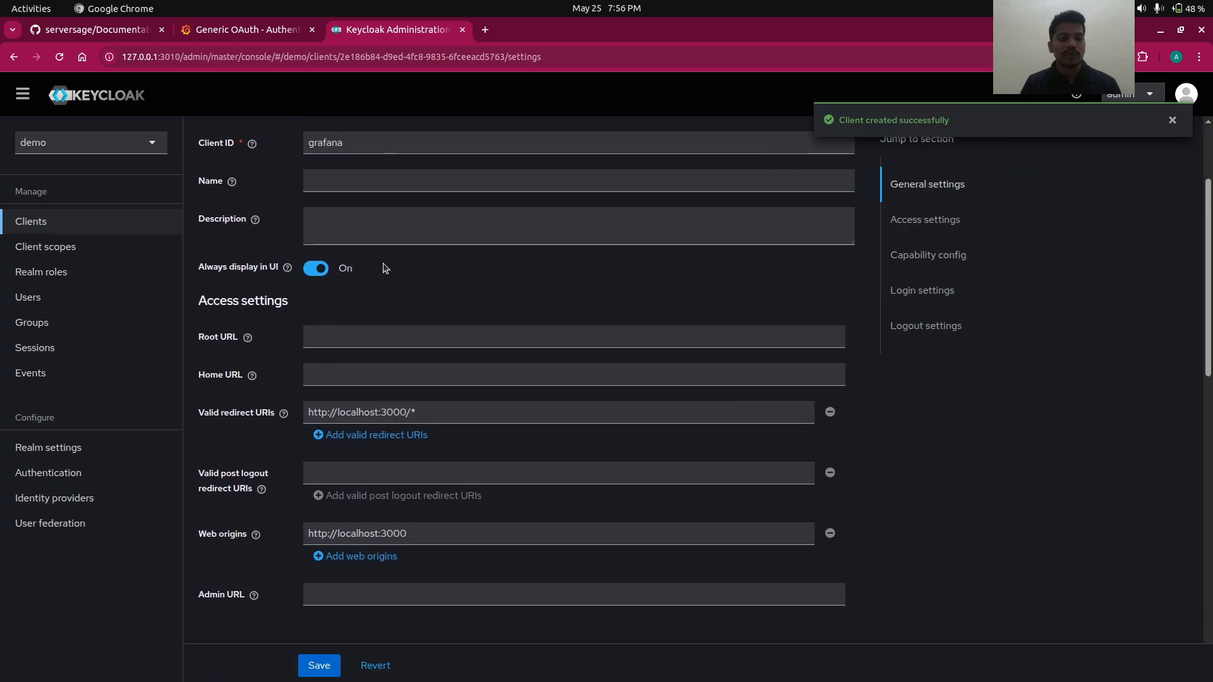
{"action": "scroll", "coordinate": [383, 264], "scroll_direction": "down", "scroll_amount": 8}
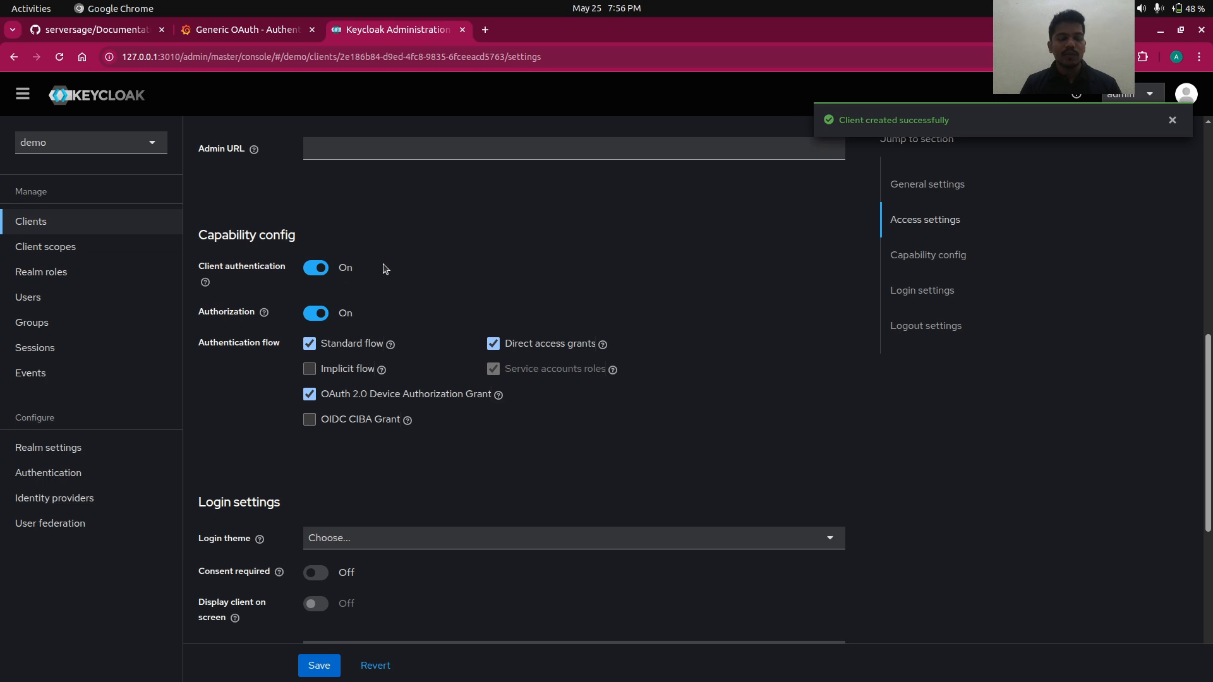
{"action": "scroll", "coordinate": [386, 268], "scroll_direction": "up", "scroll_amount": 4}
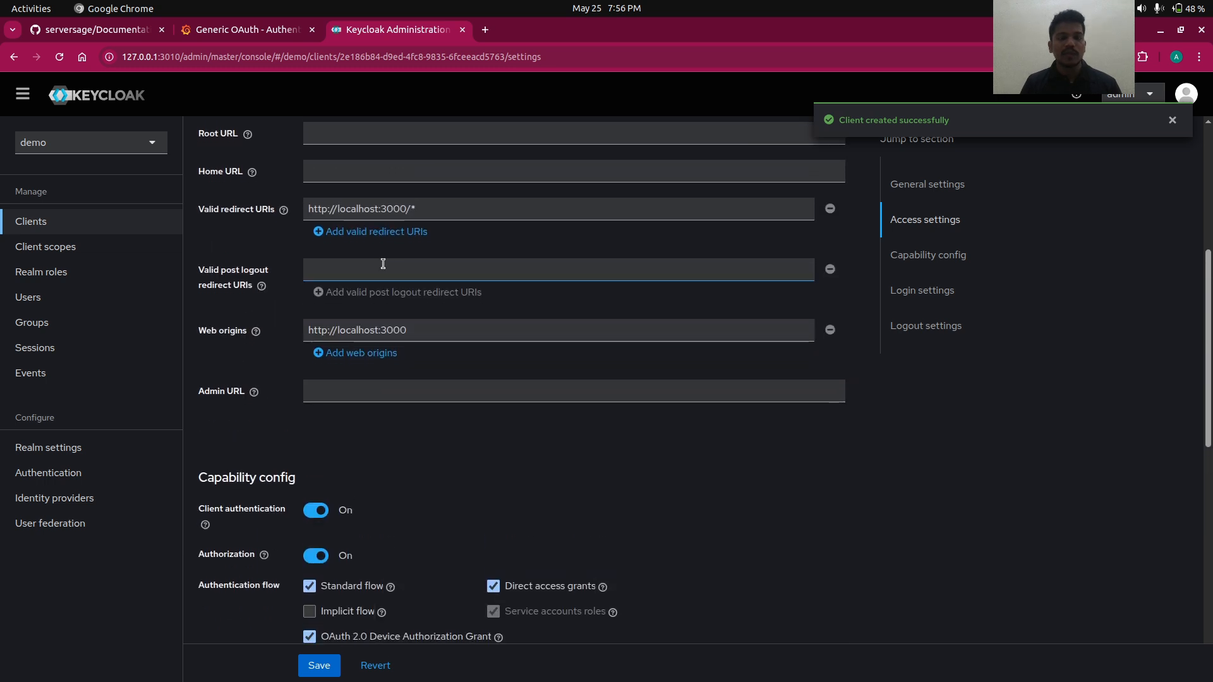
{"action": "scroll", "coordinate": [383, 264], "scroll_direction": "up", "scroll_amount": 5}
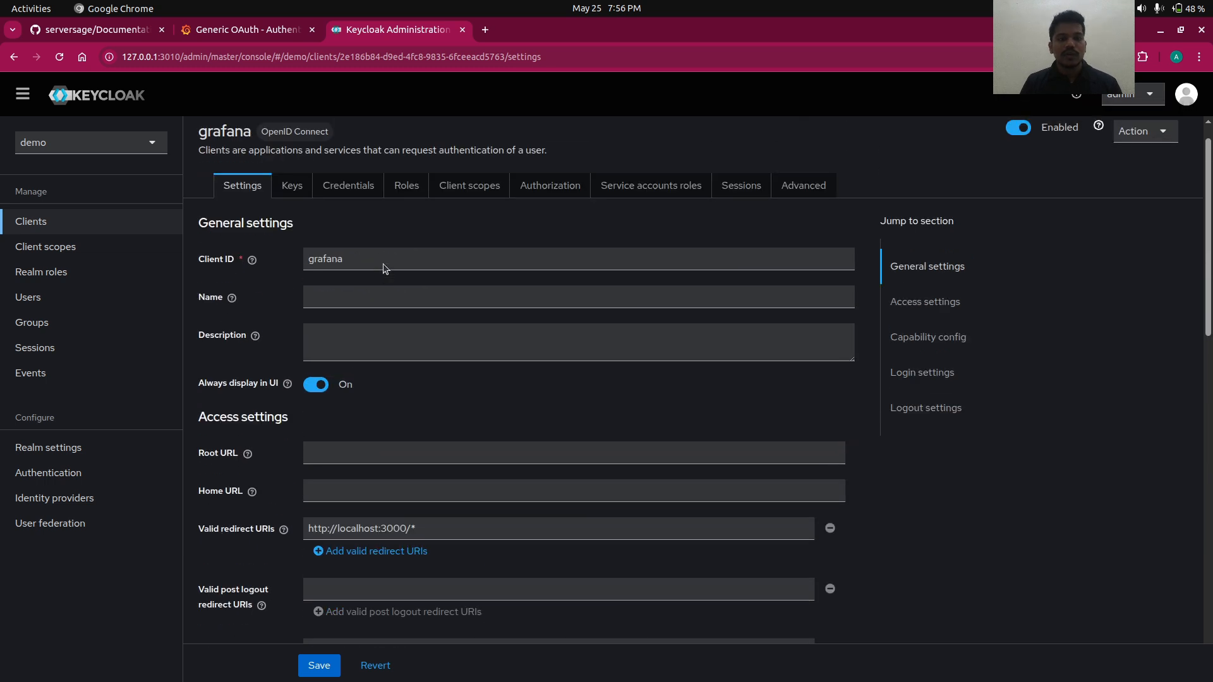
{"action": "scroll", "coordinate": [383, 264], "scroll_direction": "down", "scroll_amount": 2}
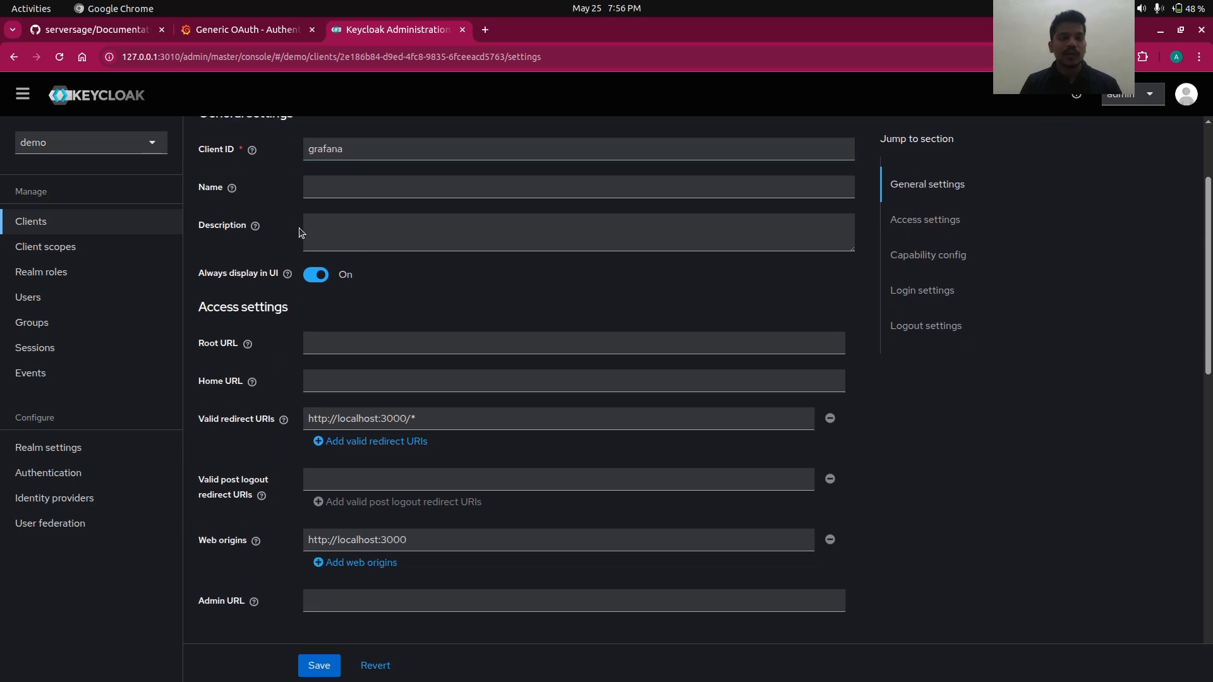
{"action": "left_click", "coordinate": [386, 381]}
{"action": "scroll", "coordinate": [395, 415], "scroll_direction": "down", "scroll_amount": 8}
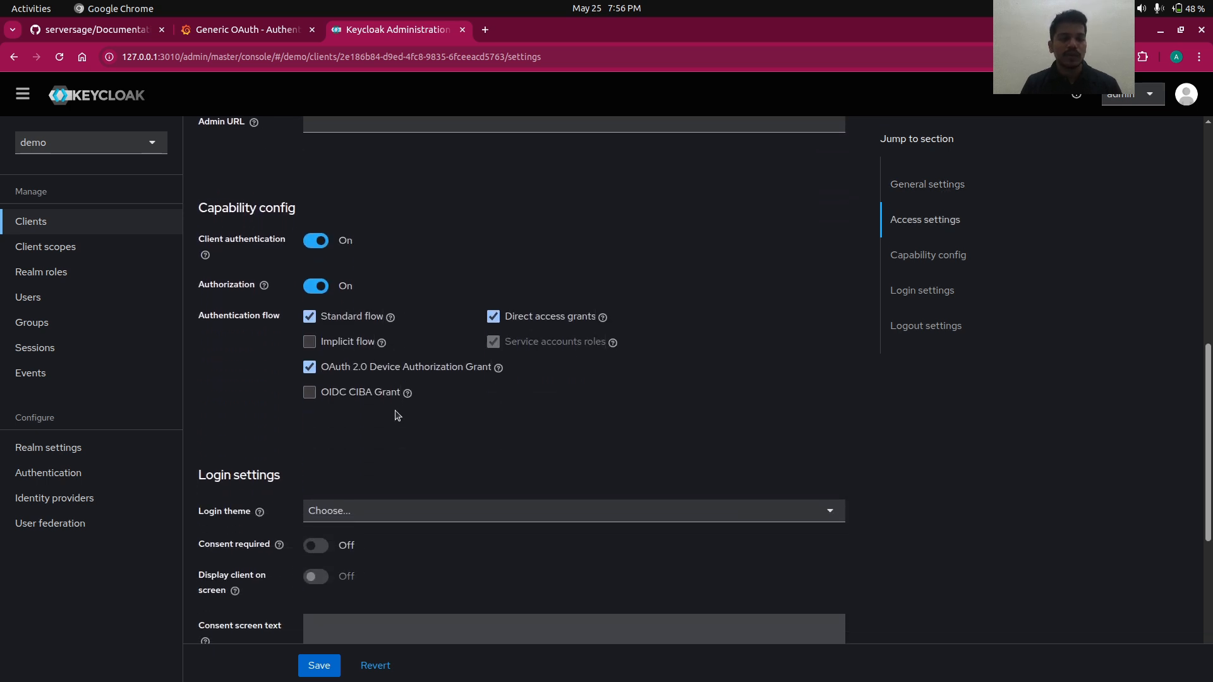
- Set the login theme to keycloak, save, and view the client credentials
{"action": "left_click", "coordinate": [380, 511]}
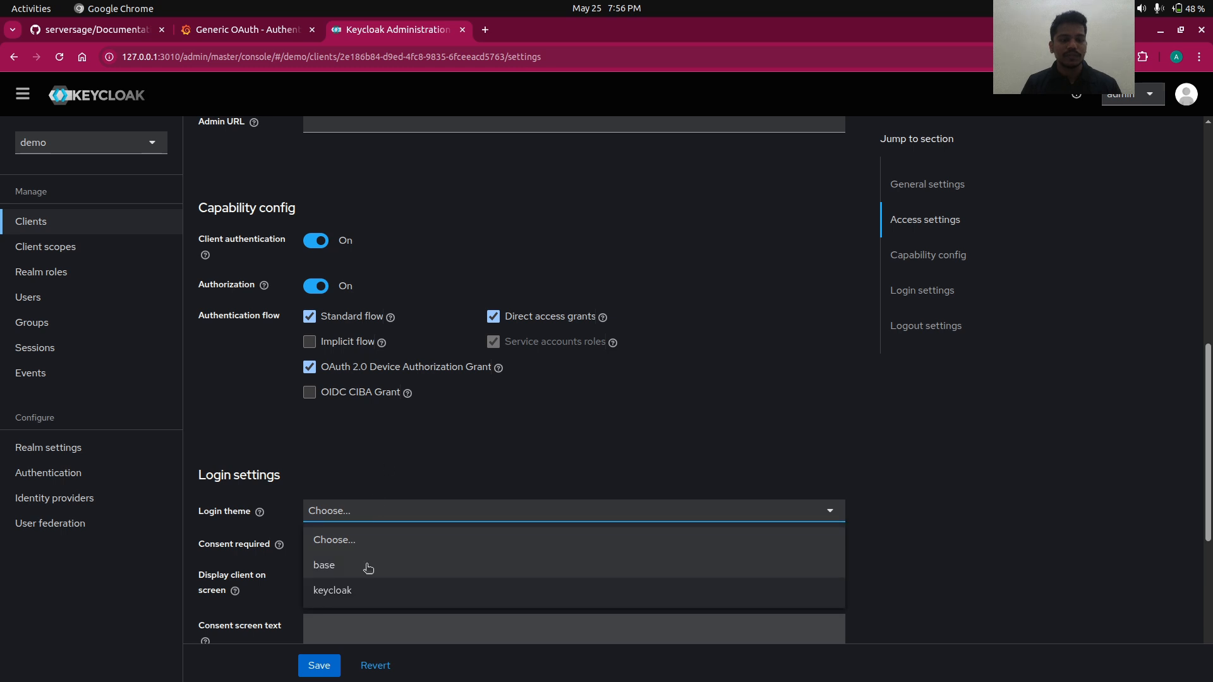
{"action": "left_click", "coordinate": [332, 591]}
{"action": "scroll", "coordinate": [367, 588], "scroll_direction": "down", "scroll_amount": 6}
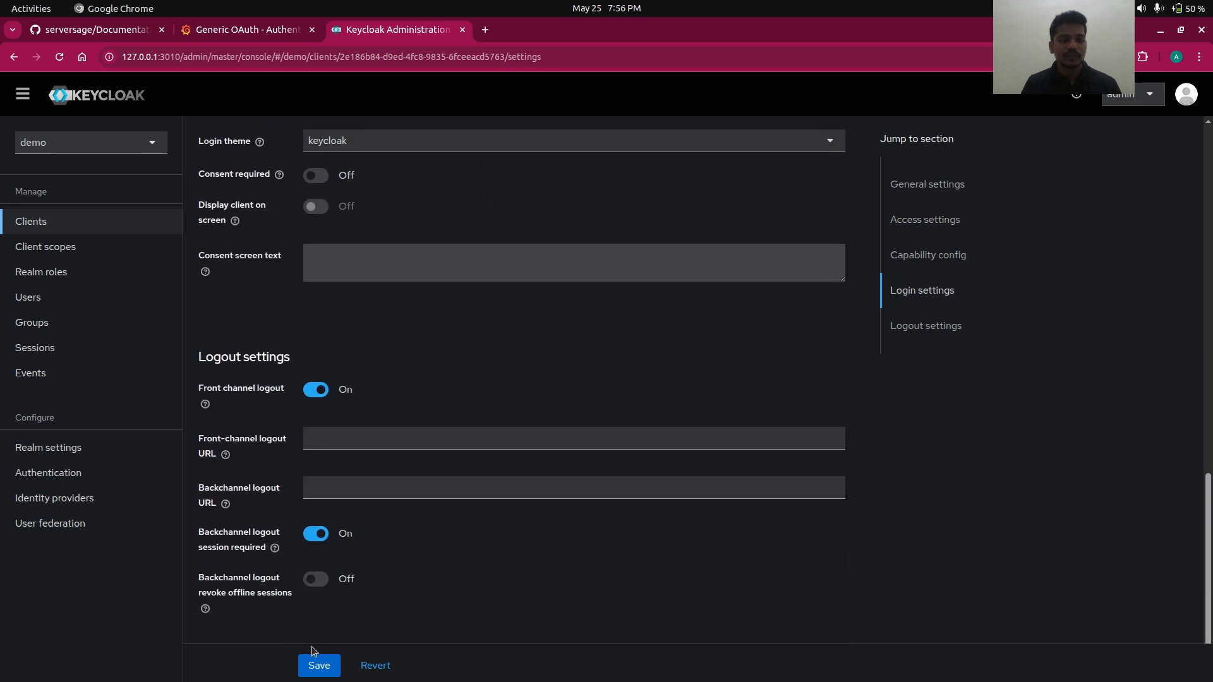
{"action": "left_click", "coordinate": [309, 663]}
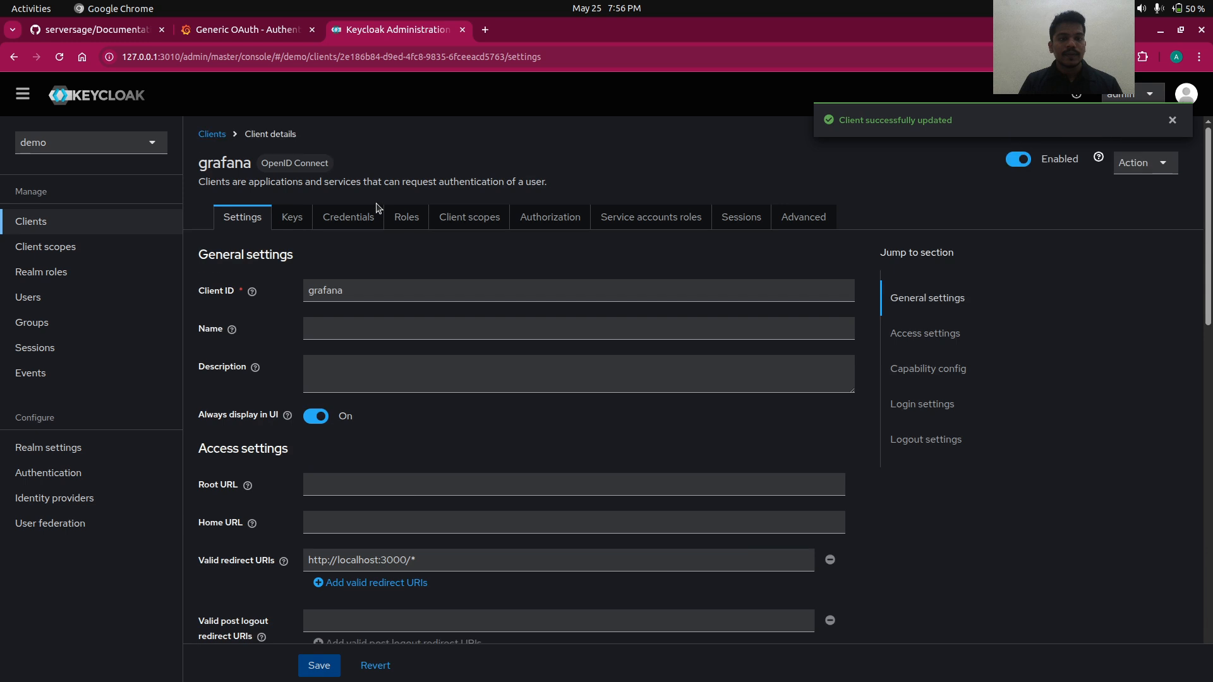
{"action": "left_click", "coordinate": [347, 221]}
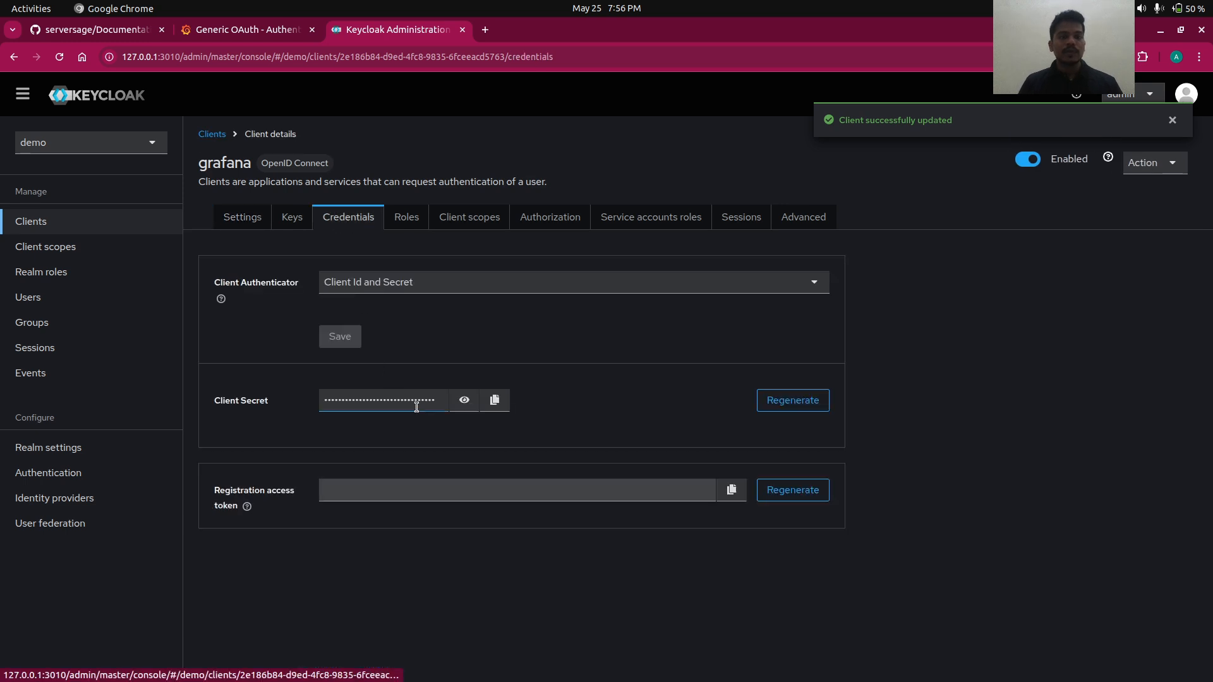
- Copy the grafana client's secret from Keycloak Credentials into Grafana's Client secret field
{"action": "left_click", "coordinate": [464, 402]}
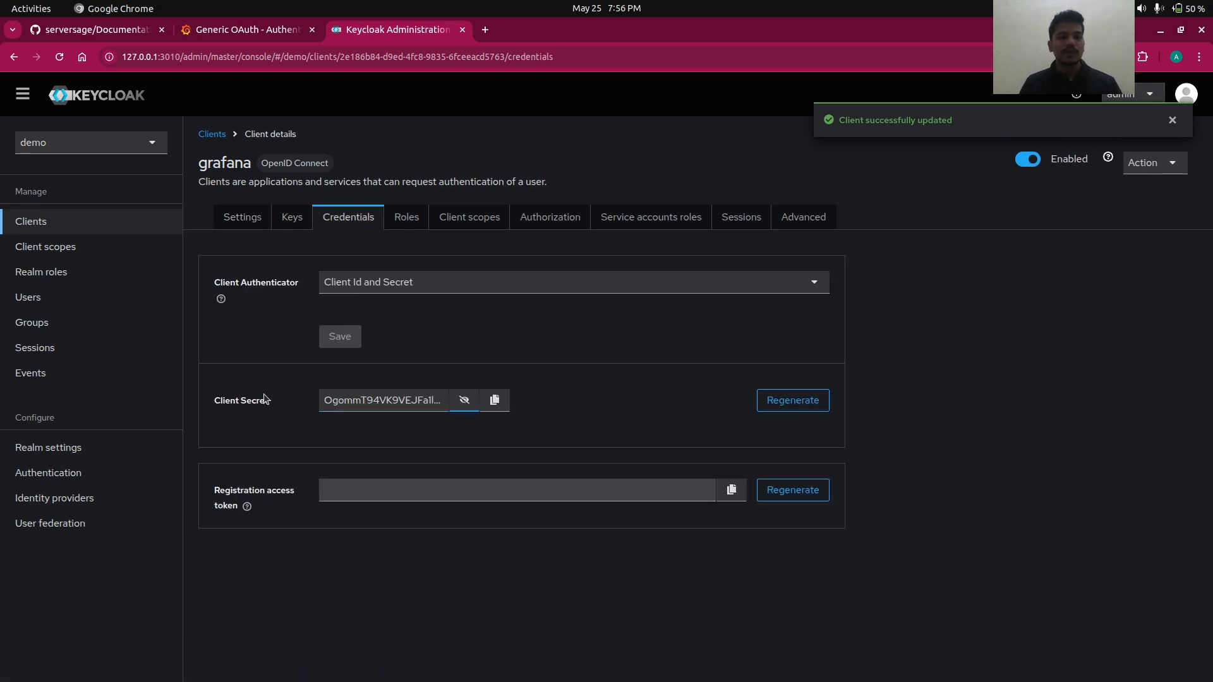
{"action": "left_click", "coordinate": [499, 410]}
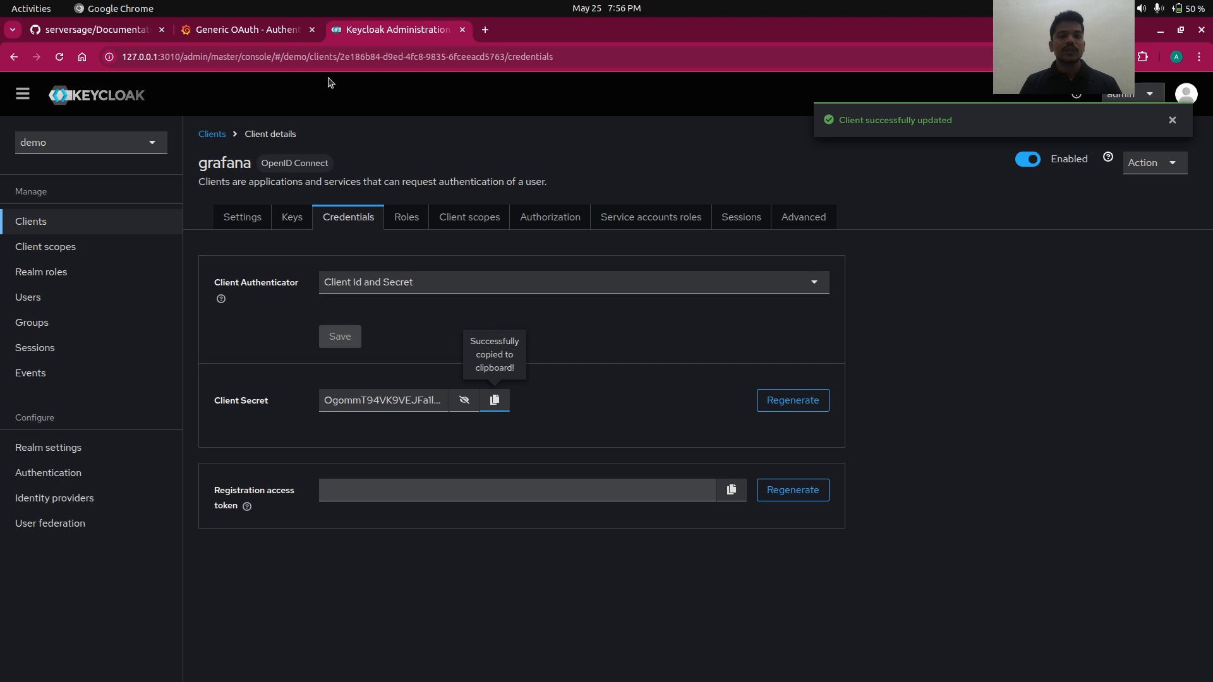
{"action": "left_click", "coordinate": [270, 34]}
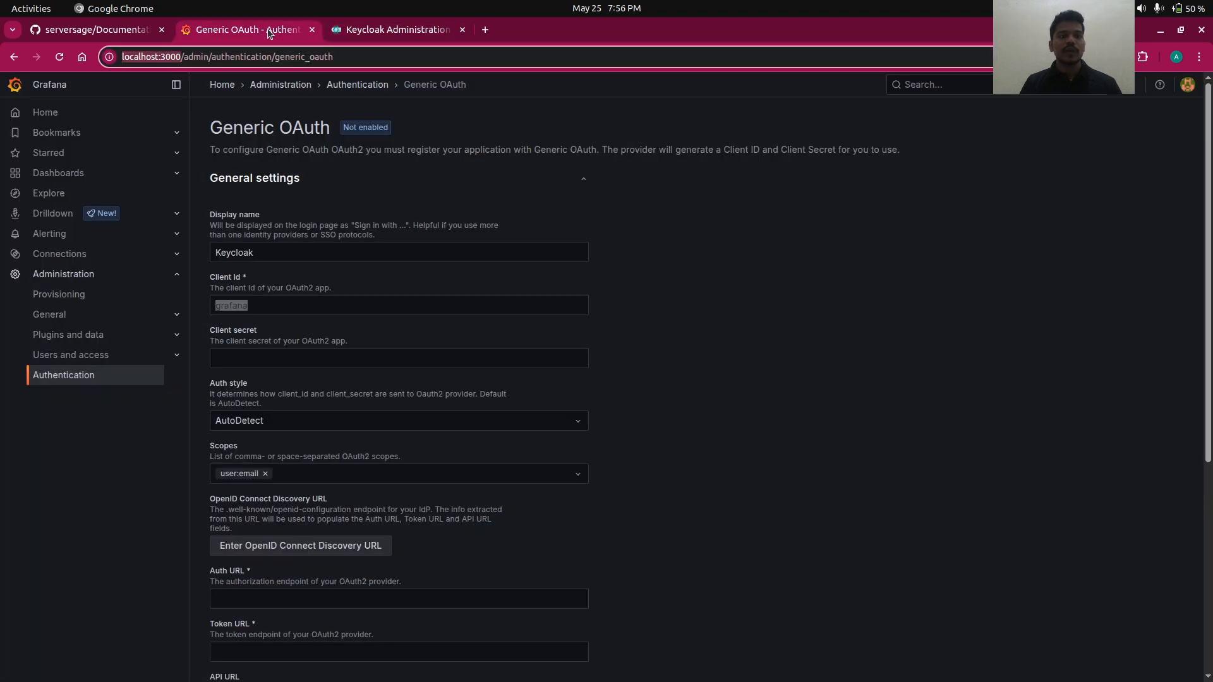
{"action": "left_click", "coordinate": [280, 361]}
{"action": "key", "text": "ctrl+v"}
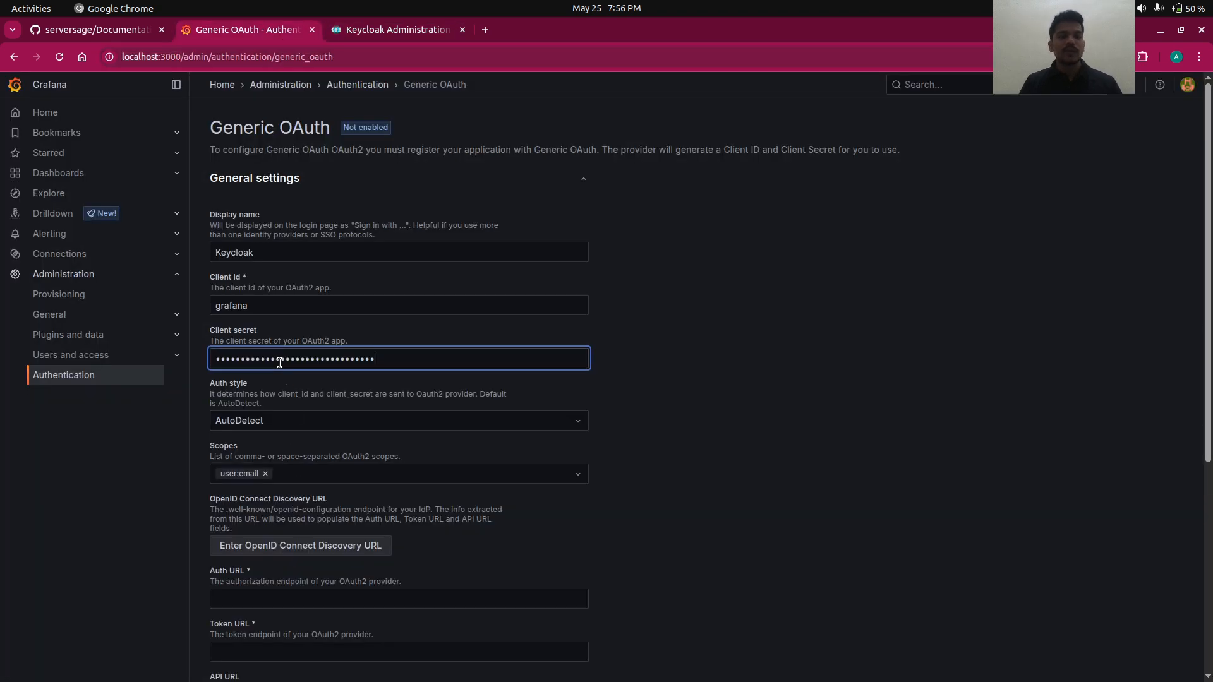
{"action": "scroll", "coordinate": [279, 363], "scroll_direction": "down", "scroll_amount": 3}
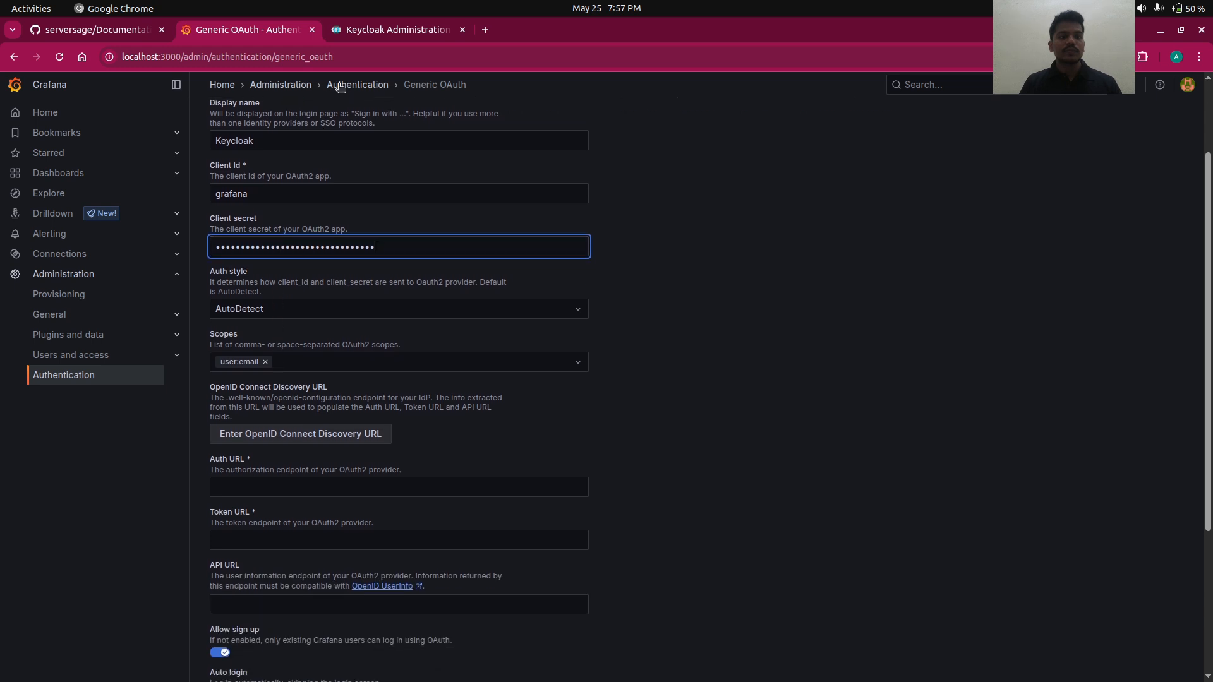
{"action": "left_click", "coordinate": [353, 38]}
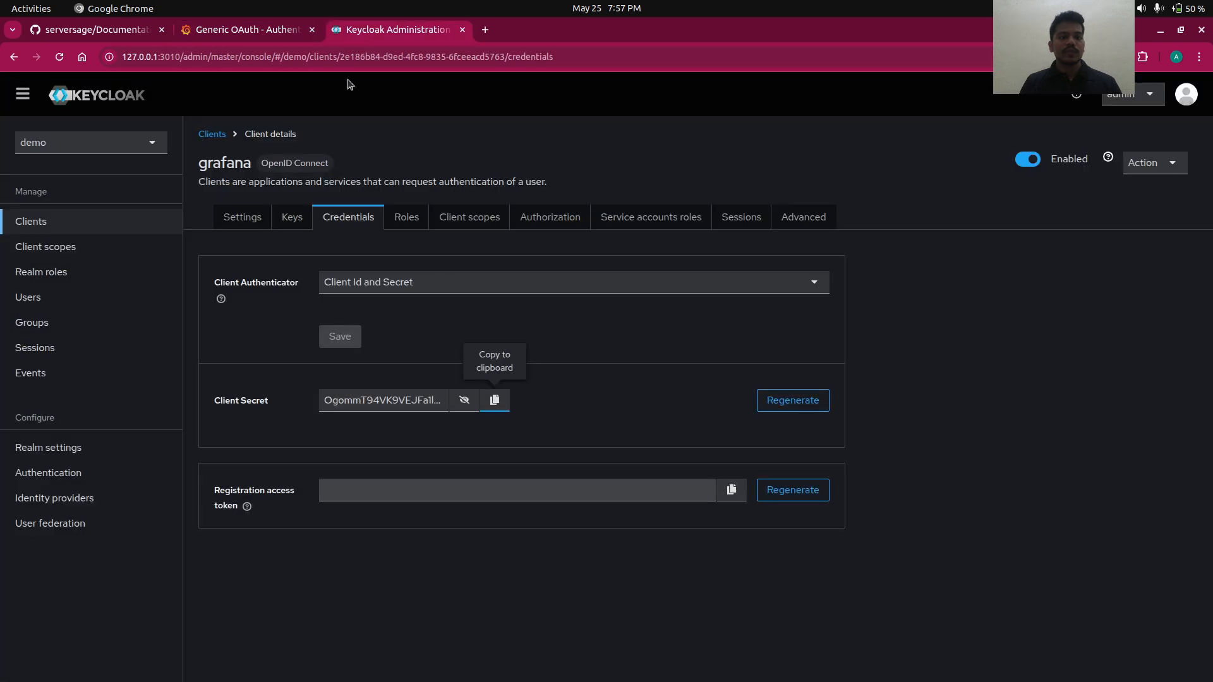
- Review the roles client scope's token mappers, then go back to the Clients list
{"action": "left_click", "coordinate": [104, 246]}
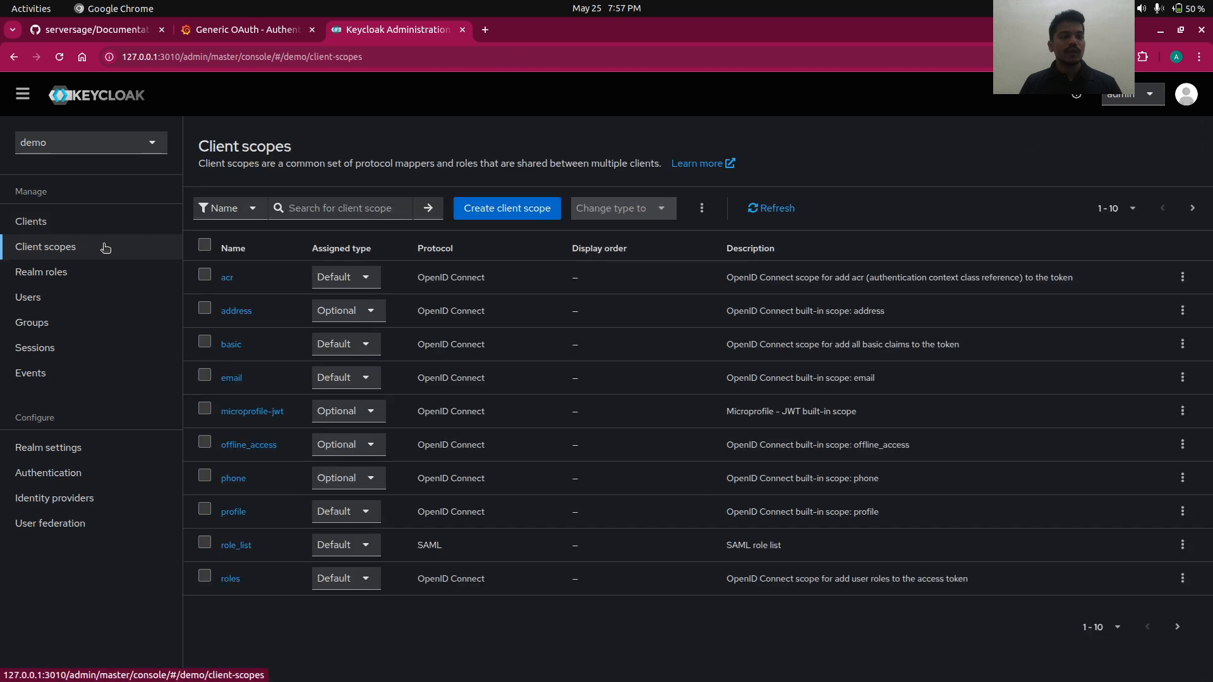
{"action": "left_click", "coordinate": [230, 580]}
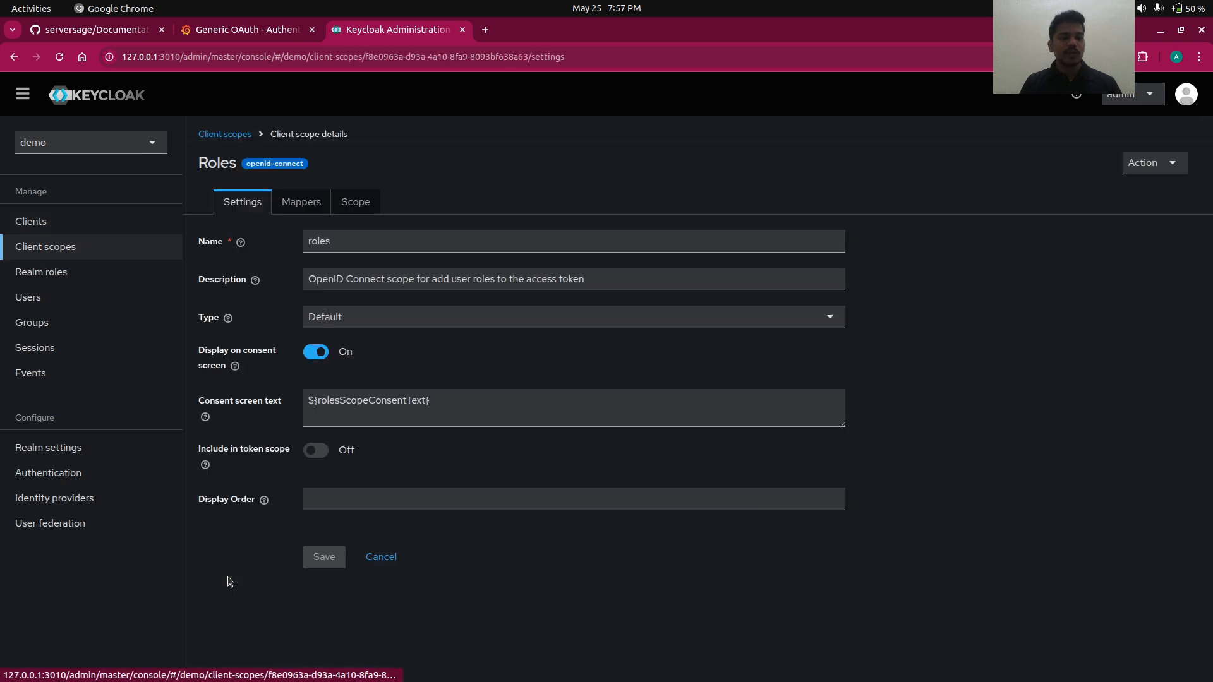
{"action": "left_click", "coordinate": [300, 200]}
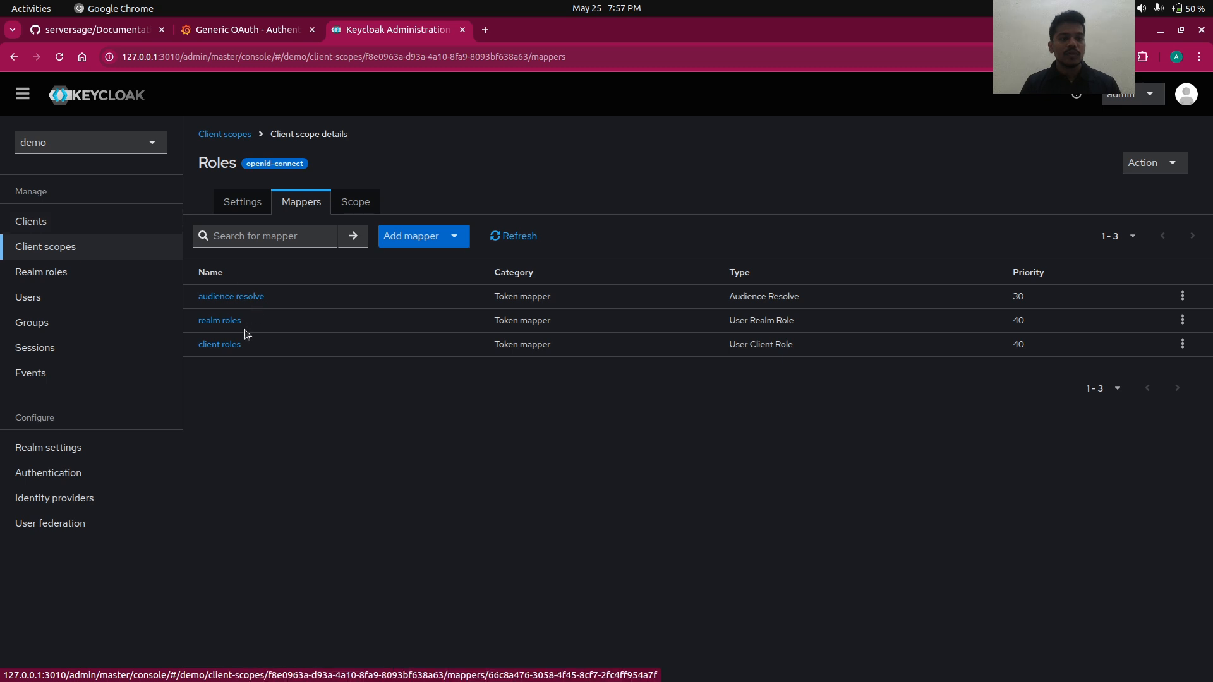
{"action": "left_click", "coordinate": [86, 223]}
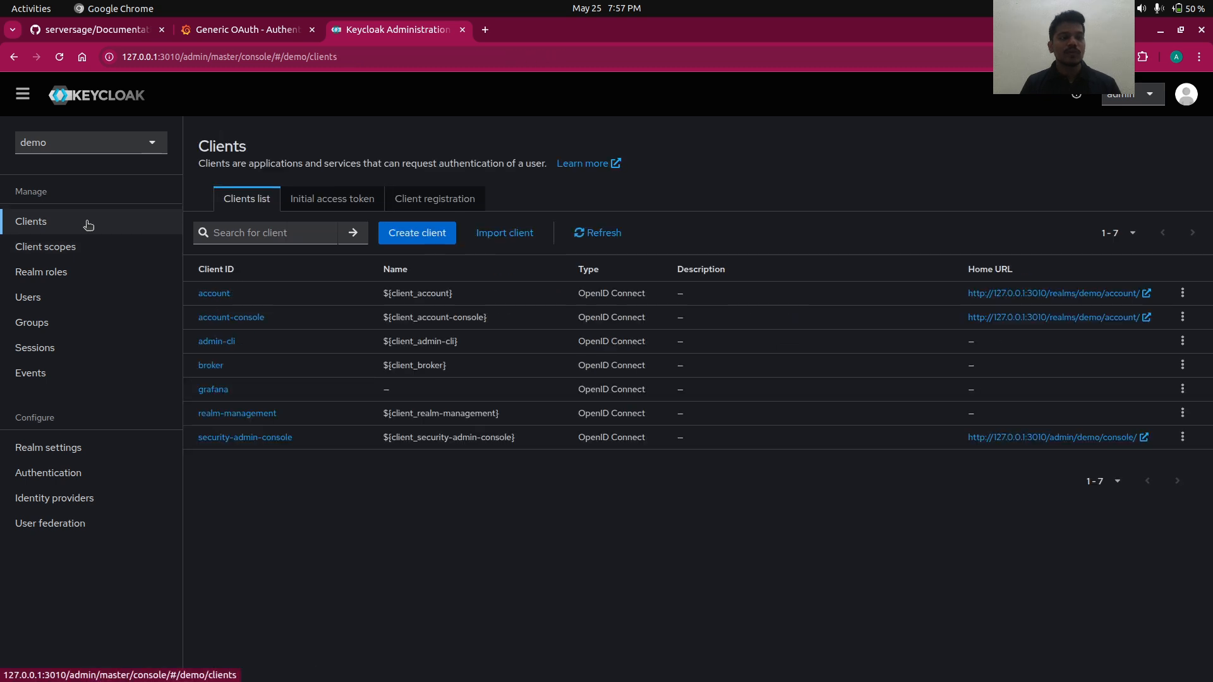
- Create a new user with verified email, filling in username, email, first and last name
{"action": "left_click", "coordinate": [117, 296]}
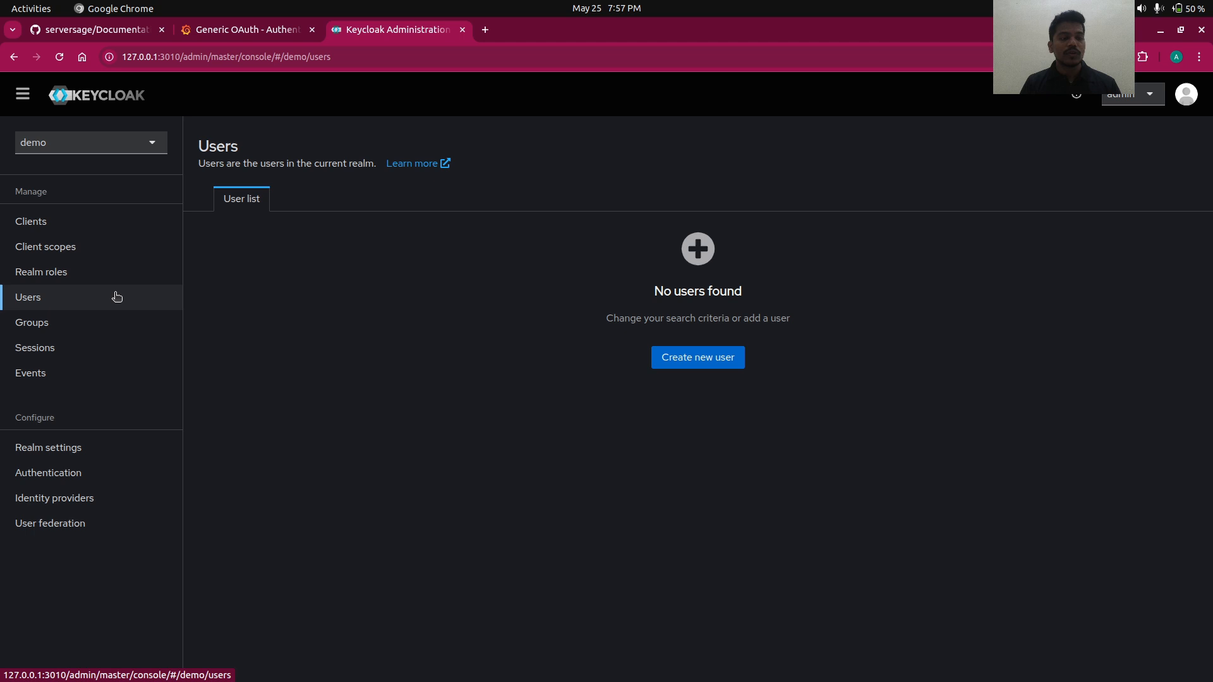
{"action": "left_click", "coordinate": [667, 358]}
{"action": "left_click", "coordinate": [317, 276]}
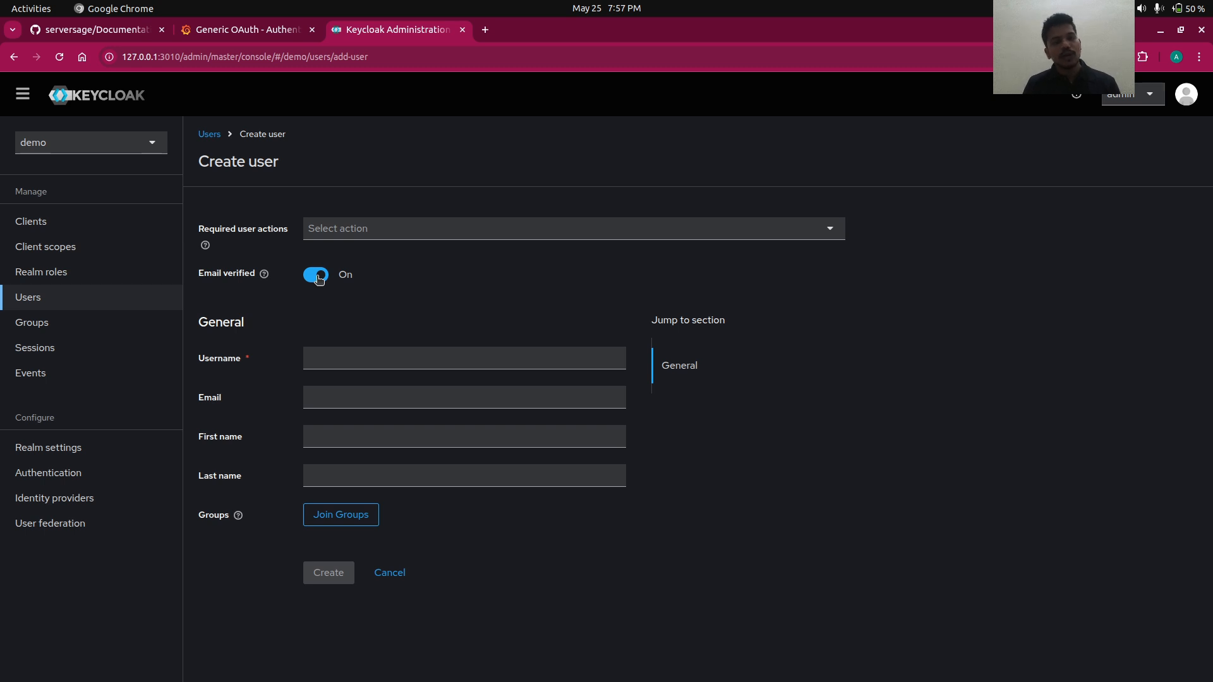
{"action": "left_click", "coordinate": [342, 365]}
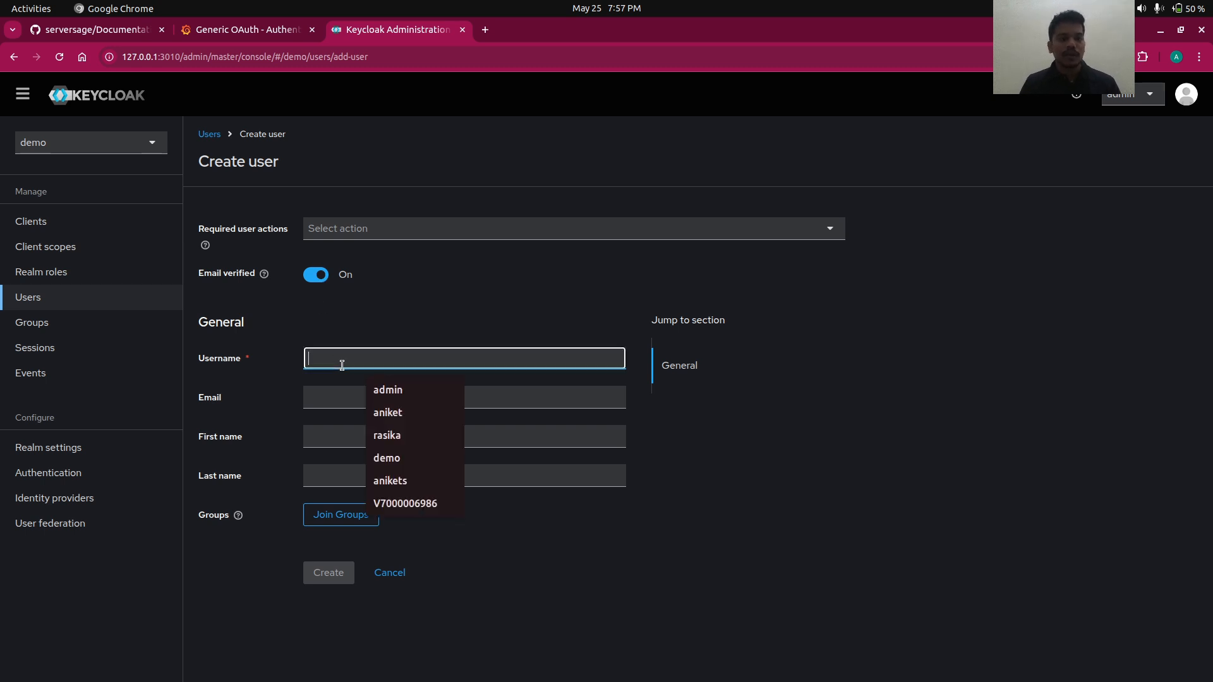
{"action": "left_click", "coordinate": [393, 415]}
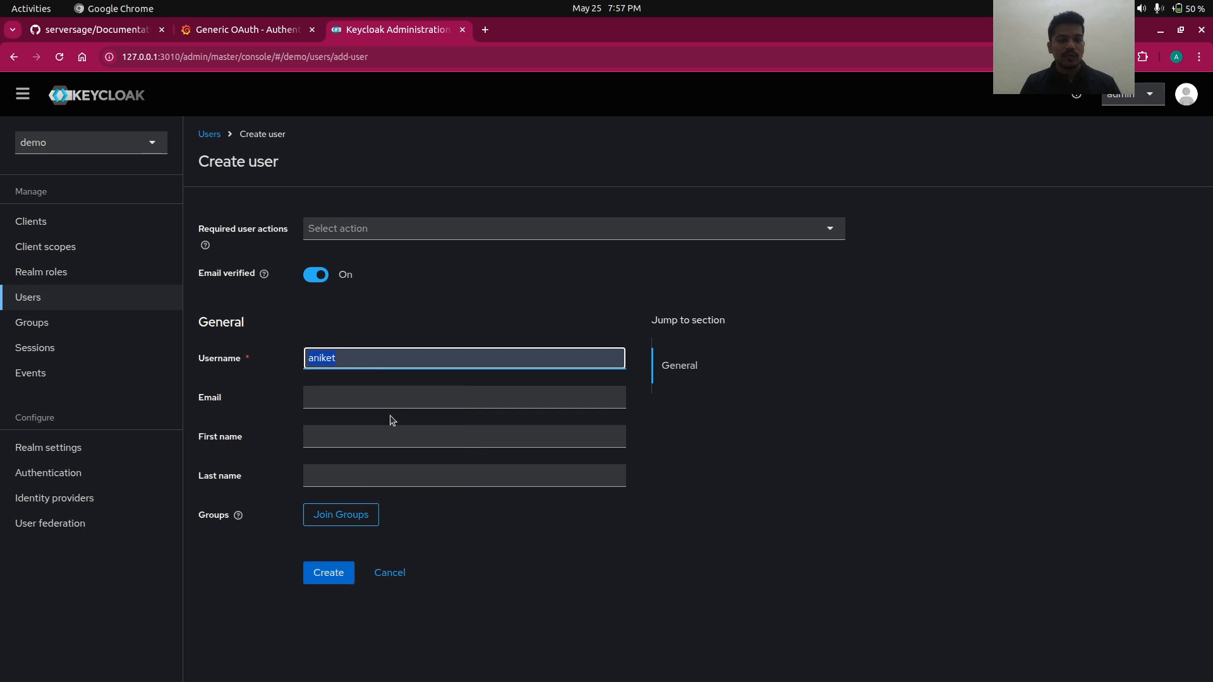
{"action": "left_click", "coordinate": [382, 405]}
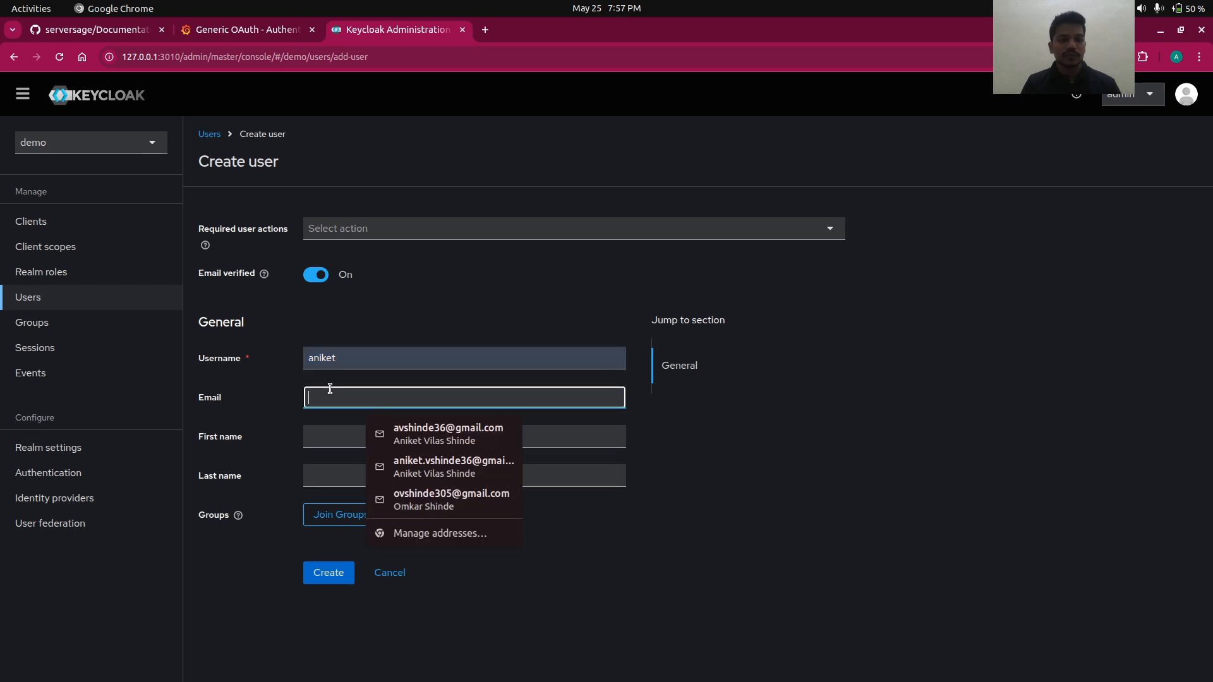
{"action": "type", "text": "anik"}
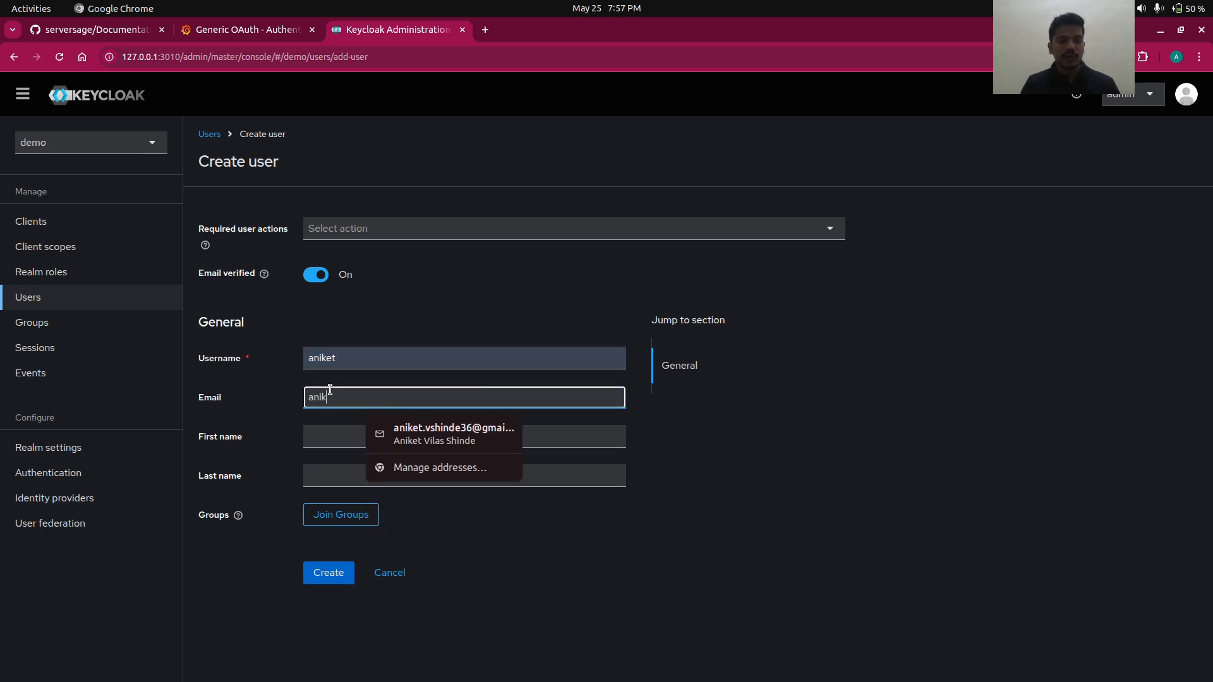
{"action": "key", "text": "BackSpace"}
{"action": "key", "text": "BackSpace"}
{"action": "key", "text": "BackSpace"}
{"action": "key", "text": "BackSpace"}
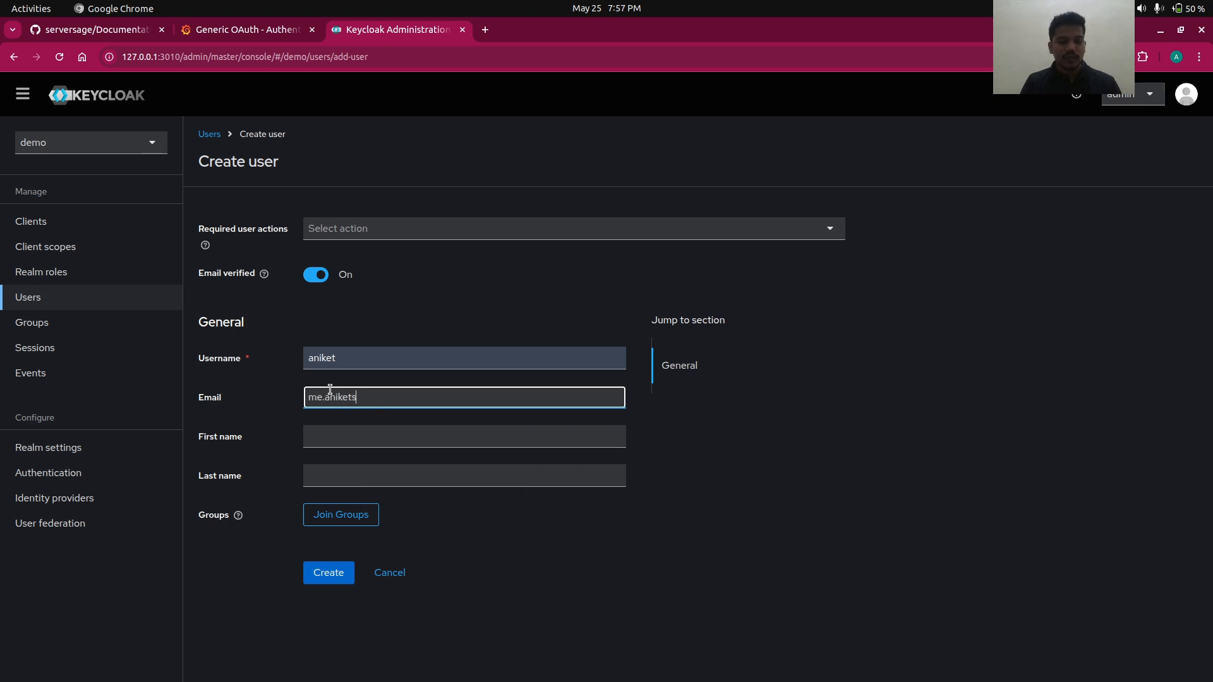
{"action": "key", "text": "Tab"}
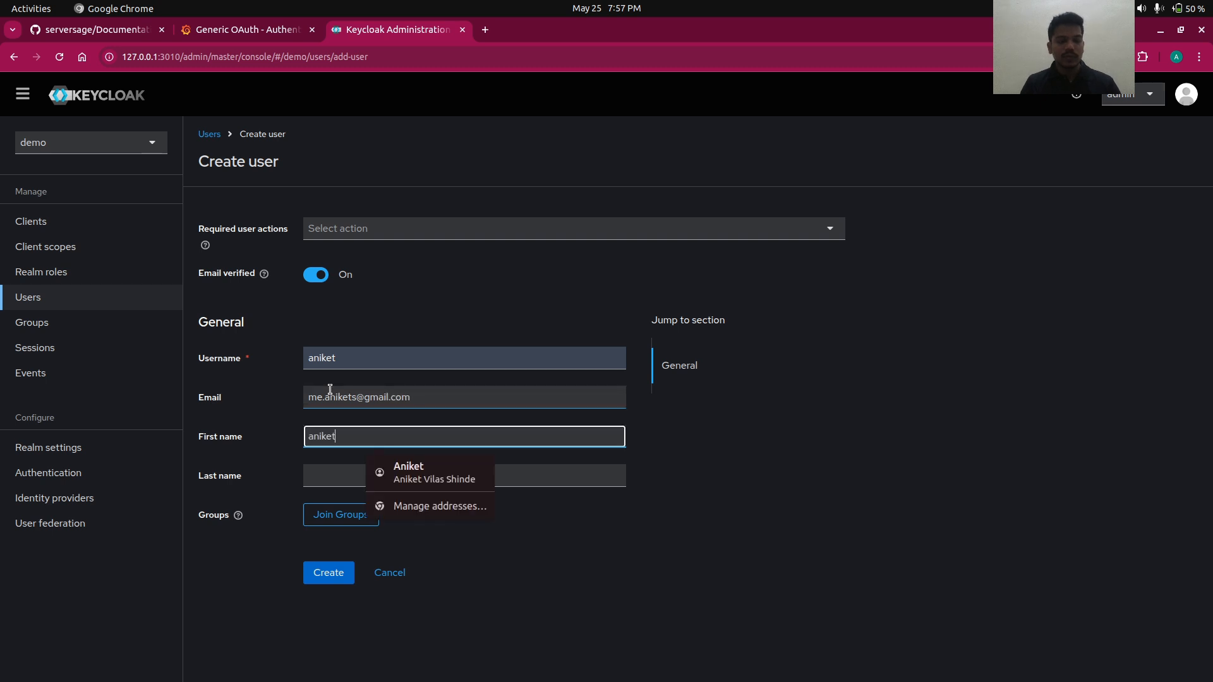
{"action": "left_click", "coordinate": [329, 481]}
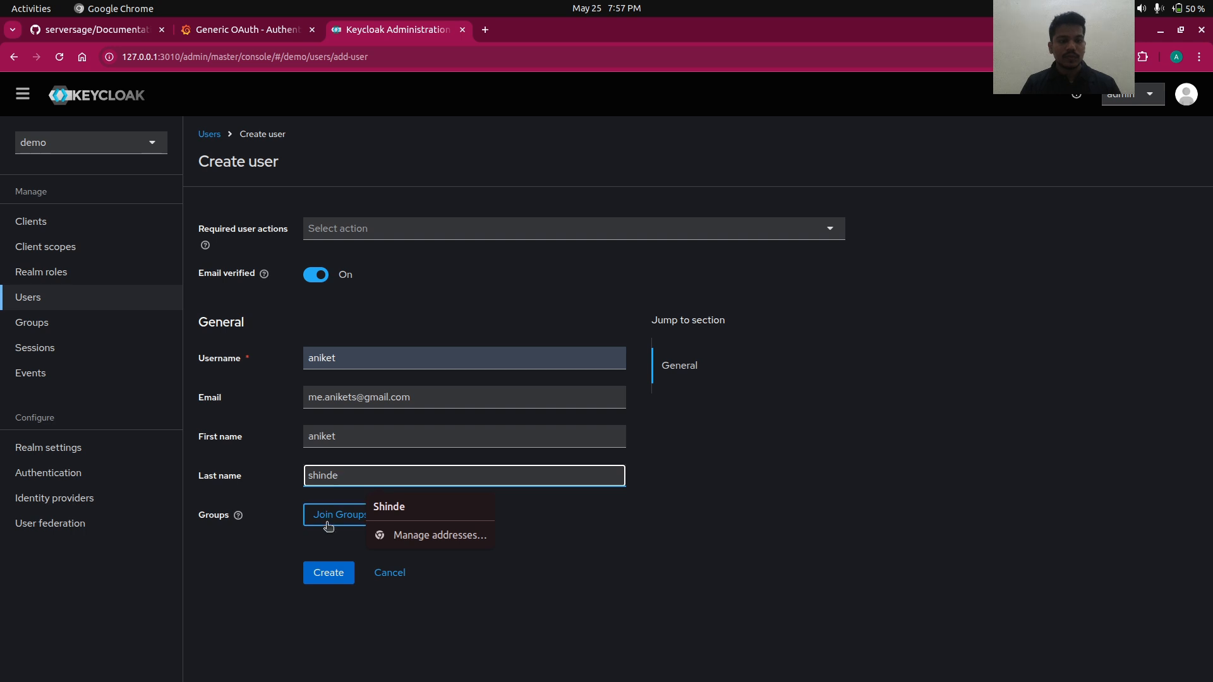
{"action": "left_click", "coordinate": [331, 575]}
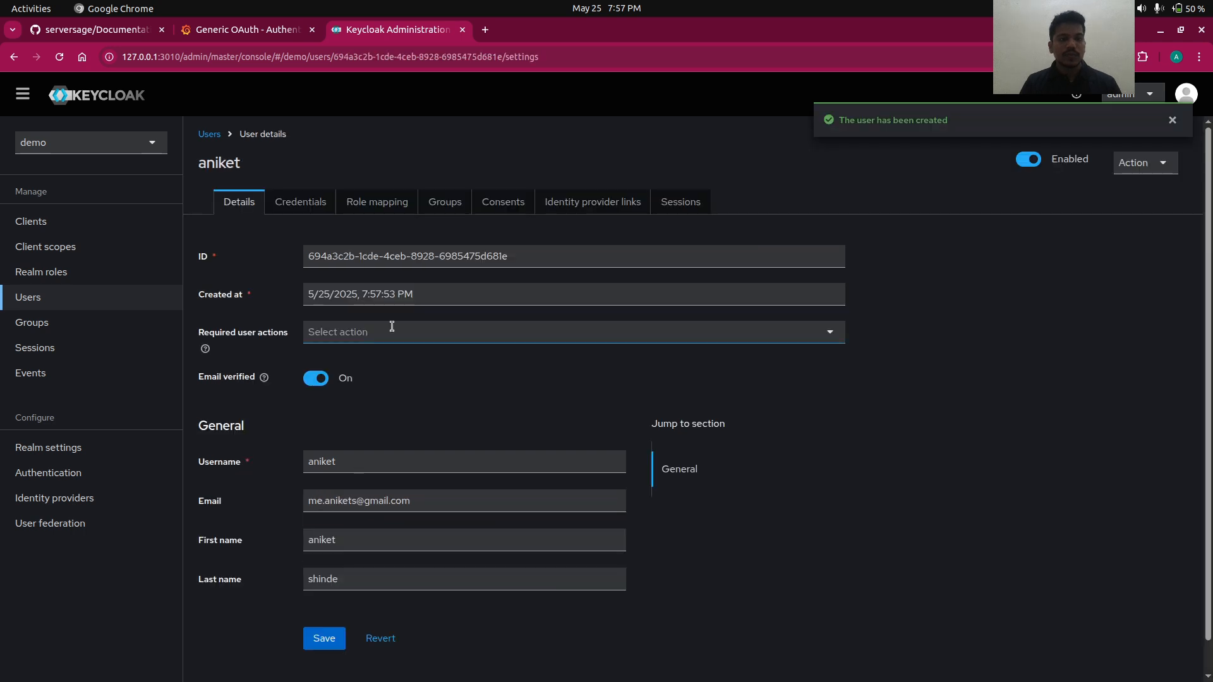
- Give the new user a permanent (non-temporary) password and view its role mappings
{"action": "left_click", "coordinate": [307, 203]}
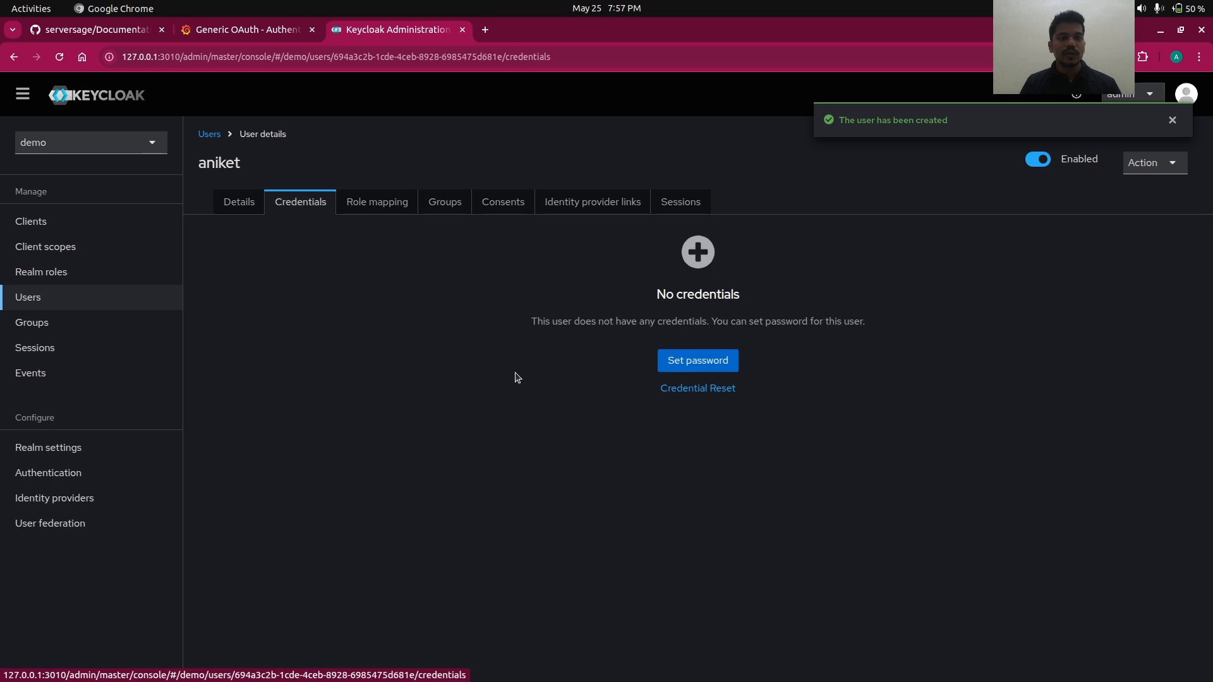
{"action": "left_click", "coordinate": [674, 360]}
{"action": "left_click", "coordinate": [605, 340]}
{"action": "key", "text": "ctrl+v"}
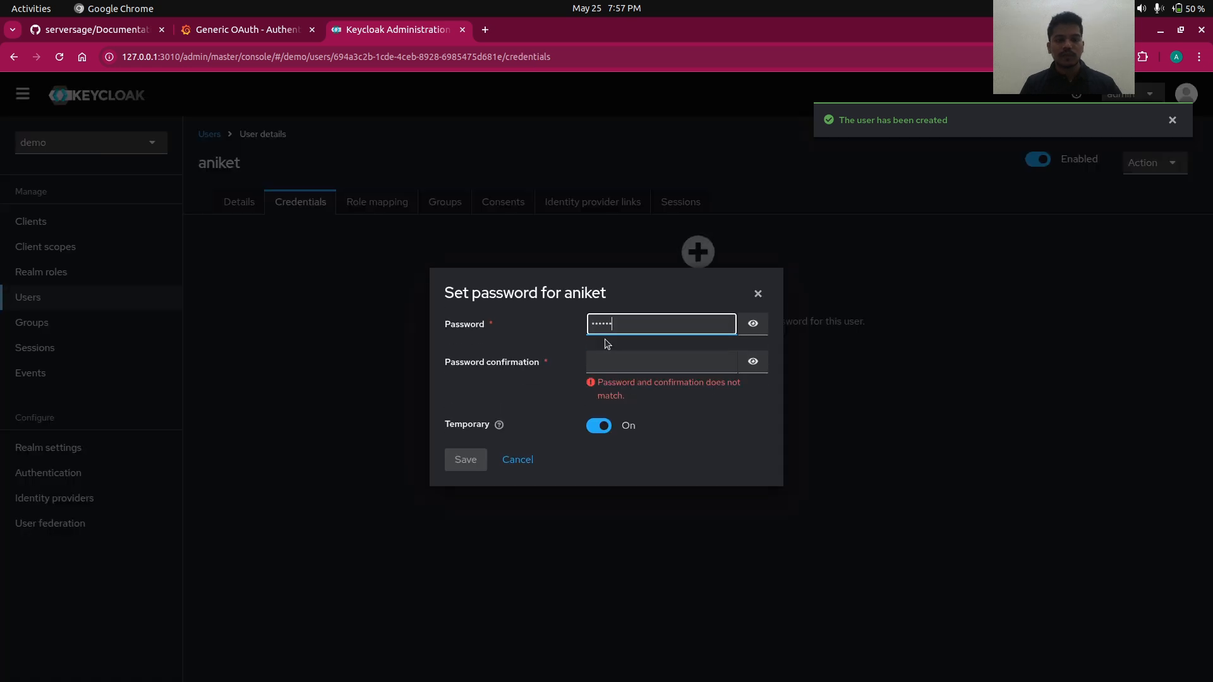
{"action": "left_click", "coordinate": [604, 375]}
{"action": "key", "text": "ctrl+v"}
{"action": "left_click", "coordinate": [604, 409]}
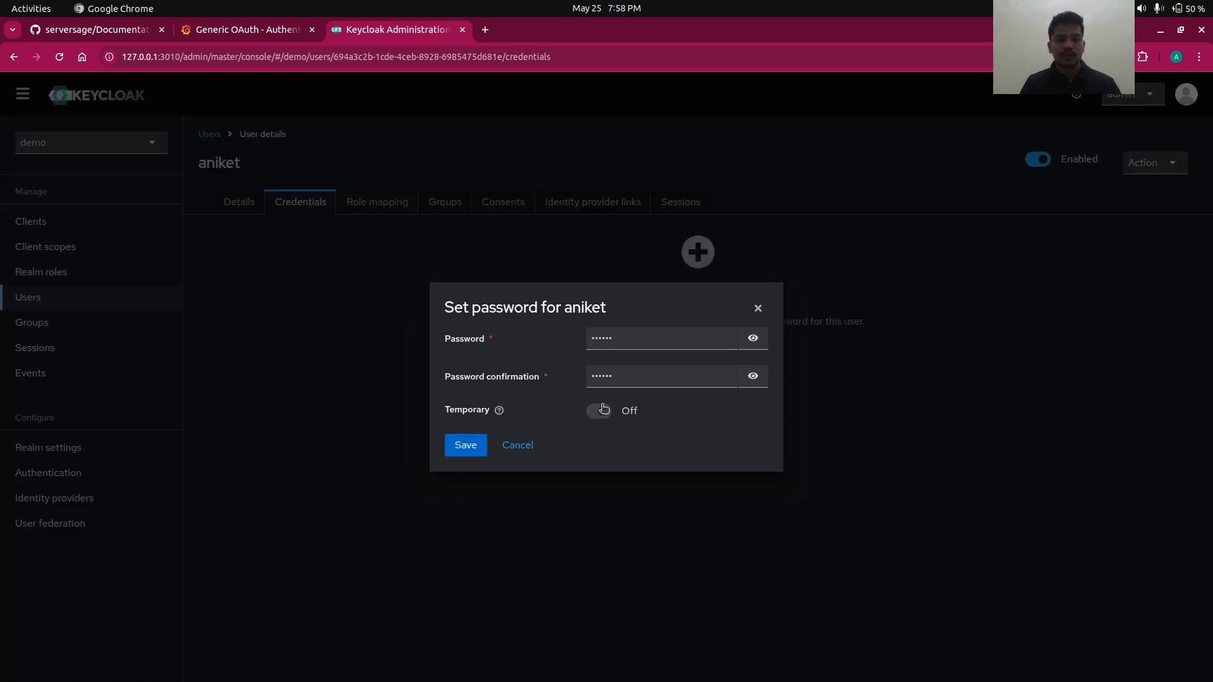
{"action": "left_click", "coordinate": [466, 445]}
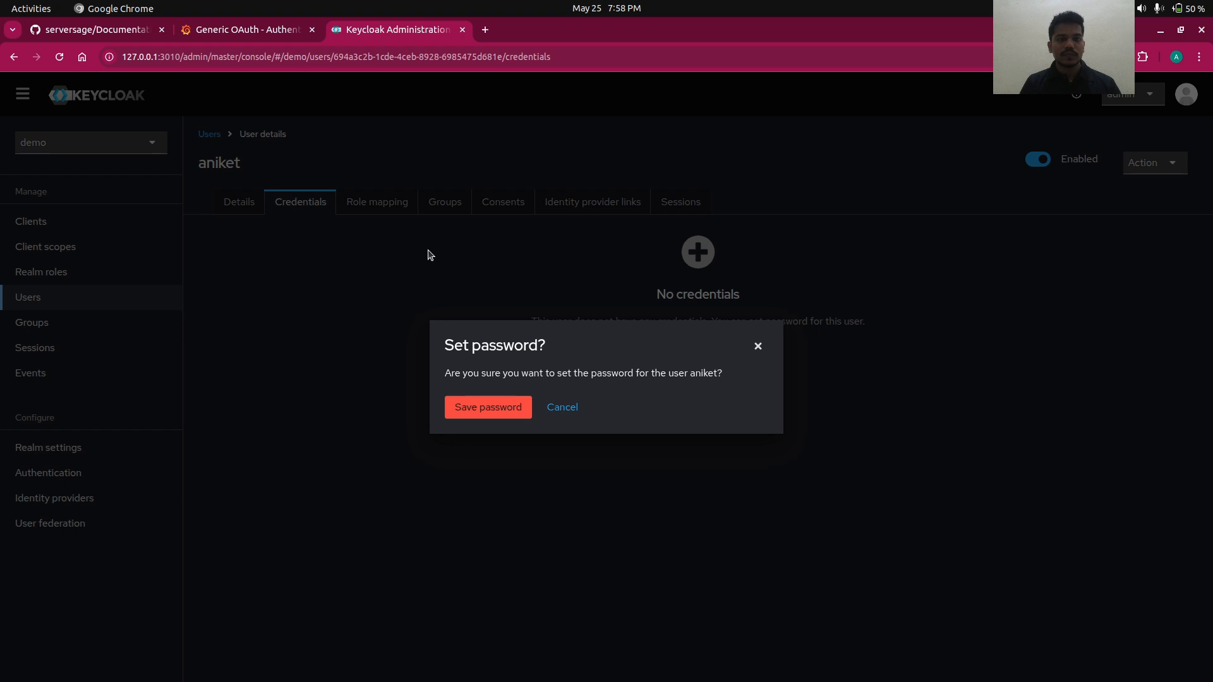
{"action": "left_click", "coordinate": [474, 409]}
{"action": "left_click", "coordinate": [395, 211]}
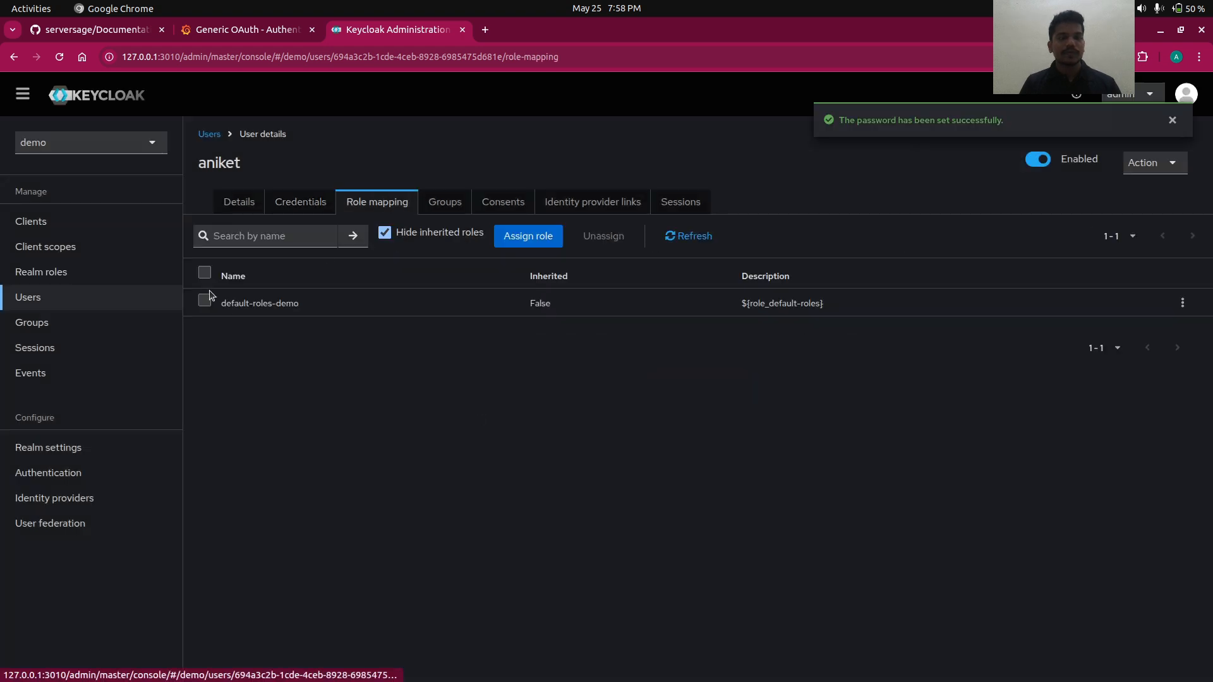
- Begin creating a new realm role from the Realm roles page
{"action": "left_click", "coordinate": [41, 279]}
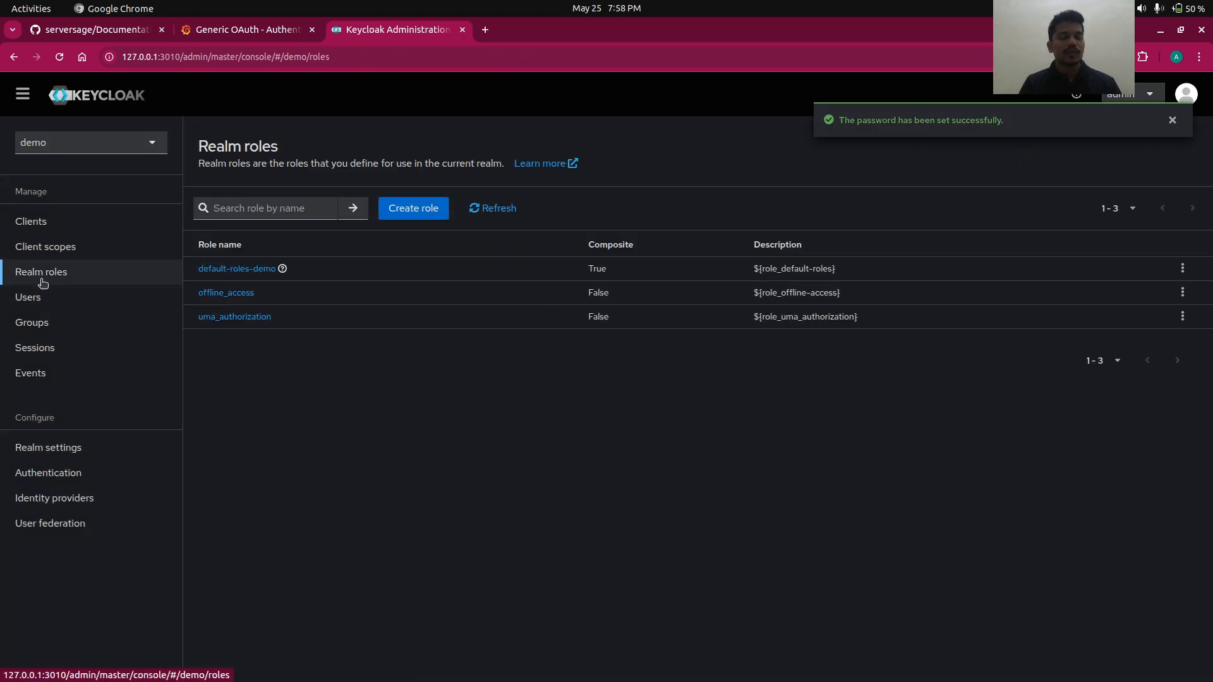
{"action": "left_click", "coordinate": [408, 214]}
{"action": "left_click", "coordinate": [350, 227]}
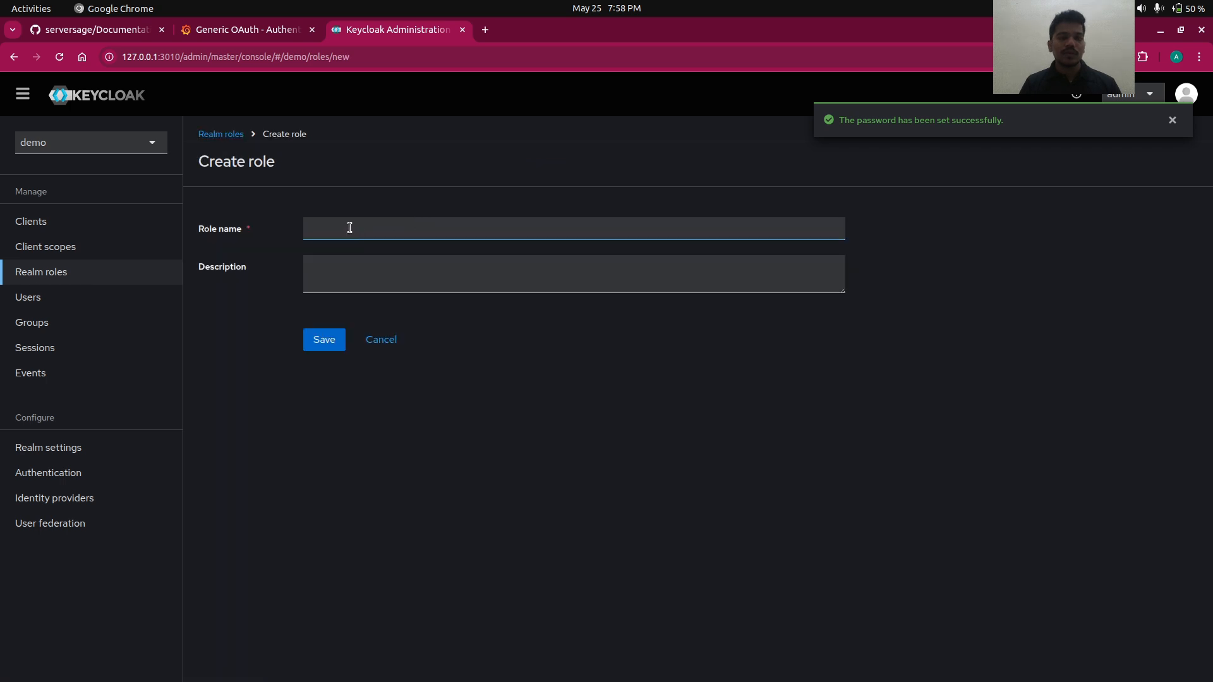
{"action": "left_click", "coordinate": [350, 228]}
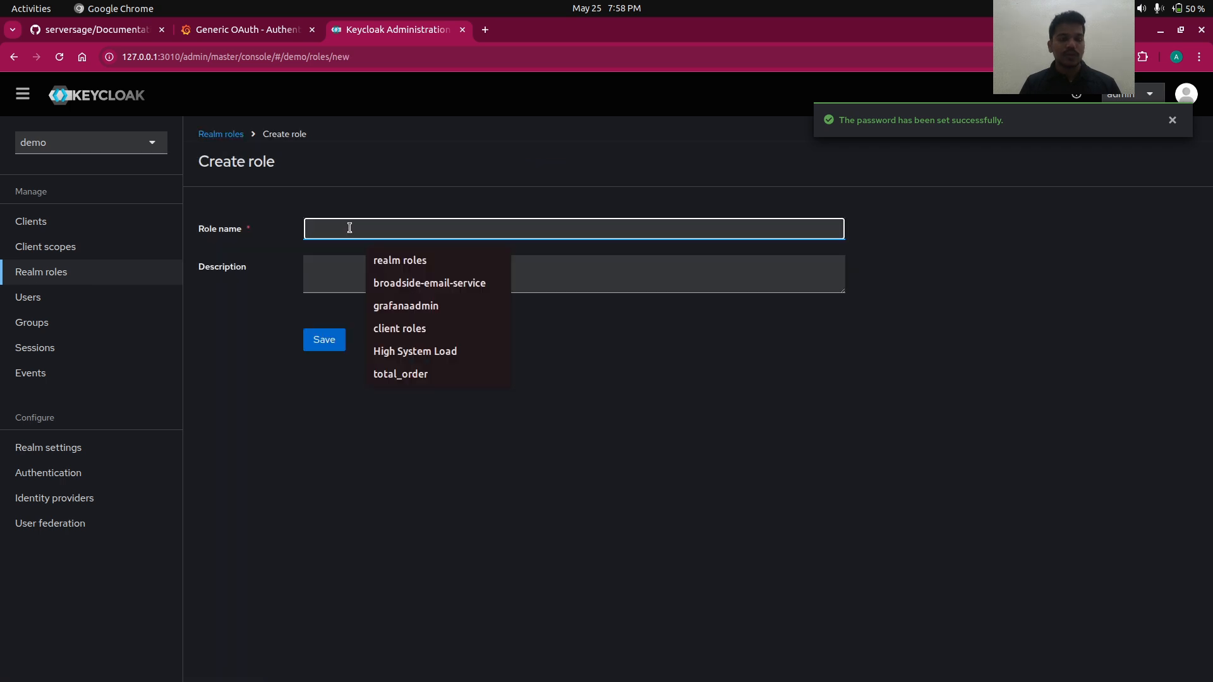
- Evaluate the grafana client's scopes for the new user and show its generated ID token
{"action": "left_click", "coordinate": [89, 220]}
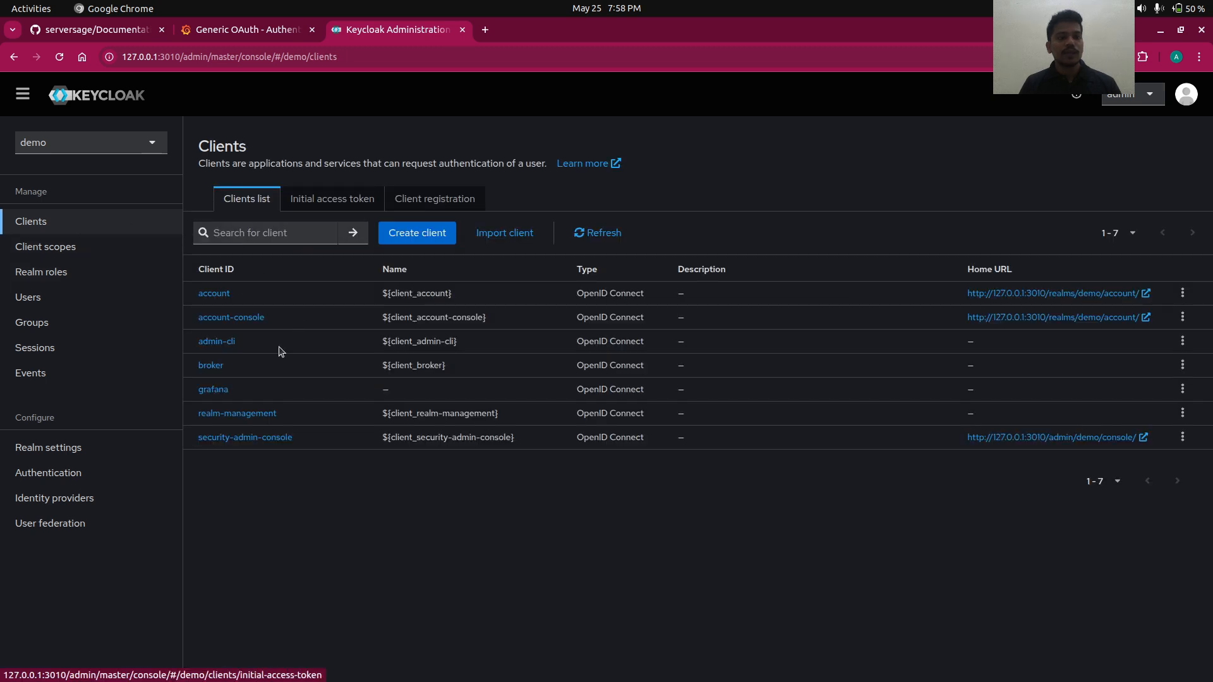
{"action": "left_click", "coordinate": [219, 391]}
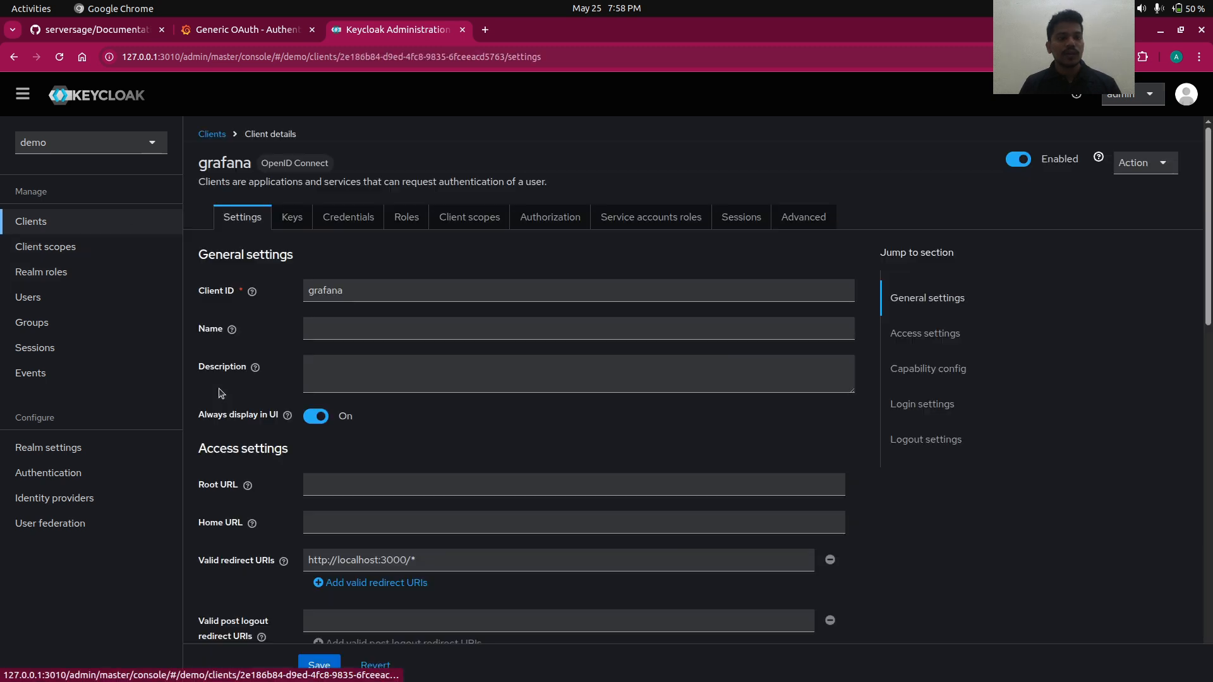
{"action": "left_click", "coordinate": [468, 218]}
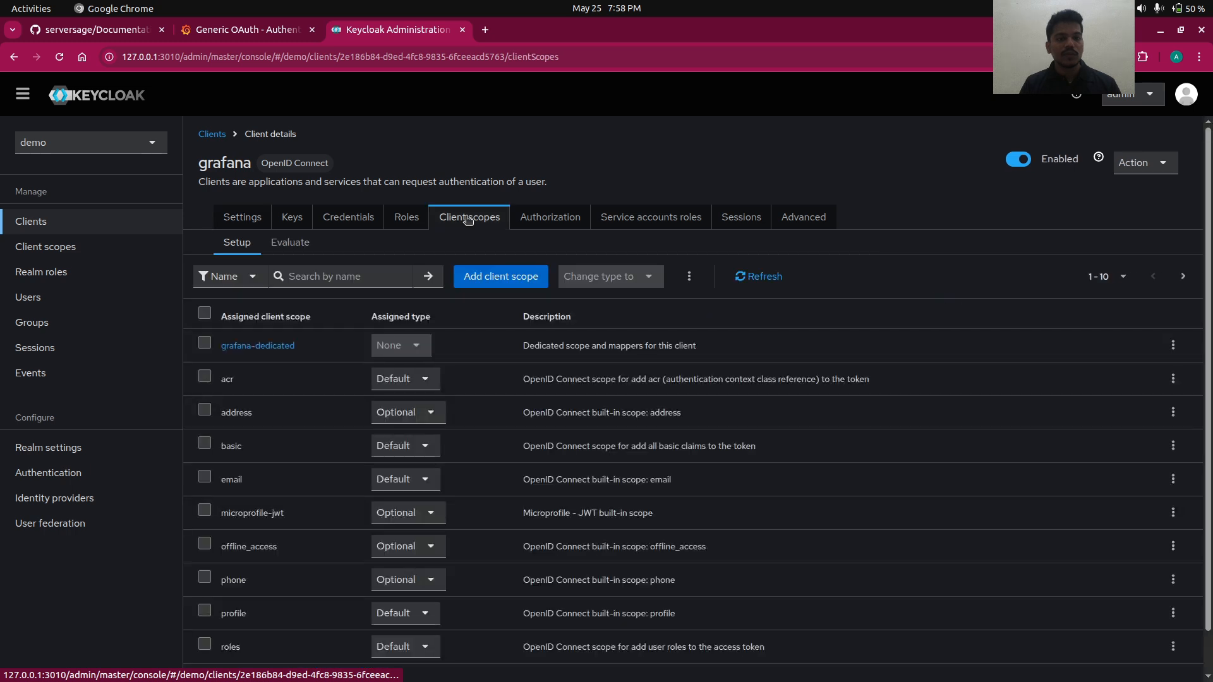
{"action": "left_click", "coordinate": [283, 246]}
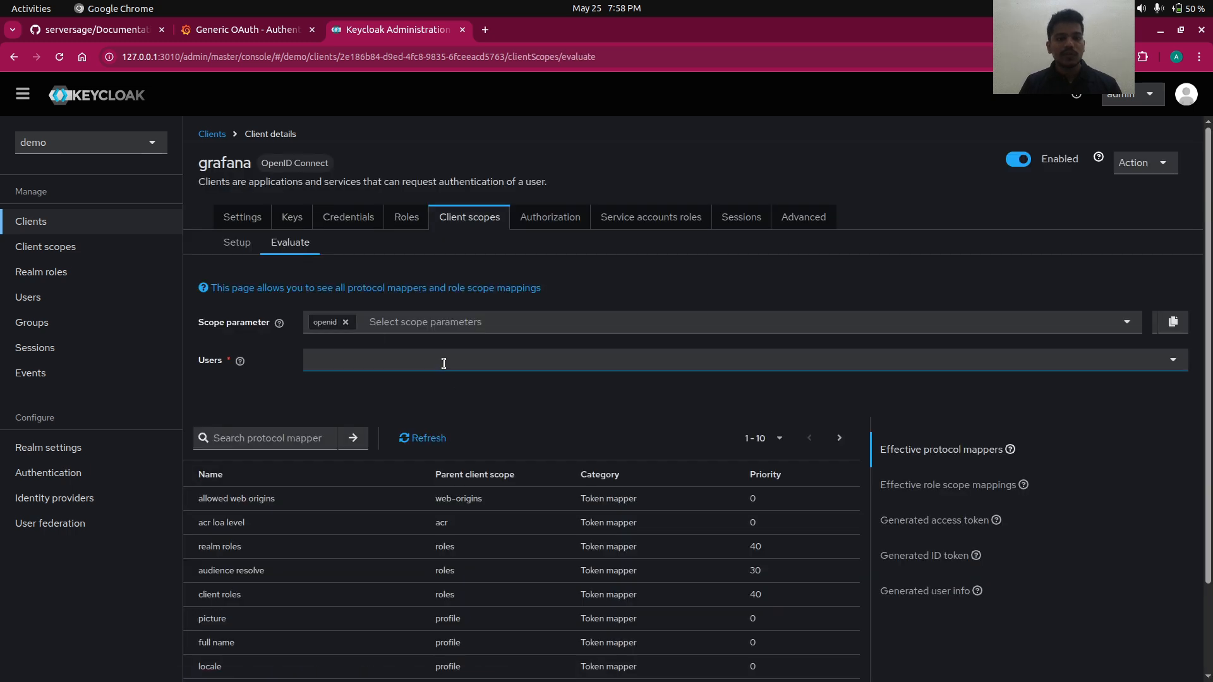
{"action": "left_click", "coordinate": [444, 360]}
{"action": "left_click", "coordinate": [407, 399]}
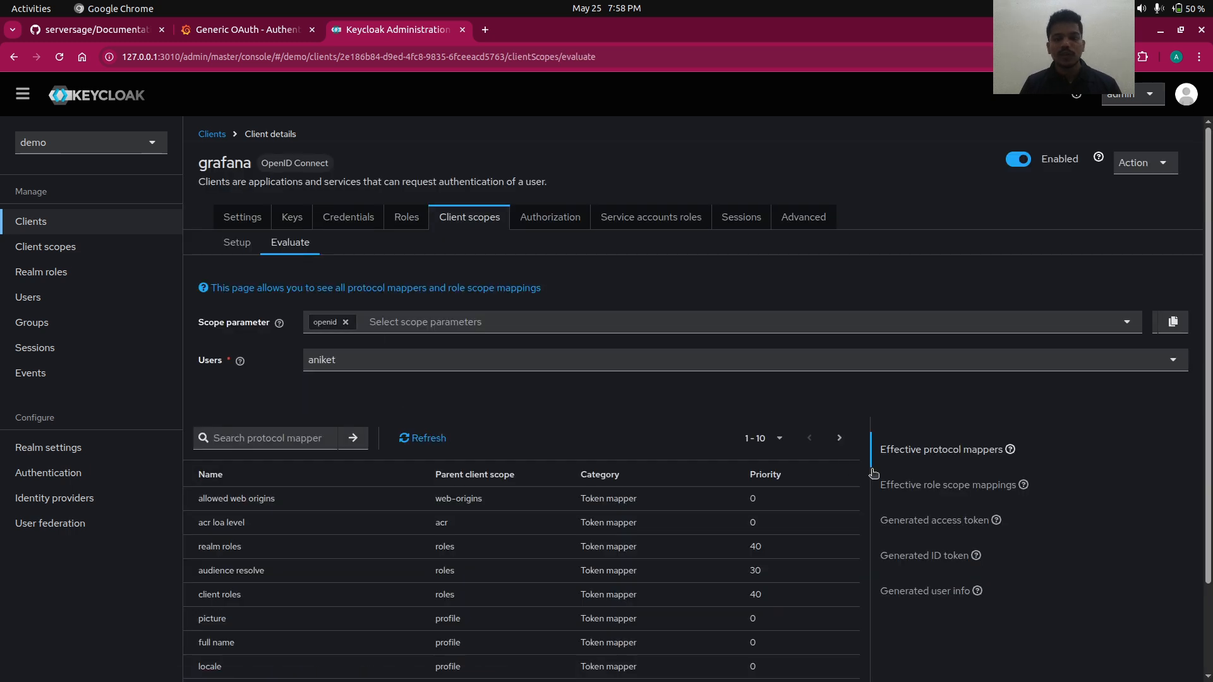
{"action": "left_click", "coordinate": [928, 558]}
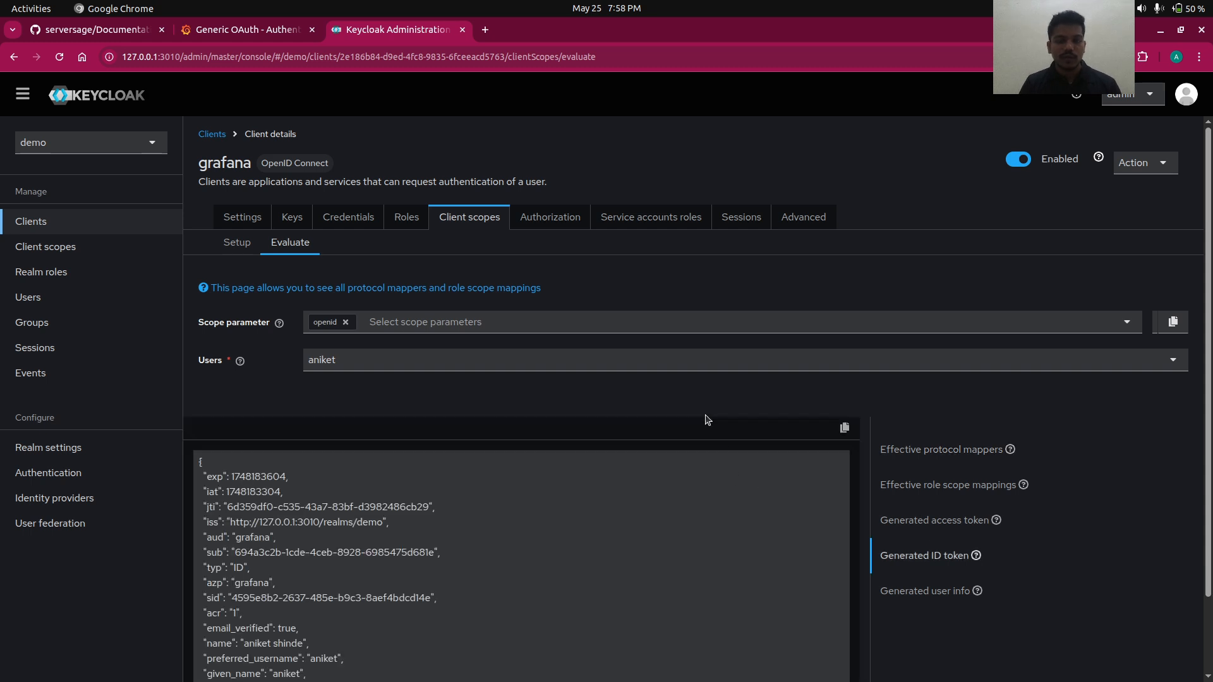
{"action": "scroll", "coordinate": [706, 417], "scroll_direction": "down", "scroll_amount": 2}
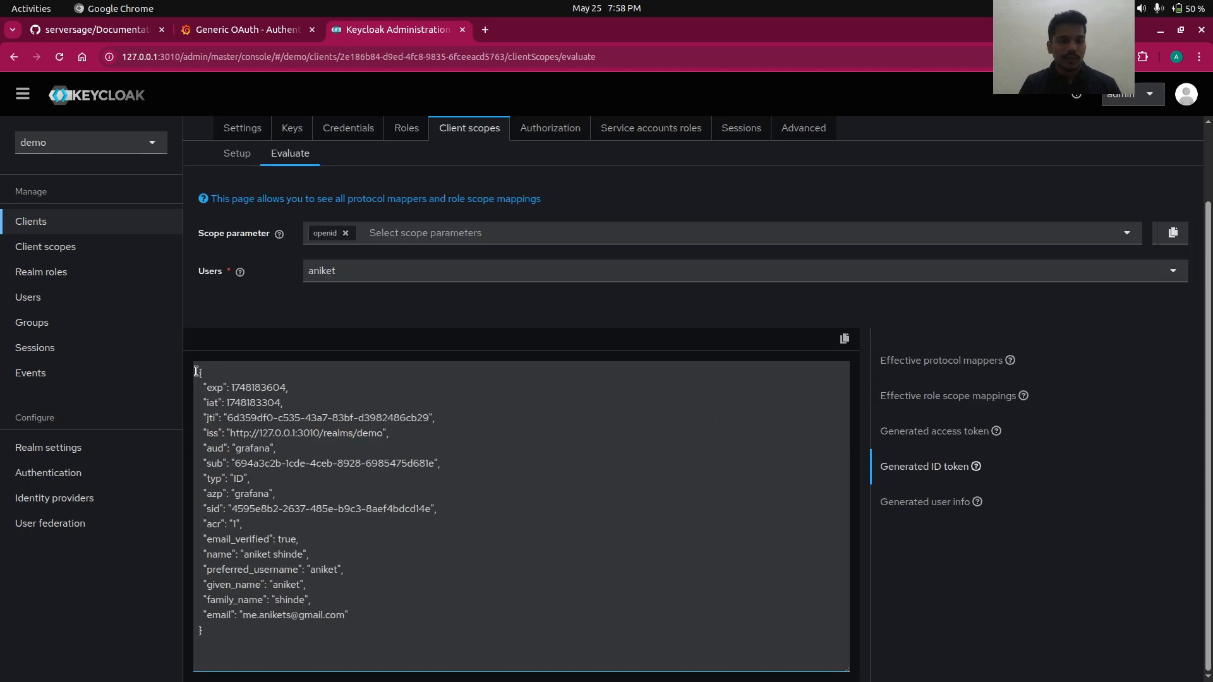
{"action": "left_click_drag", "start_coordinate": [196, 372], "coordinate": [255, 663]}
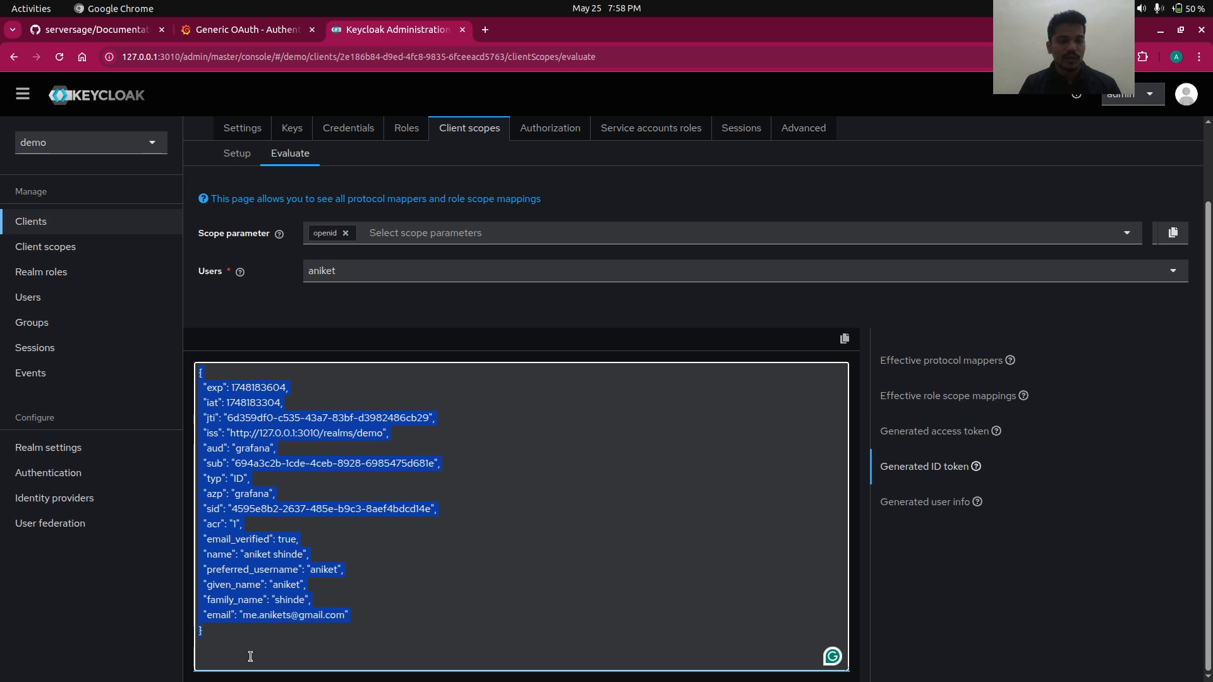
{"action": "left_click", "coordinate": [226, 635]}
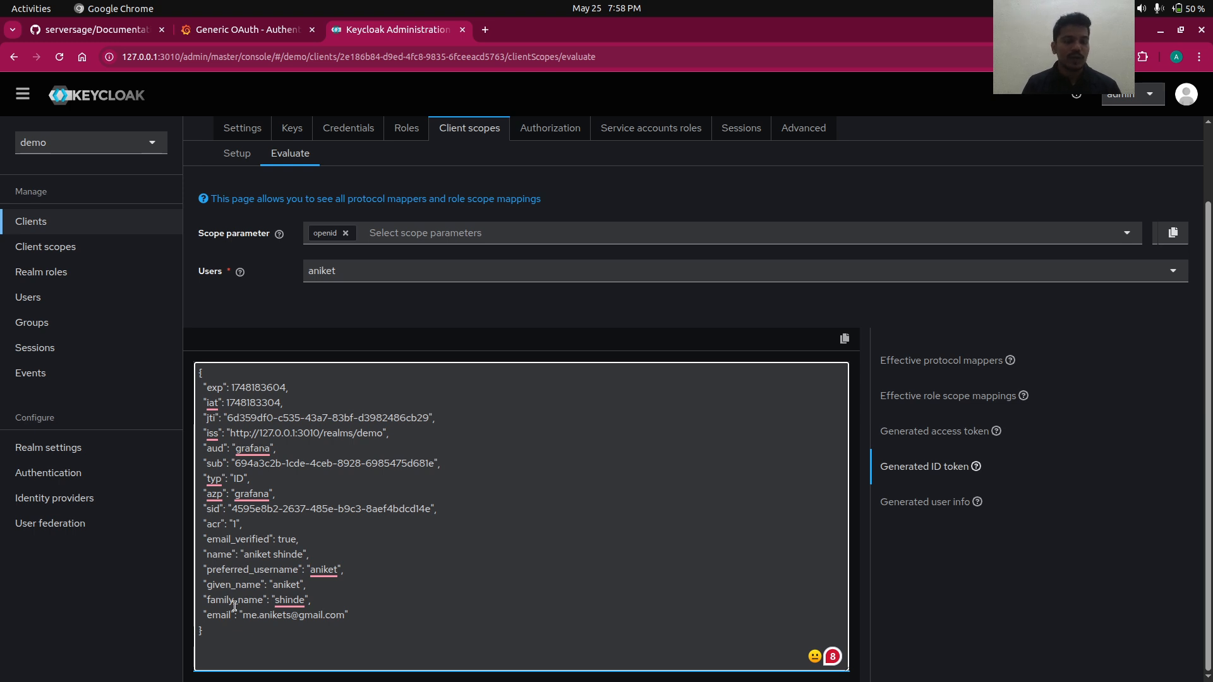
{"action": "left_click", "coordinate": [251, 523]}
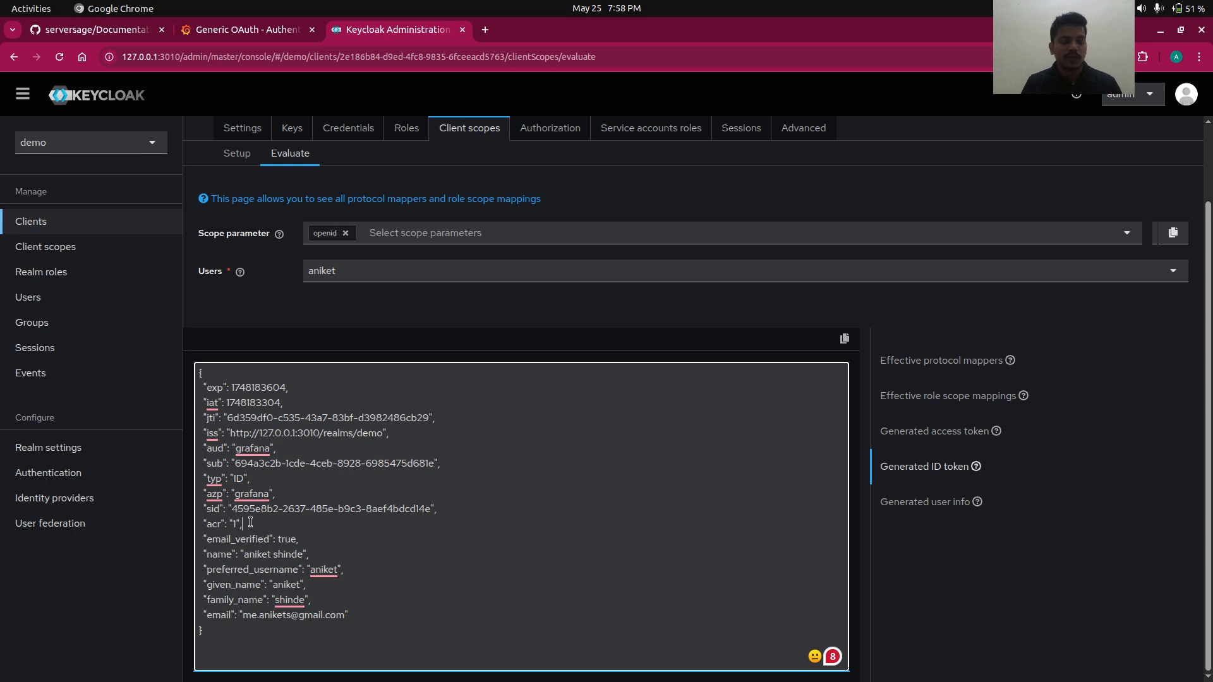
{"action": "key", "text": "alt+Tab"}
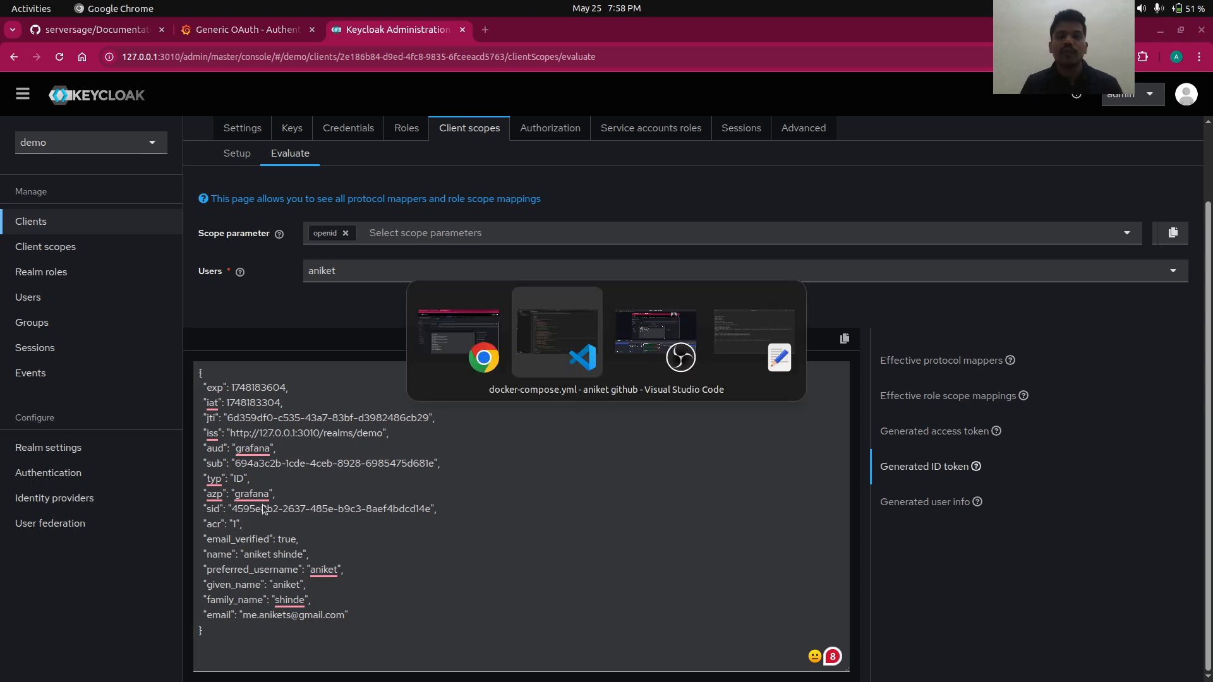
- In the text editor, examine the role_attribute_path expression's roles on line 19
{"action": "key", "text": "alt+Tab"}
{"action": "key", "text": "alt+Tab"}
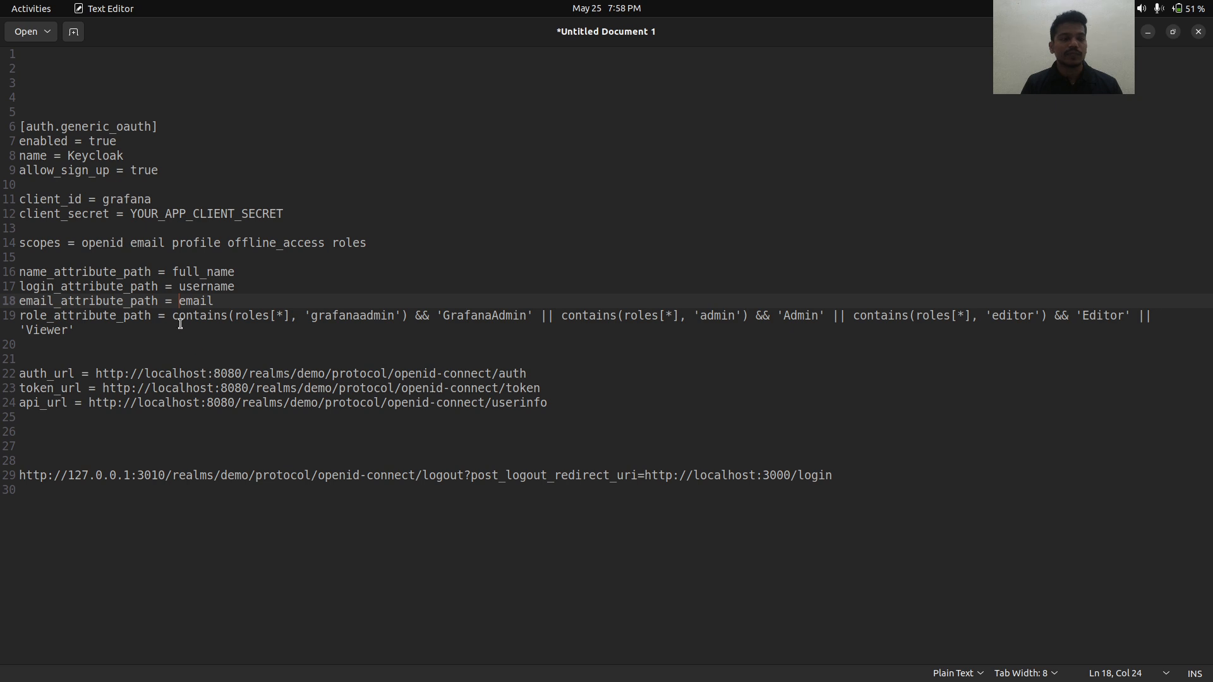
{"action": "left_click_drag", "start_coordinate": [172, 318], "coordinate": [183, 341]}
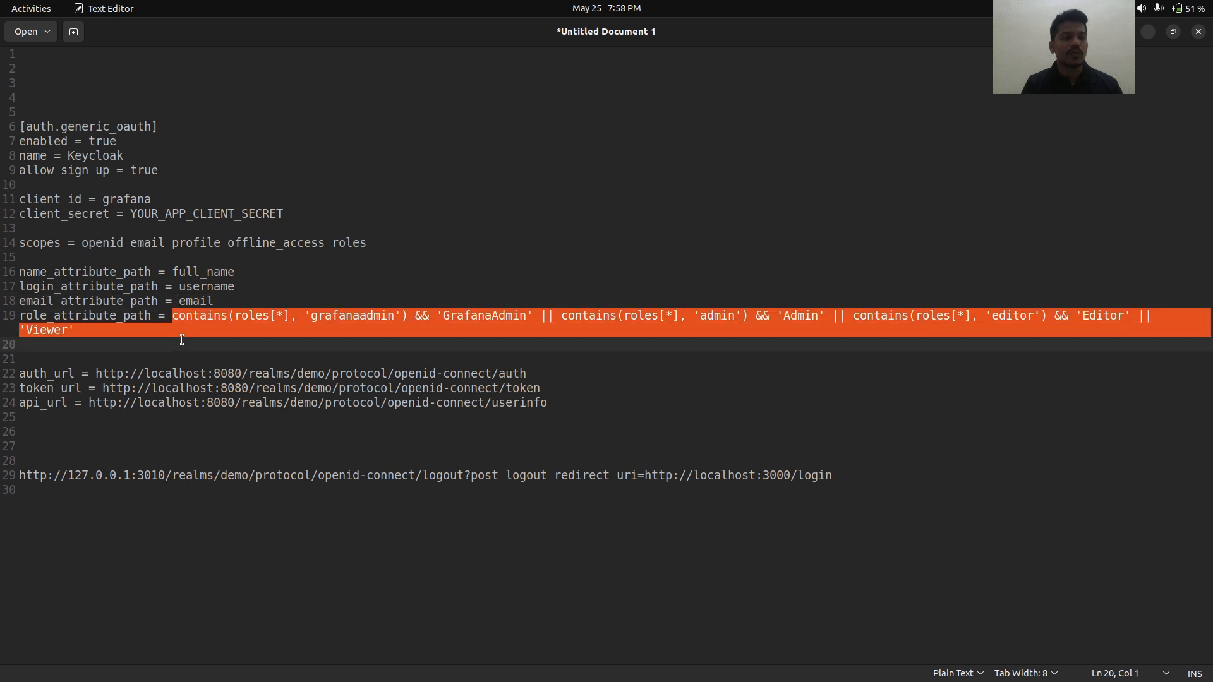
{"action": "left_click", "coordinate": [182, 340]}
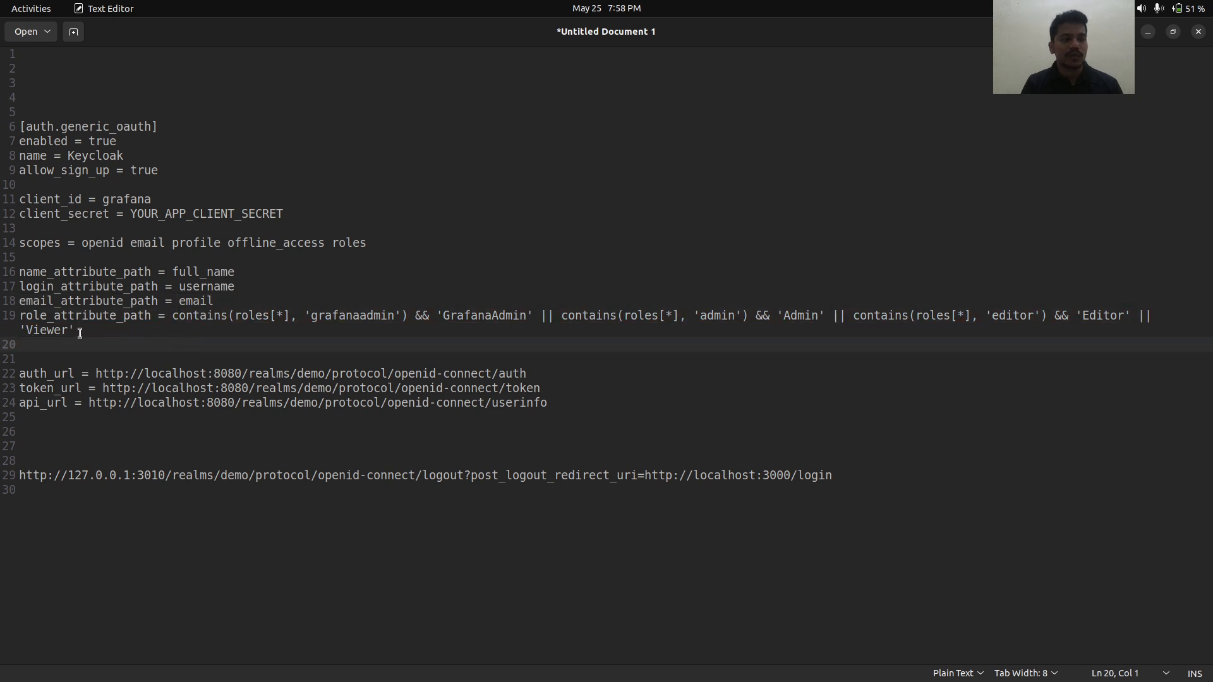
{"action": "left_click_drag", "start_coordinate": [76, 331], "coordinate": [170, 314]}
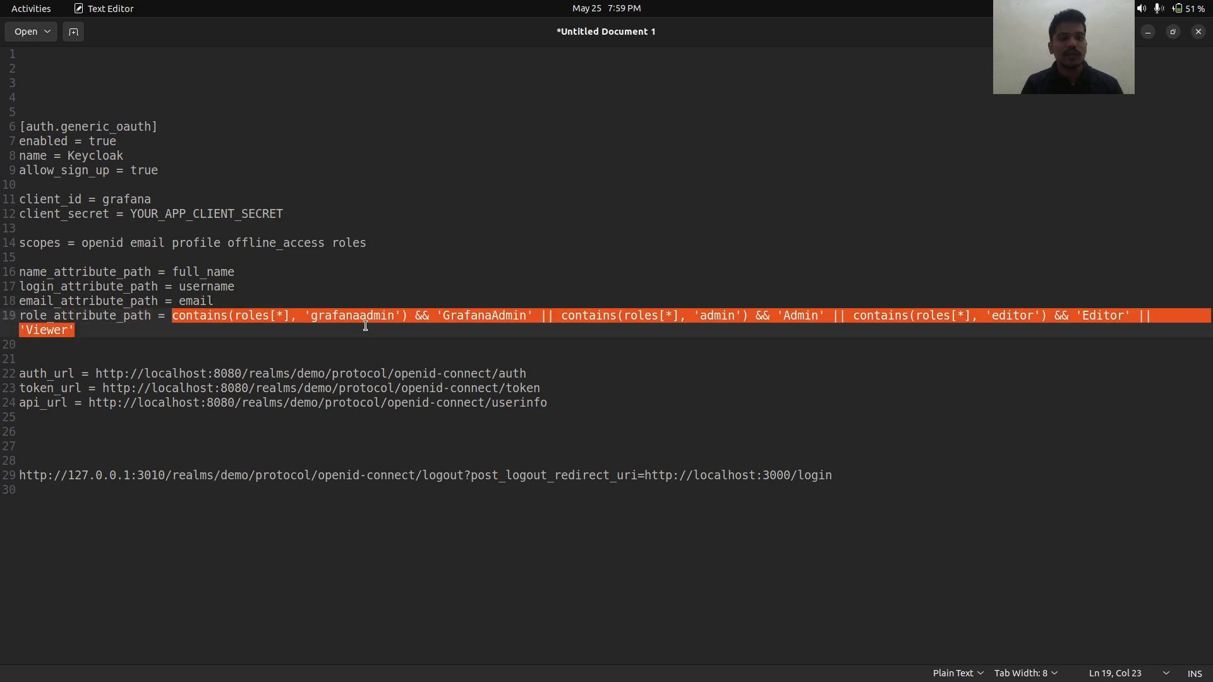
{"action": "double_click", "coordinate": [363, 314]}
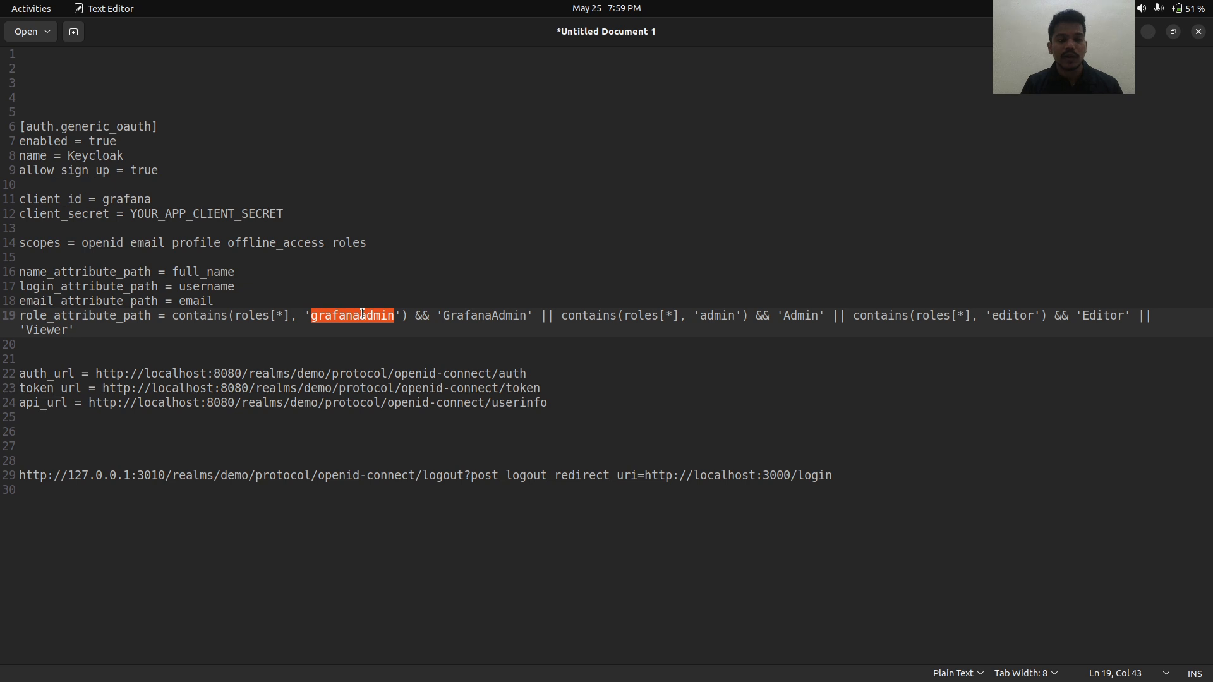
{"action": "double_click", "coordinate": [485, 315]}
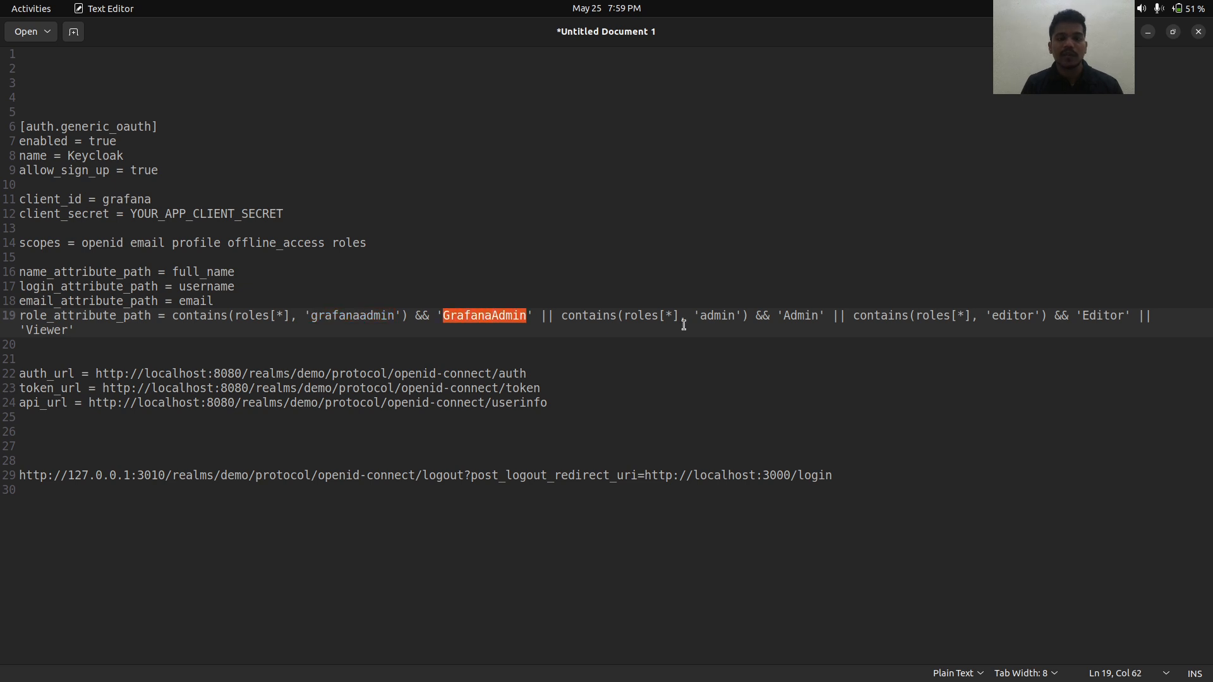
{"action": "double_click", "coordinate": [723, 316]}
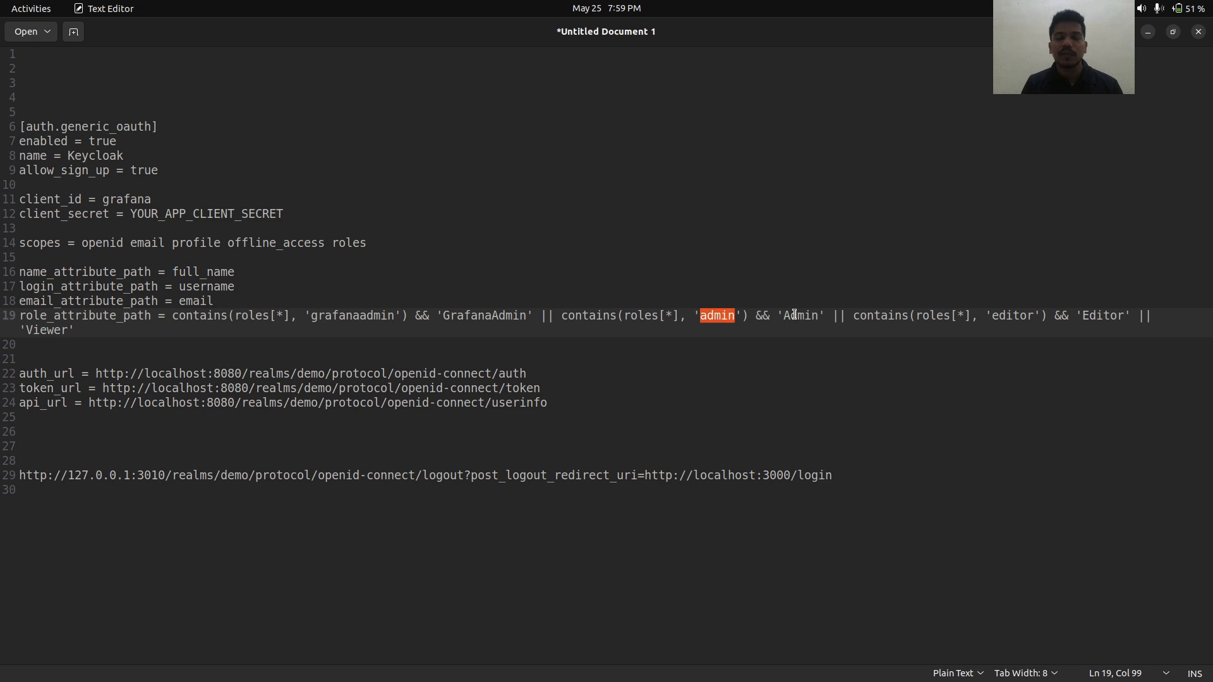
{"action": "double_click", "coordinate": [1021, 313]}
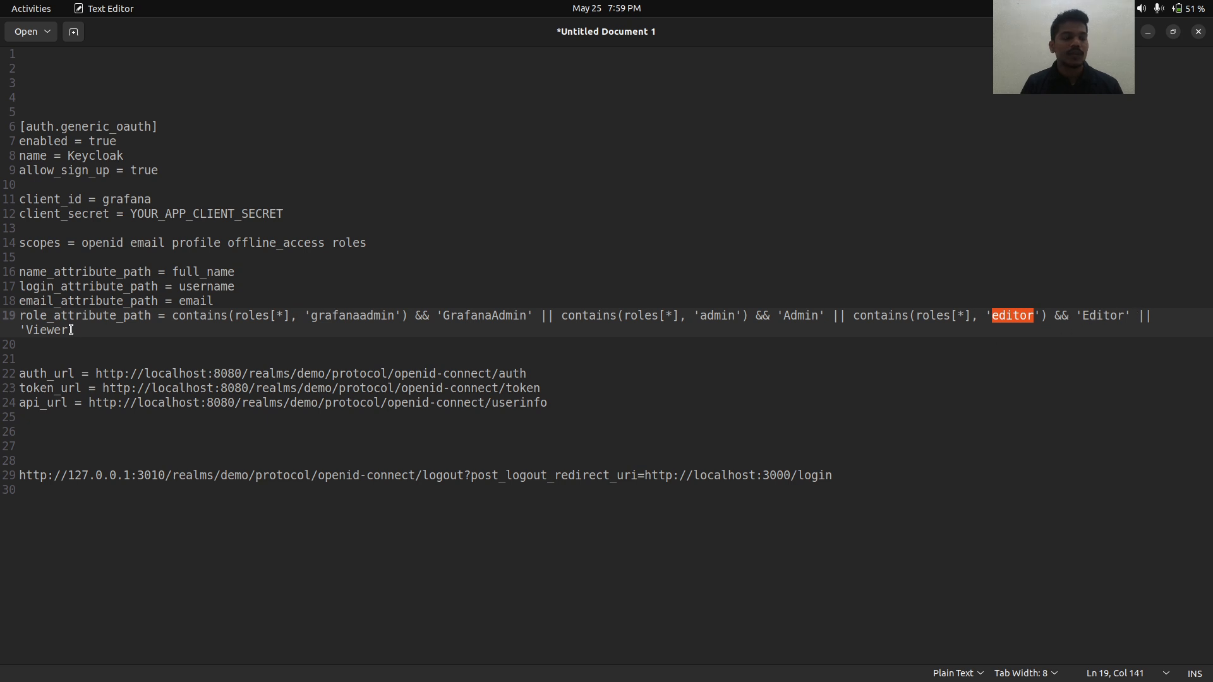
{"action": "left_click_drag", "start_coordinate": [73, 330], "coordinate": [1, 331]}
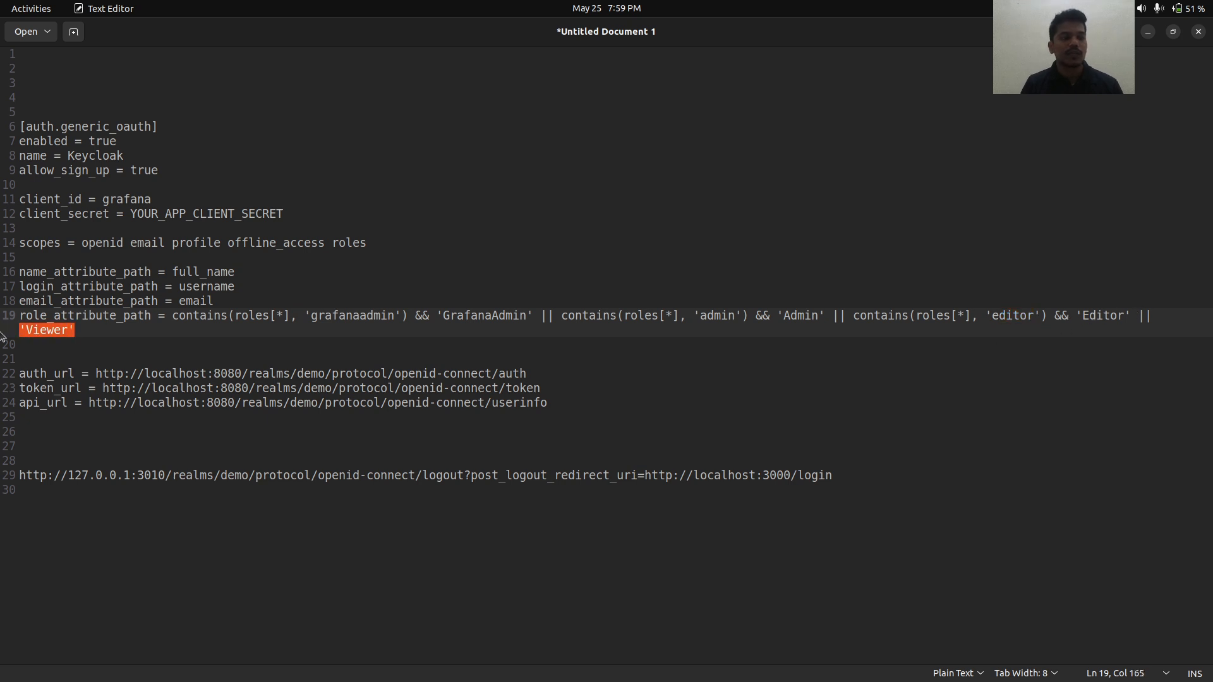
- Replace grafanaadmin with anyadmin in role_attribute_path, then return to Keycloak
{"action": "double_click", "coordinate": [356, 316]}
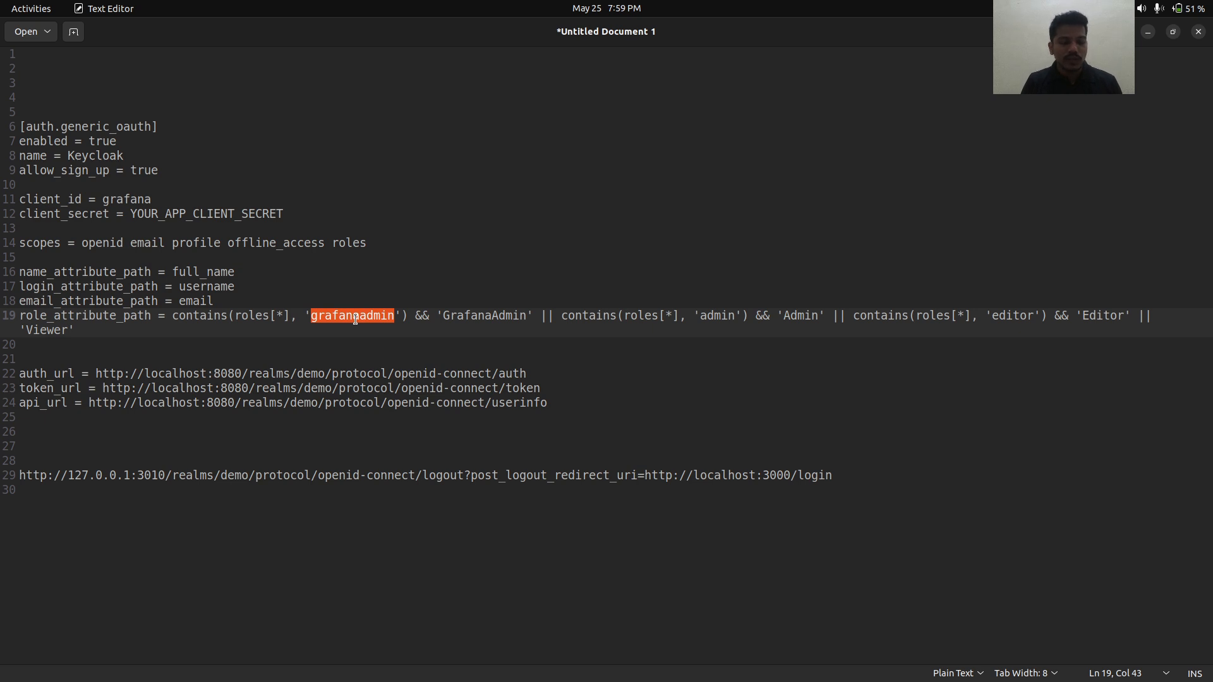
{"action": "type", "text": "any"}
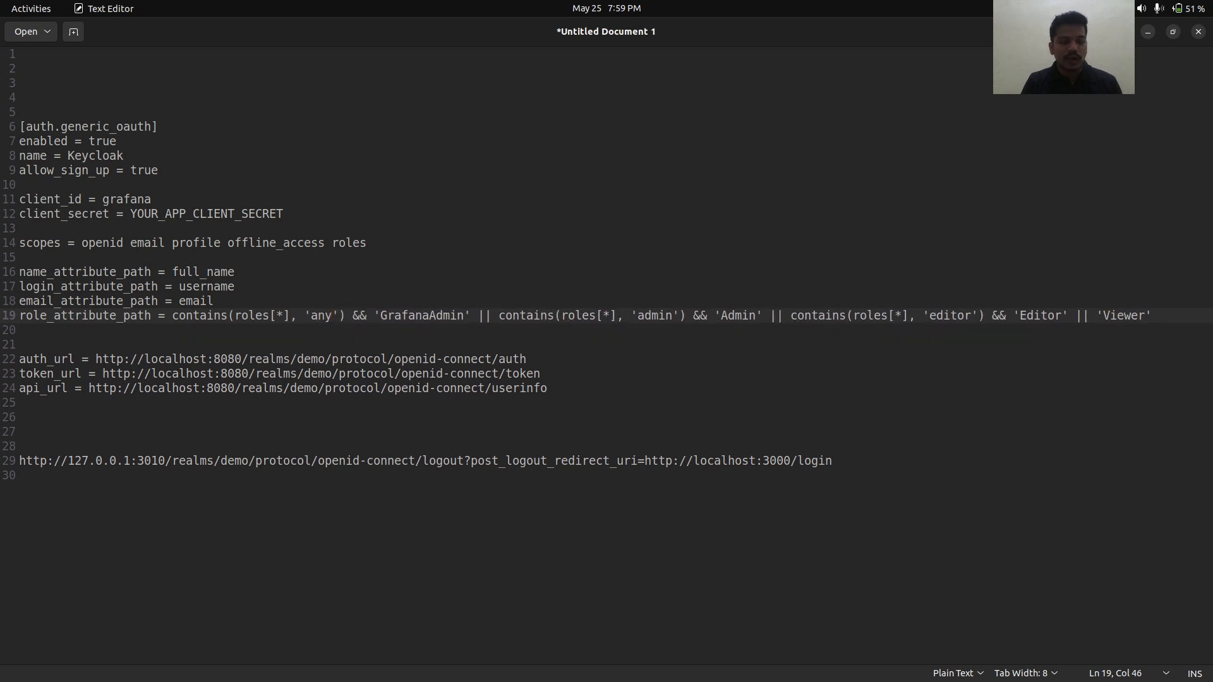
{"action": "type", "text": "admin"}
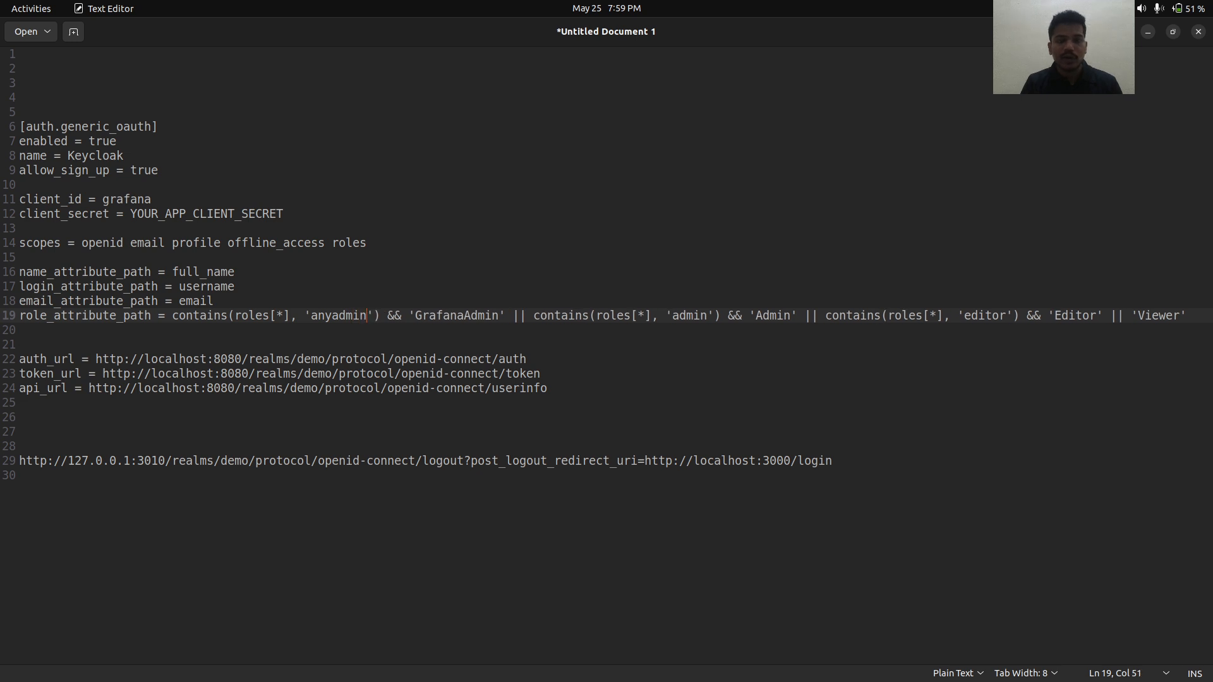
{"action": "double_click", "coordinate": [356, 317]}
{"action": "key", "text": "ctrl+c"}
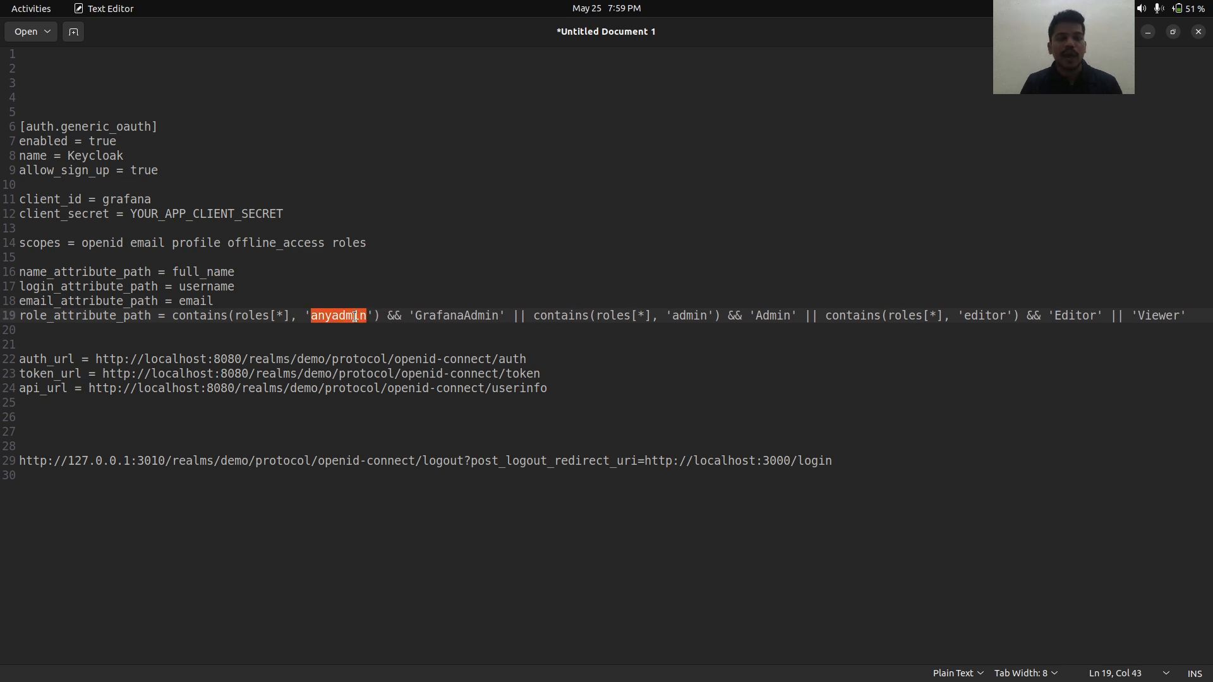
{"action": "key", "text": "alt+Tab"}
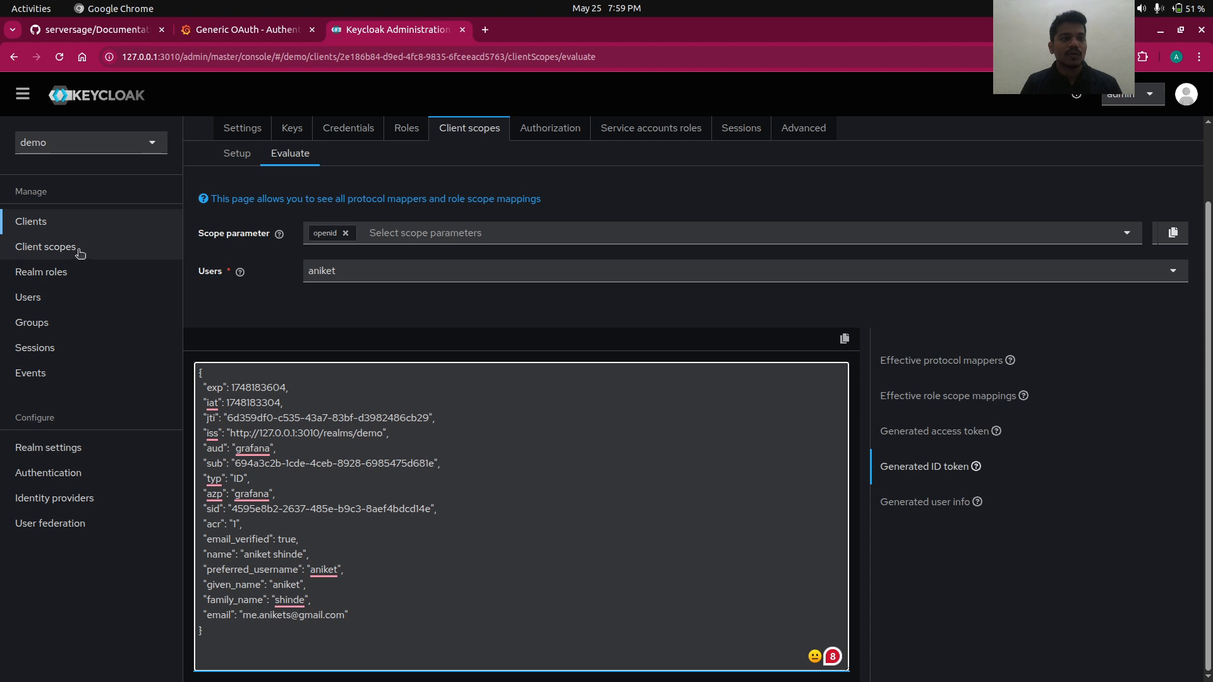
- Create and save a realm role named anyadmin, pasting the name from the editor draft
{"action": "left_click", "coordinate": [71, 274]}
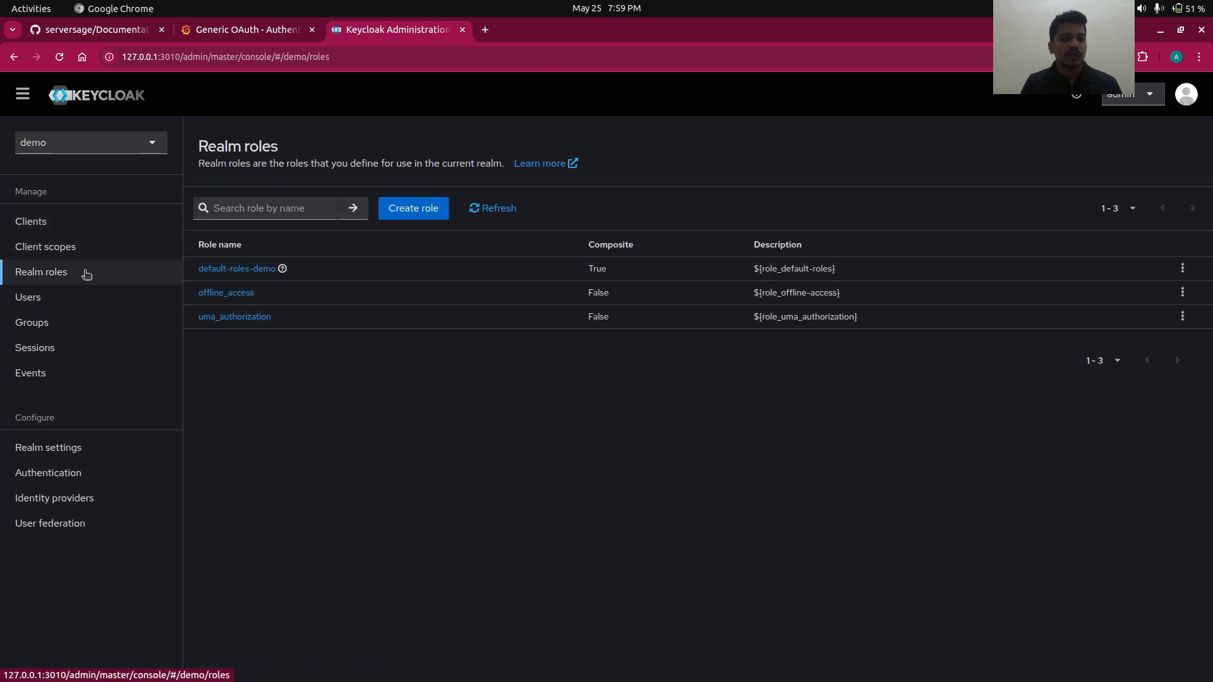
{"action": "left_click", "coordinate": [407, 208]}
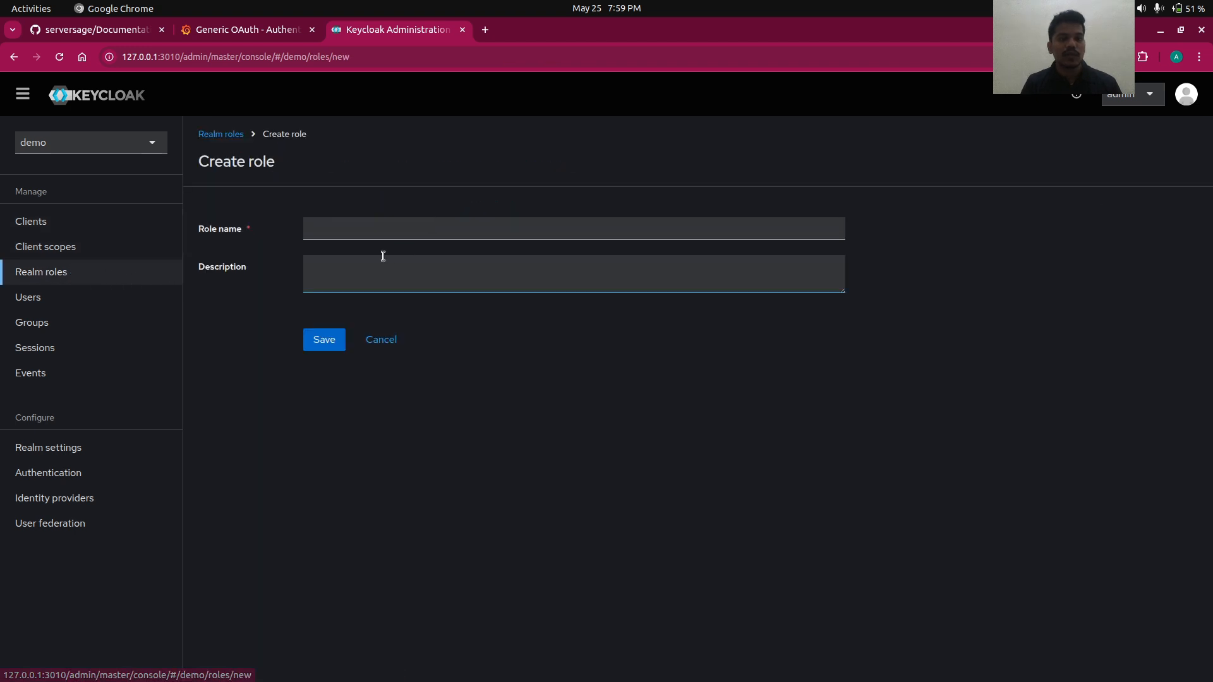
{"action": "left_click", "coordinate": [360, 229]}
{"action": "type", "text": "aniket"}
{"action": "key", "text": "alt+Tab"}
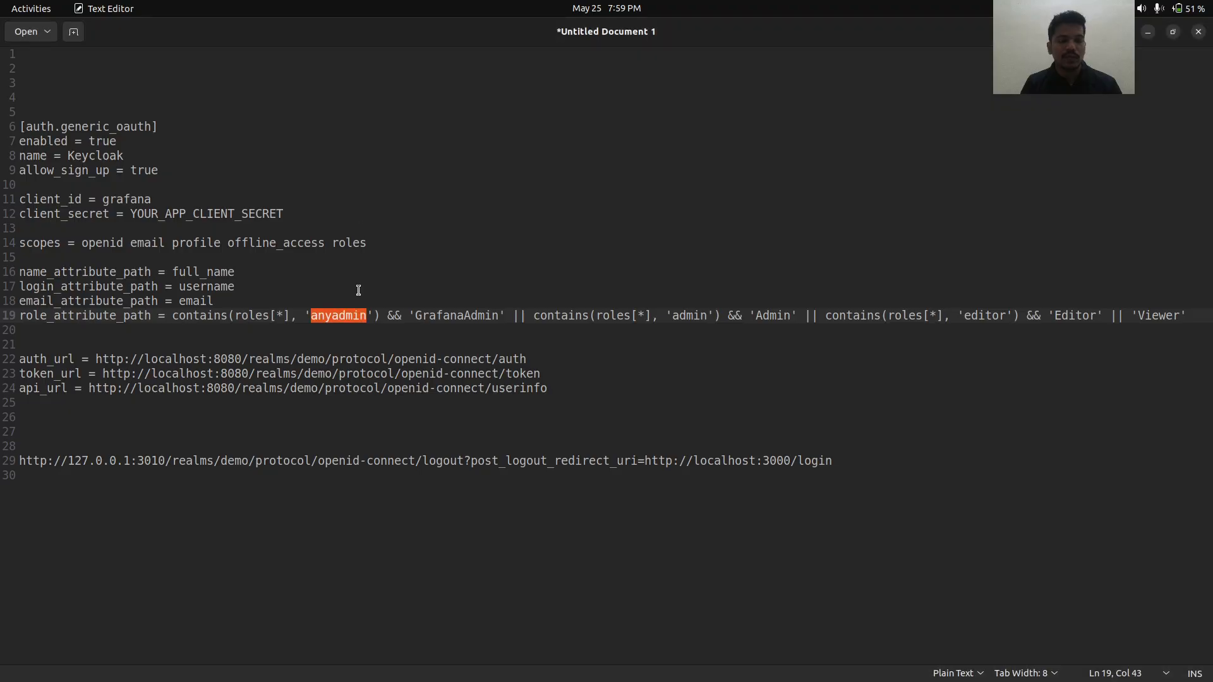
{"action": "key", "text": "alt+Tab"}
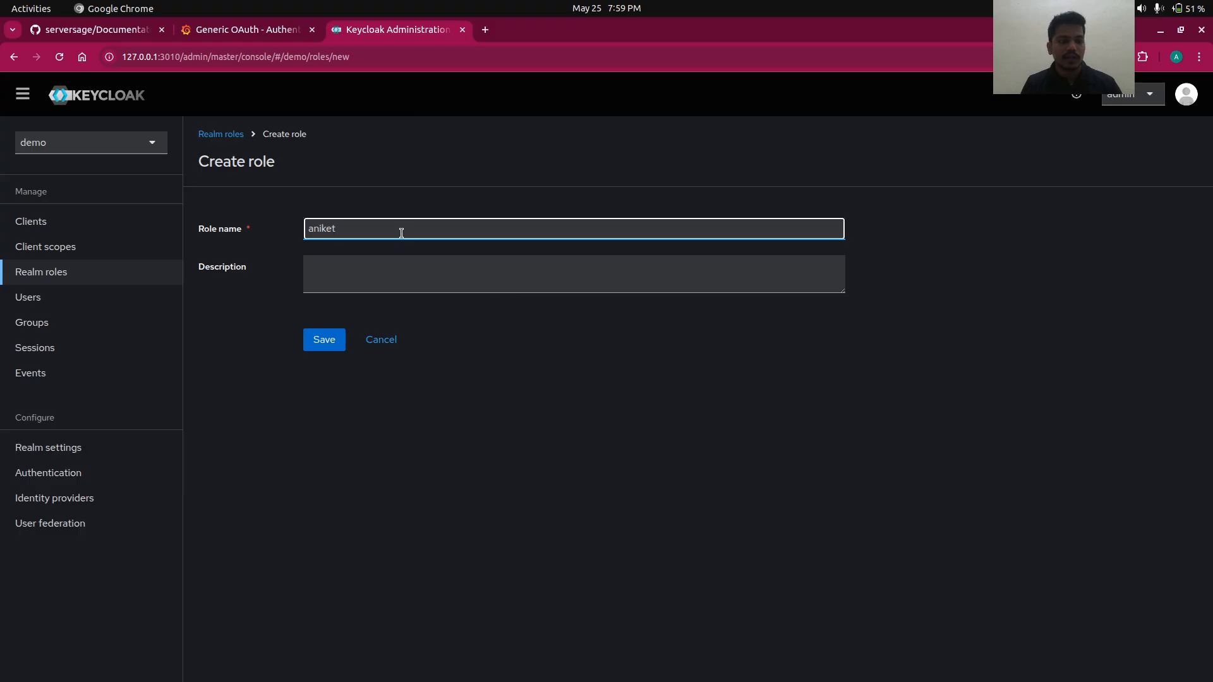
{"action": "key", "text": "ctrl+a"}
{"action": "key", "text": "ctrl+v"}
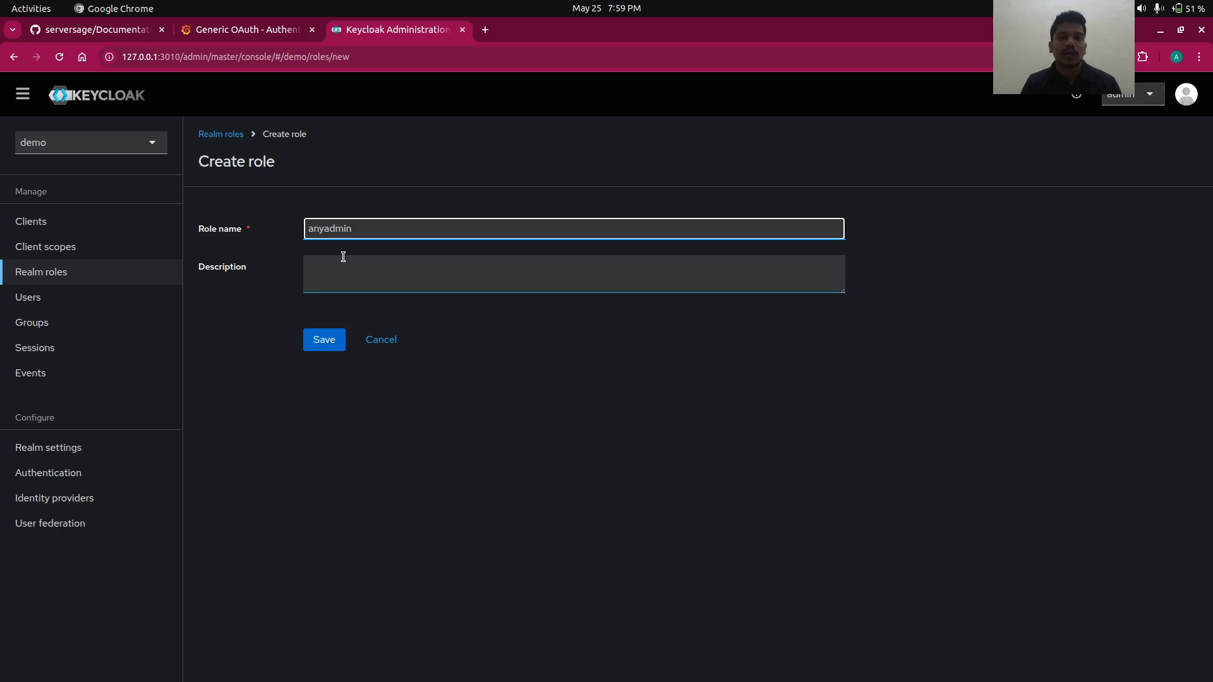
{"action": "left_click", "coordinate": [323, 345]}
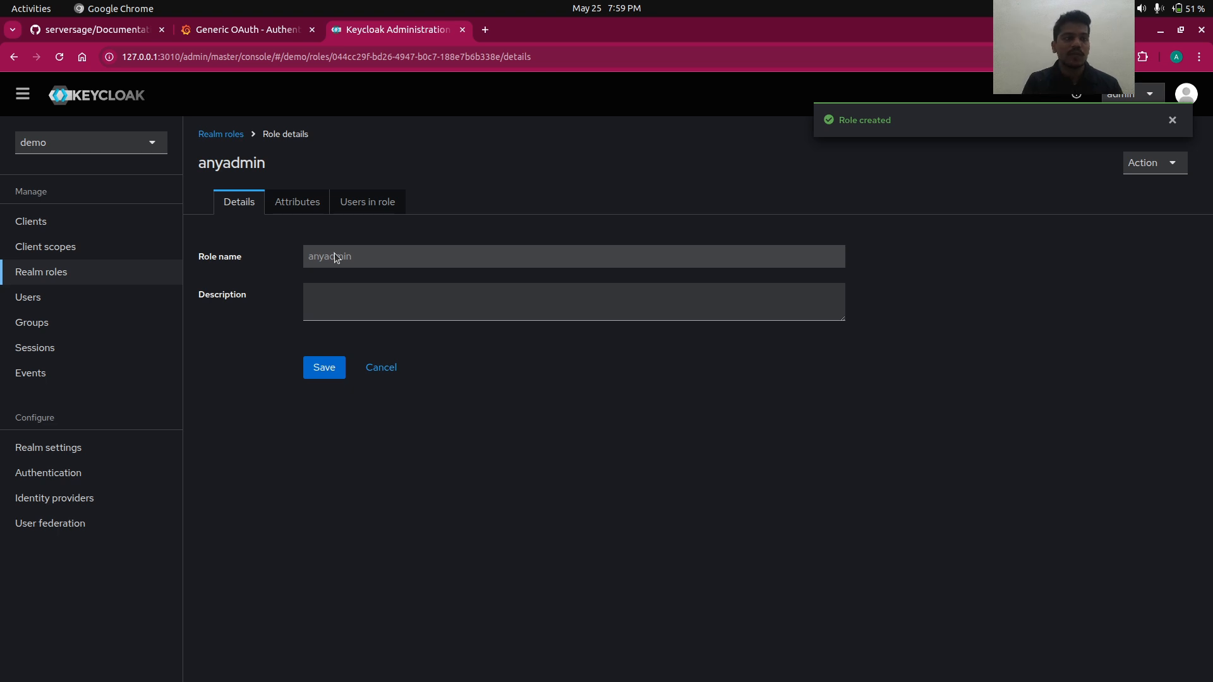
- Assign the anyadmin realm role to the new user via Role mapping
{"action": "left_click", "coordinate": [160, 297]}
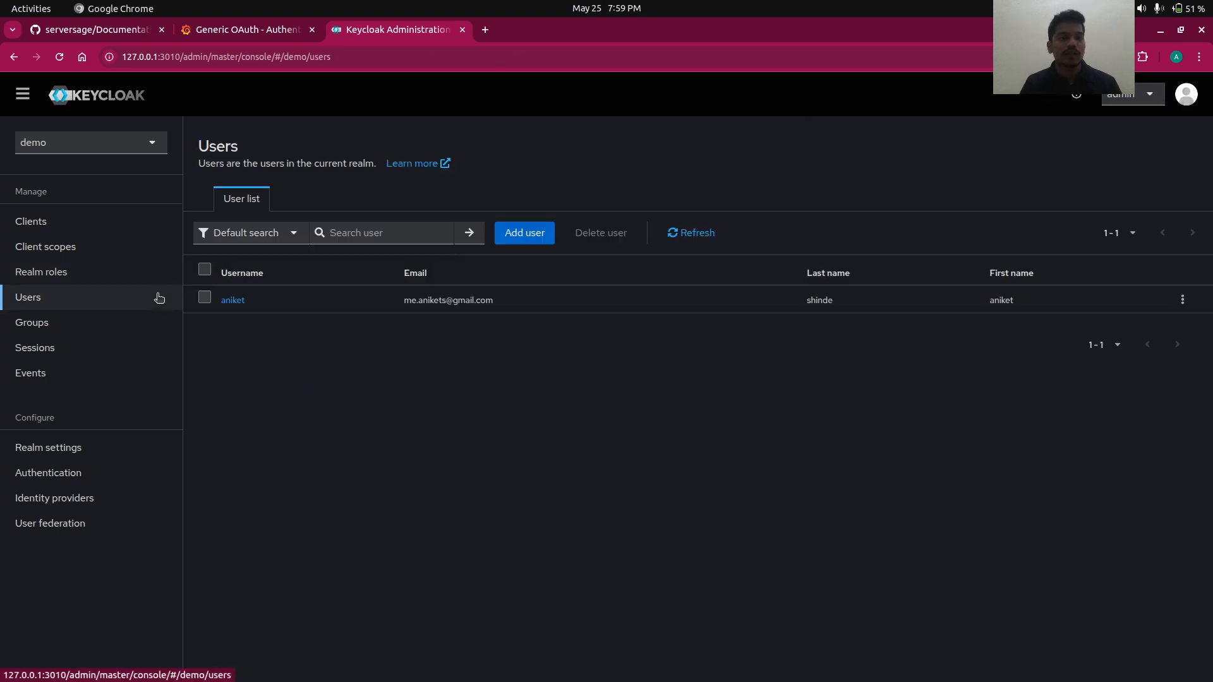
{"action": "left_click", "coordinate": [233, 300]}
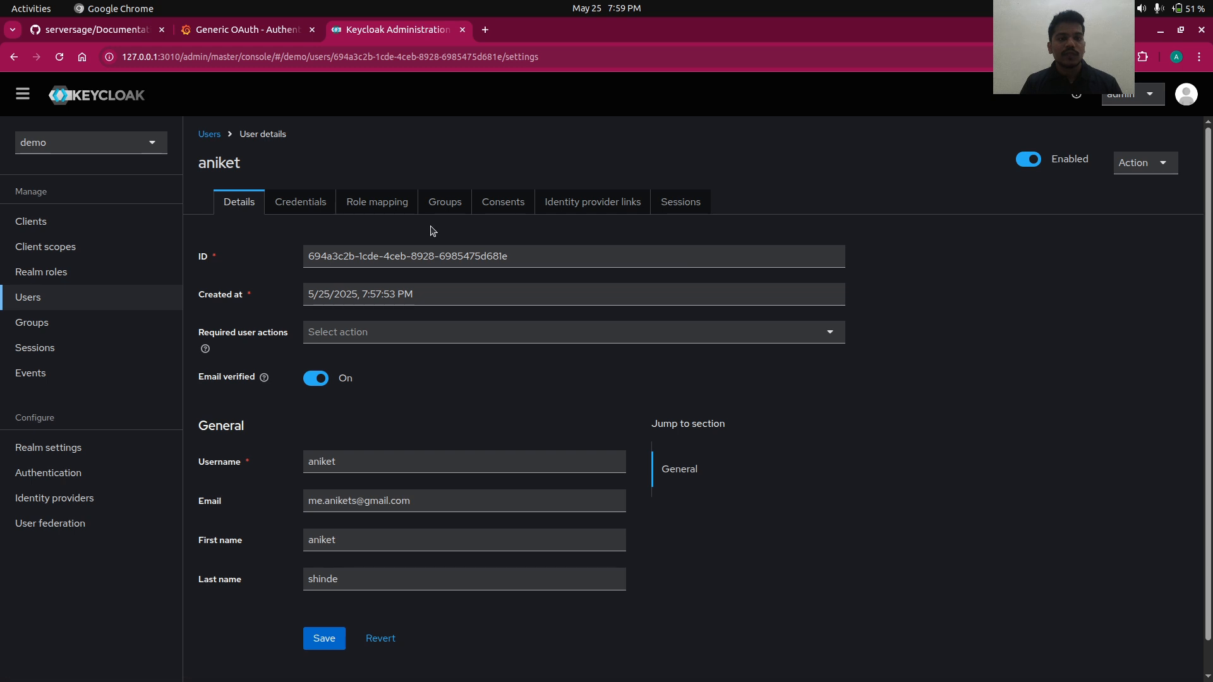
{"action": "left_click", "coordinate": [394, 208]}
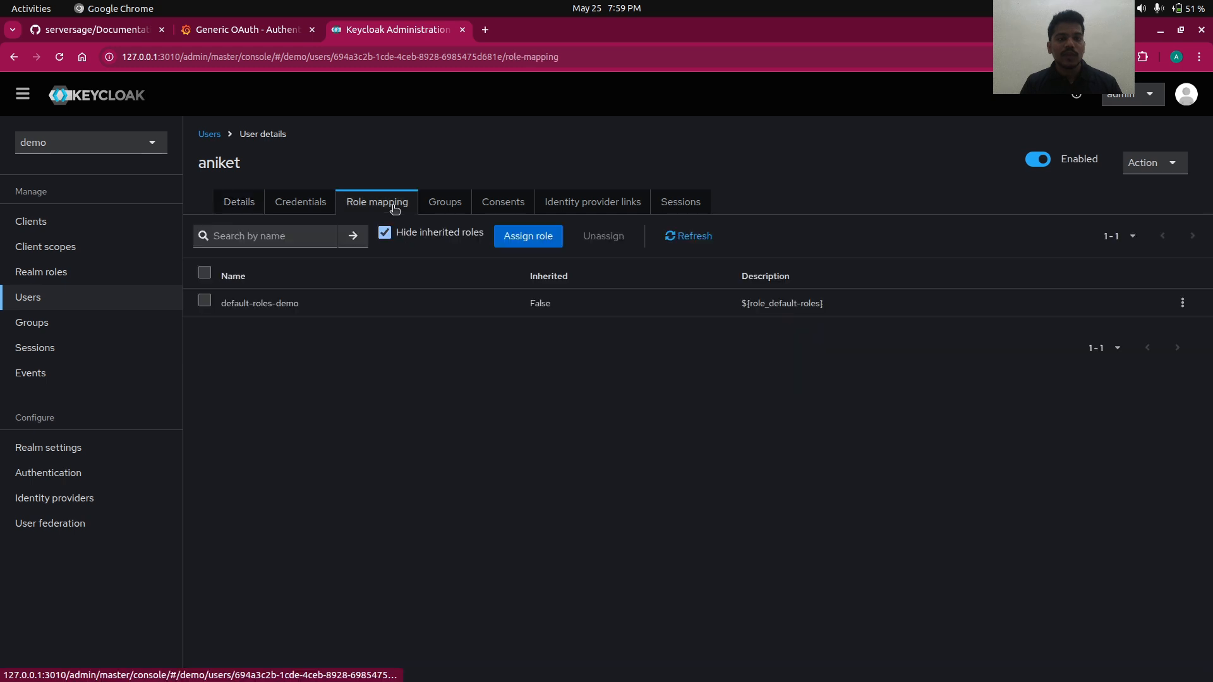
{"action": "left_click", "coordinate": [556, 236]}
{"action": "left_click", "coordinate": [313, 187]}
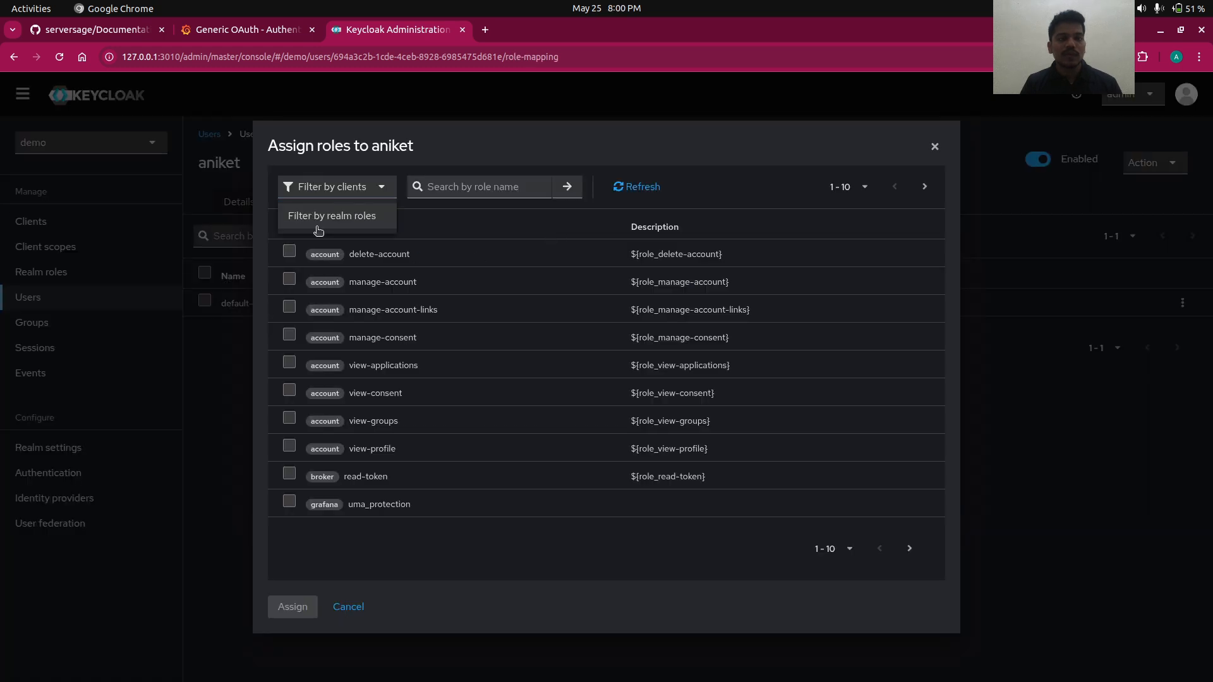
{"action": "left_click", "coordinate": [318, 229]}
{"action": "left_click", "coordinate": [290, 350]}
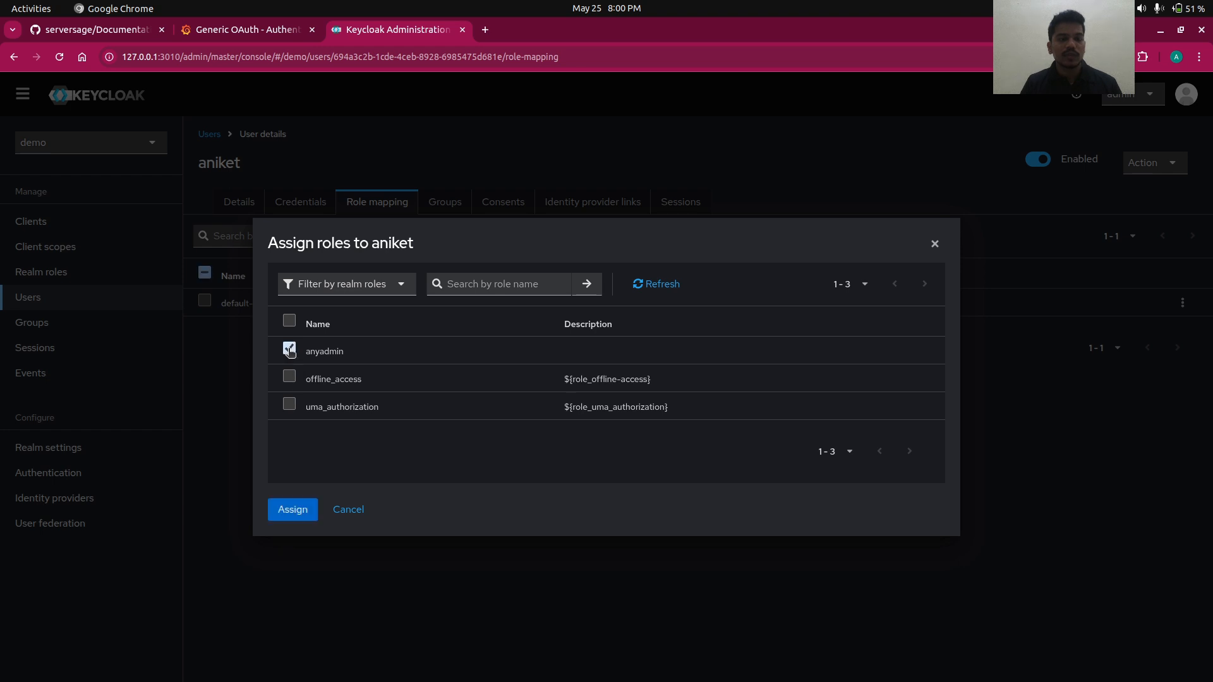
{"action": "left_click", "coordinate": [302, 509]}
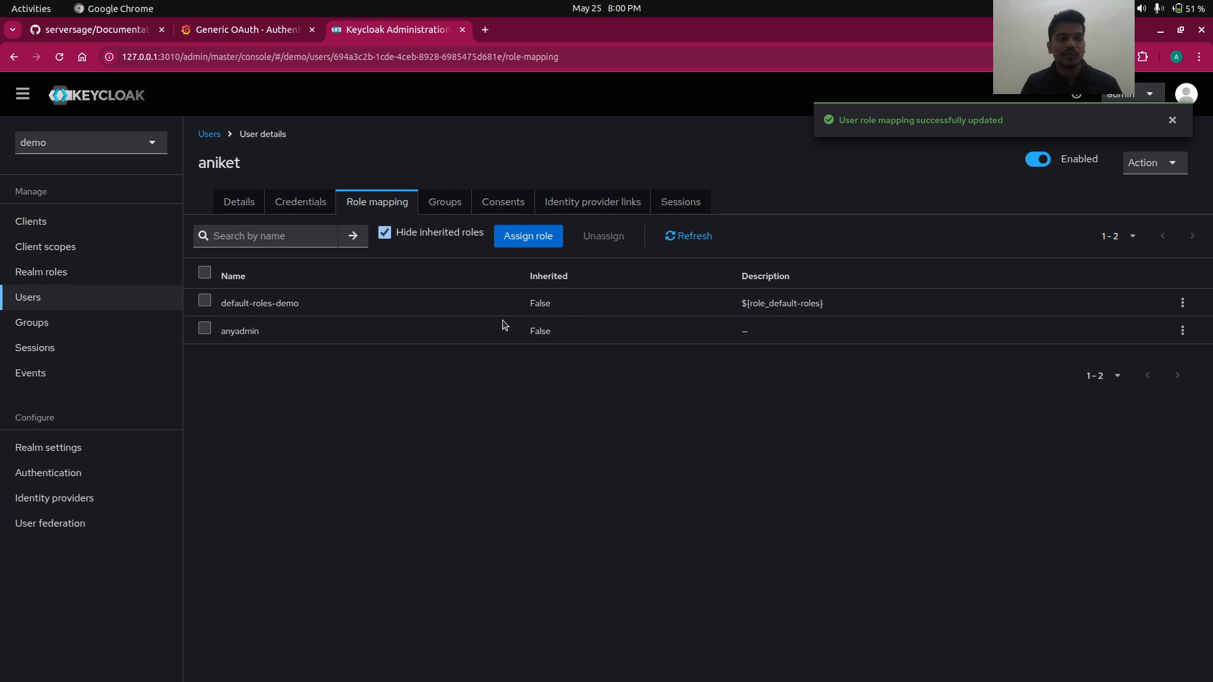
{"action": "left_click", "coordinate": [51, 218]}
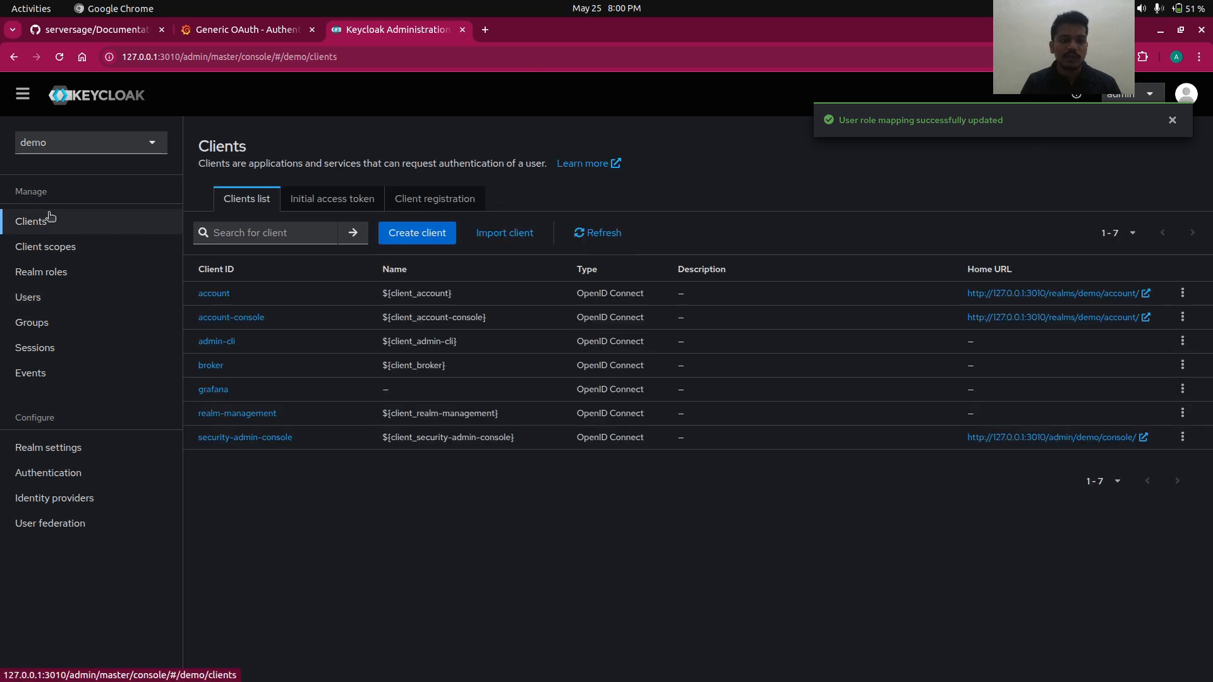
- Generate the grafana client's ID token for the user and select the entire token JSON
{"action": "left_click", "coordinate": [220, 389]}
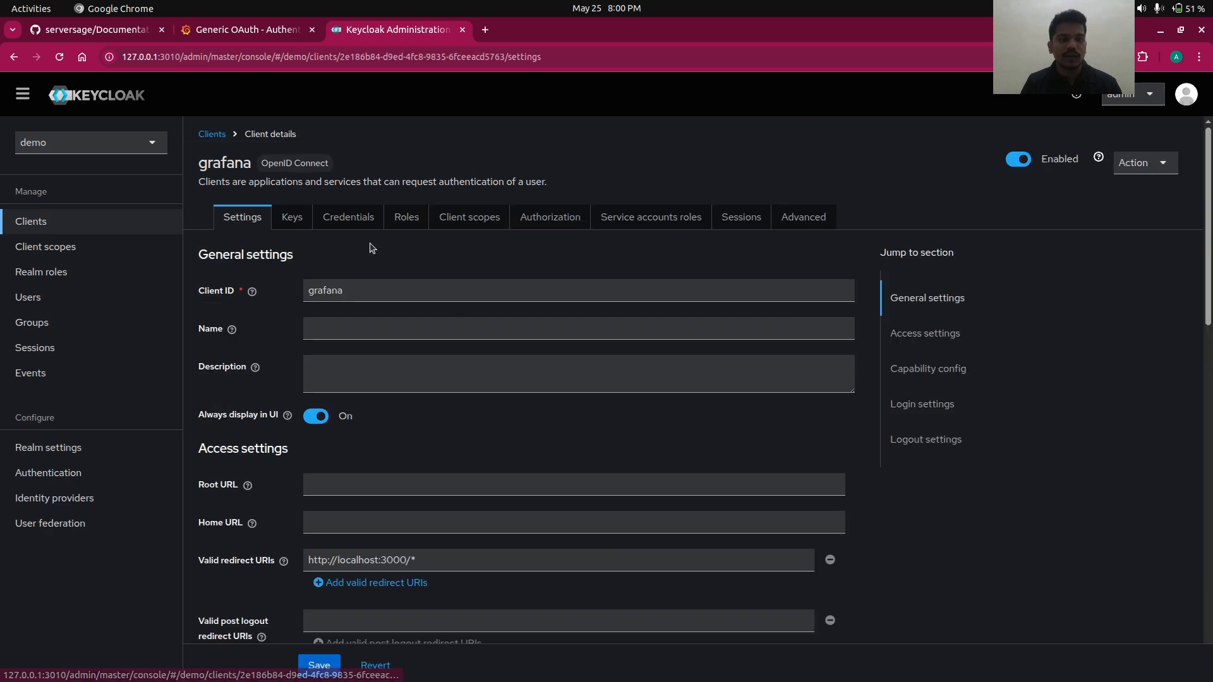
{"action": "left_click", "coordinate": [477, 221]}
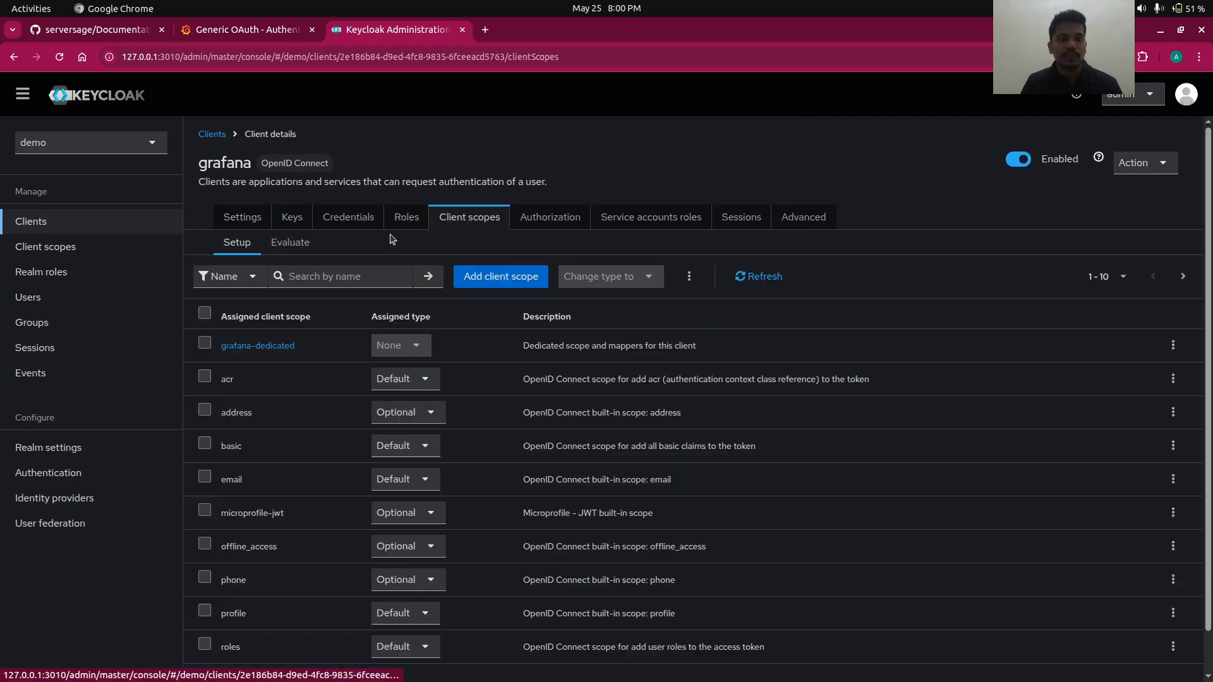
{"action": "left_click", "coordinate": [290, 244]}
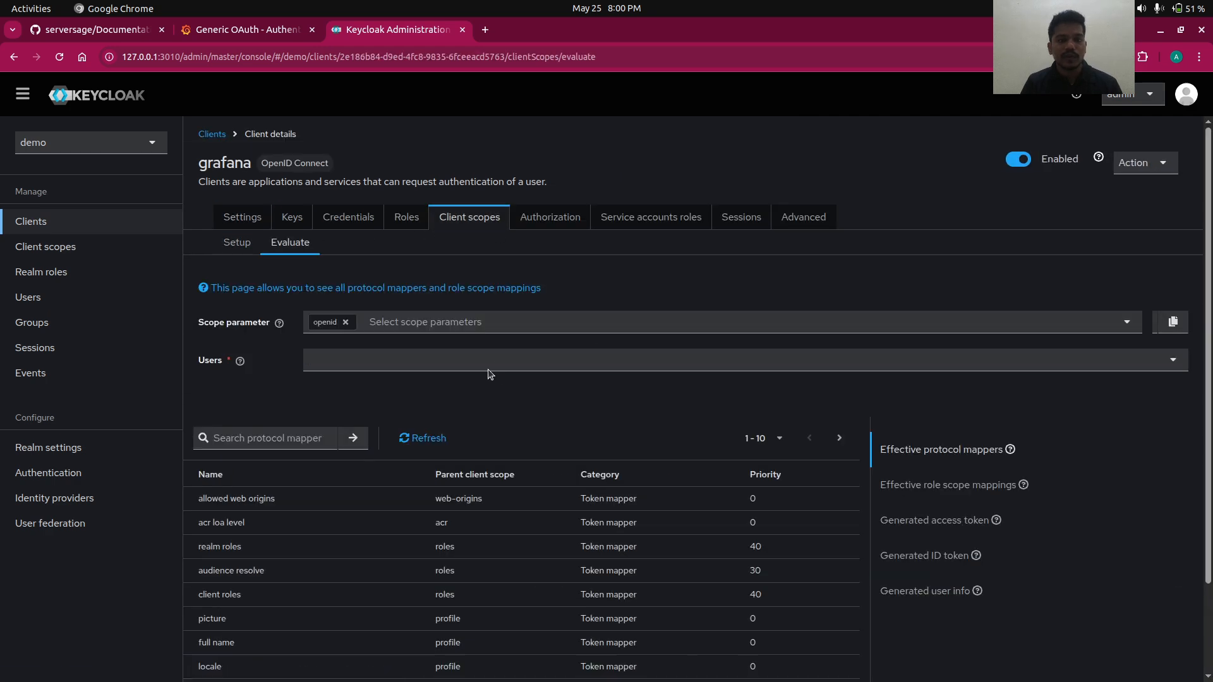
{"action": "left_click", "coordinate": [465, 361]}
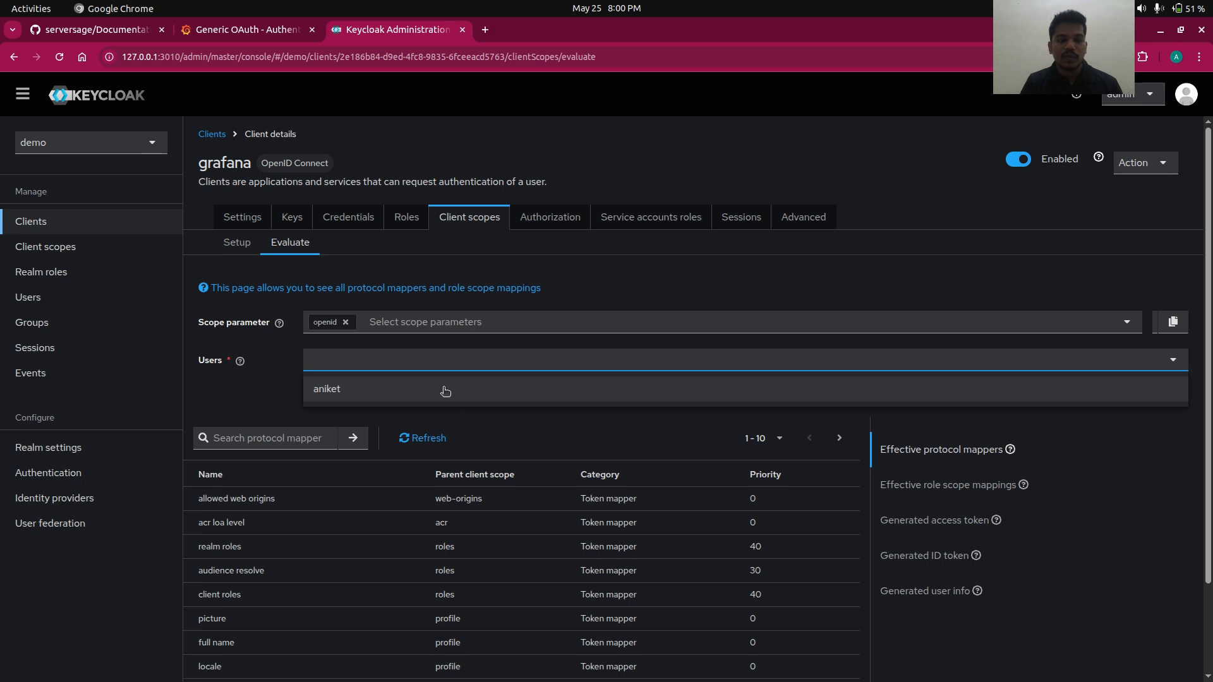
{"action": "left_click", "coordinate": [445, 391]}
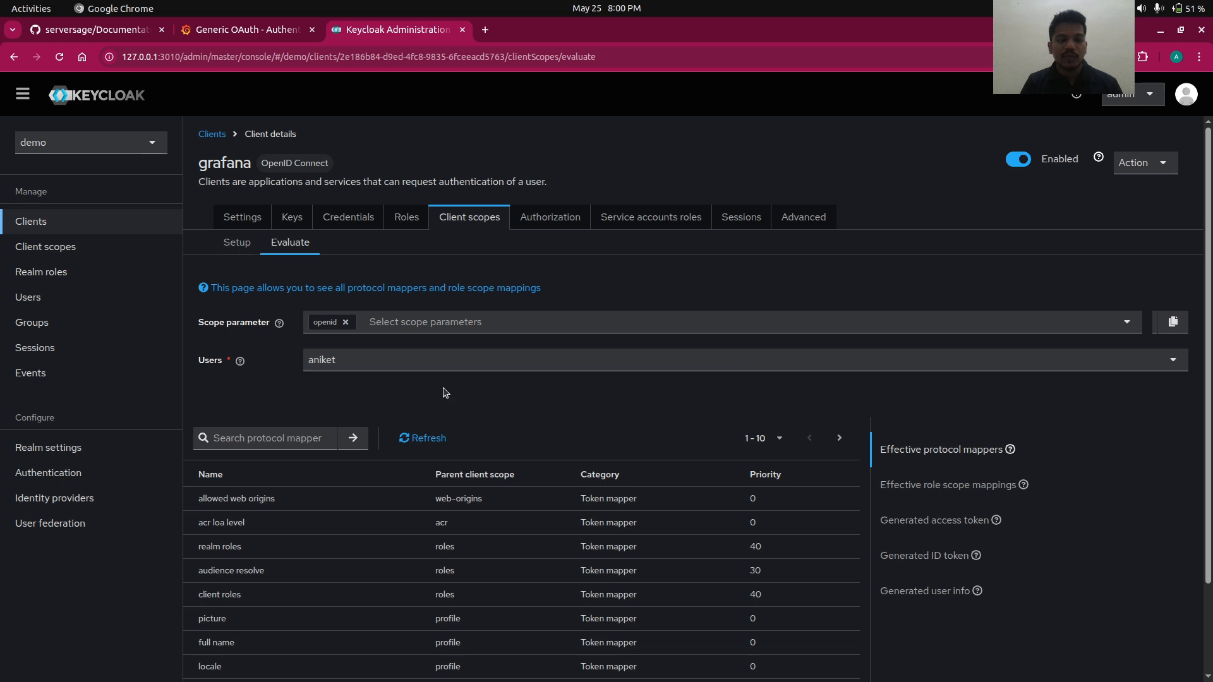
{"action": "left_click", "coordinate": [916, 557]}
{"action": "scroll", "coordinate": [752, 480], "scroll_direction": "down", "scroll_amount": 2}
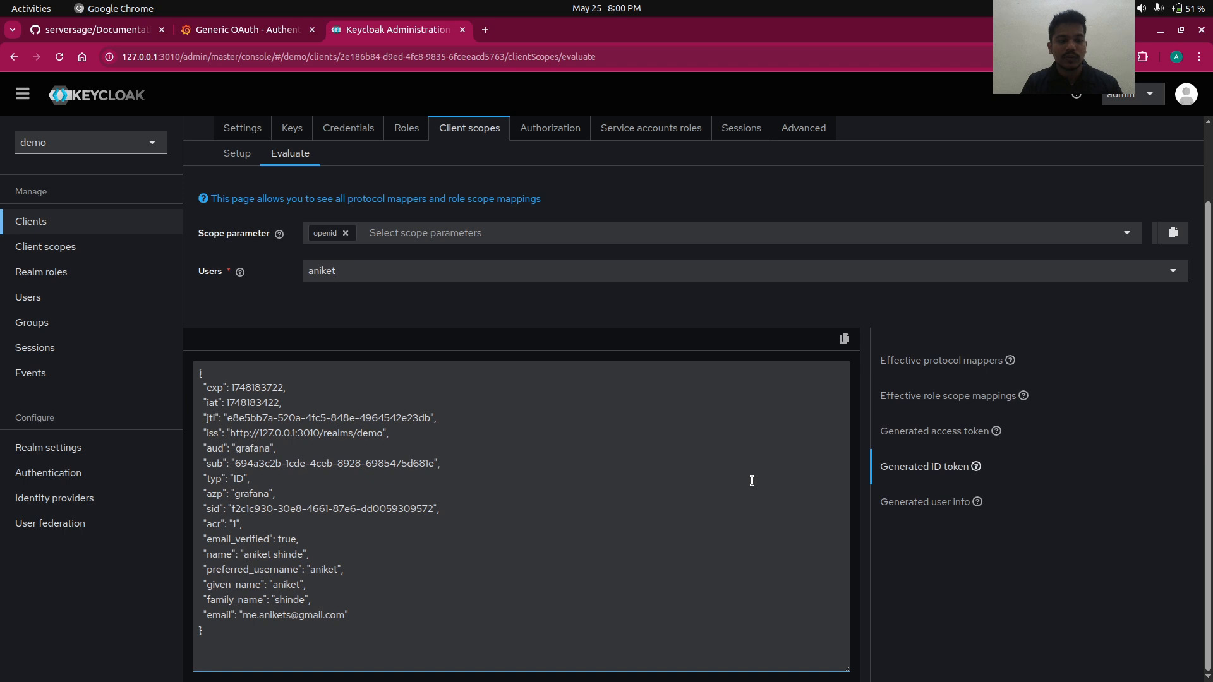
{"action": "left_click", "coordinate": [216, 630]}
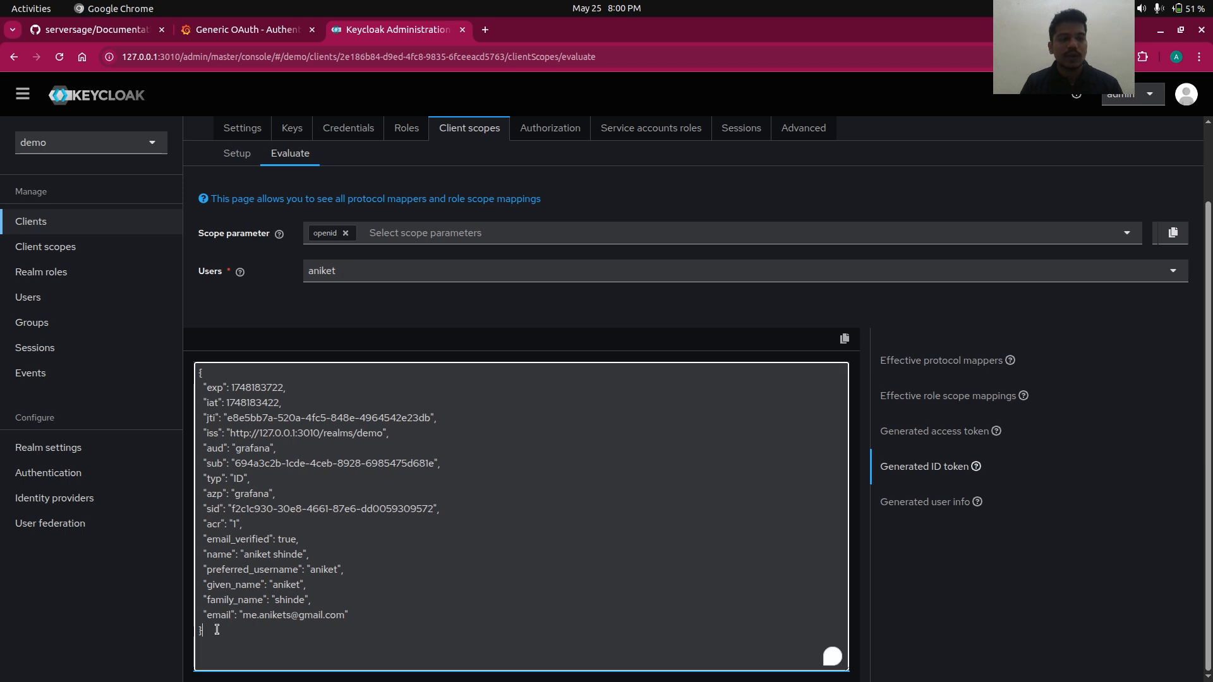
{"action": "left_click_drag", "start_coordinate": [216, 630], "coordinate": [195, 375]}
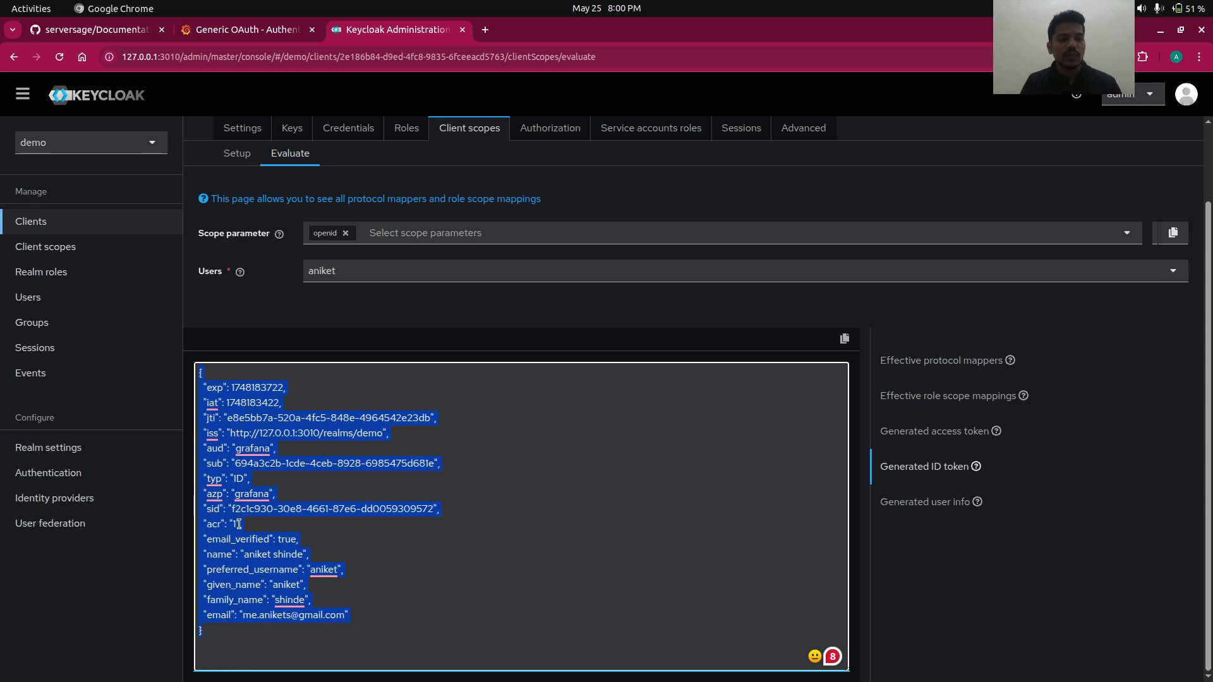
{"action": "left_click", "coordinate": [103, 247]}
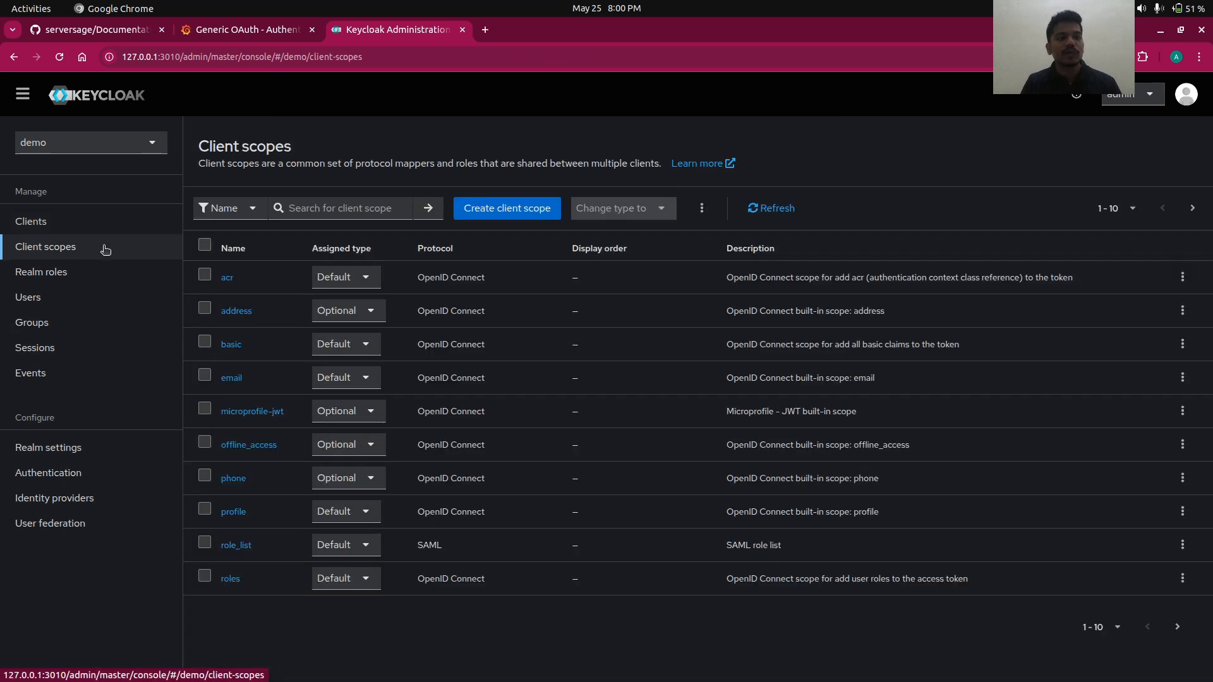
- Enable the realm roles mapper's ID token, lightweight access token and userinfo options, then save
{"action": "left_click", "coordinate": [231, 580]}
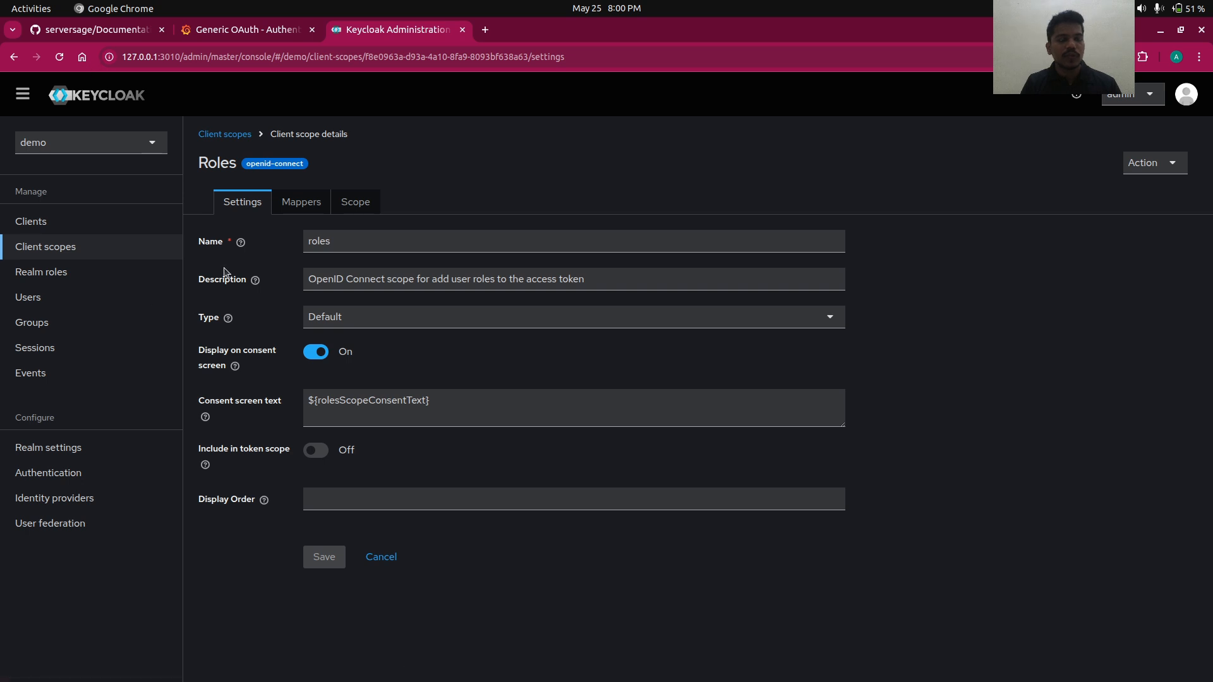
{"action": "left_click", "coordinate": [299, 201]}
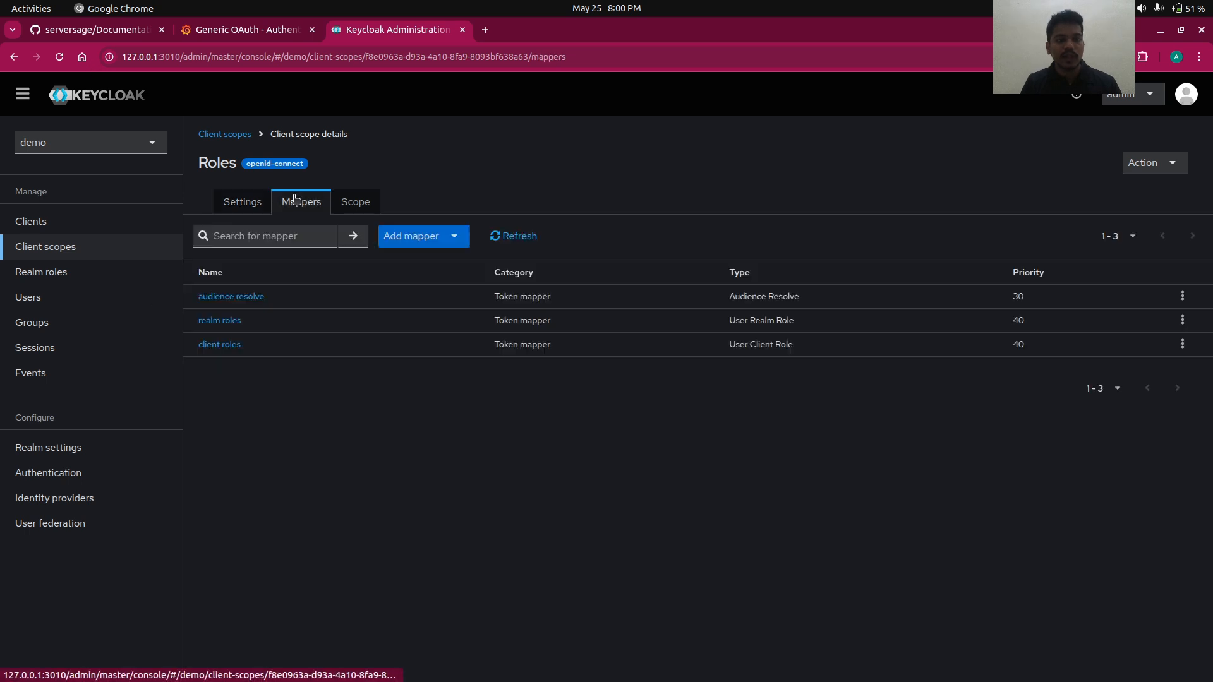
{"action": "left_click", "coordinate": [220, 320]}
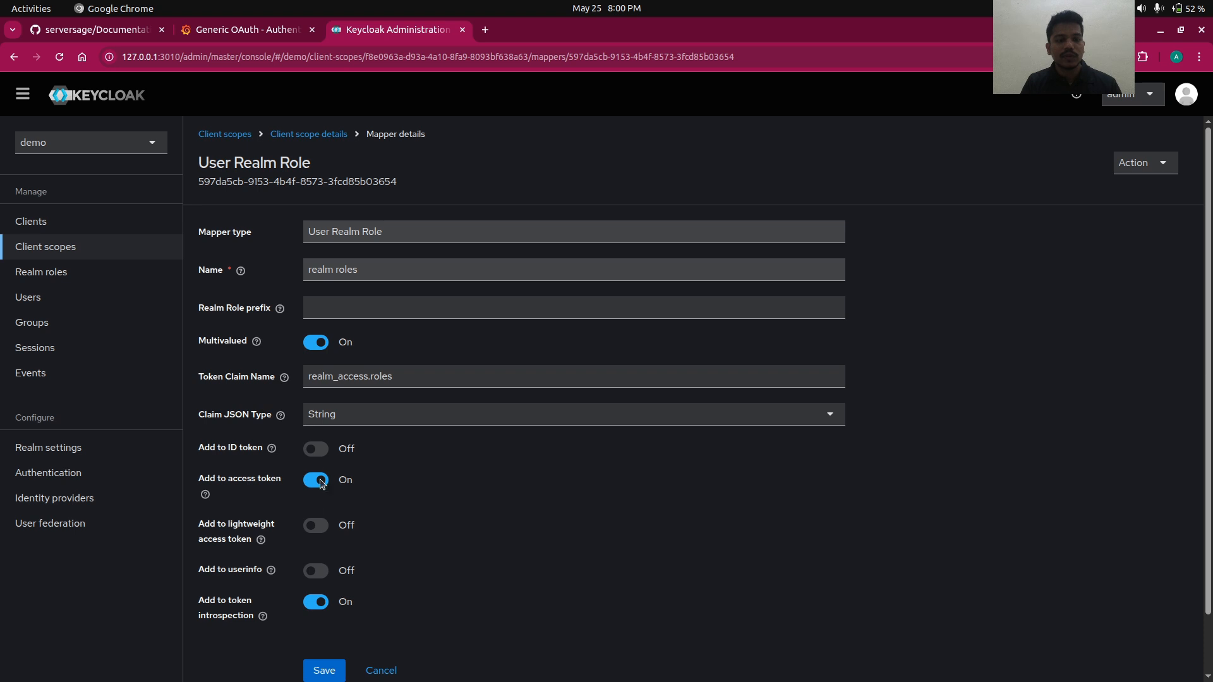
{"action": "left_click", "coordinate": [315, 450]}
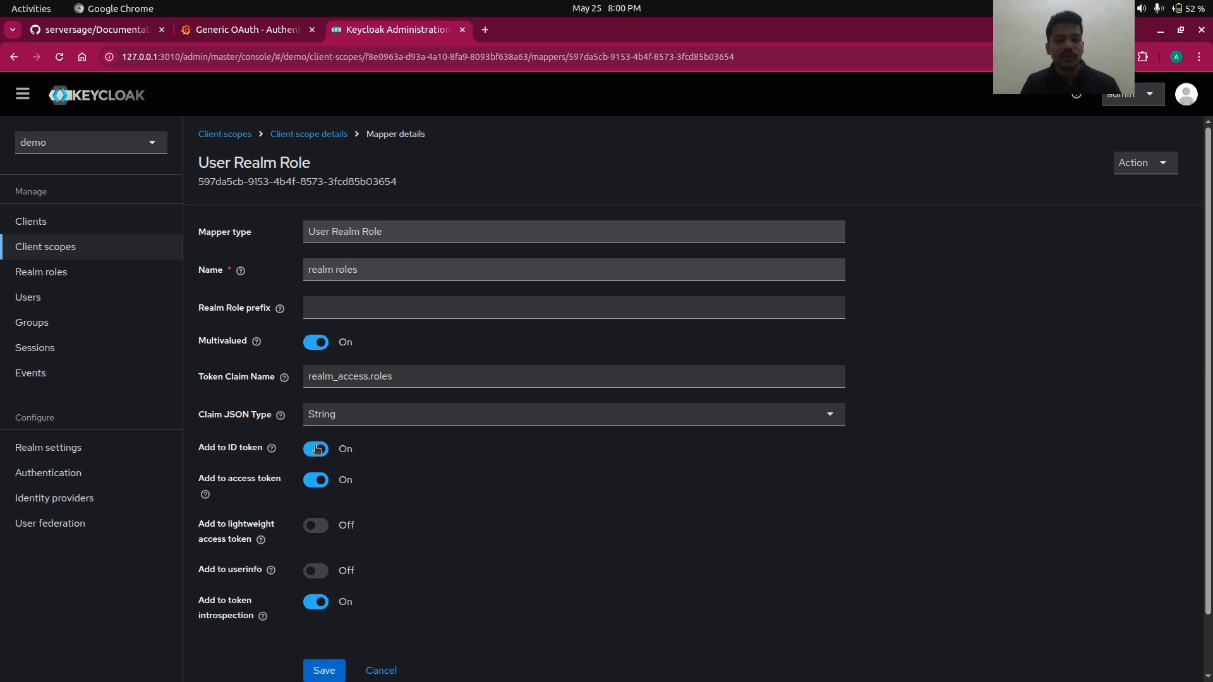
{"action": "left_click", "coordinate": [315, 526]}
{"action": "left_click", "coordinate": [316, 571]}
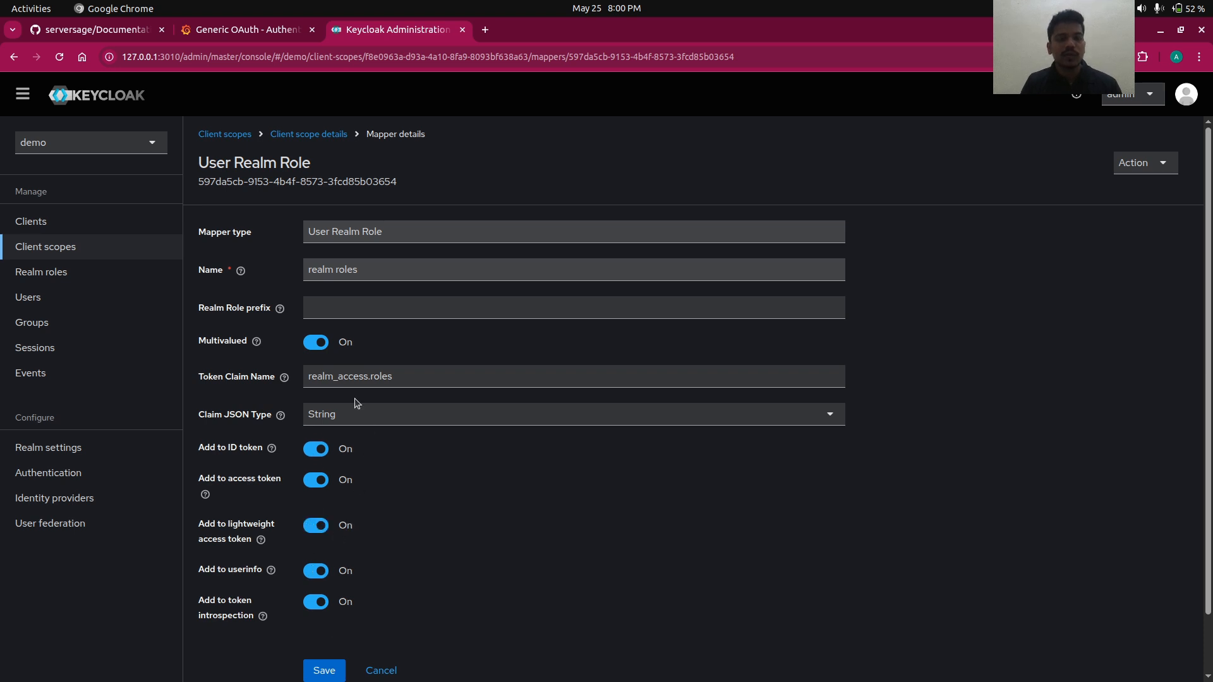
{"action": "left_click_drag", "start_coordinate": [309, 375], "coordinate": [367, 374]}
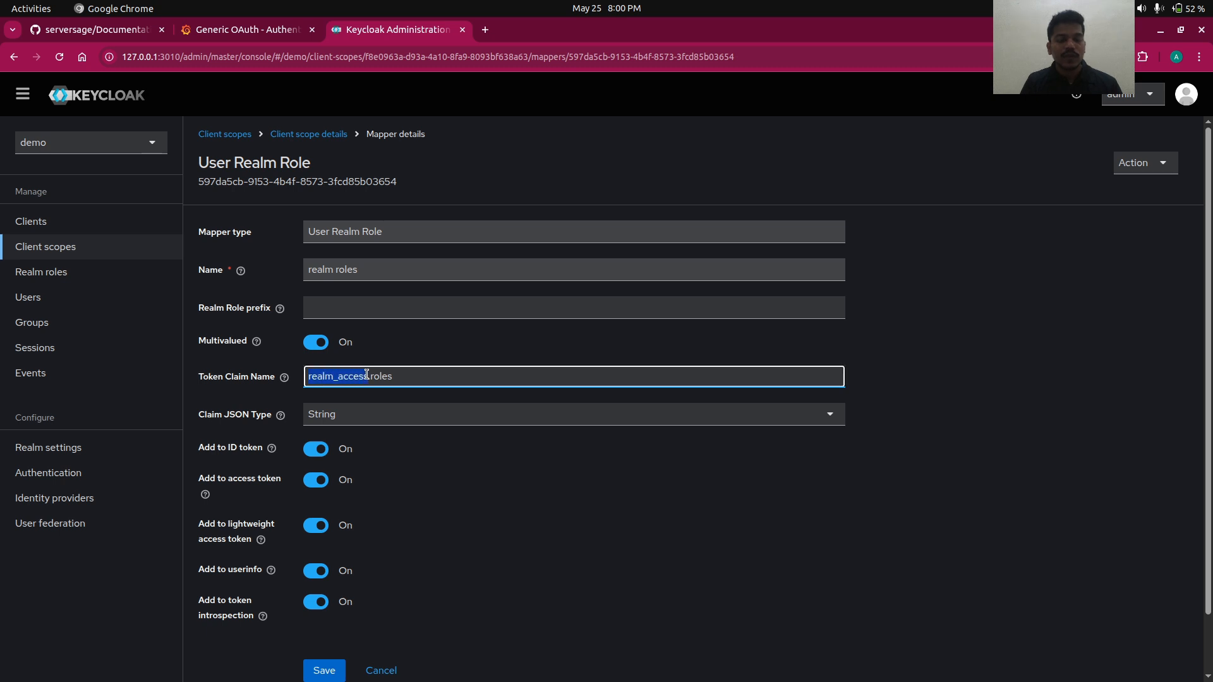
{"action": "left_click", "coordinate": [380, 377]}
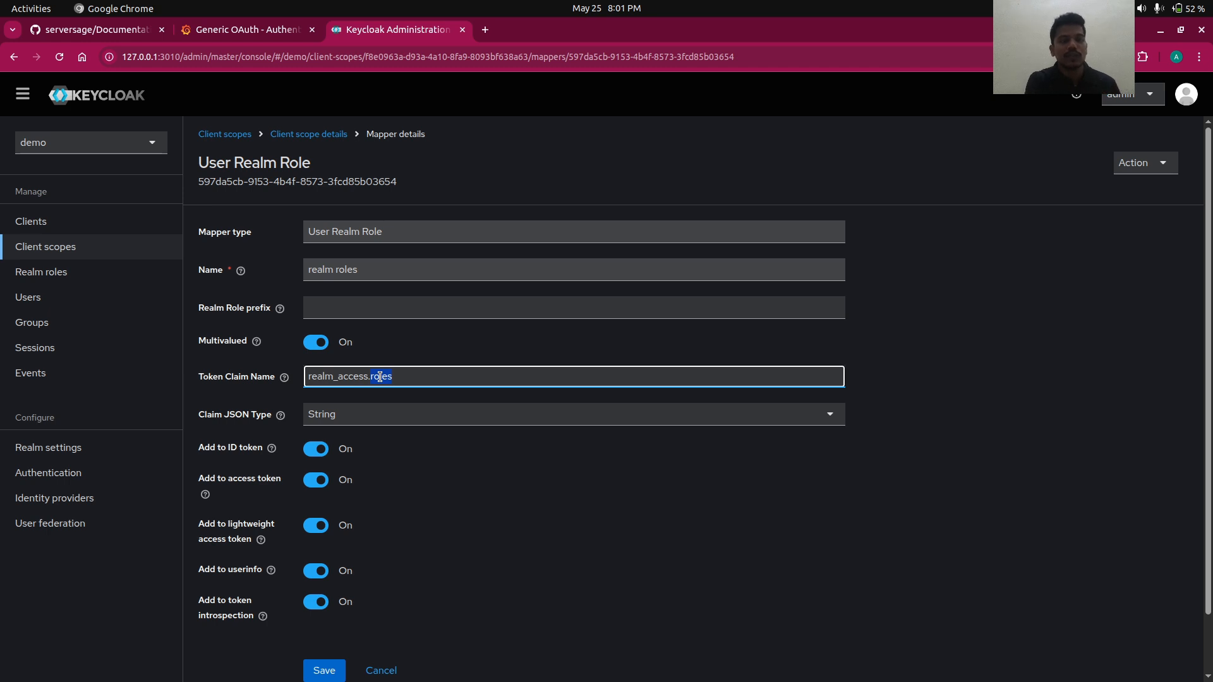
{"action": "left_click", "coordinate": [324, 670]}
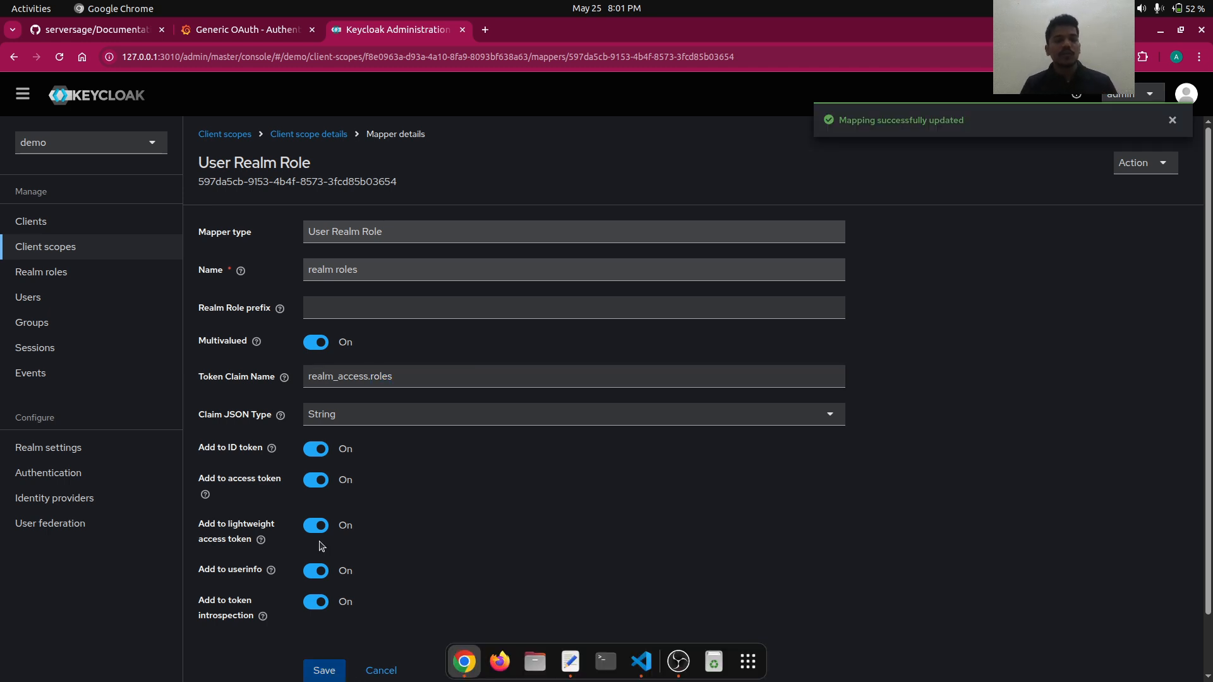
{"action": "left_click", "coordinate": [312, 134]}
{"action": "left_click", "coordinate": [426, 238]}
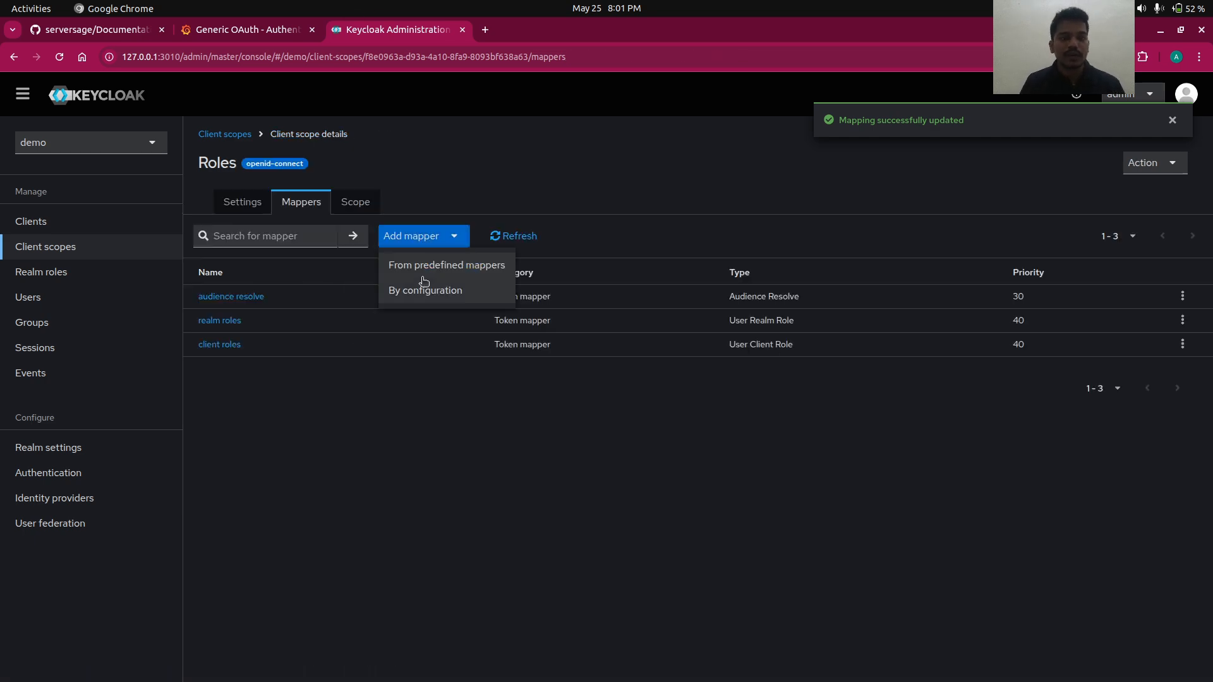
- Add a User Realm Role mapper named grafana mapper with token claim name roles
{"action": "left_click", "coordinate": [420, 297]}
{"action": "scroll", "coordinate": [482, 523], "scroll_direction": "down", "scroll_amount": 5}
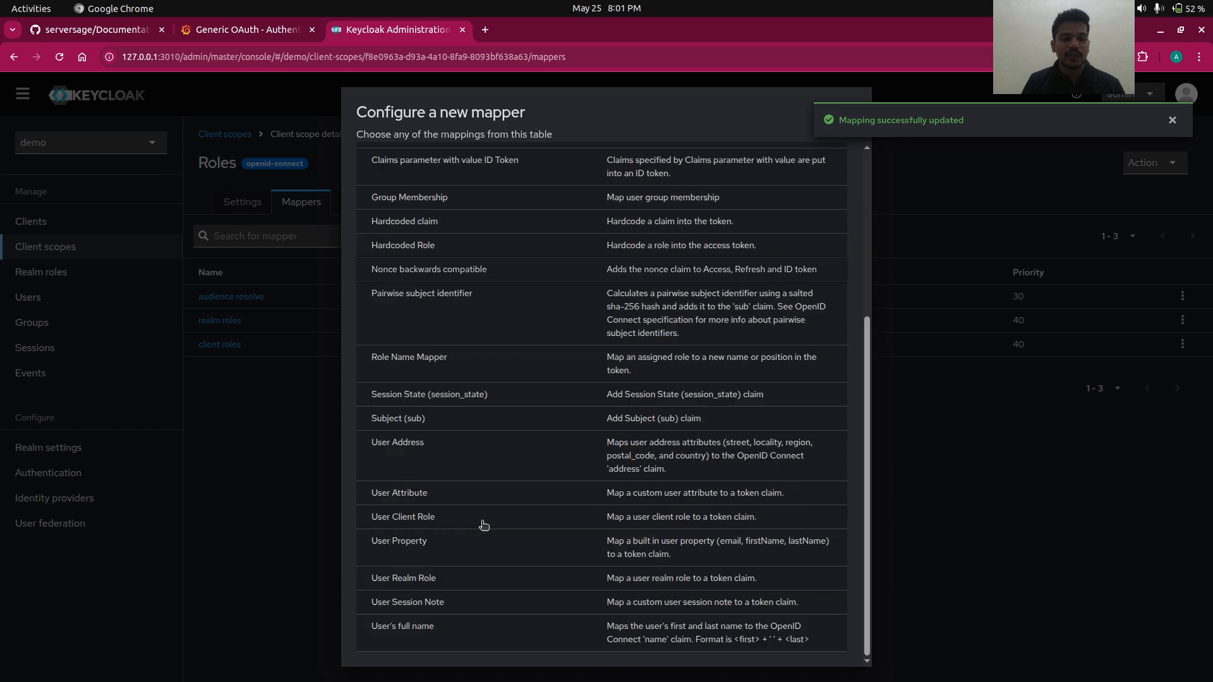
{"action": "left_click", "coordinate": [388, 580]}
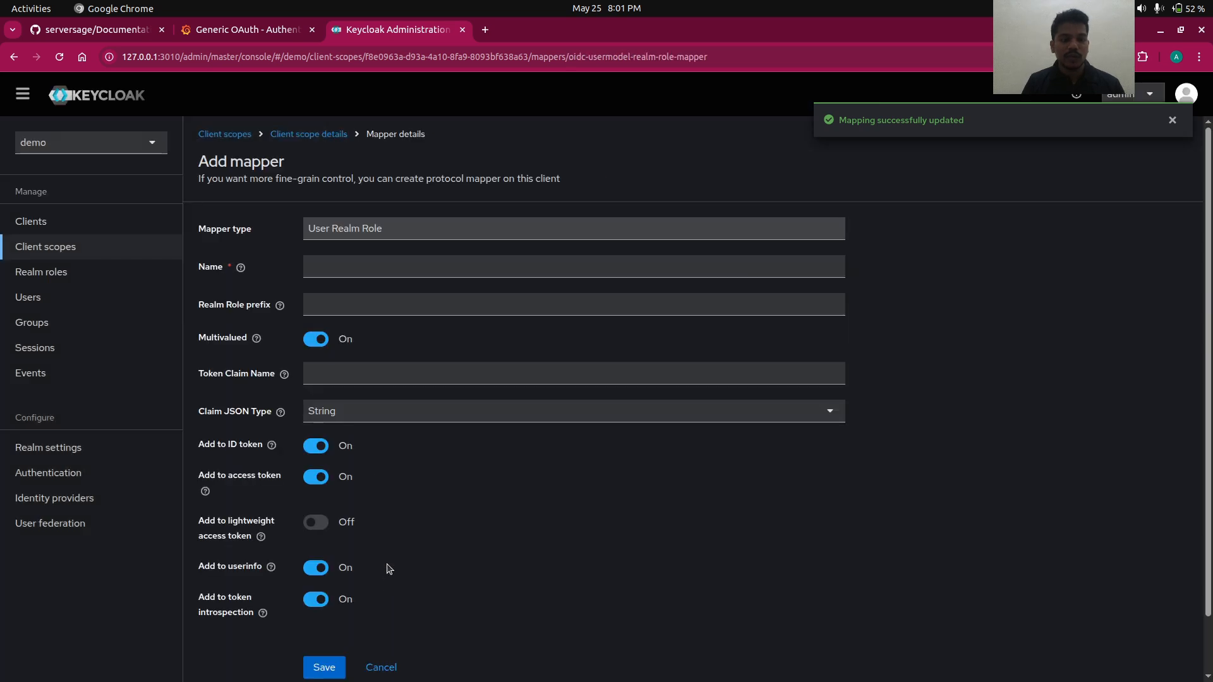
{"action": "left_click", "coordinate": [325, 270]}
{"action": "type", "text": "grafana"}
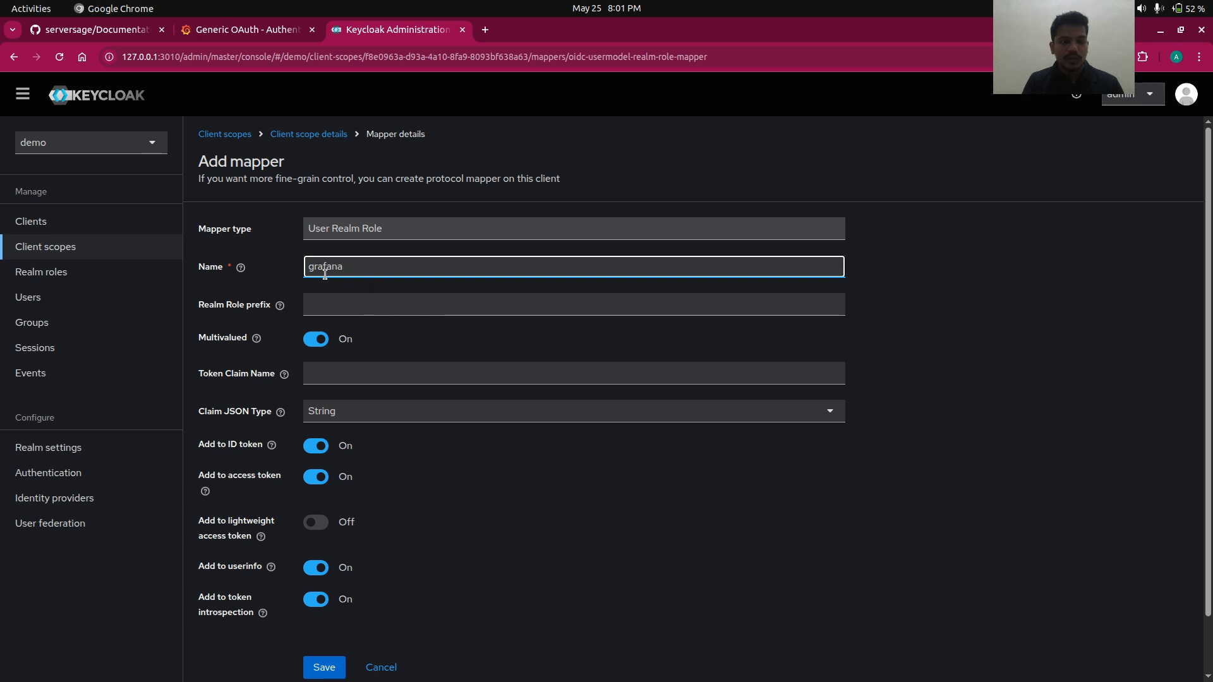
{"action": "type", "text": " mapper"}
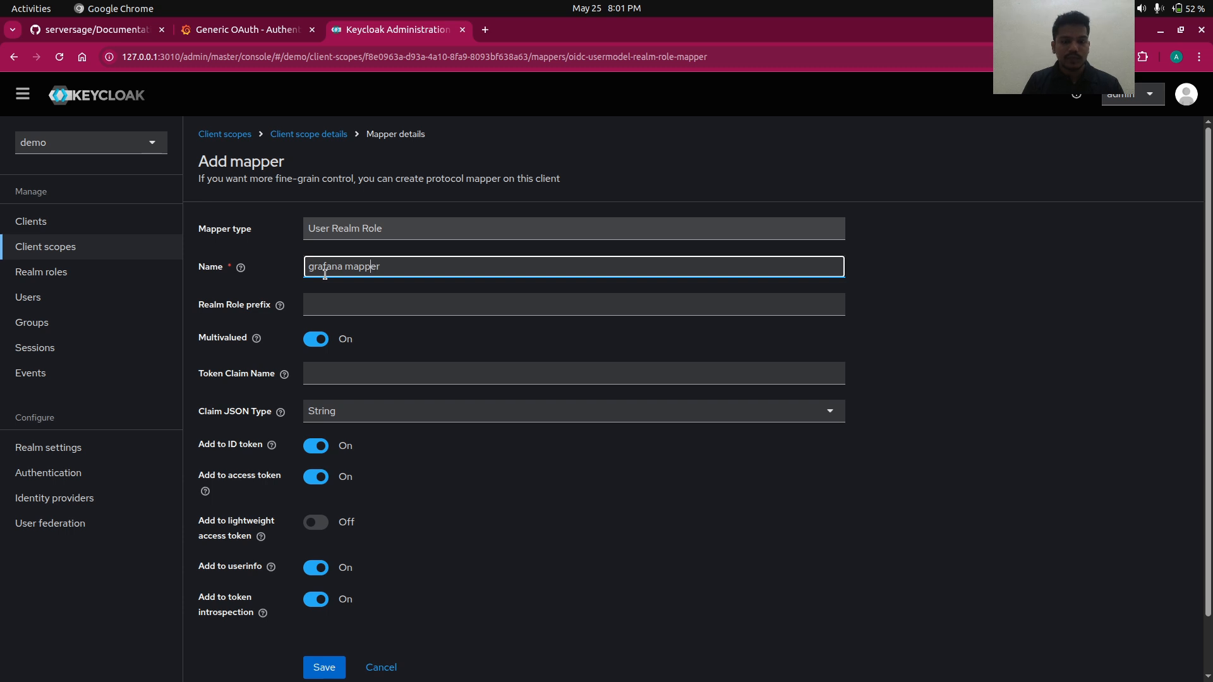
{"action": "left_click", "coordinate": [336, 368]}
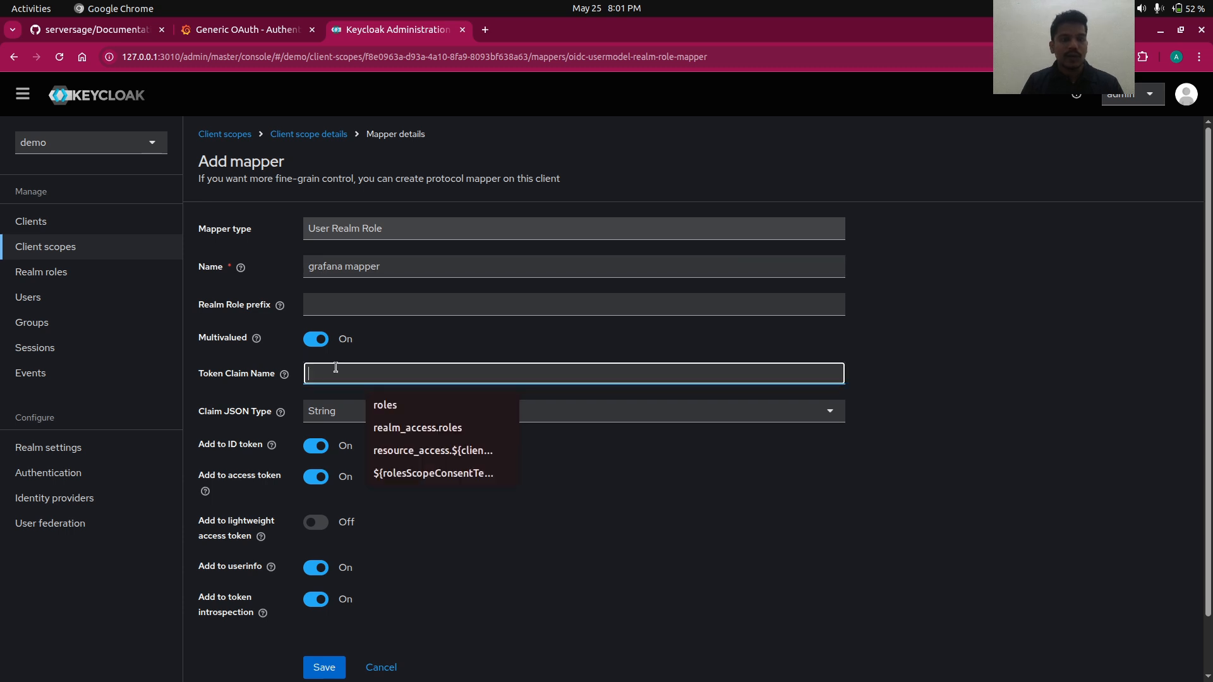
{"action": "left_click", "coordinate": [385, 398]}
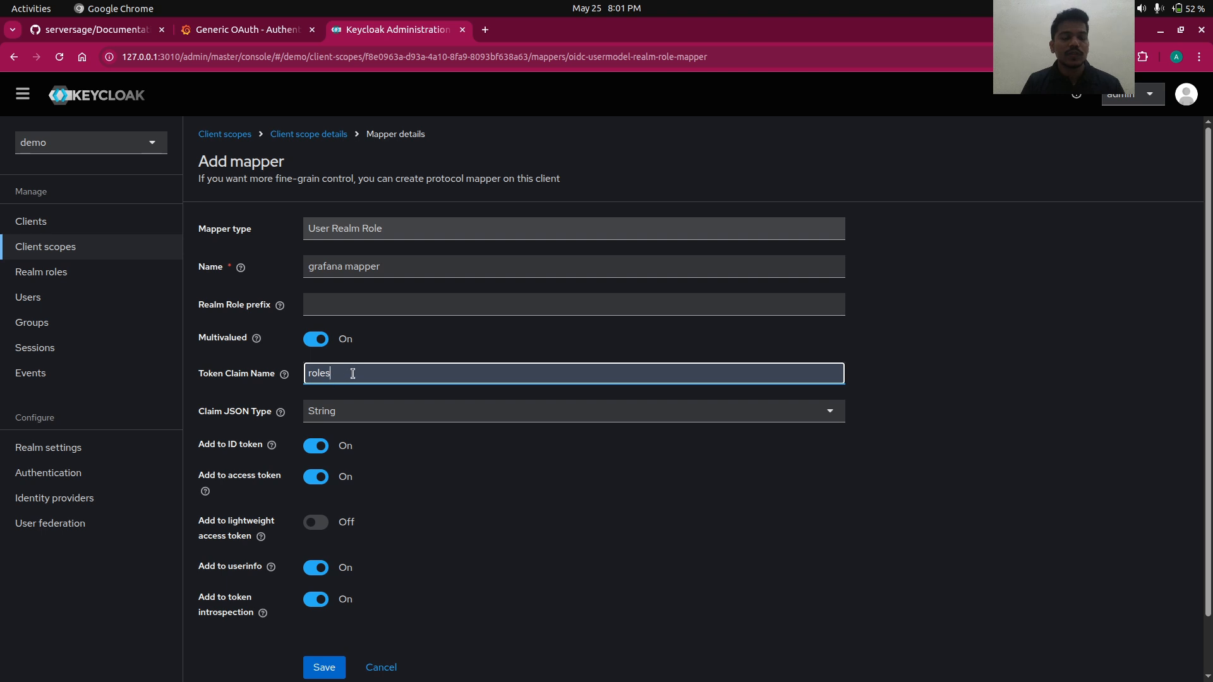
{"action": "left_click_drag", "start_coordinate": [353, 374], "coordinate": [262, 384]}
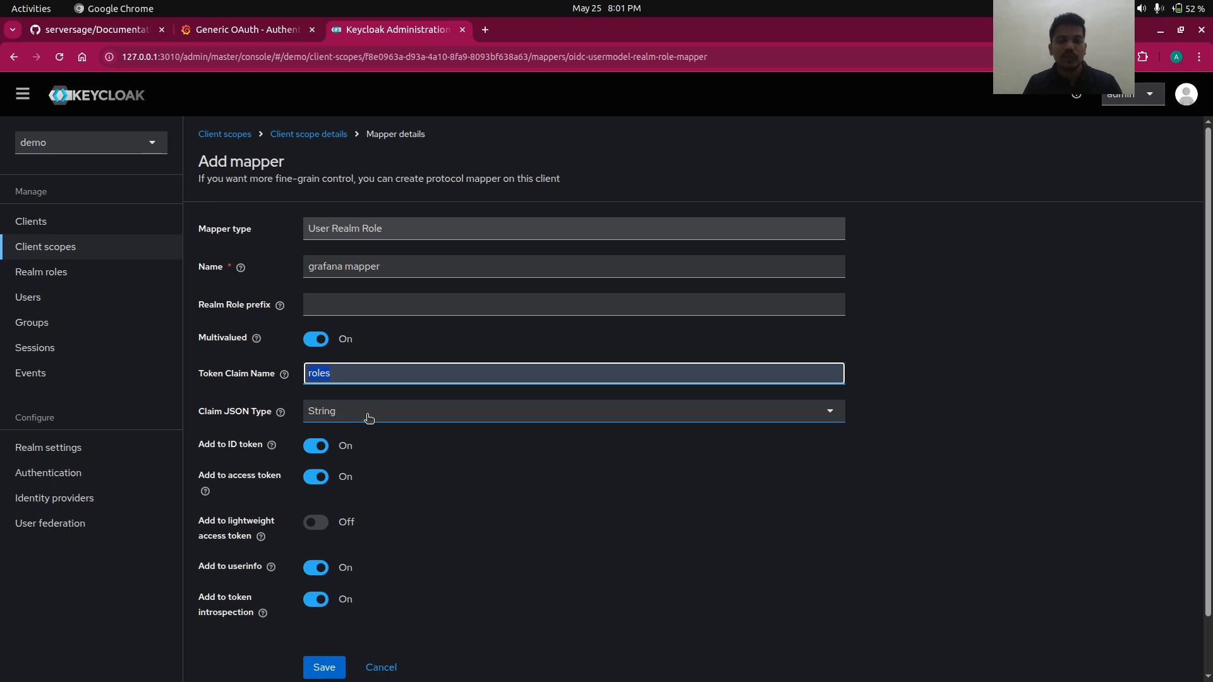
{"action": "key", "text": "alt+Tab"}
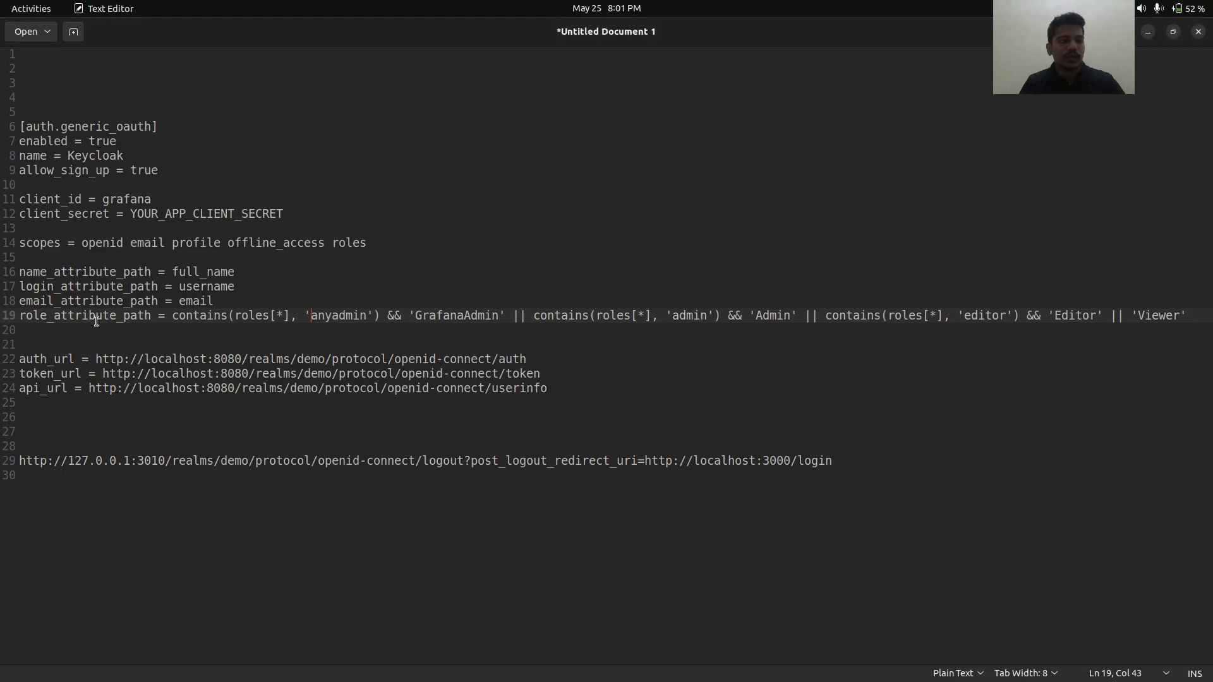
- Highlight role_attribute_path, the anyadmin contains check and GrafanaAdmin on line 19, then return to Keycloak
{"action": "double_click", "coordinate": [96, 316]}
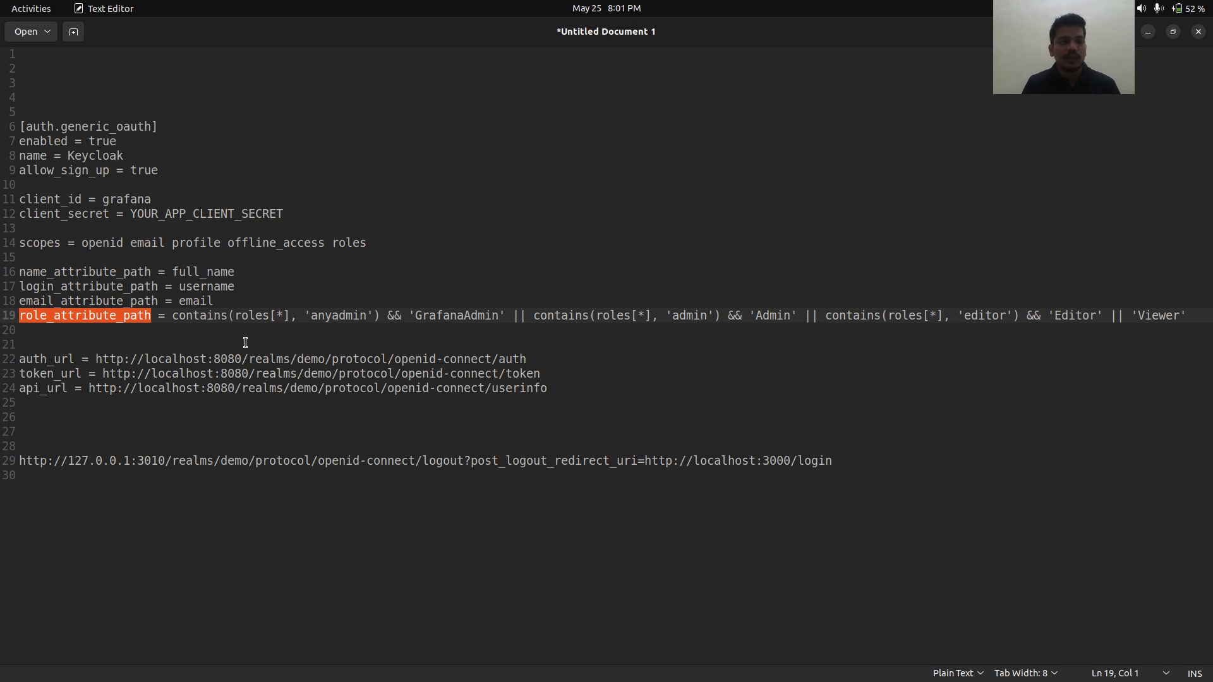
{"action": "double_click", "coordinate": [326, 318]}
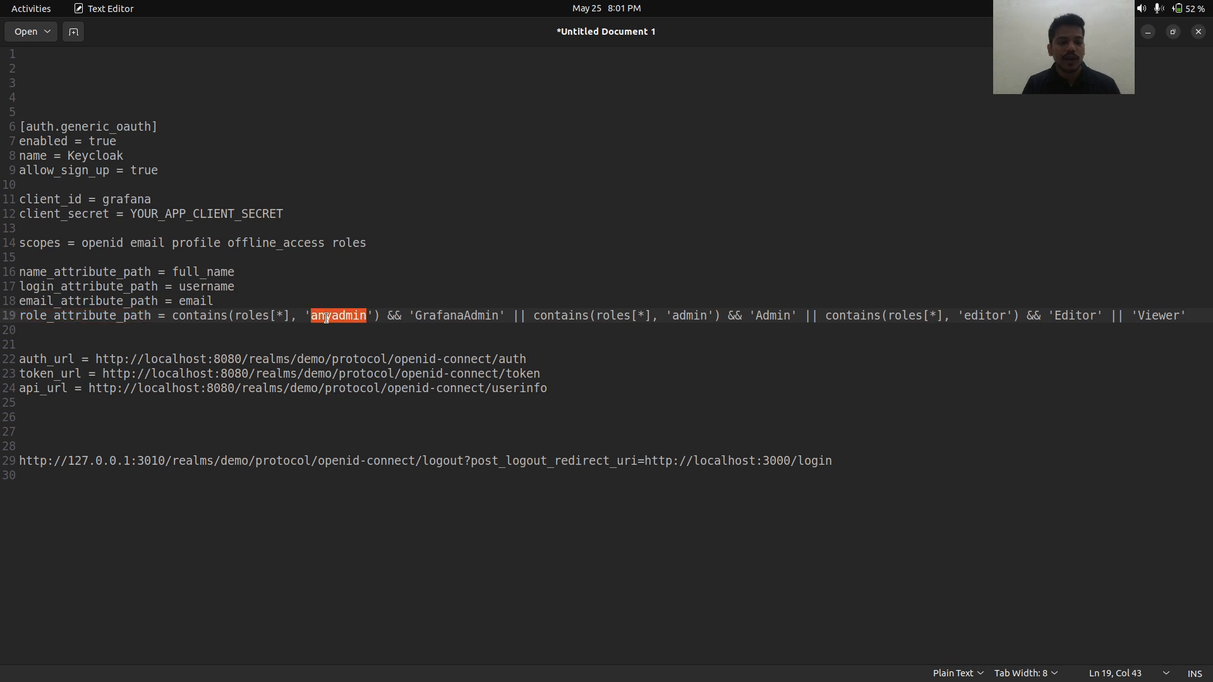
{"action": "key", "text": "alt+Tab"}
{"action": "key", "text": "alt+Tab"}
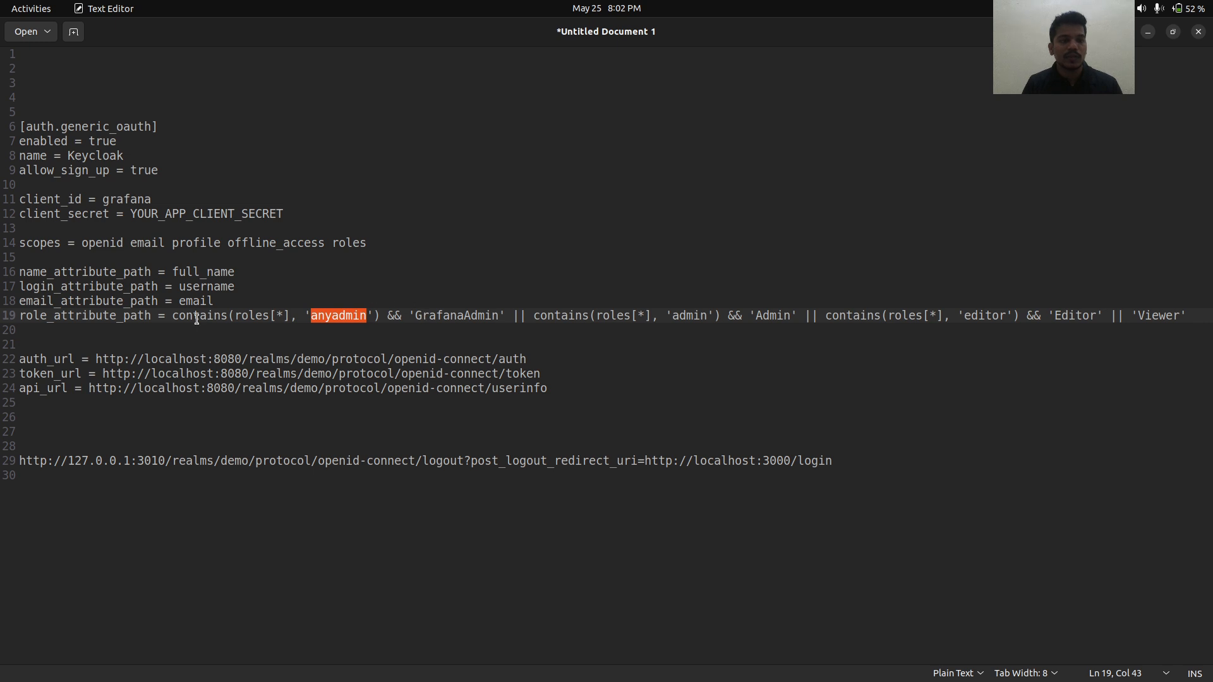
{"action": "double_click", "coordinate": [176, 316]}
{"action": "double_click", "coordinate": [349, 318]}
{"action": "double_click", "coordinate": [470, 315]}
{"action": "key", "text": "alt+Tab"}
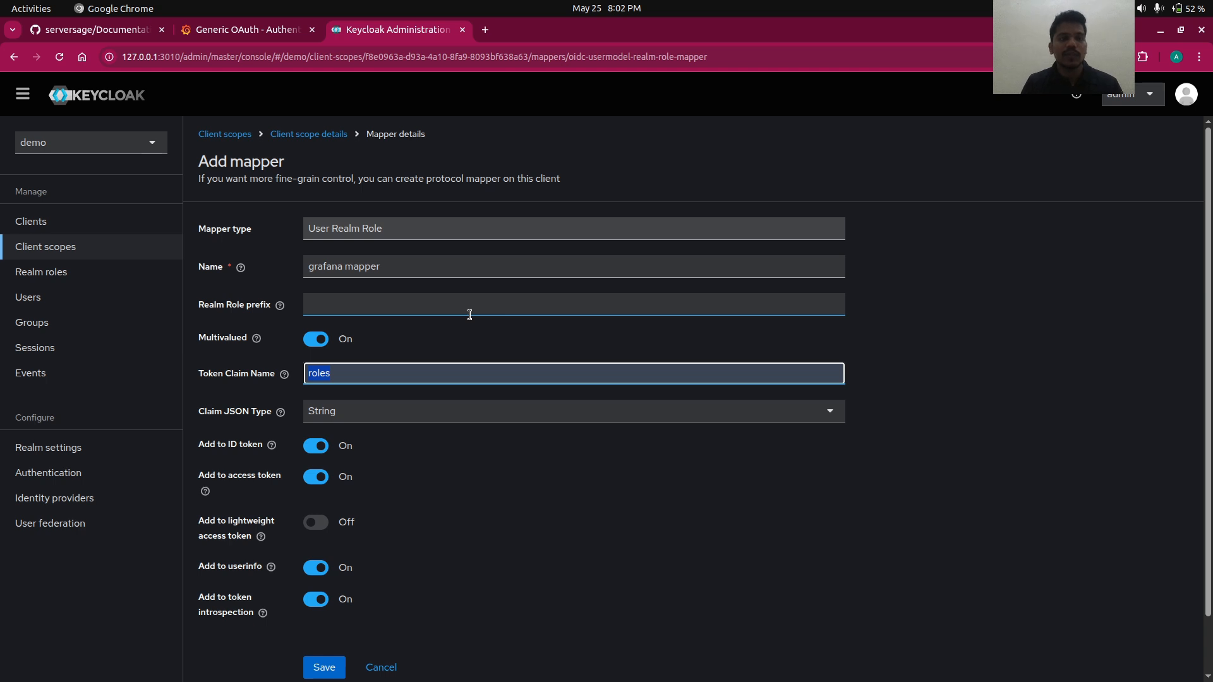
- Save the grafana mapper with claim name roles, then go to the demo realm's Clients list
{"action": "scroll", "coordinate": [358, 425], "scroll_direction": "down", "scroll_amount": 2}
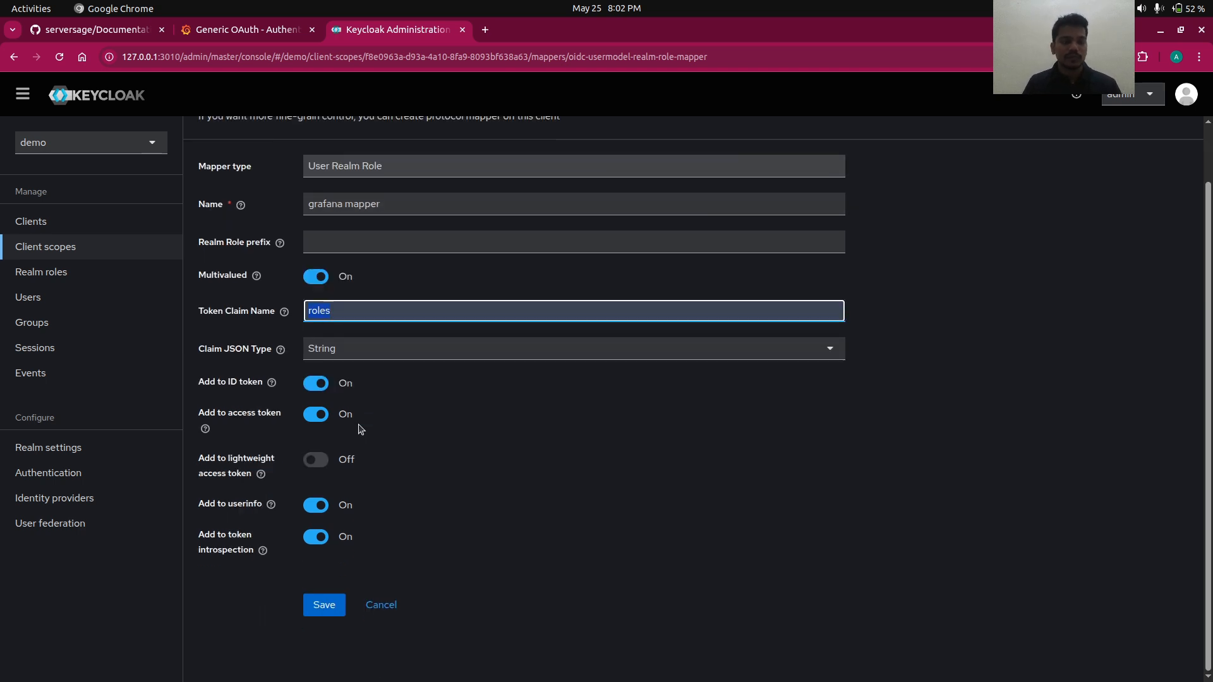
{"action": "left_click", "coordinate": [325, 609]}
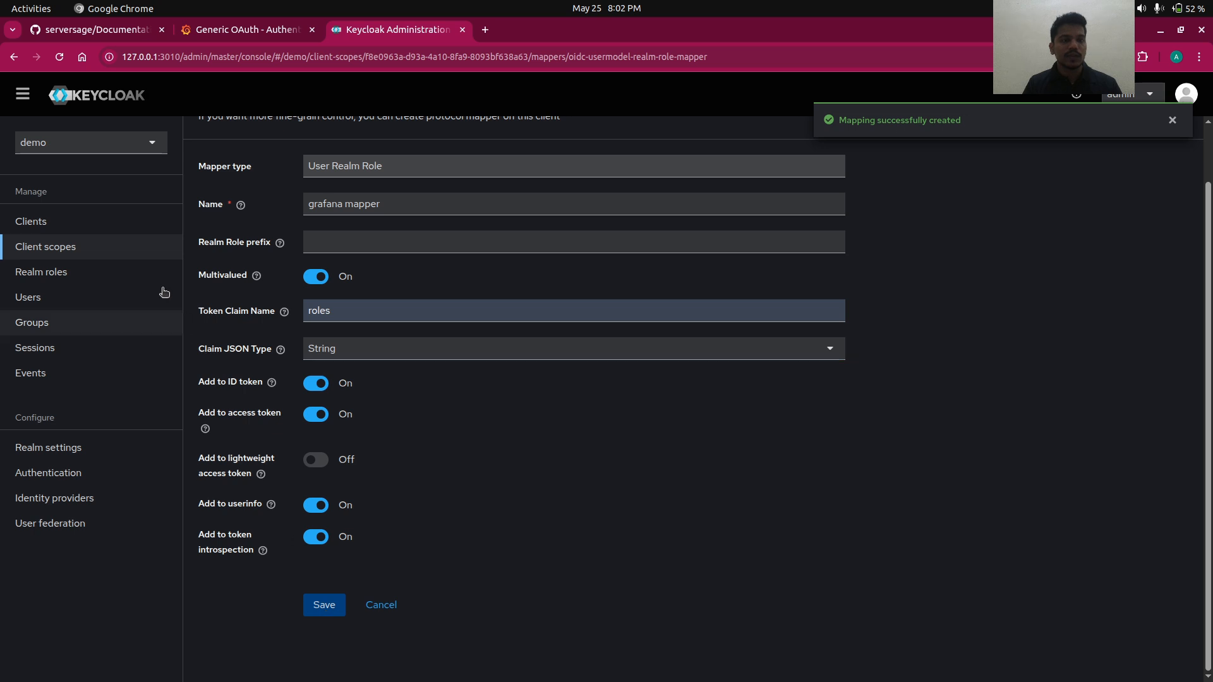
{"action": "left_click", "coordinate": [95, 229]}
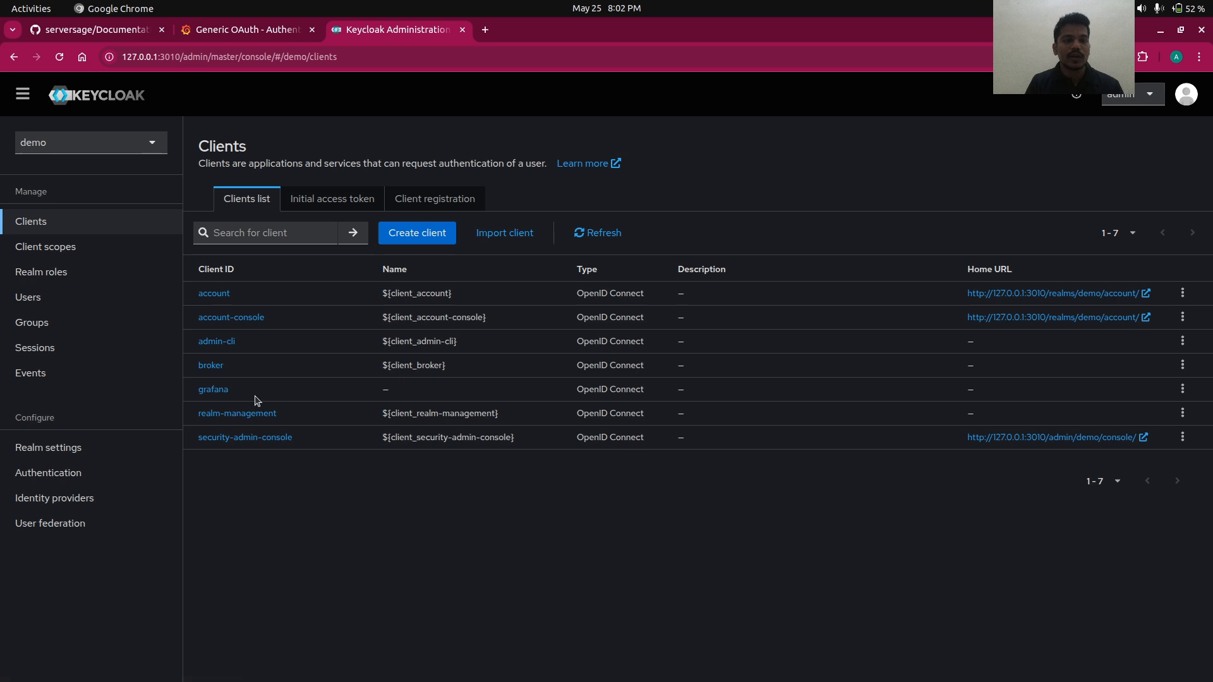
- In the grafana client's Client scopes Evaluate view, generate the ID token for the only user
{"action": "left_click", "coordinate": [214, 390]}
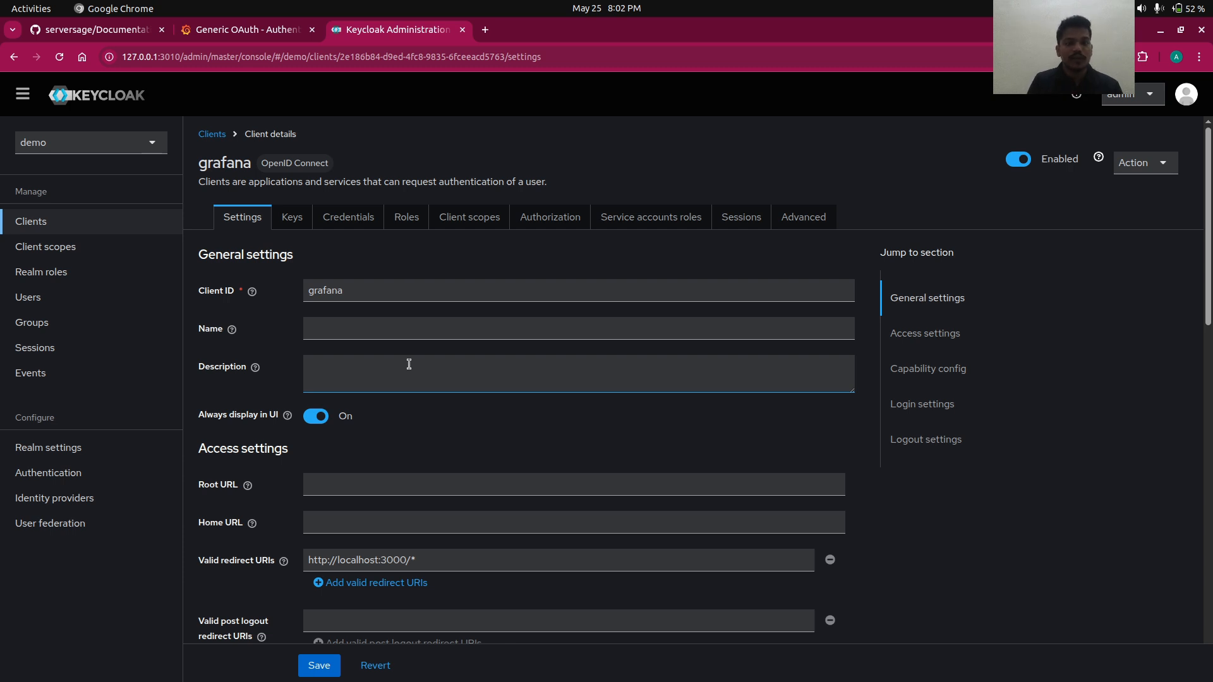
{"action": "left_click", "coordinate": [462, 218]}
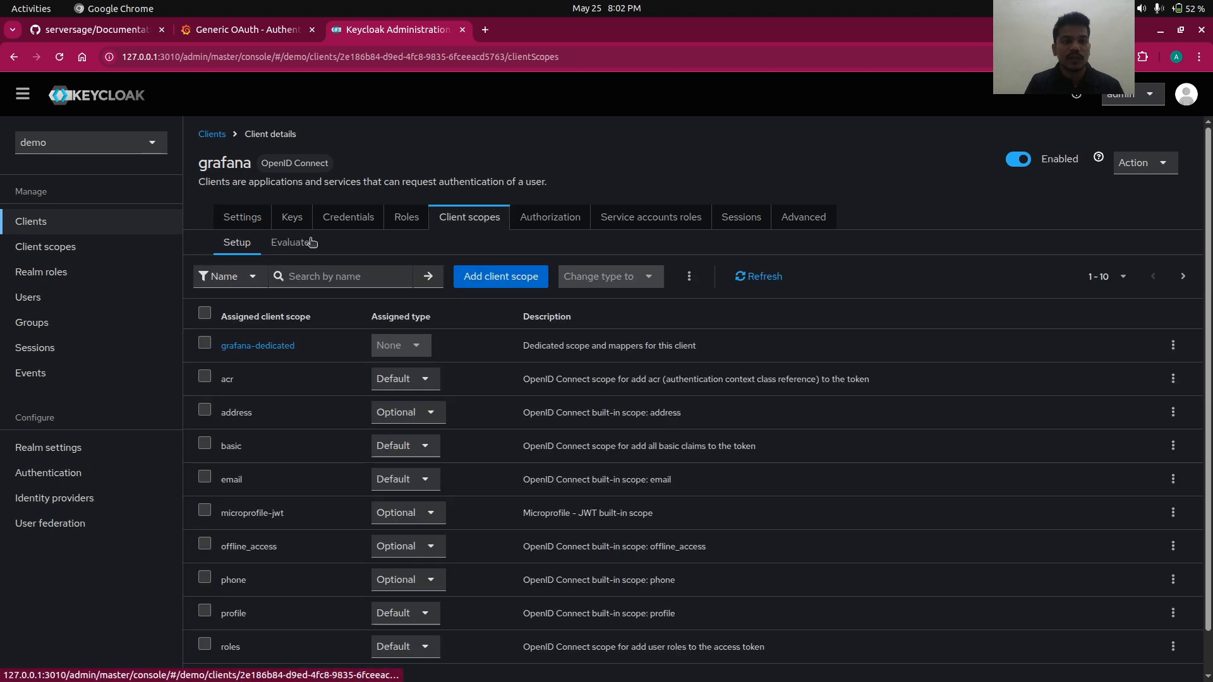
{"action": "left_click", "coordinate": [312, 243]}
{"action": "left_click", "coordinate": [499, 362]}
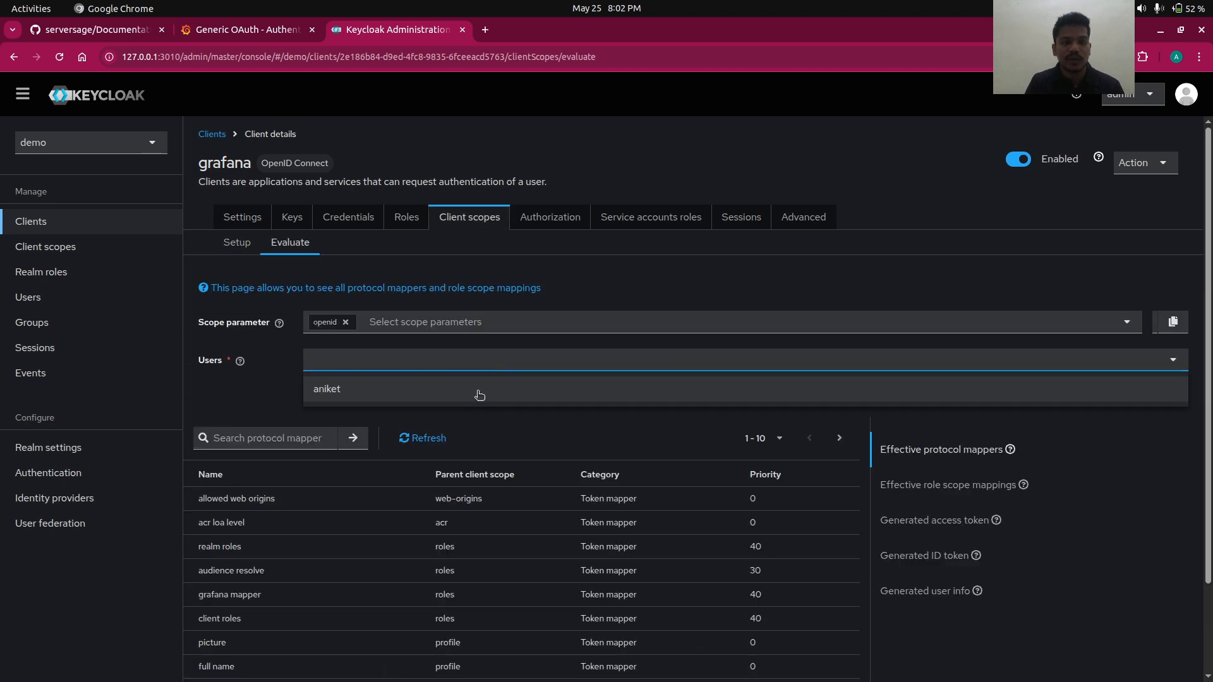
{"action": "left_click", "coordinate": [479, 390]}
{"action": "left_click", "coordinate": [885, 554]}
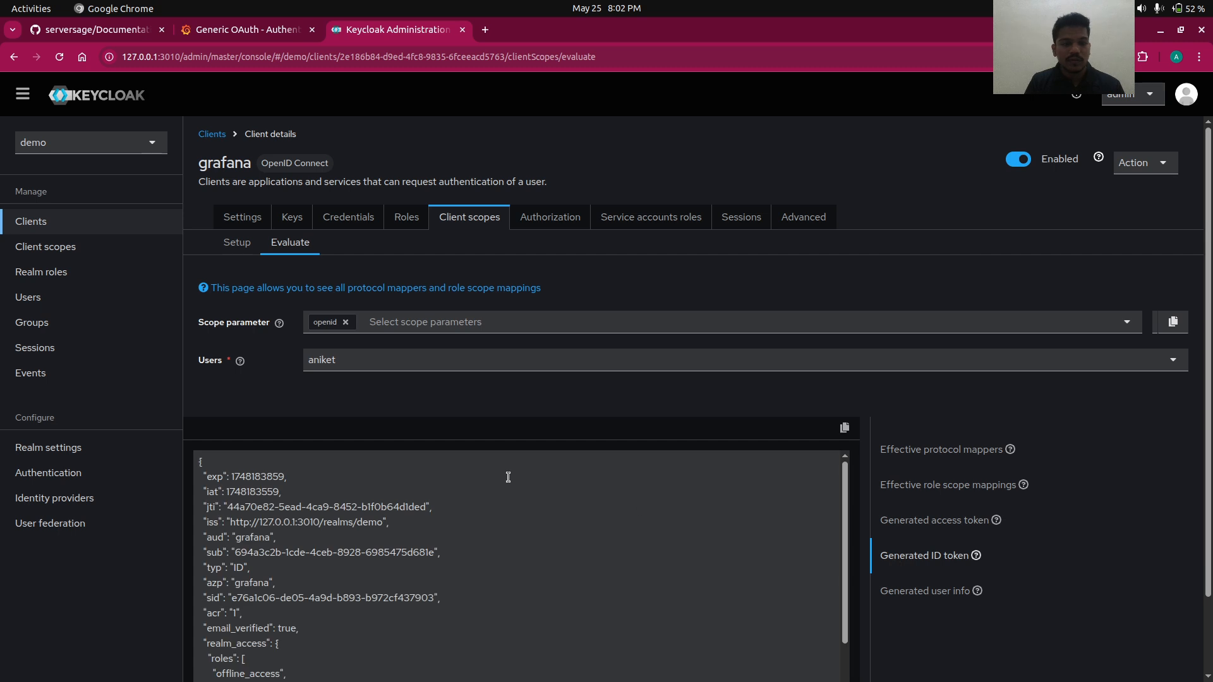
- Confirm the ID token's roles claim contains anyadmin, then return to Grafana's Generic OAuth tab
{"action": "scroll", "coordinate": [508, 477], "scroll_direction": "down", "scroll_amount": 3}
{"action": "double_click", "coordinate": [219, 484]}
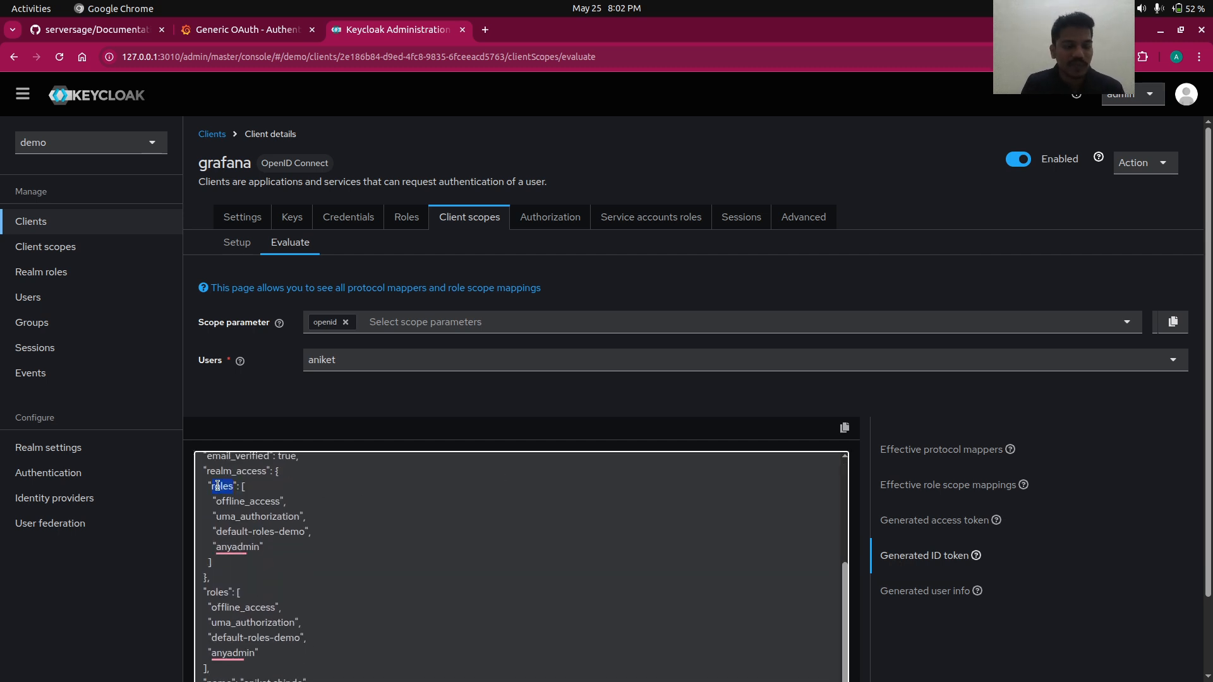
{"action": "left_click", "coordinate": [241, 545]}
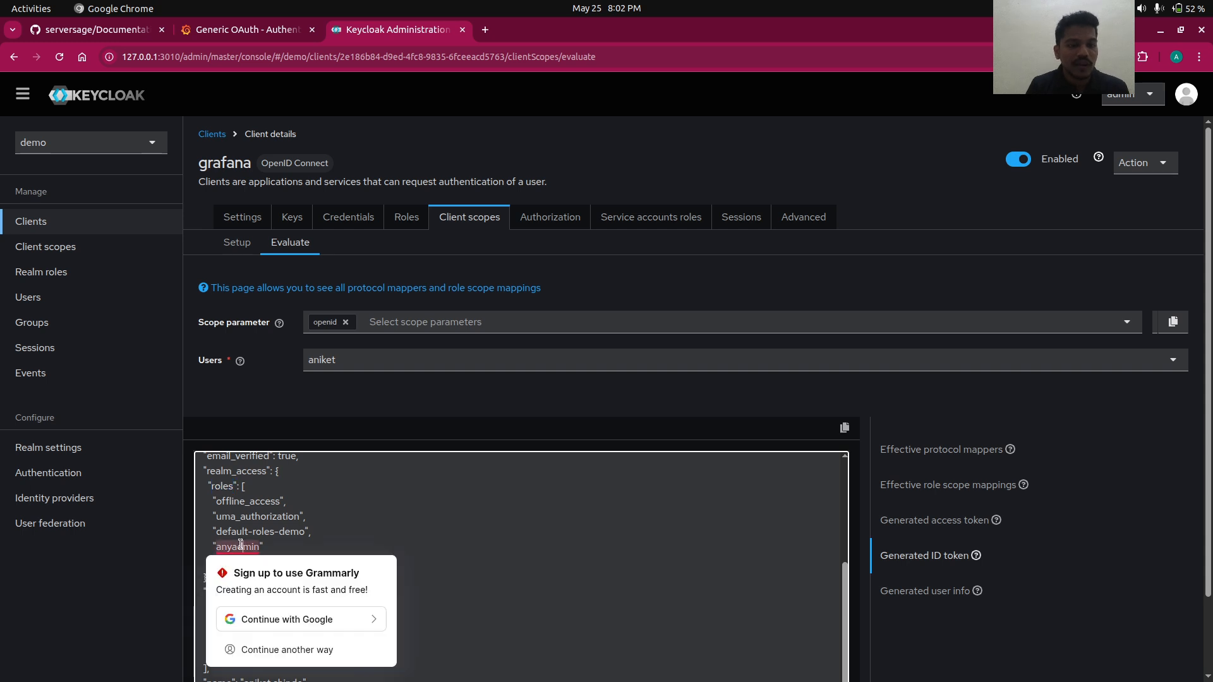
{"action": "left_click", "coordinate": [284, 536]}
{"action": "left_click", "coordinate": [231, 545]}
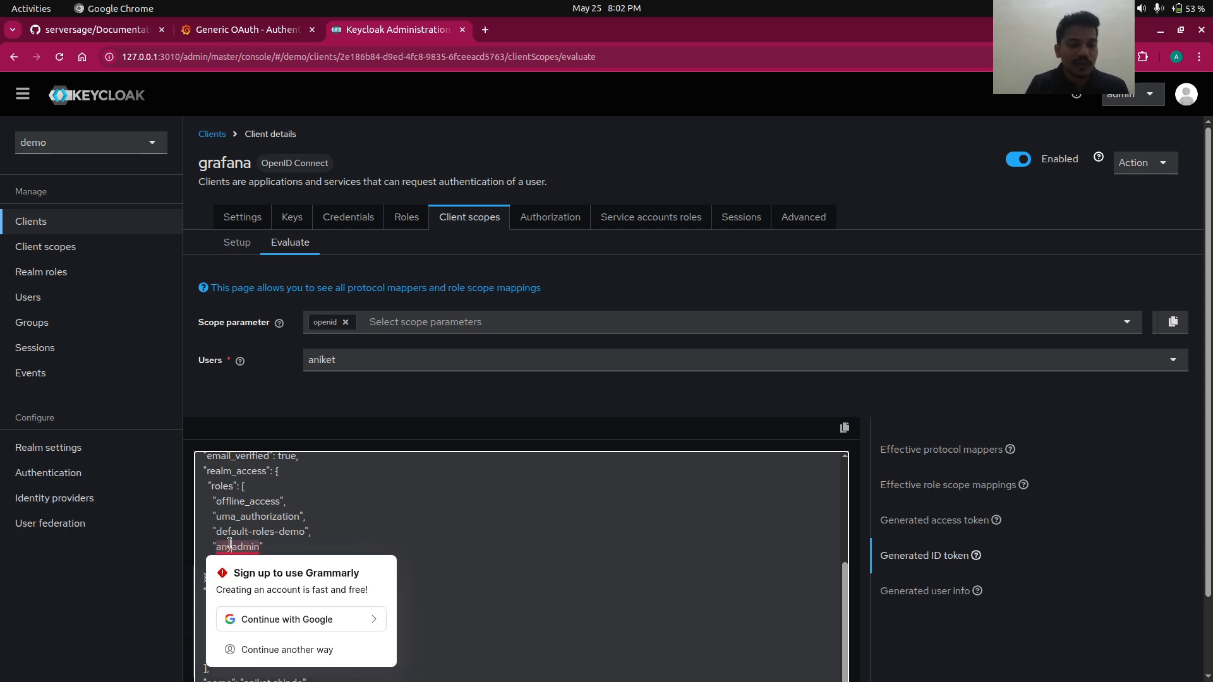
{"action": "left_click", "coordinate": [286, 532]}
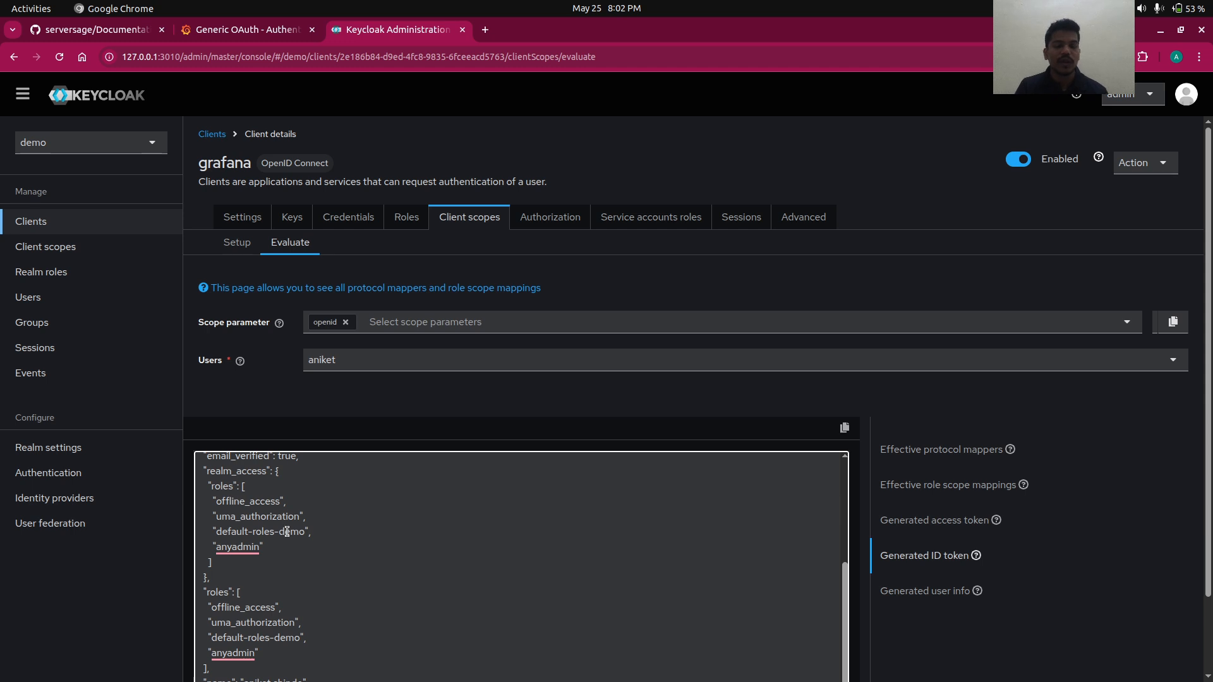
{"action": "double_click", "coordinate": [221, 546]}
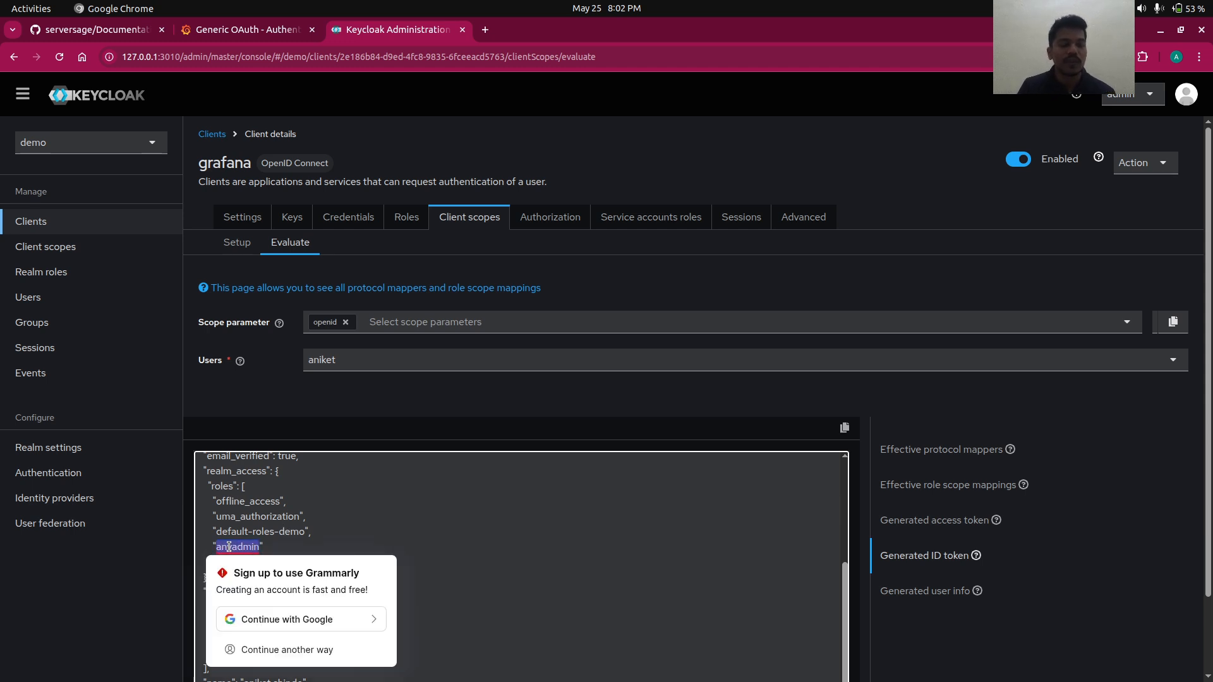
{"action": "left_click", "coordinate": [318, 529]}
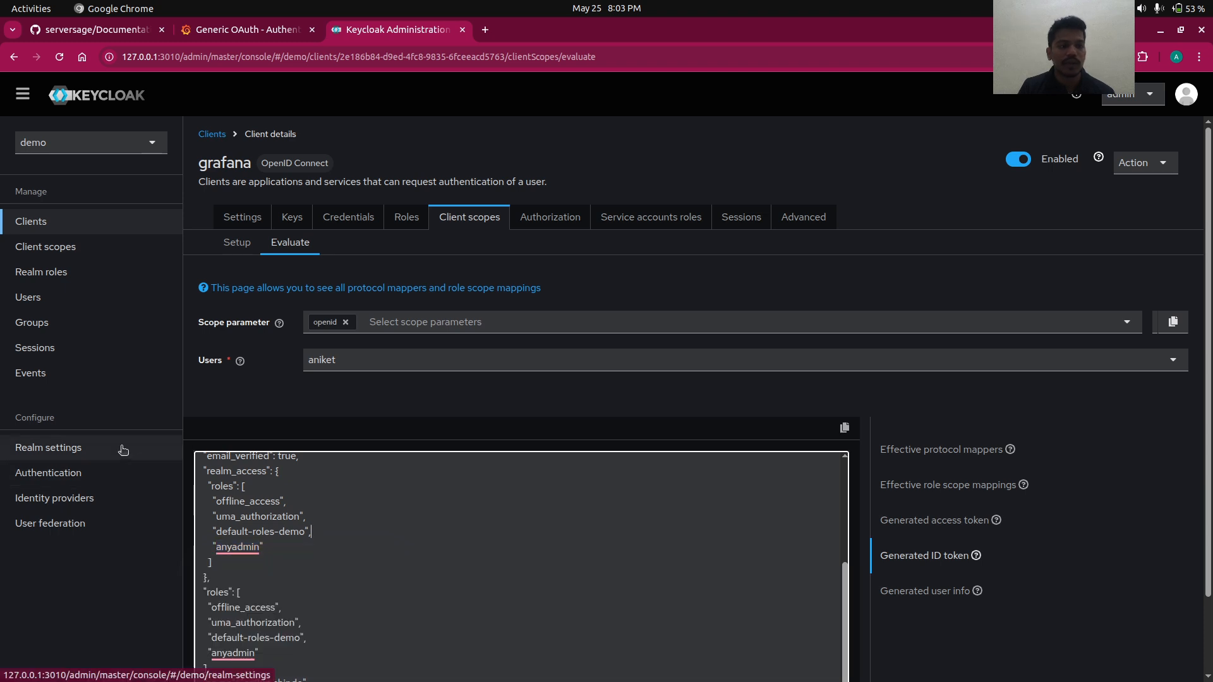
{"action": "left_click", "coordinate": [226, 32]}
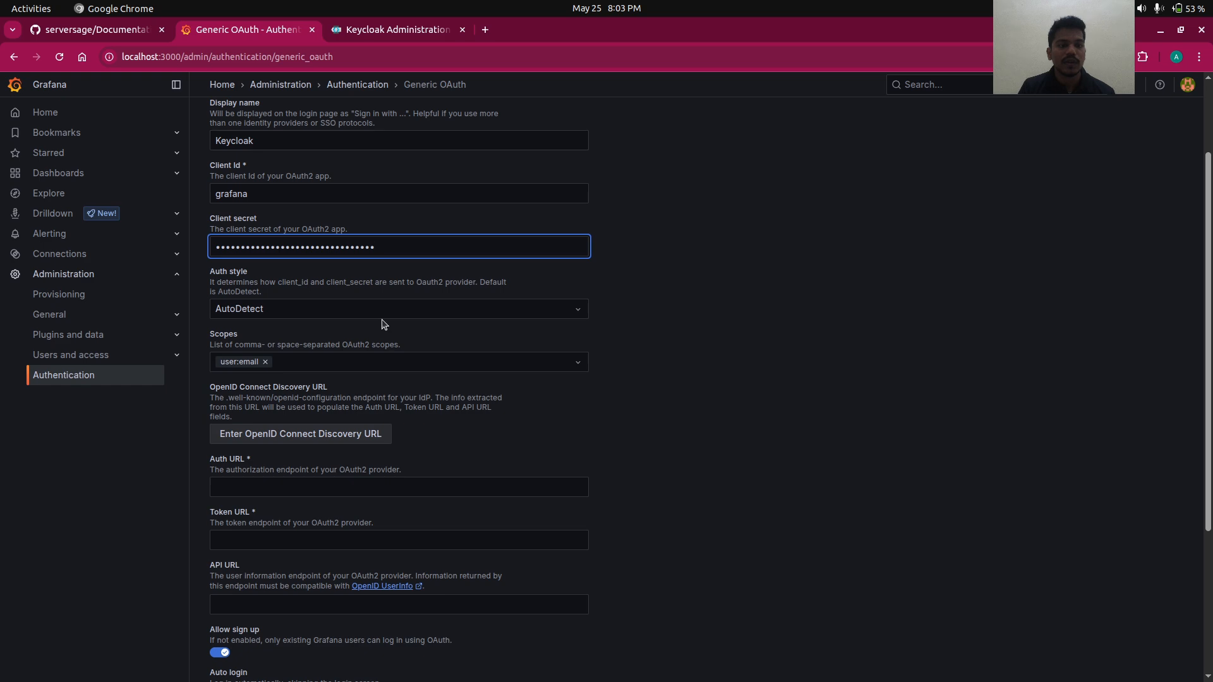
- Expand the User mapping section of the Generic OAuth form
{"action": "scroll", "coordinate": [385, 325], "scroll_direction": "down", "scroll_amount": 3}
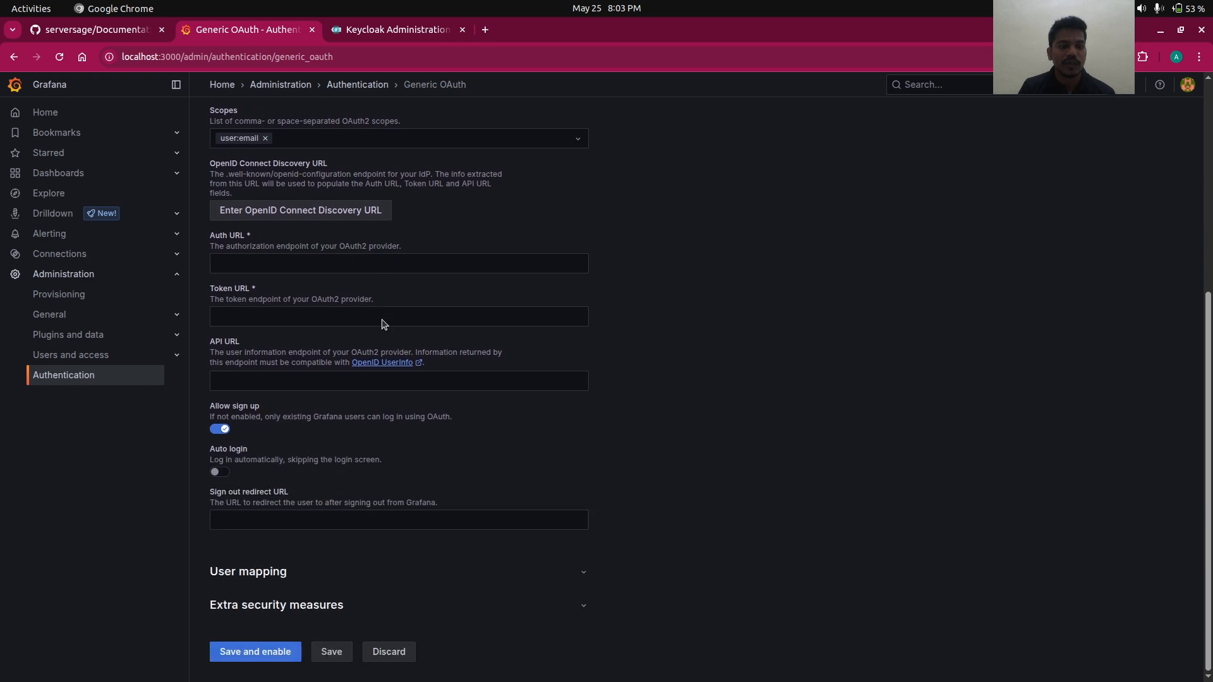
{"action": "left_click", "coordinate": [259, 572]}
{"action": "scroll", "coordinate": [257, 572], "scroll_direction": "down", "scroll_amount": 7}
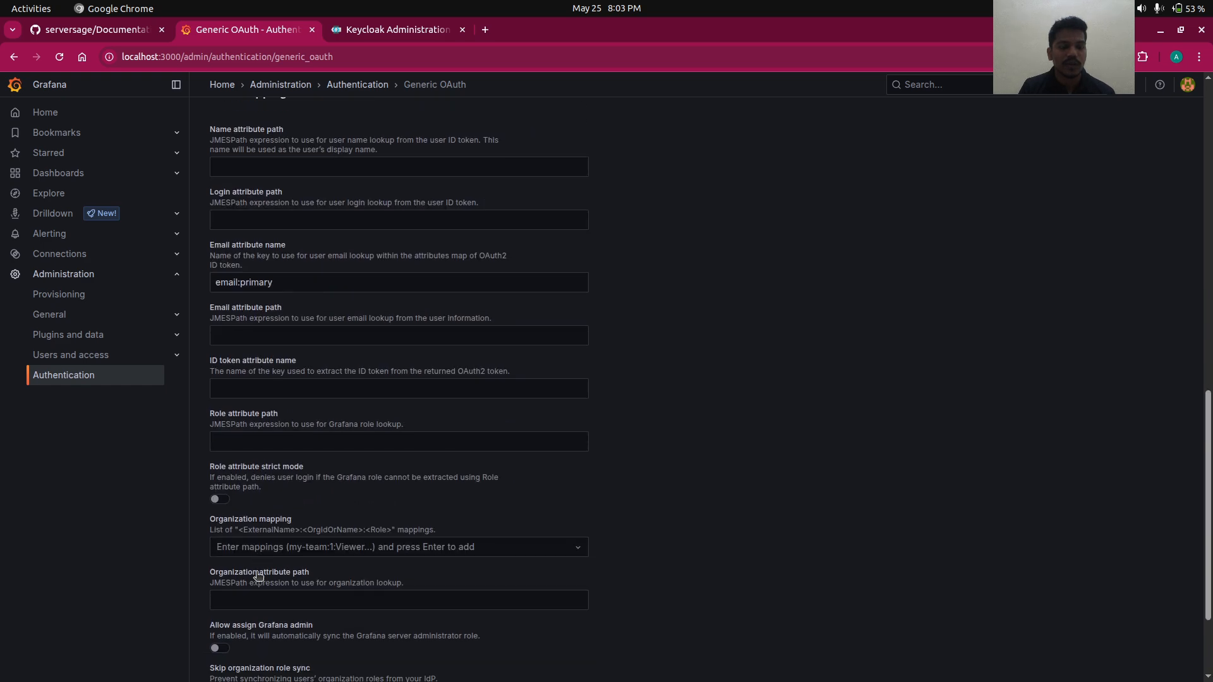
- Select the line 19 role_attribute_path expression in the notes, then open a new Chrome tab
{"action": "key", "text": "alt+Tab"}
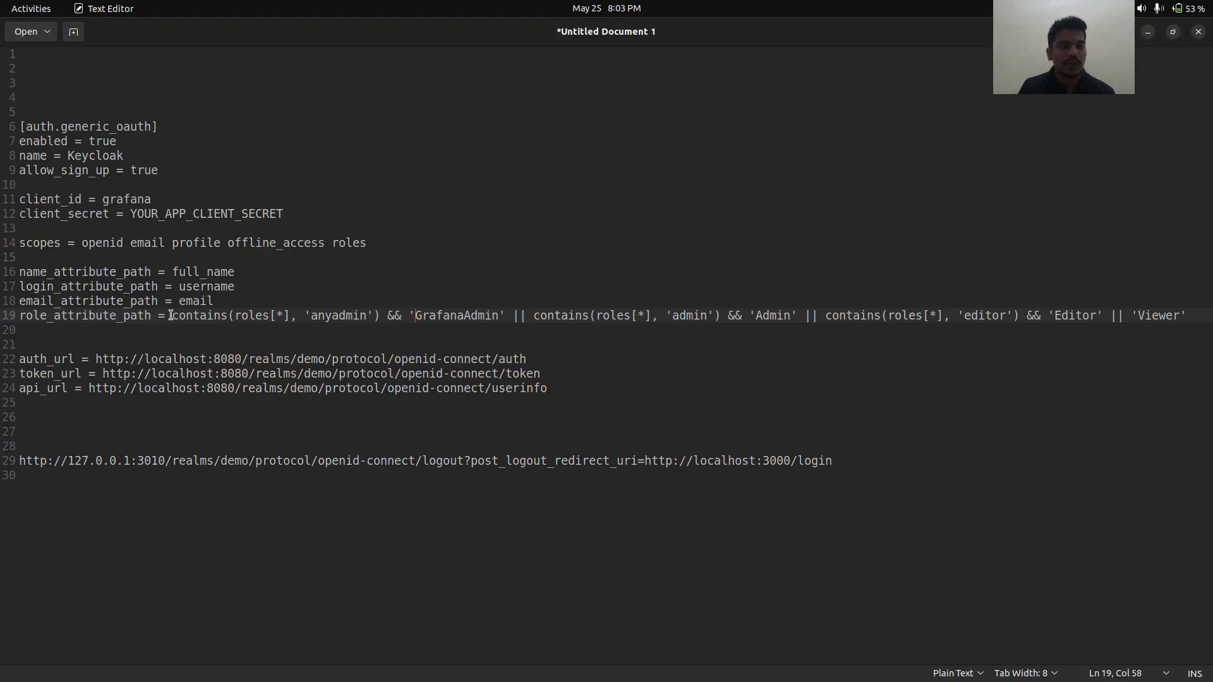
{"action": "left_click_drag", "start_coordinate": [173, 316], "coordinate": [365, 327]}
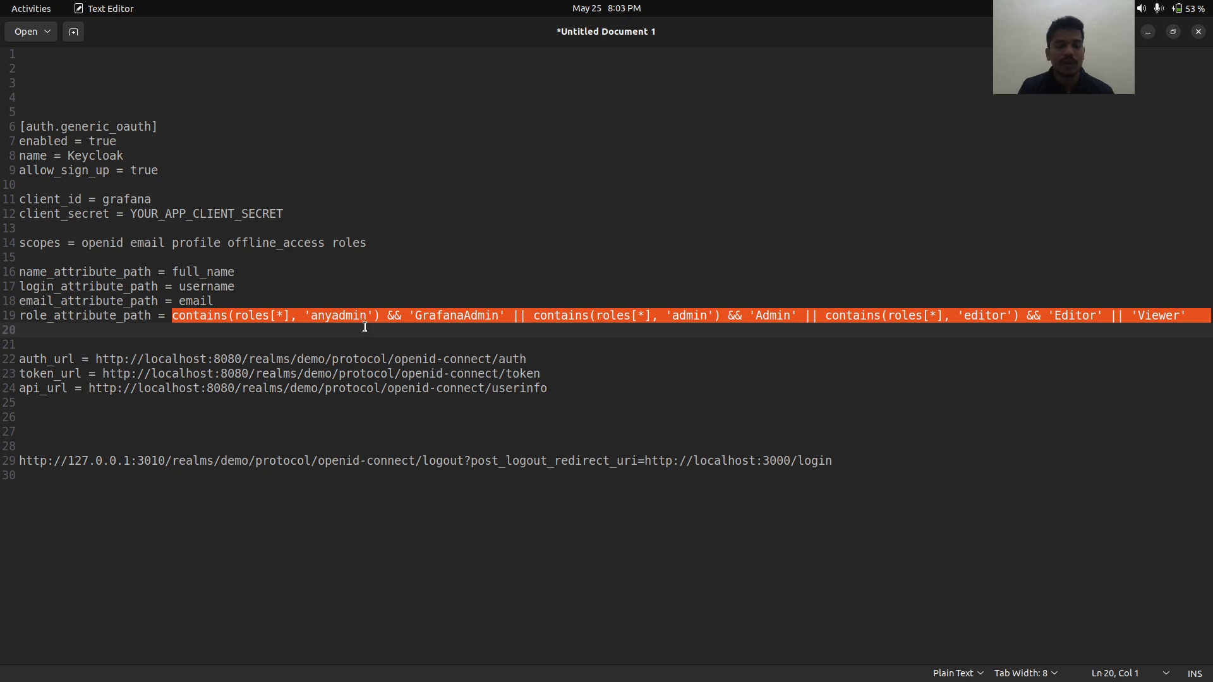
{"action": "key", "text": "alt+Tab"}
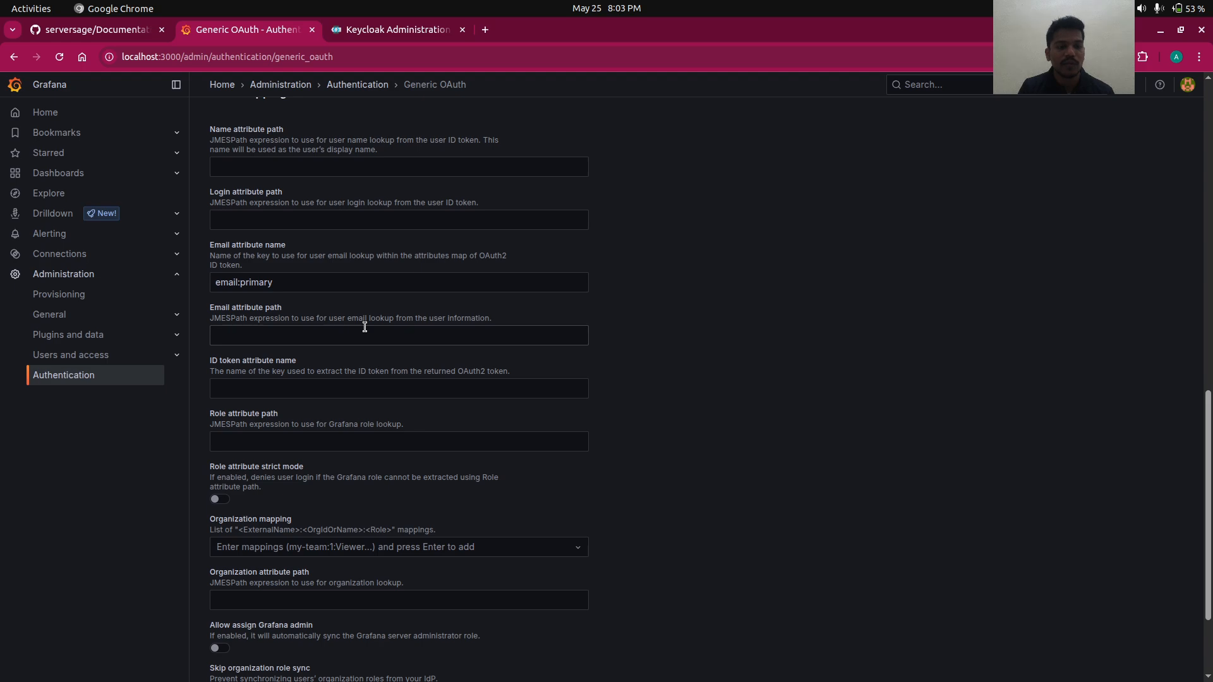
{"action": "key", "text": "alt+Tab"}
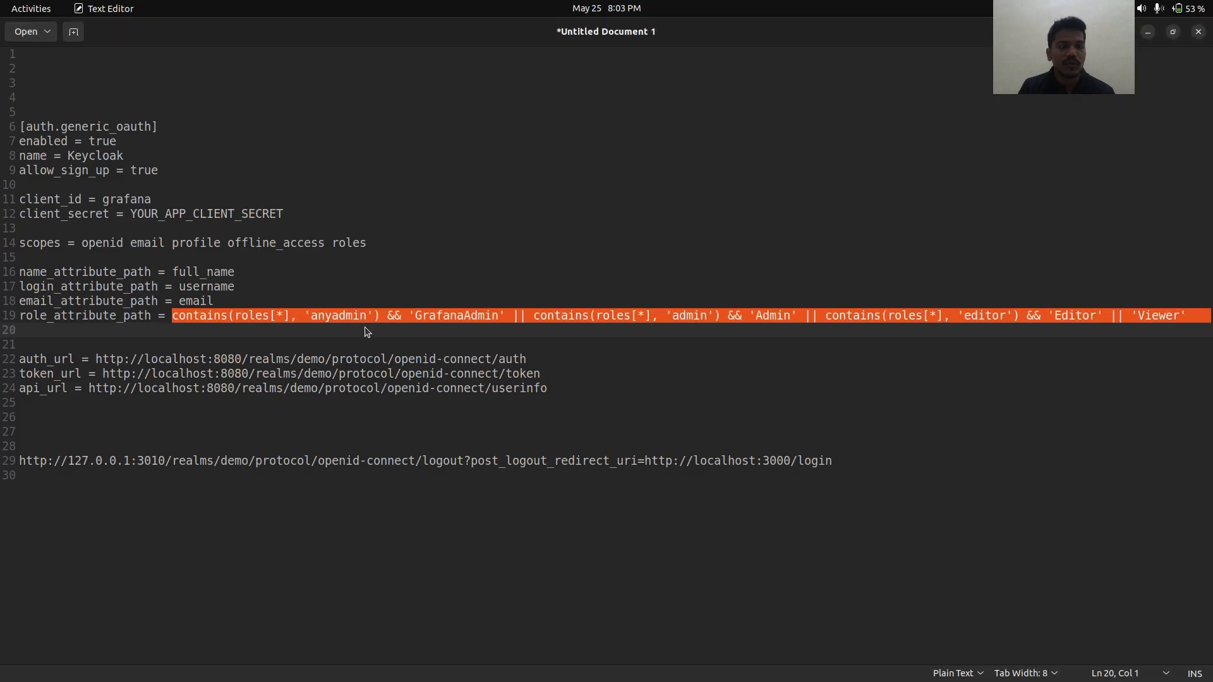
{"action": "key", "text": "alt+Tab"}
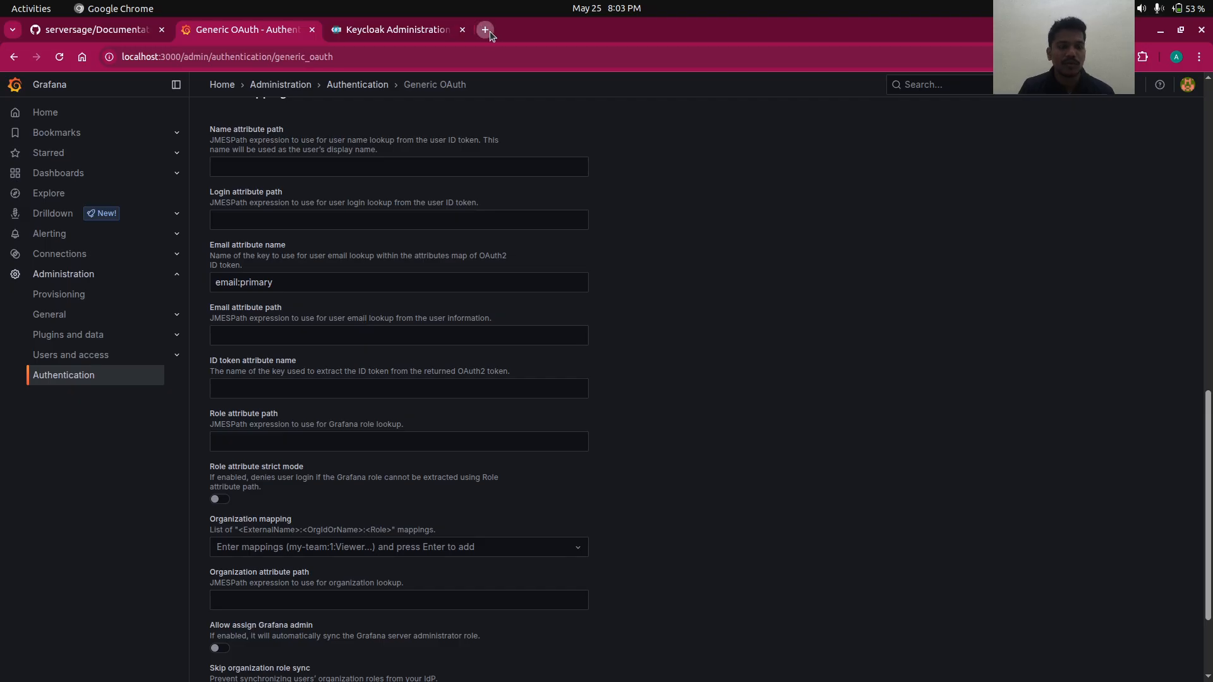
{"action": "left_click", "coordinate": [491, 32]}
{"action": "type", "text": "rm"}
{"action": "key", "text": "BackSpace"}
{"action": "key", "text": "BackSpace"}
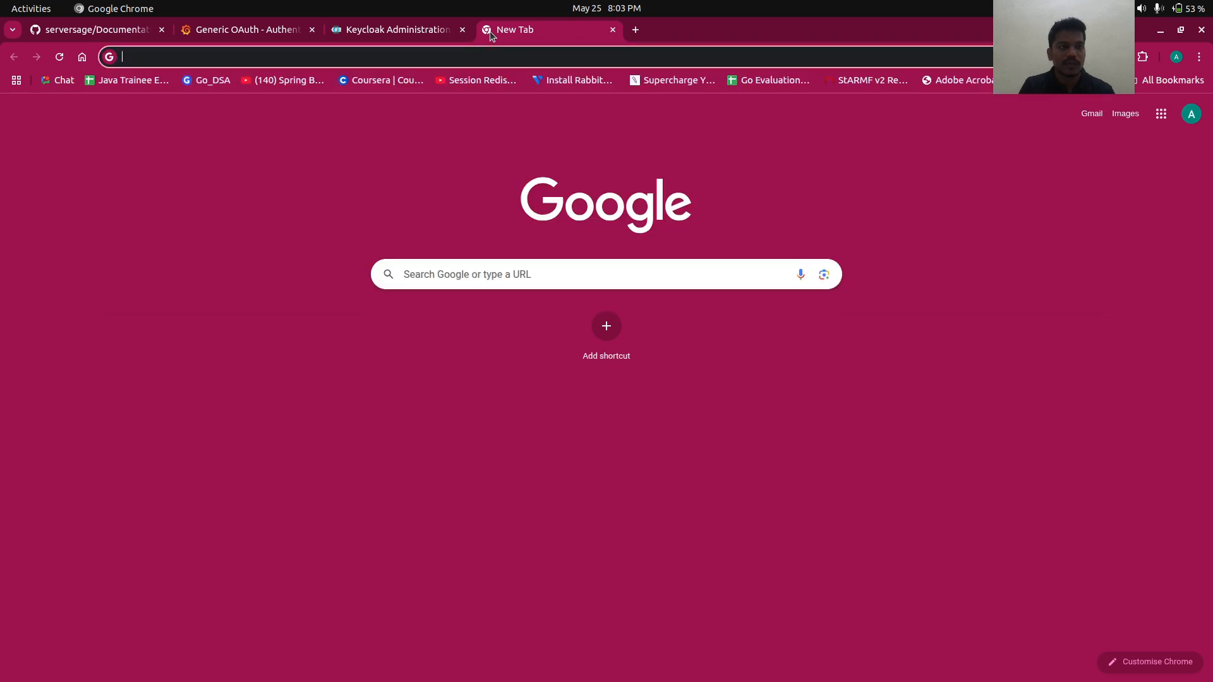
{"action": "type", "text": "remiges-aniket"}
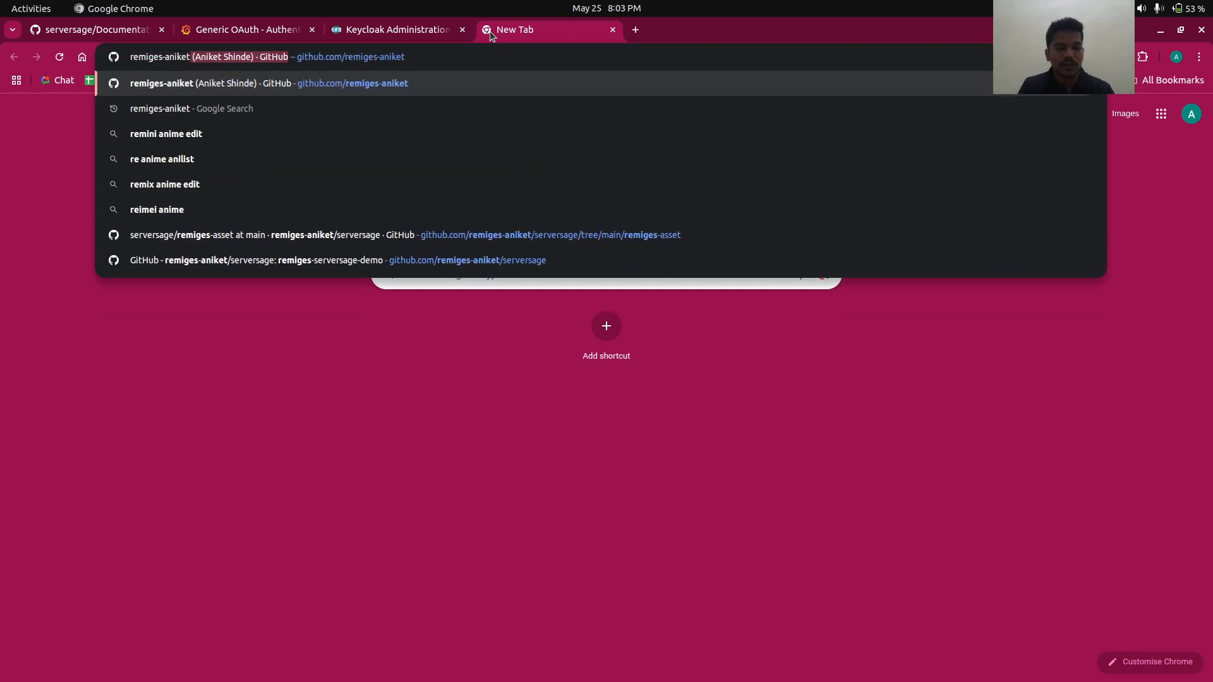
{"action": "key", "text": "Return"}
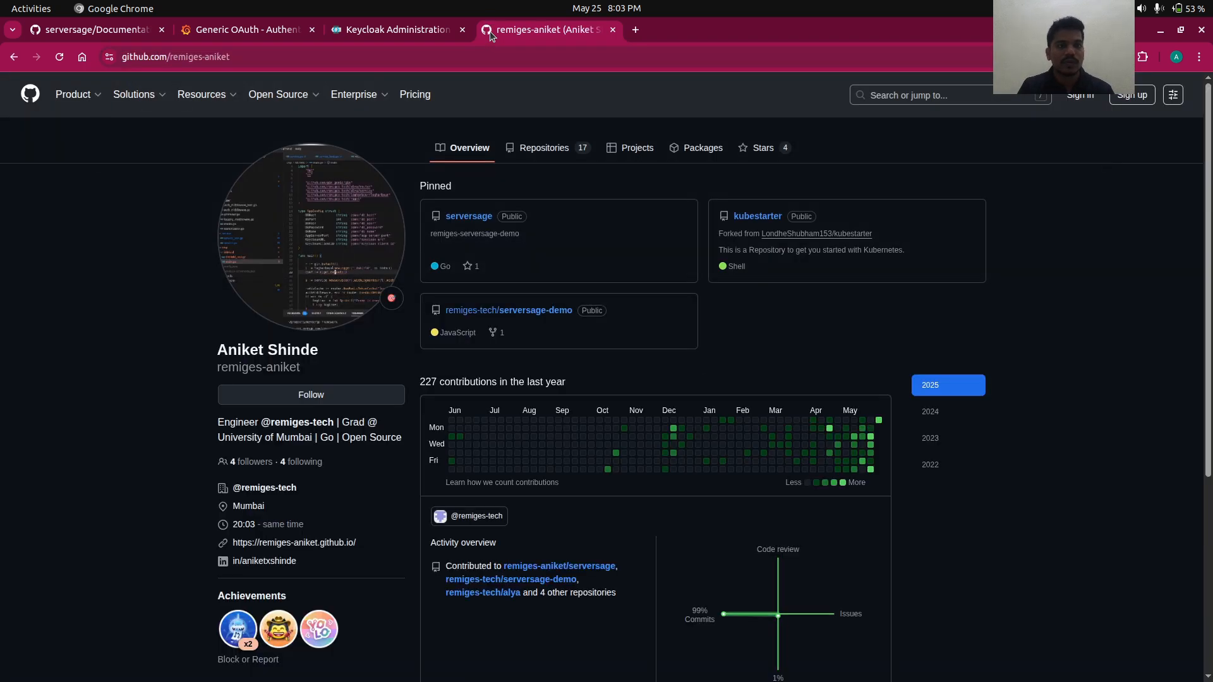
{"action": "left_click", "coordinate": [482, 219]}
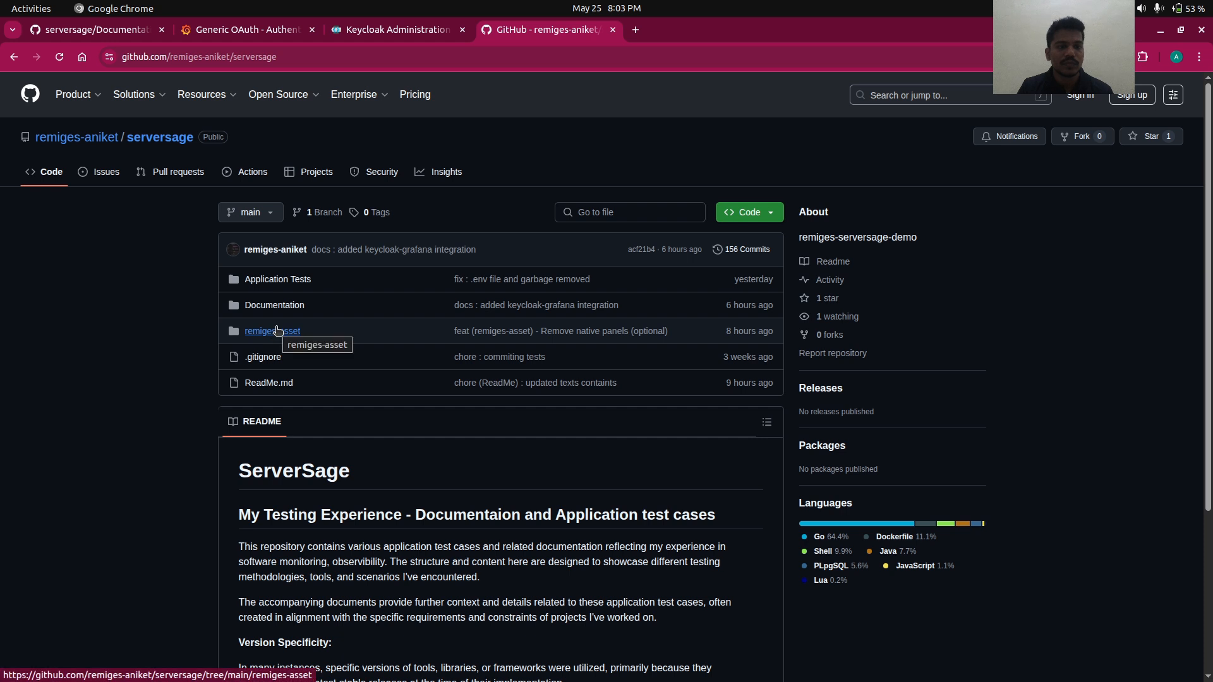
{"action": "left_click", "coordinate": [276, 307]}
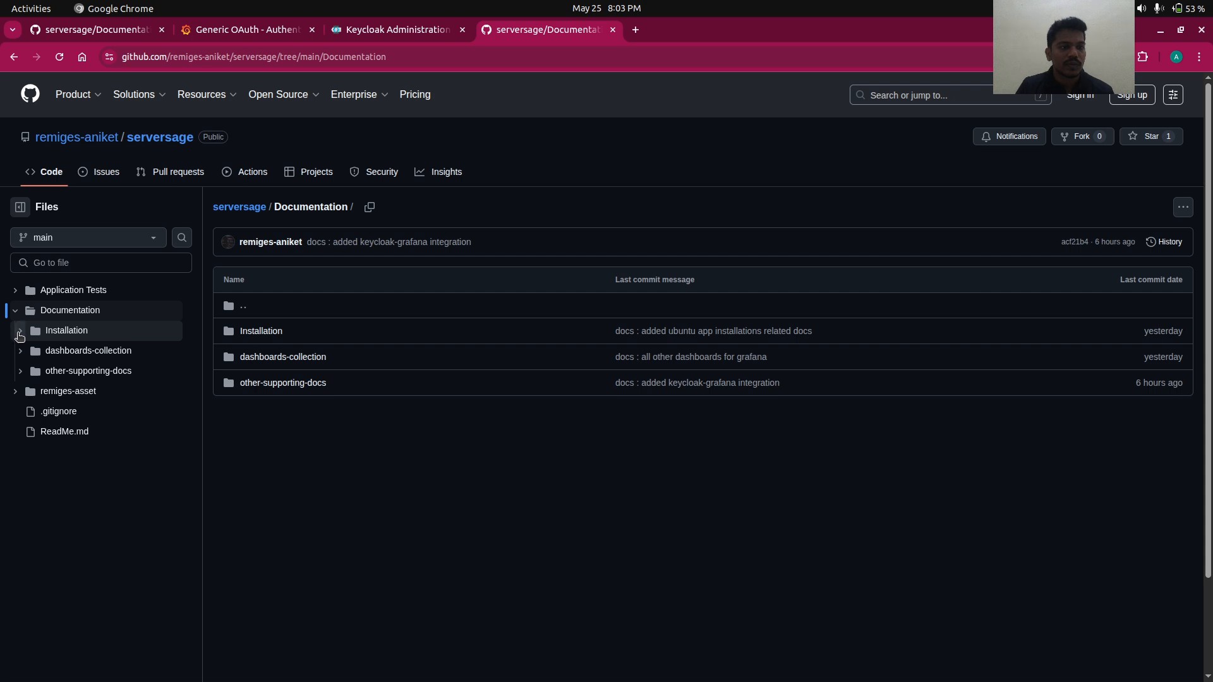
{"action": "left_click", "coordinate": [20, 371]}
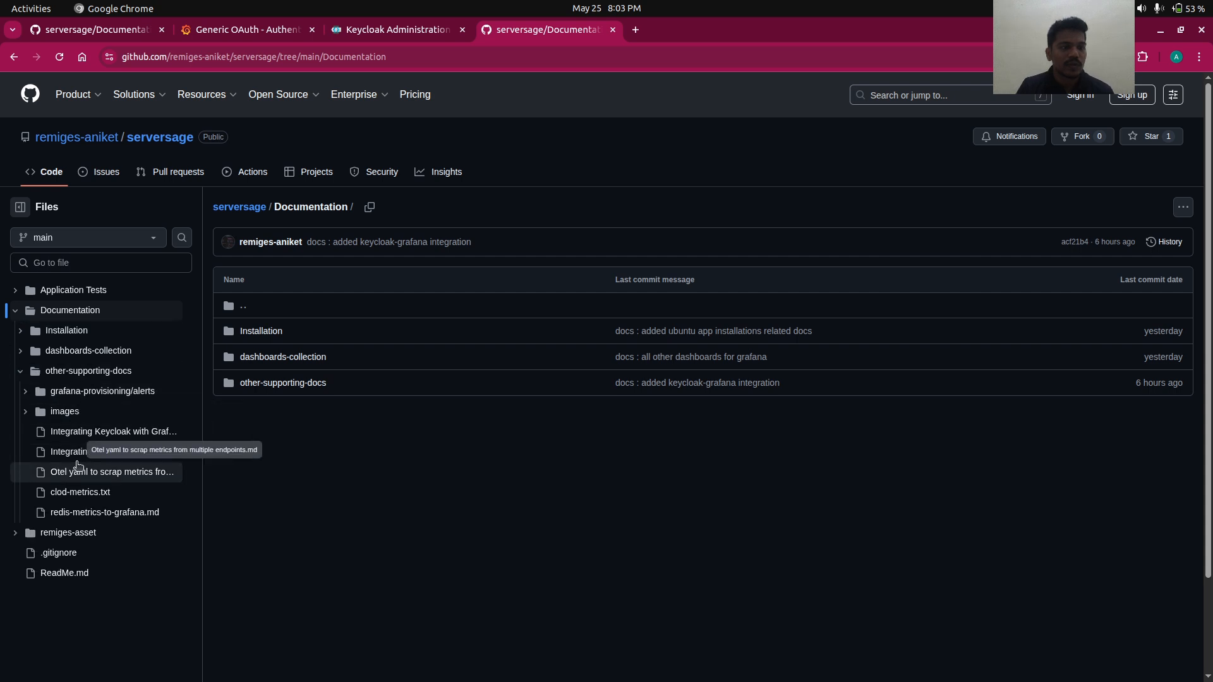
{"action": "left_click", "coordinate": [68, 440]}
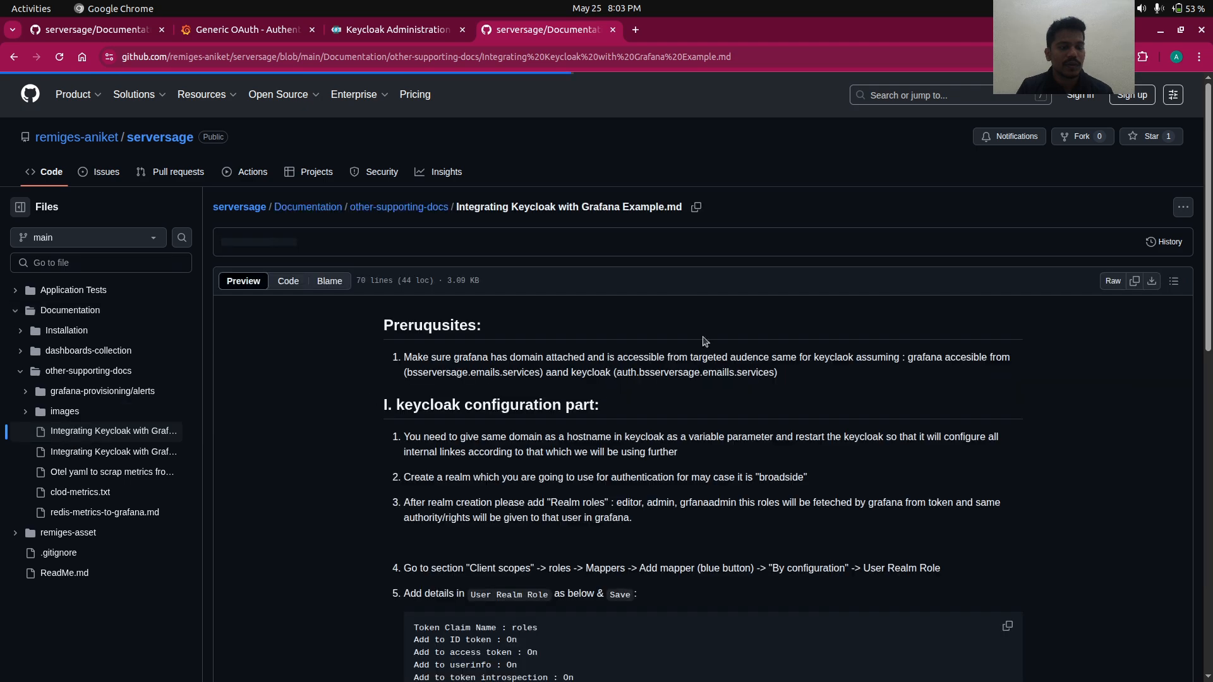
{"action": "scroll", "coordinate": [706, 339], "scroll_direction": "down", "scroll_amount": 10}
{"action": "scroll", "coordinate": [706, 340], "scroll_direction": "down", "scroll_amount": 15}
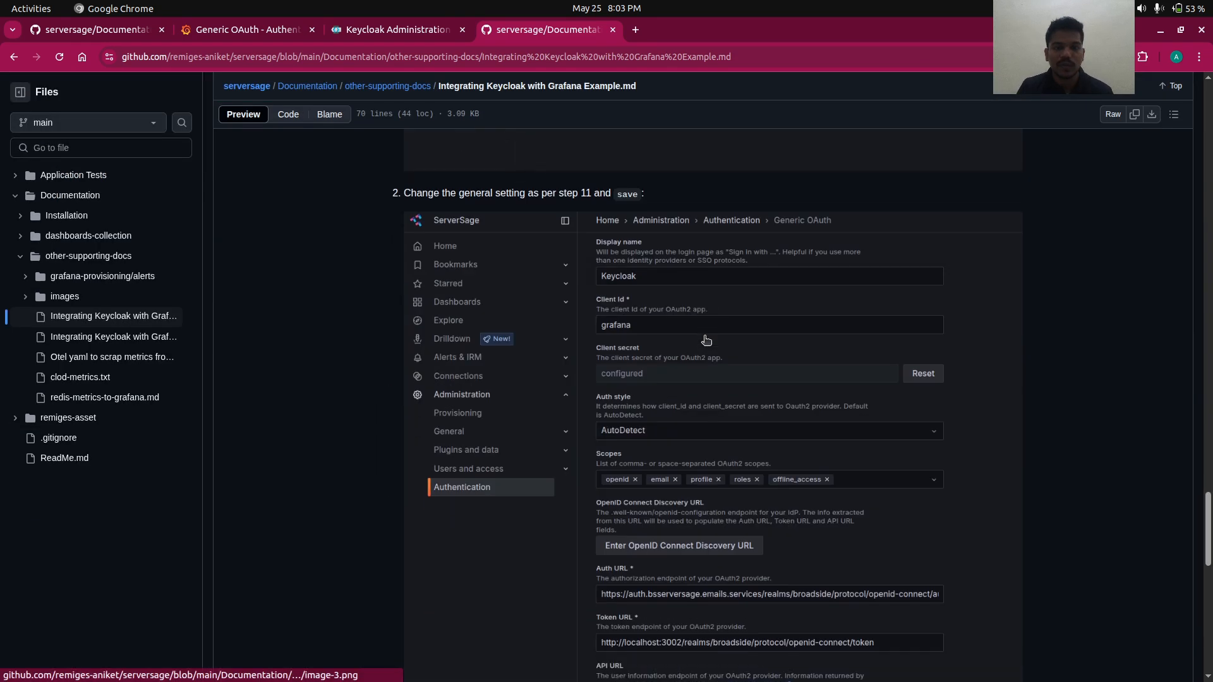
{"action": "scroll", "coordinate": [707, 340], "scroll_direction": "down", "scroll_amount": 5}
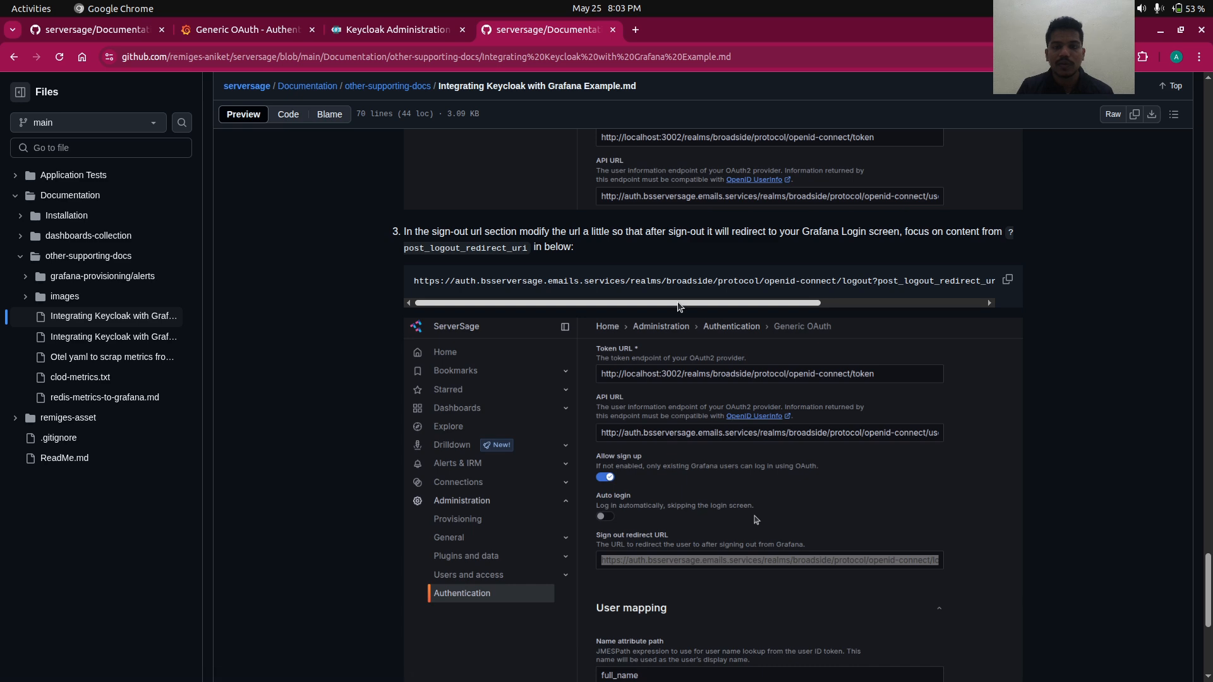
{"action": "scroll", "coordinate": [679, 307], "scroll_direction": "down", "scroll_amount": 10}
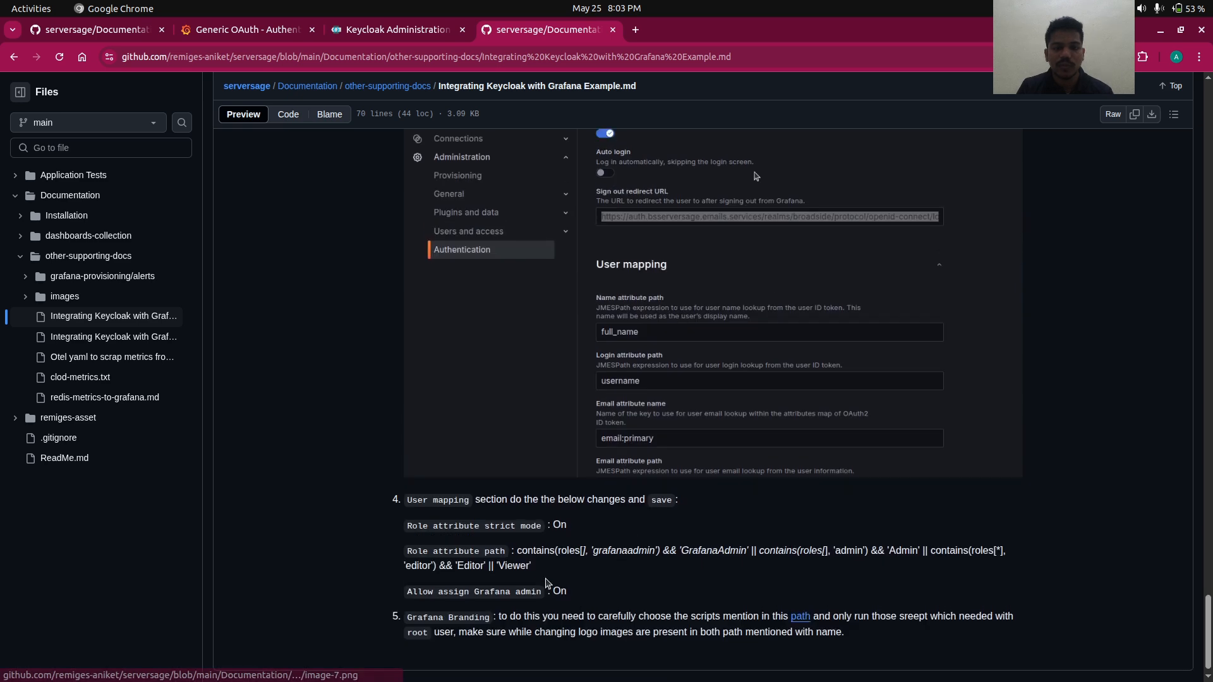
{"action": "left_click_drag", "start_coordinate": [534, 570], "coordinate": [514, 550]}
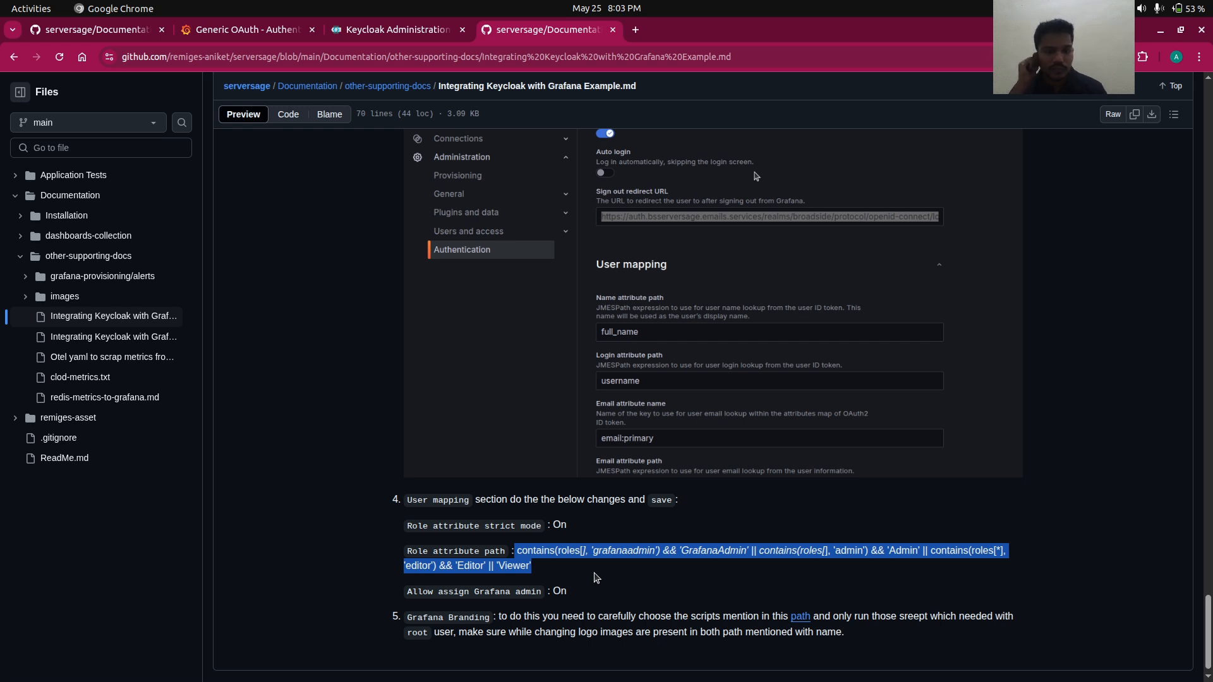
{"action": "left_click", "coordinate": [613, 29]}
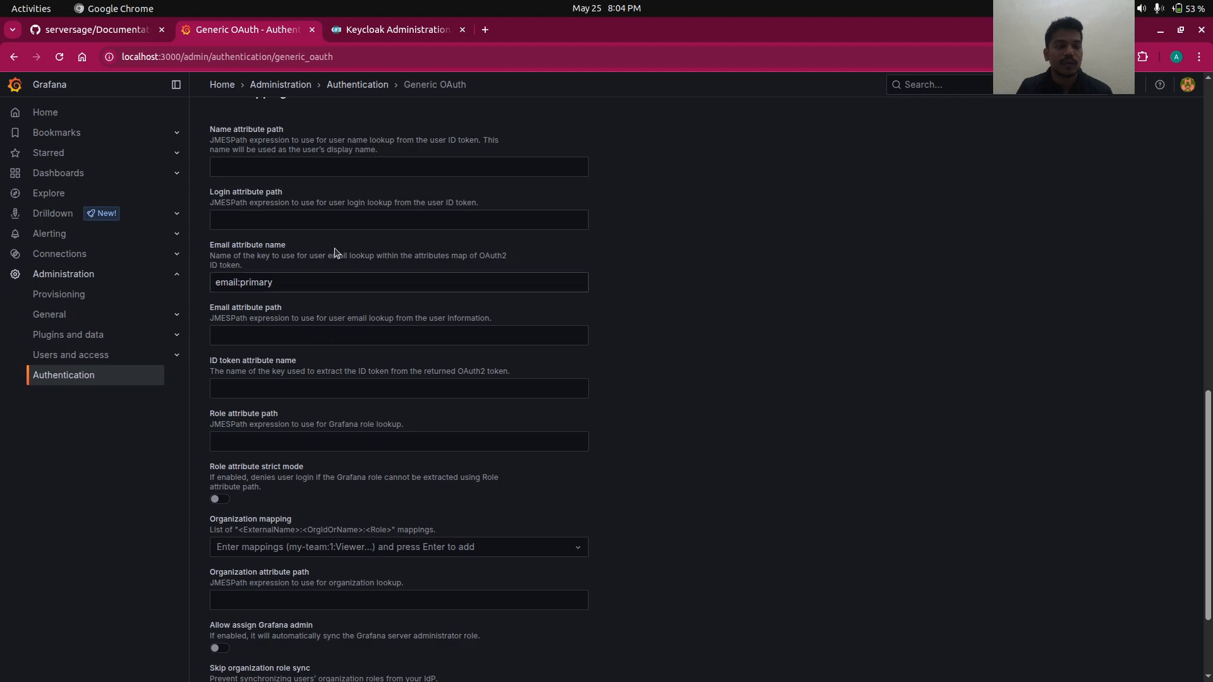
- Paste the anyadmin-to-GrafanaAdmin role expression into Role attribute path and enable Role attribute strict mode
{"action": "key", "text": "alt+Tab"}
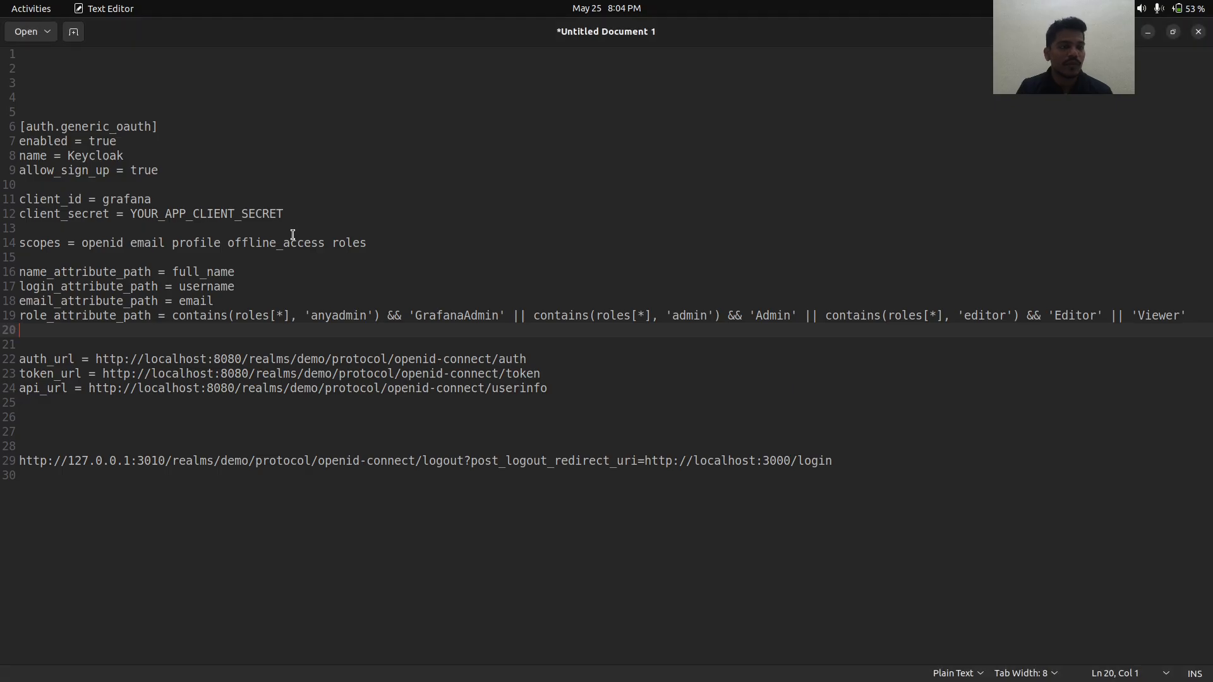
{"action": "key", "text": "alt+Tab"}
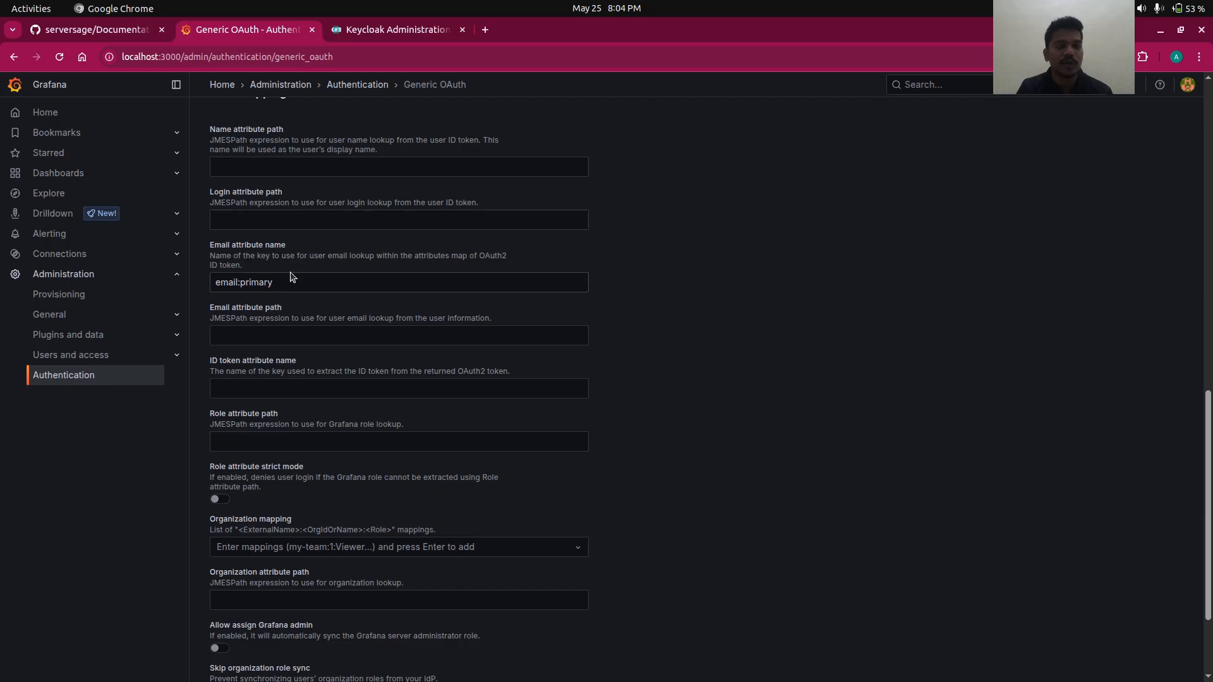
{"action": "left_click", "coordinate": [264, 440]}
{"action": "type", "text": "contains(roles[*], 'admin') && 'Admin' || contains(roles[*], 'editor') && 'Editor' || 'Viewer'"}
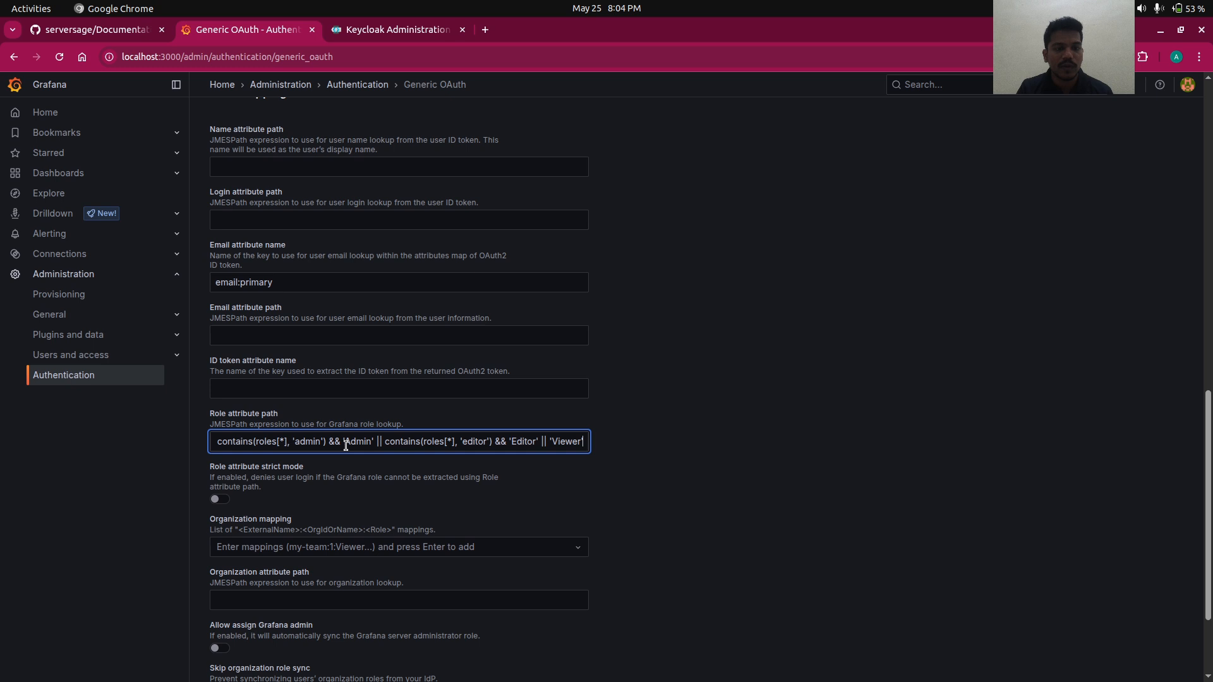
{"action": "double_click", "coordinate": [317, 437]}
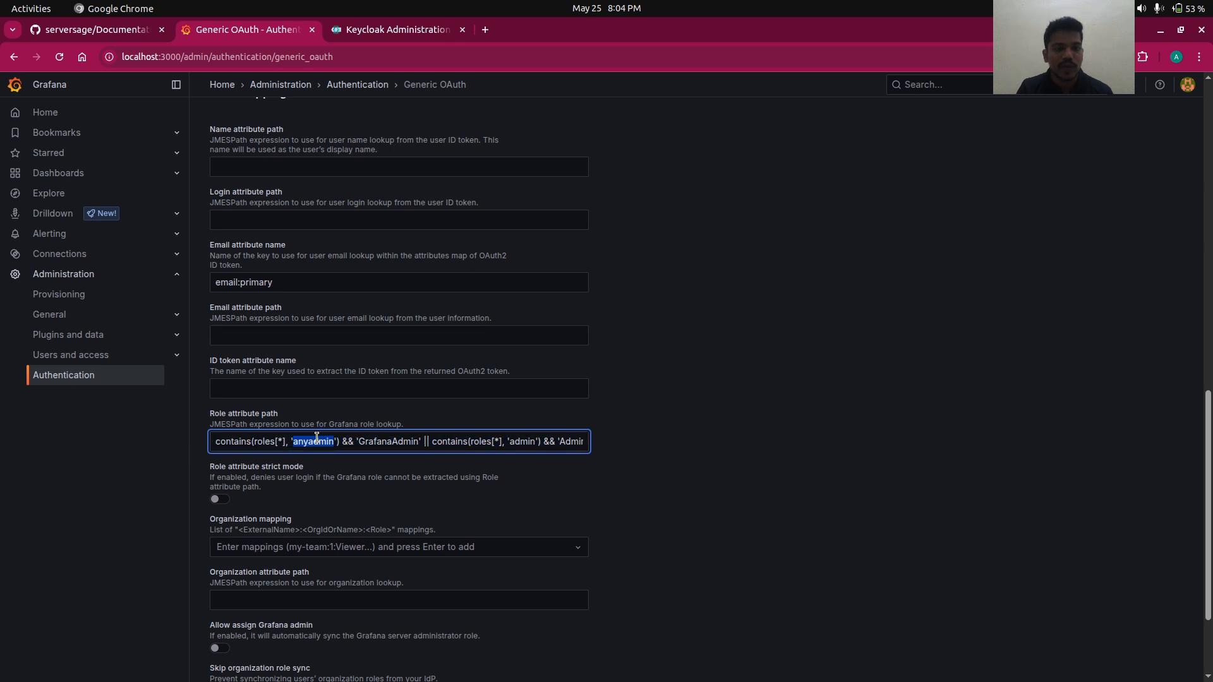
{"action": "double_click", "coordinate": [389, 441]}
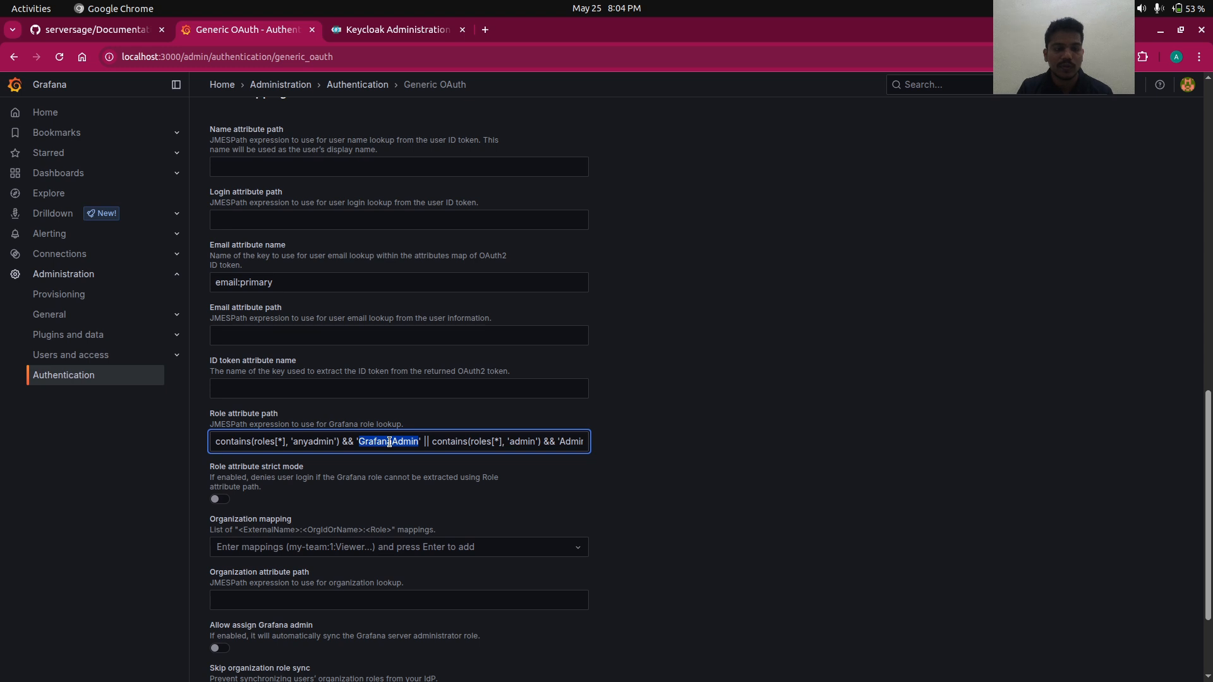
{"action": "left_click", "coordinate": [219, 499]}
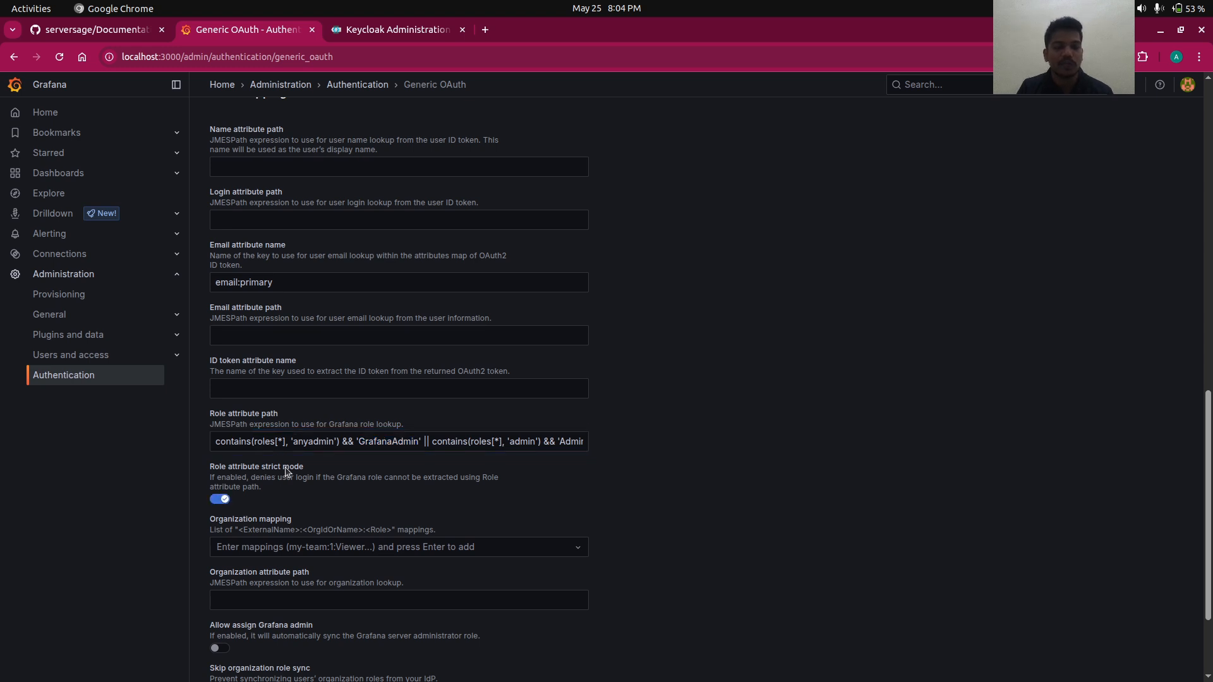
- Turn on Allow assign Grafana admin
{"action": "scroll", "coordinate": [286, 473], "scroll_direction": "down", "scroll_amount": 2}
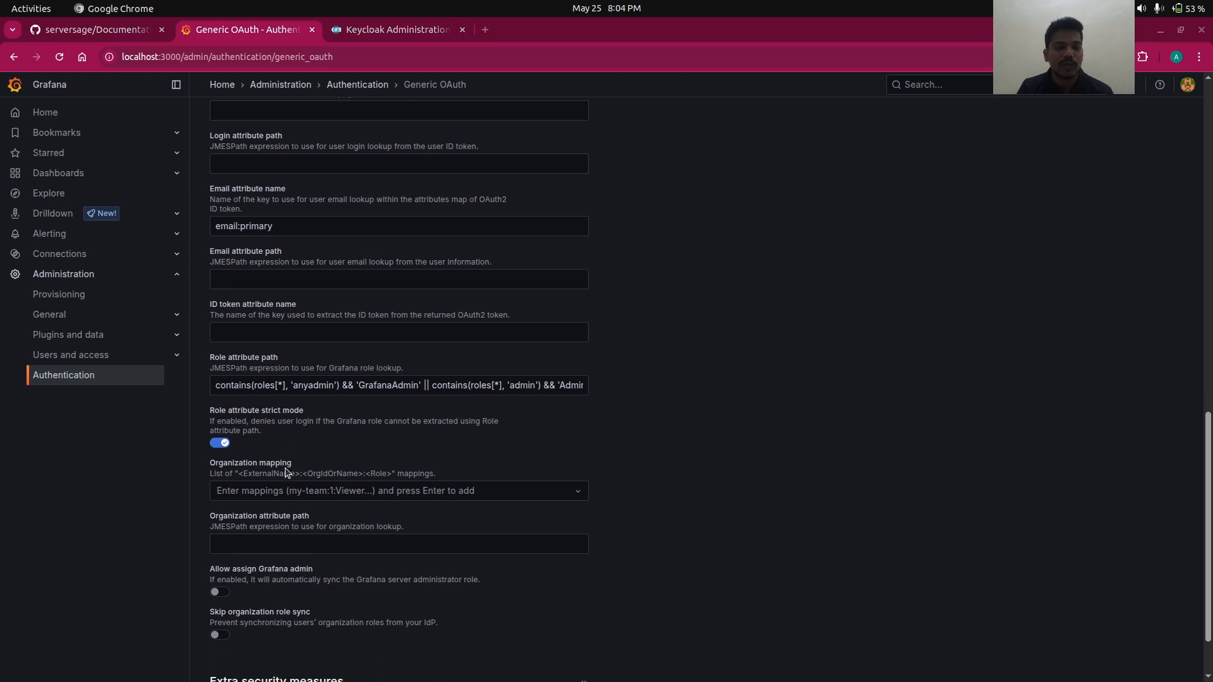
{"action": "scroll", "coordinate": [237, 582], "scroll_direction": "down", "scroll_amount": 3}
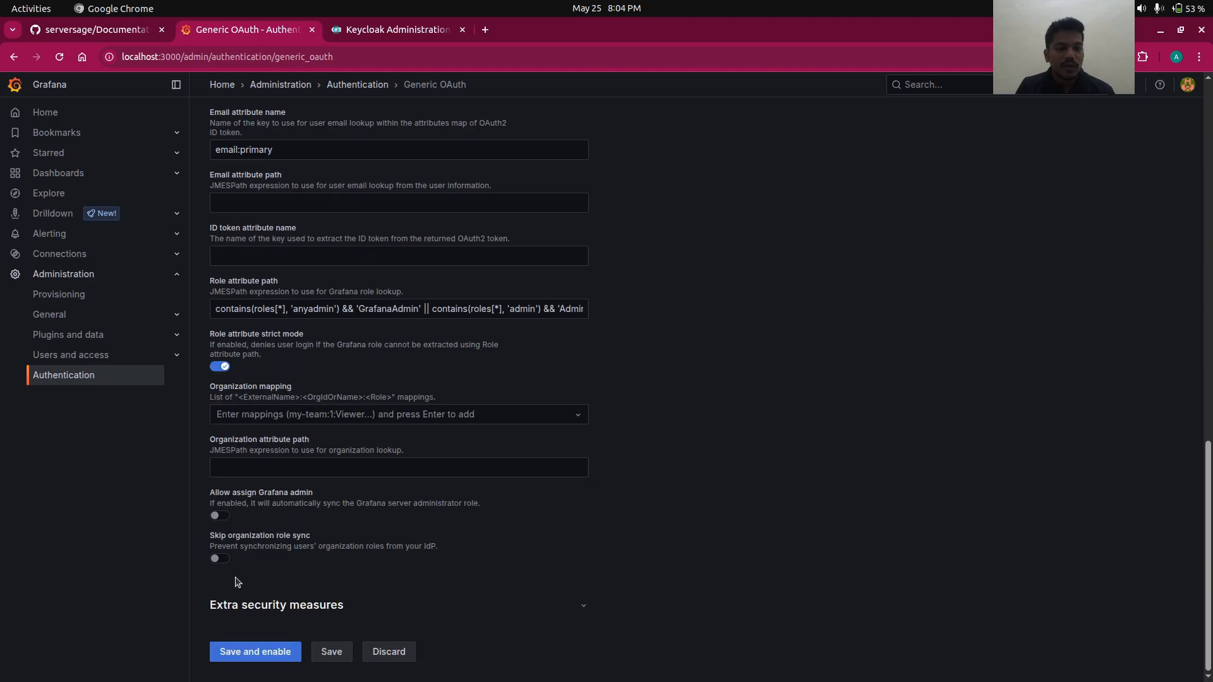
{"action": "left_click", "coordinate": [221, 517]}
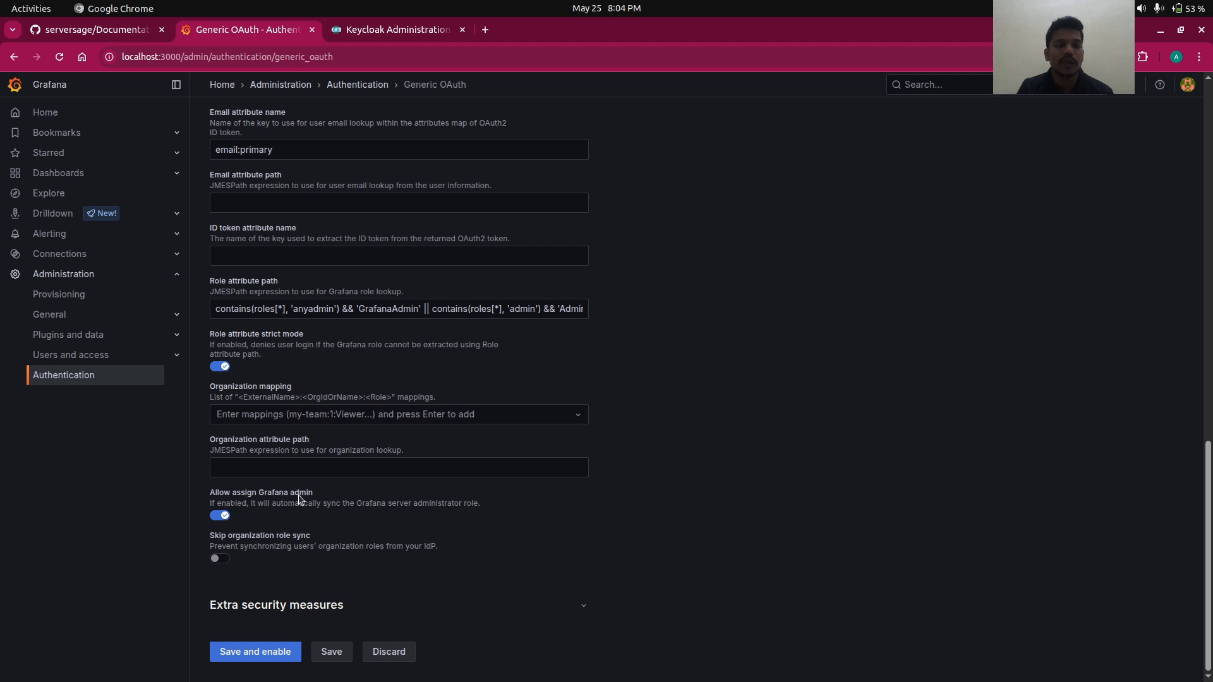
- Expand Extra security measures and enable Use refresh token and Use PKCE
{"action": "triple_click", "coordinate": [232, 605]}
{"action": "scroll", "coordinate": [233, 605], "scroll_direction": "down", "scroll_amount": 4}
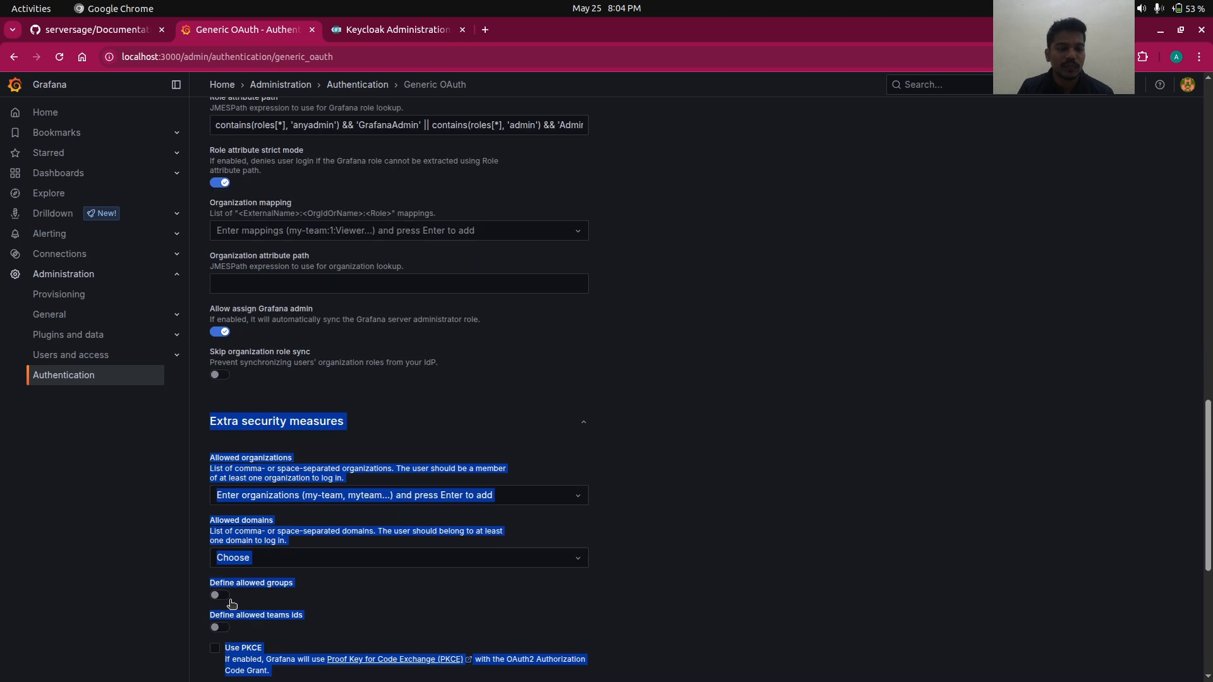
{"action": "left_click", "coordinate": [473, 378]}
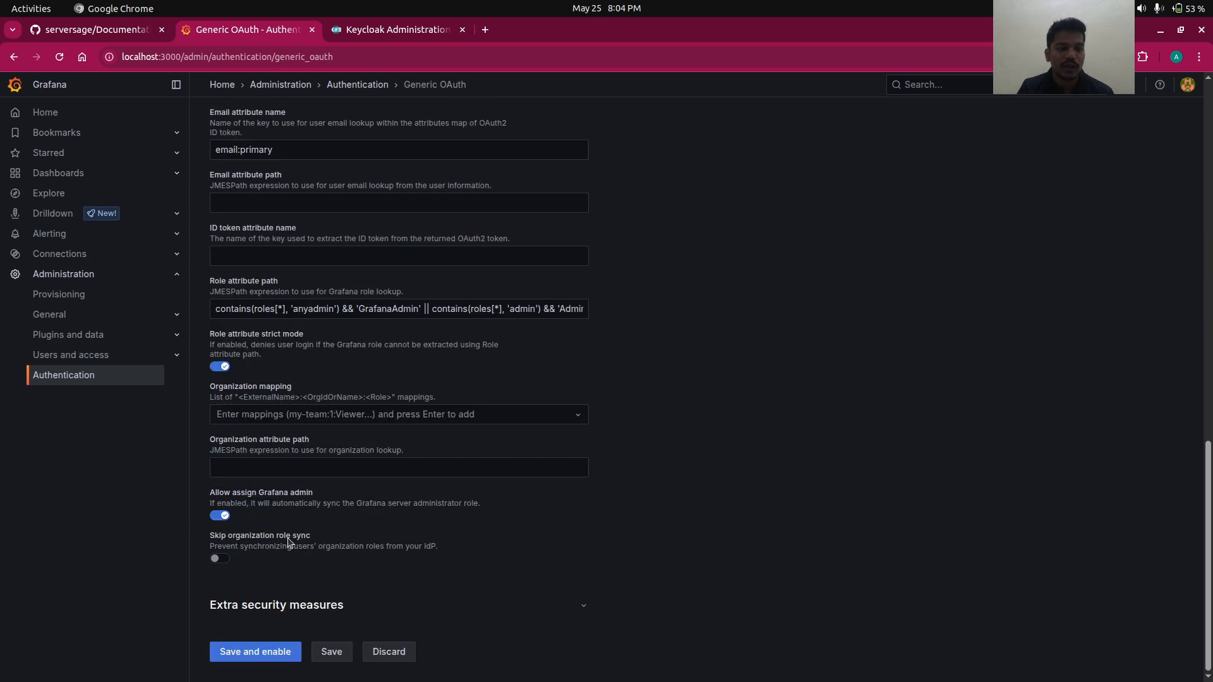
{"action": "left_click", "coordinate": [264, 601]}
{"action": "scroll", "coordinate": [264, 600], "scroll_direction": "down", "scroll_amount": 9}
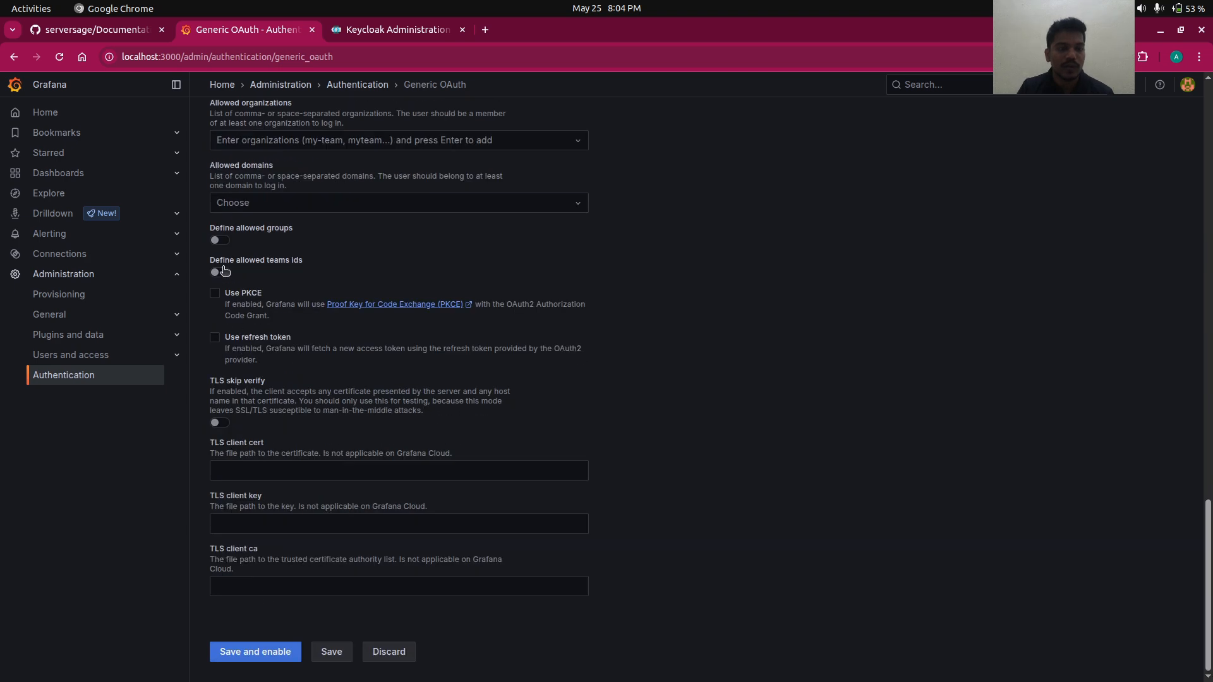
{"action": "left_click", "coordinate": [216, 338]}
{"action": "left_click", "coordinate": [215, 293]}
{"action": "scroll", "coordinate": [345, 272], "scroll_direction": "up", "scroll_amount": 3}
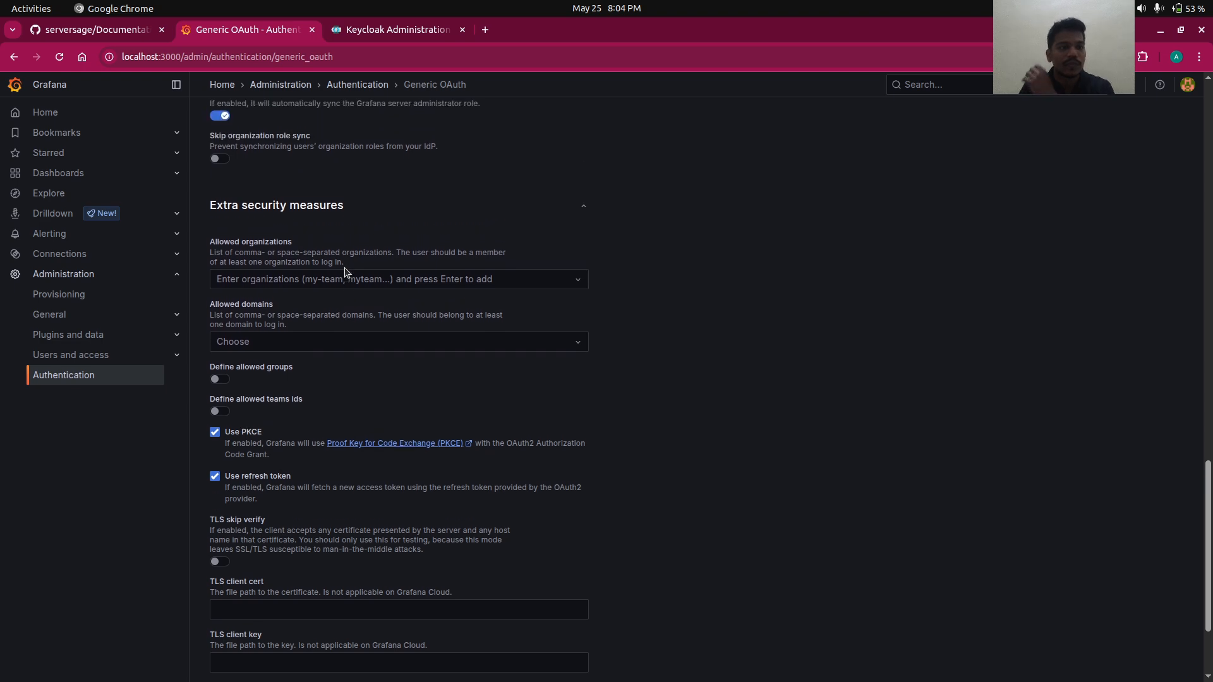
{"action": "scroll", "coordinate": [345, 273], "scroll_direction": "up", "scroll_amount": 12}
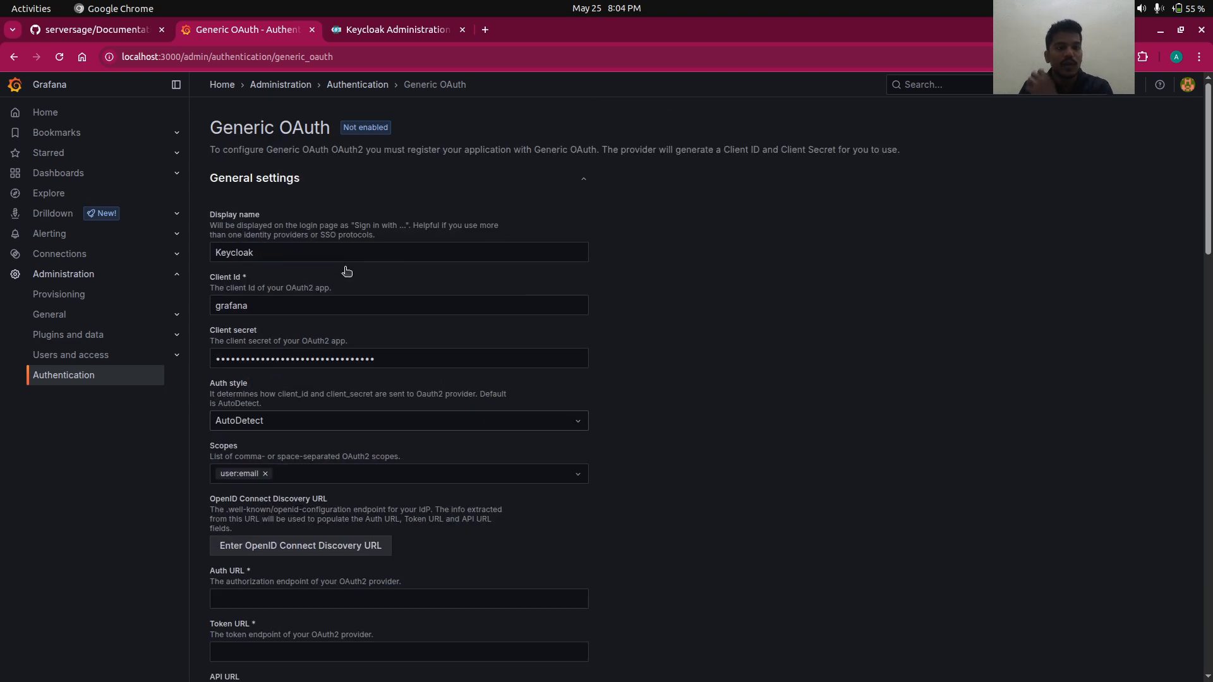
- Remove the user:email scope and add openid copied from the notes
{"action": "scroll", "coordinate": [325, 388], "scroll_direction": "down", "scroll_amount": 2}
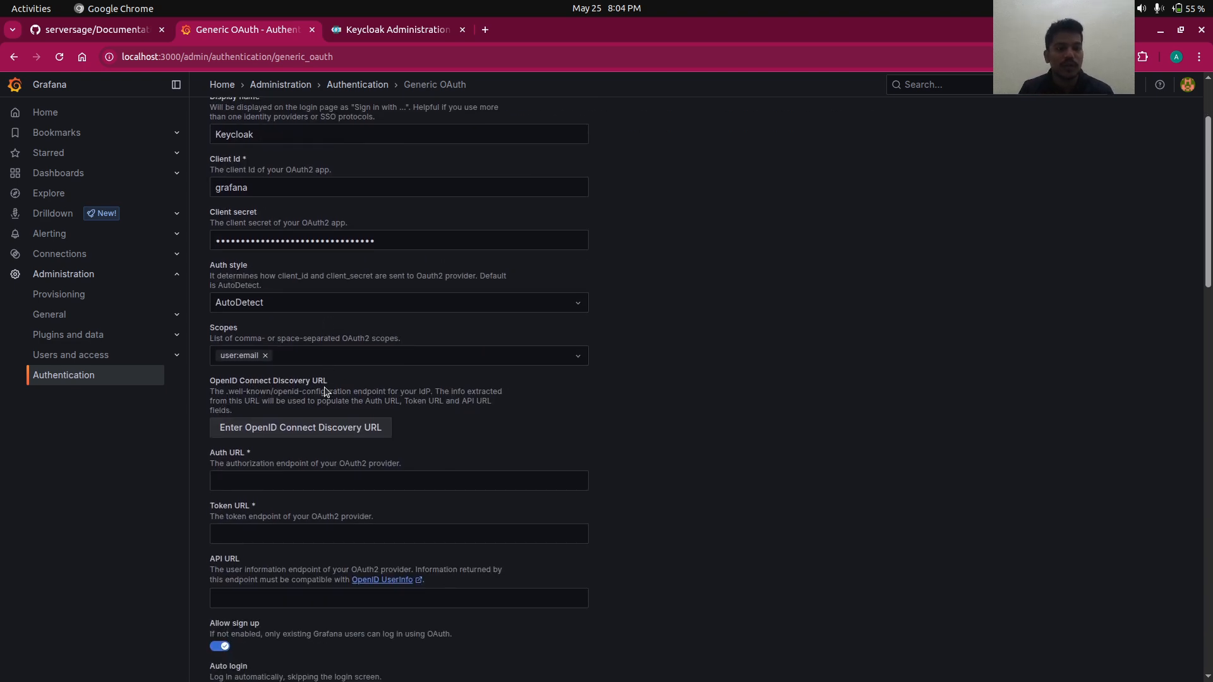
{"action": "left_click", "coordinate": [268, 358]}
{"action": "key", "text": "alt+Tab"}
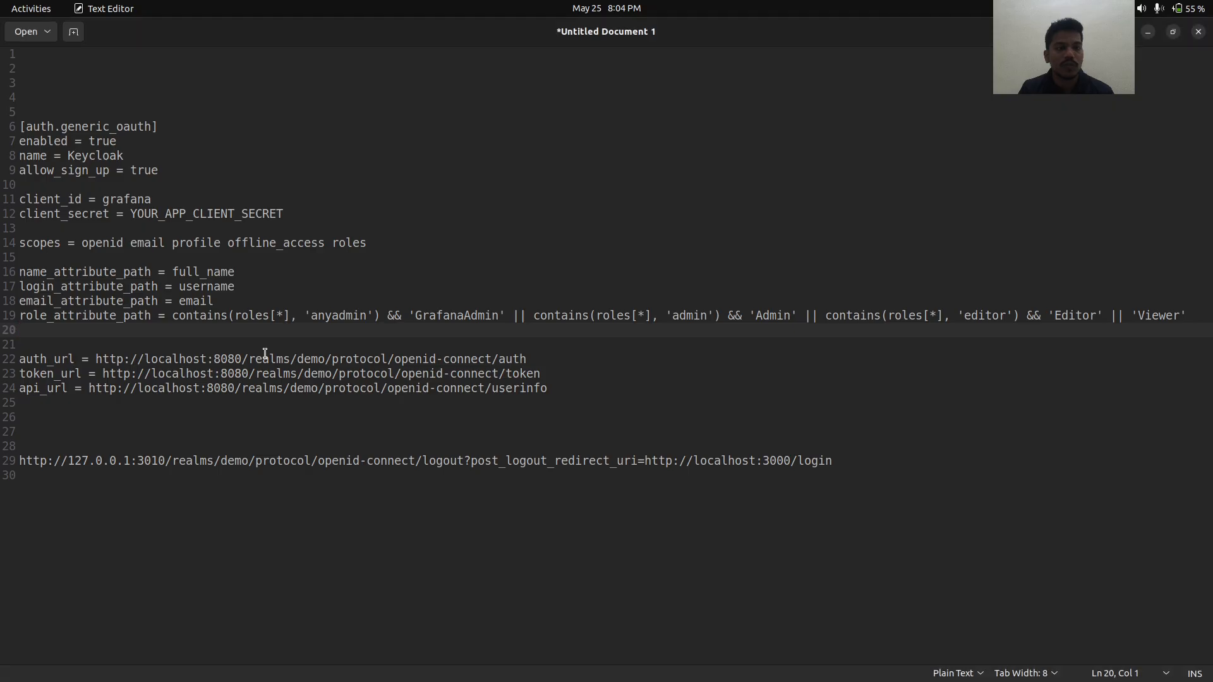
{"action": "double_click", "coordinate": [101, 243]}
{"action": "key", "text": "ctrl+c"}
{"action": "key", "text": "alt+Tab"}
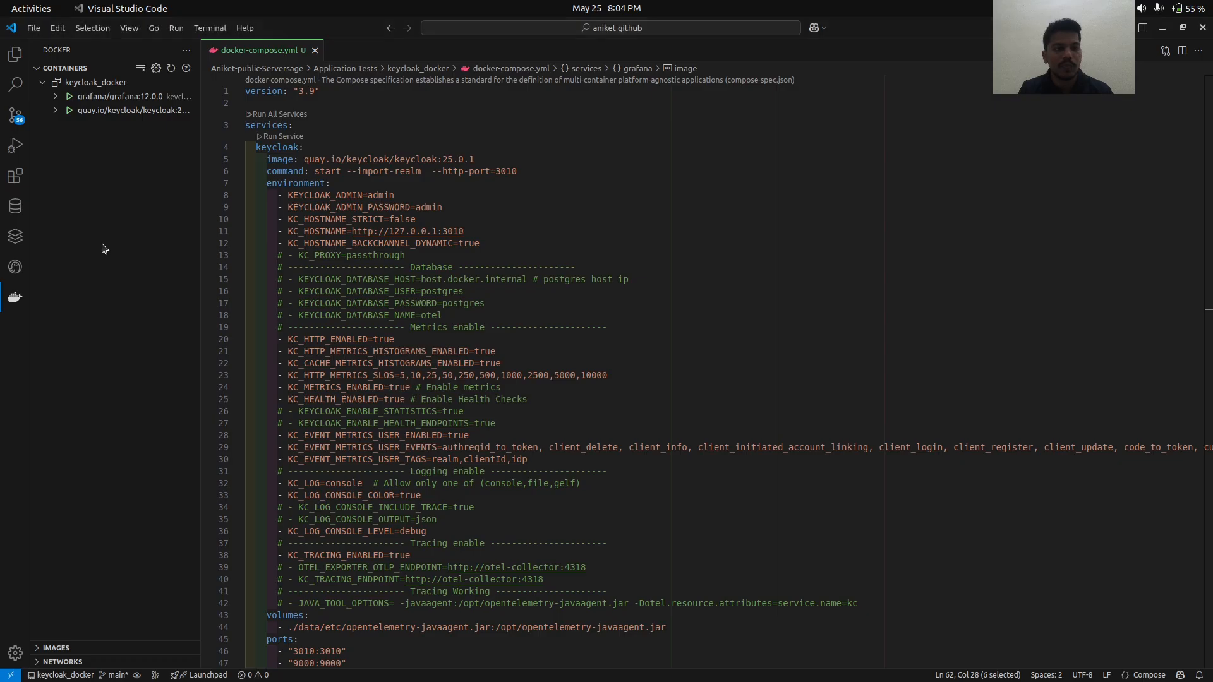
{"action": "key", "text": "alt+Tab"}
{"action": "key", "text": "alt+Tab"}
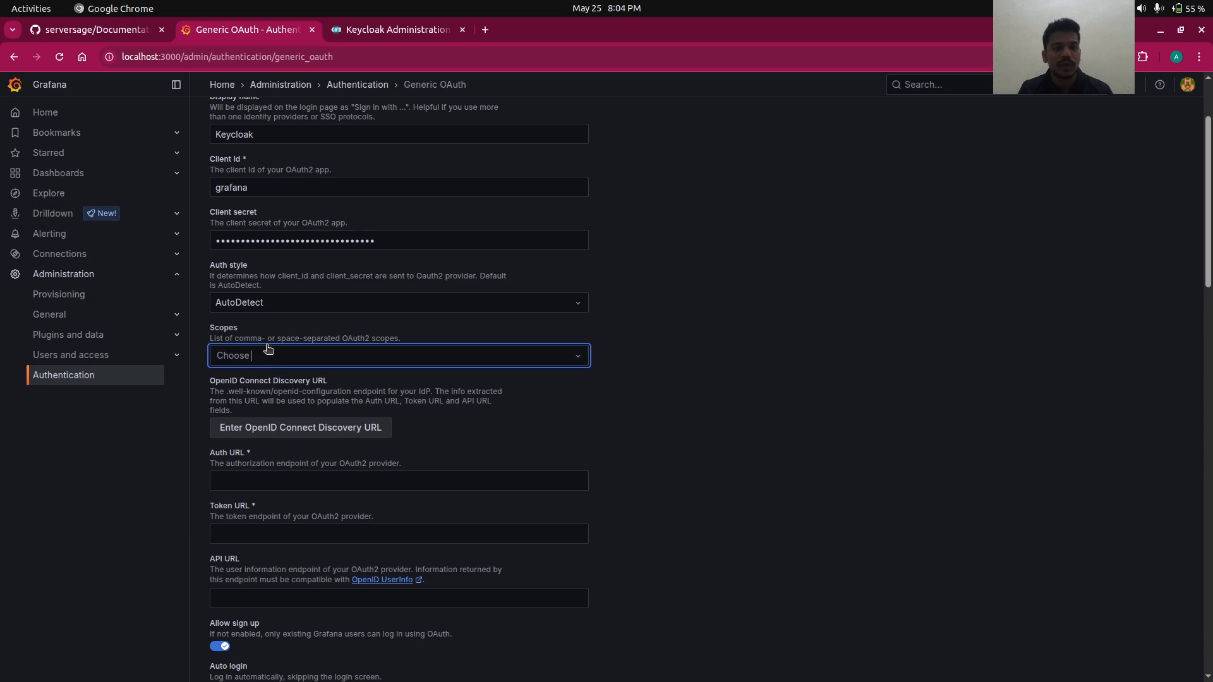
{"action": "key", "text": "ctrl+v"}
- Add the email and profile scopes copied from the notes
{"action": "key", "text": "alt+Tab"}
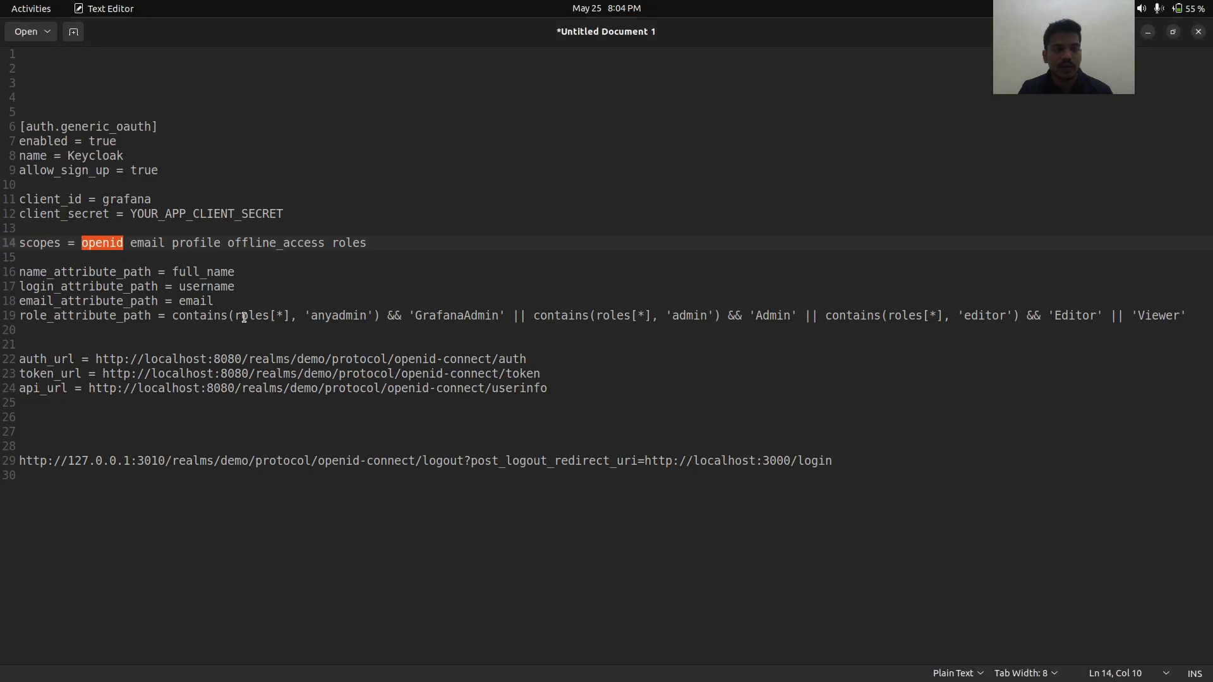
{"action": "double_click", "coordinate": [146, 242]}
{"action": "key", "text": "ctrl+c"}
{"action": "key", "text": "alt+Tab"}
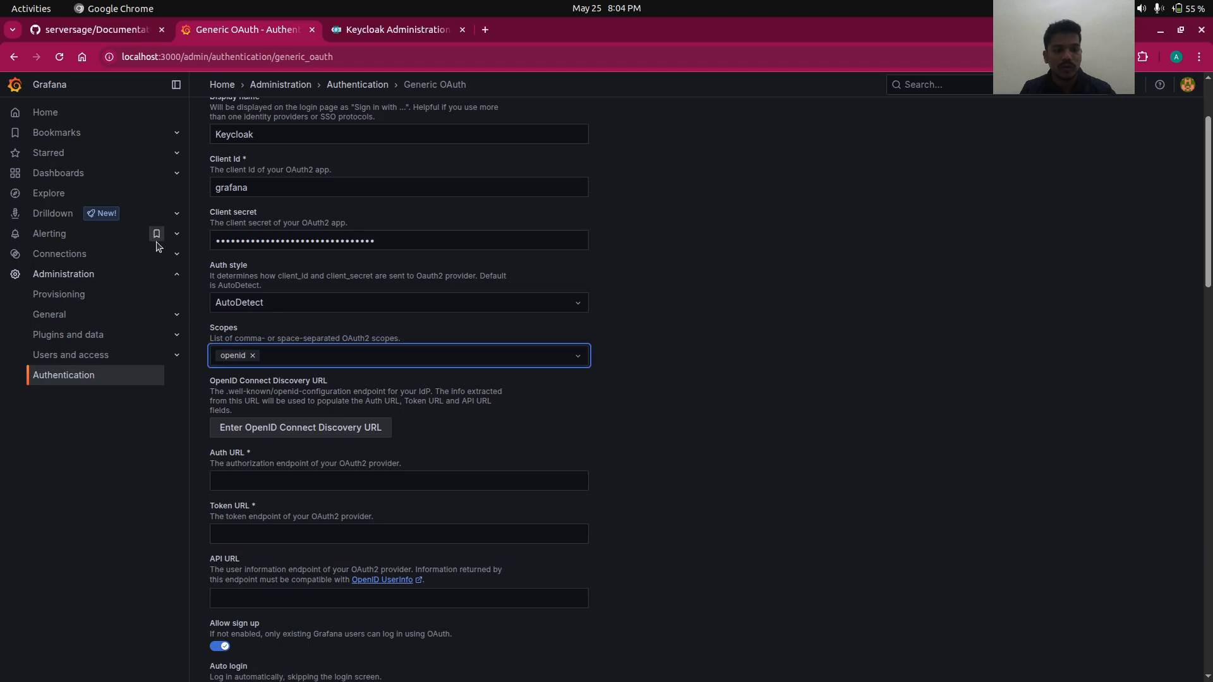
{"action": "key", "text": "ctrl+v"}
{"action": "key", "text": "Return"}
{"action": "key", "text": "alt+Tab"}
{"action": "double_click", "coordinate": [187, 243]}
{"action": "key", "text": "ctrl+c"}
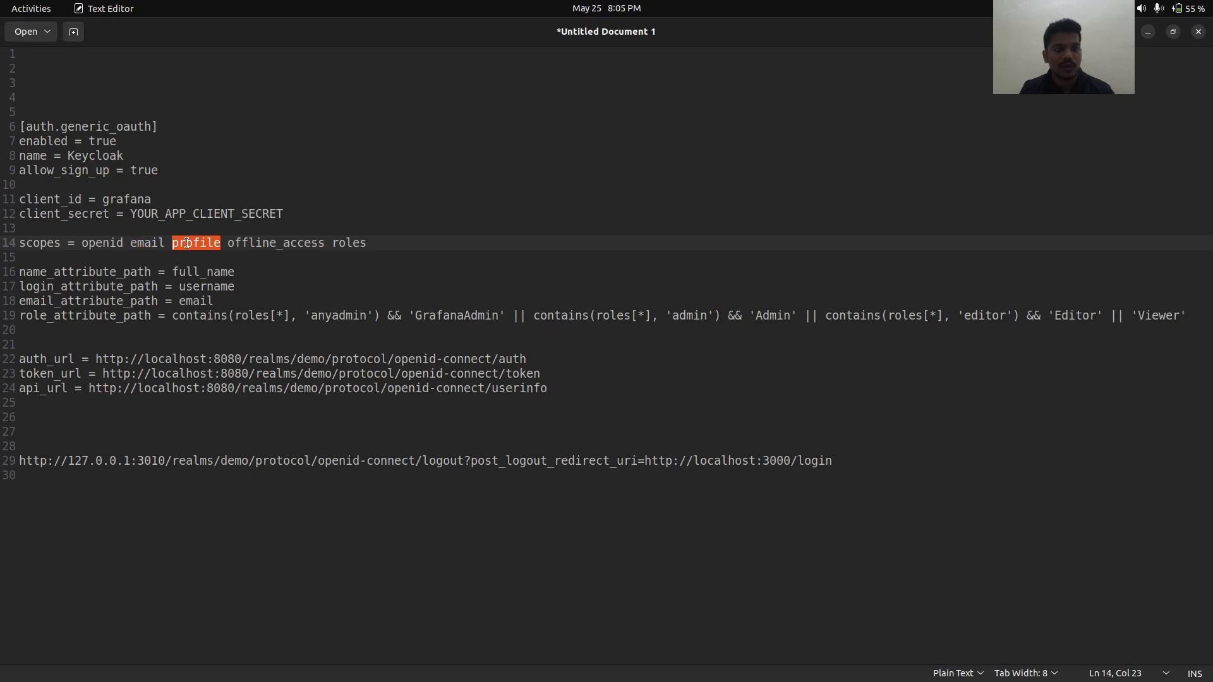
{"action": "key", "text": "alt+Tab"}
{"action": "key", "text": "ctrl+v"}
{"action": "key", "text": "Return"}
- Add the offline_access and roles scopes copied from the notes
{"action": "key", "text": "alt+Tab"}
{"action": "double_click", "coordinate": [248, 243]}
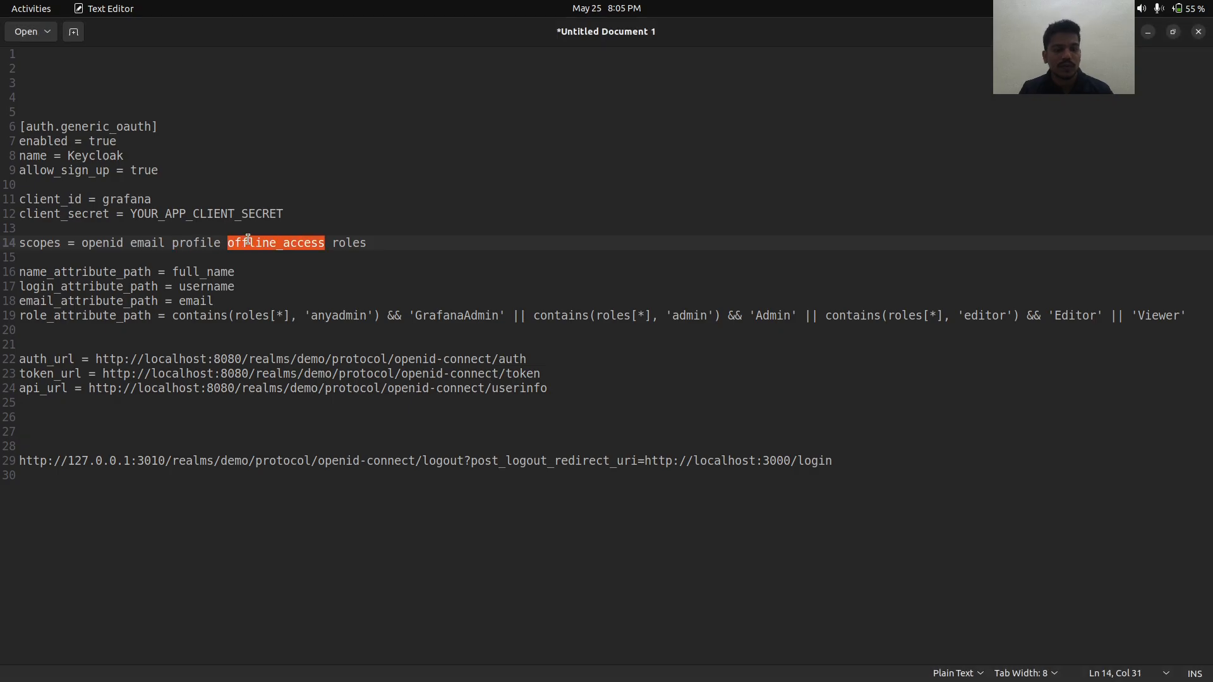
{"action": "key", "text": "alt+Tab"}
{"action": "type", "text": "offline_access"}
{"action": "key", "text": "Return"}
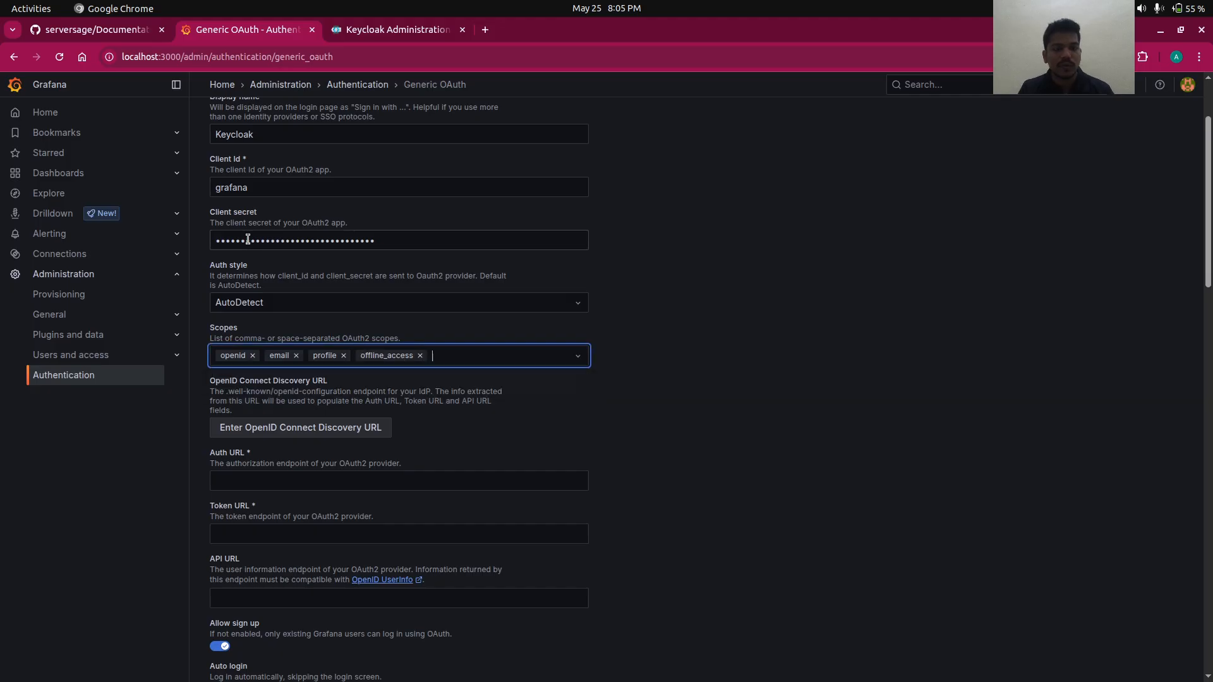
{"action": "key", "text": "alt+Tab"}
{"action": "double_click", "coordinate": [349, 244]}
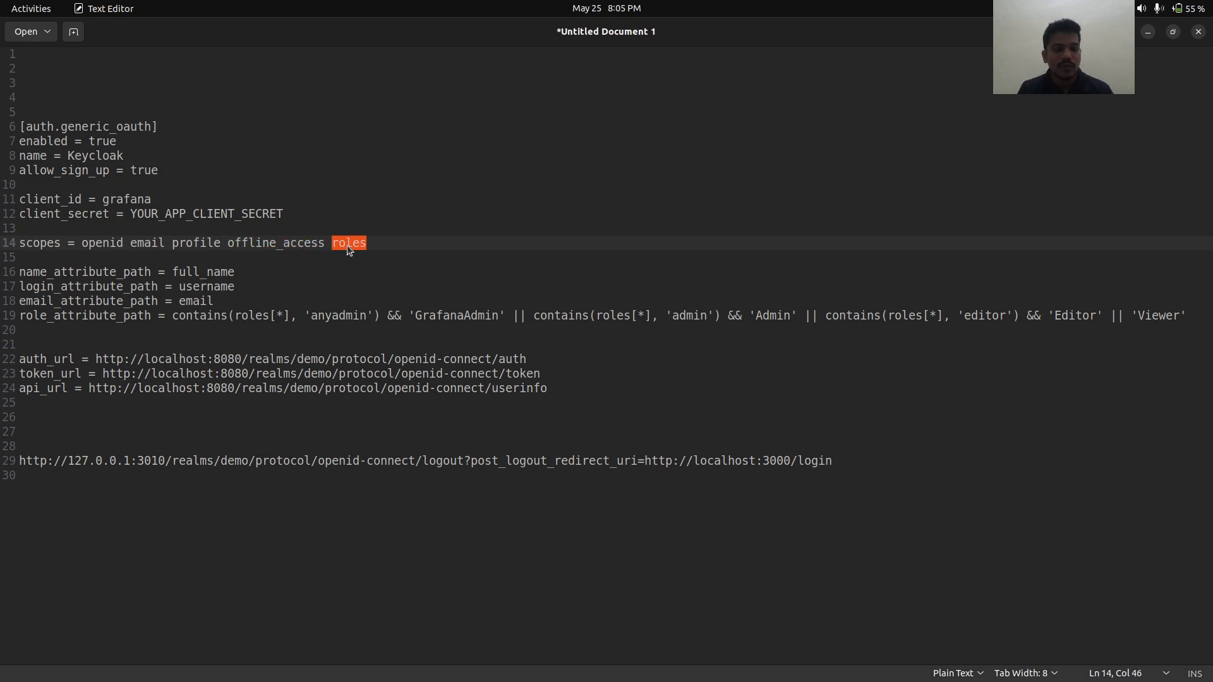
{"action": "key", "text": "alt+Tab"}
{"action": "type", "text": "roles"}
{"action": "key", "text": "Return"}
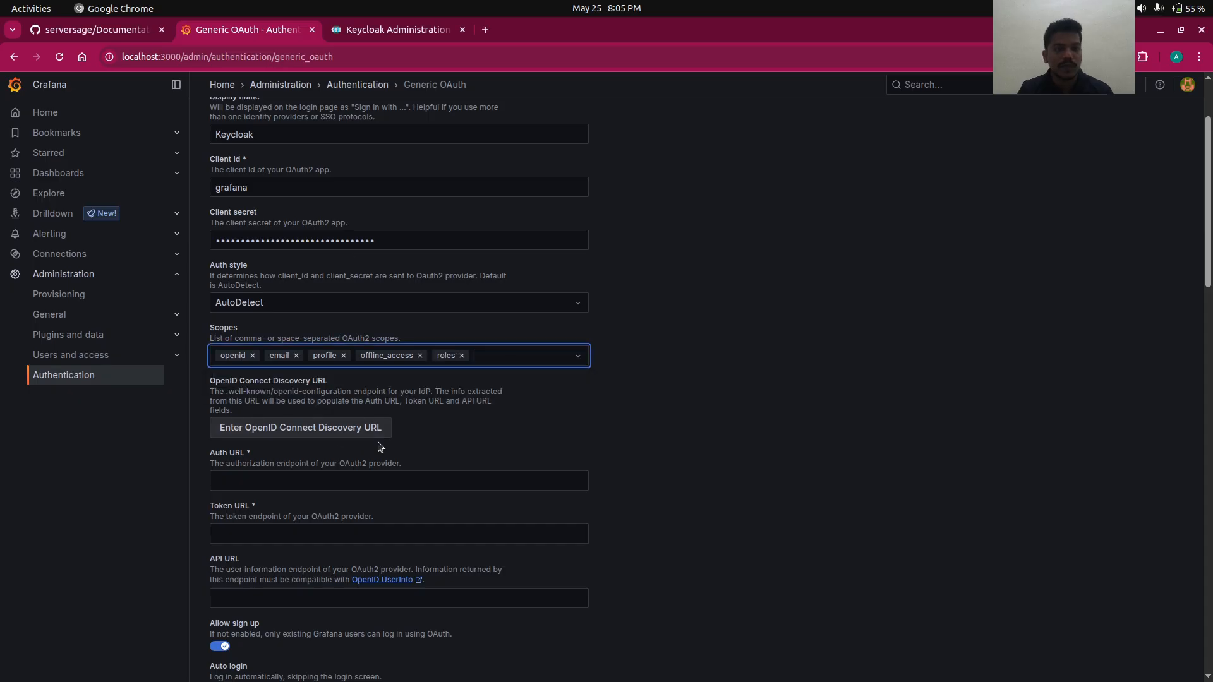
{"action": "scroll", "coordinate": [380, 448], "scroll_direction": "down", "scroll_amount": 2}
- Locate the empty Auth, Token, API and sign-out redirect URL fields, then switch to Keycloak
{"action": "scroll", "coordinate": [380, 447], "scroll_direction": "down", "scroll_amount": 3}
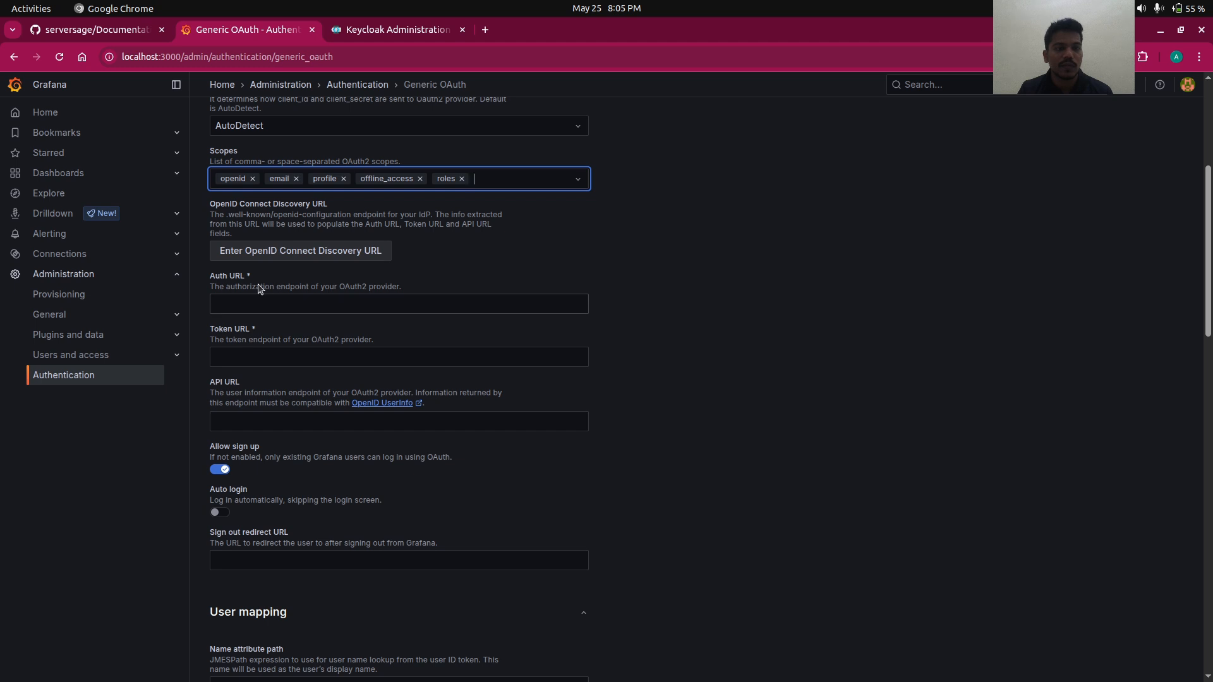
{"action": "left_click_drag", "start_coordinate": [204, 273], "coordinate": [284, 449]}
{"action": "left_click_drag", "start_coordinate": [208, 528], "coordinate": [329, 582]}
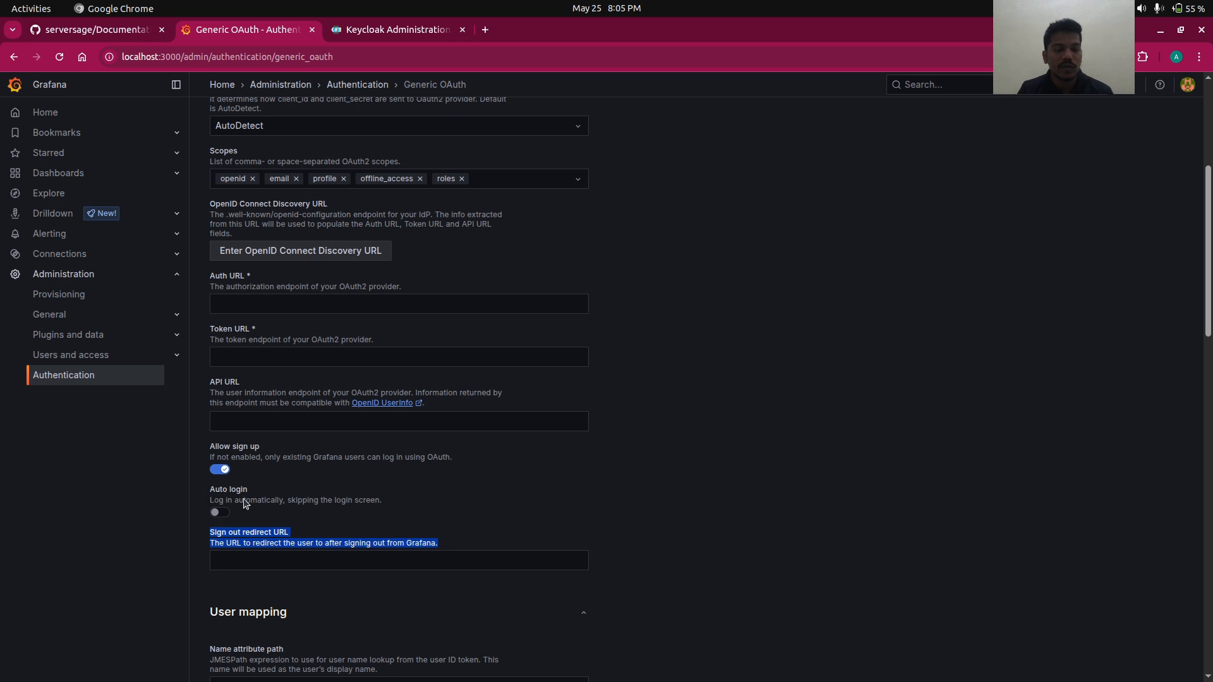
{"action": "left_click", "coordinate": [317, 403]}
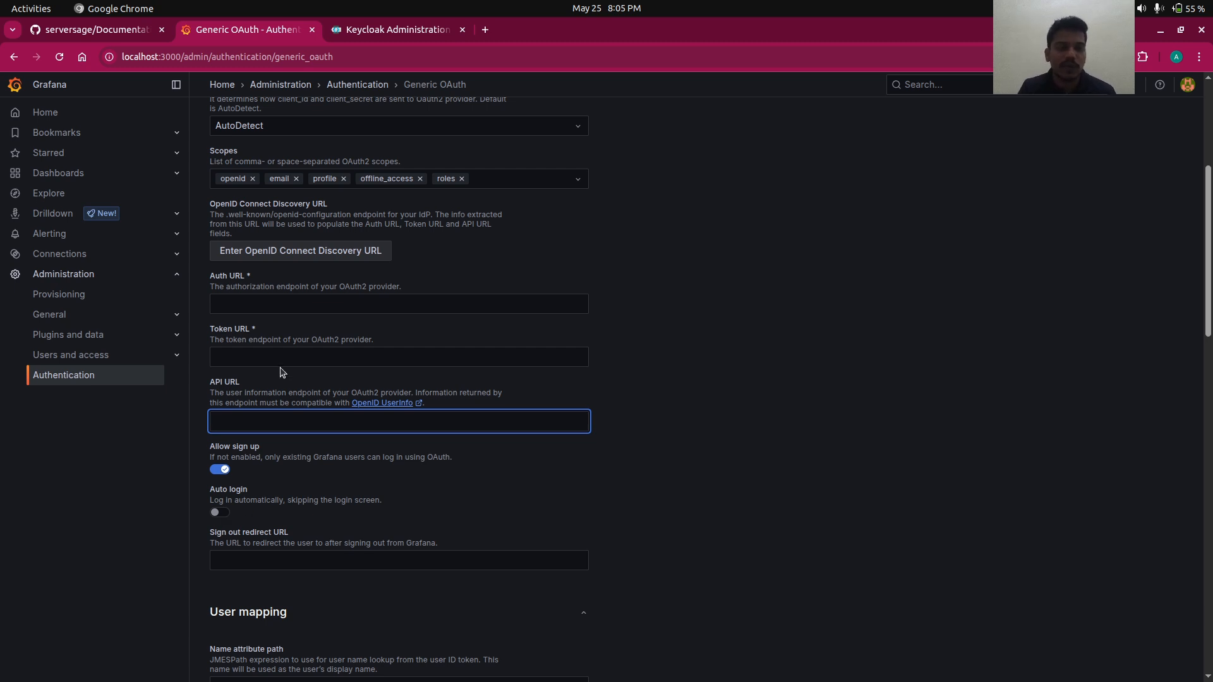
{"action": "left_click", "coordinate": [269, 309]}
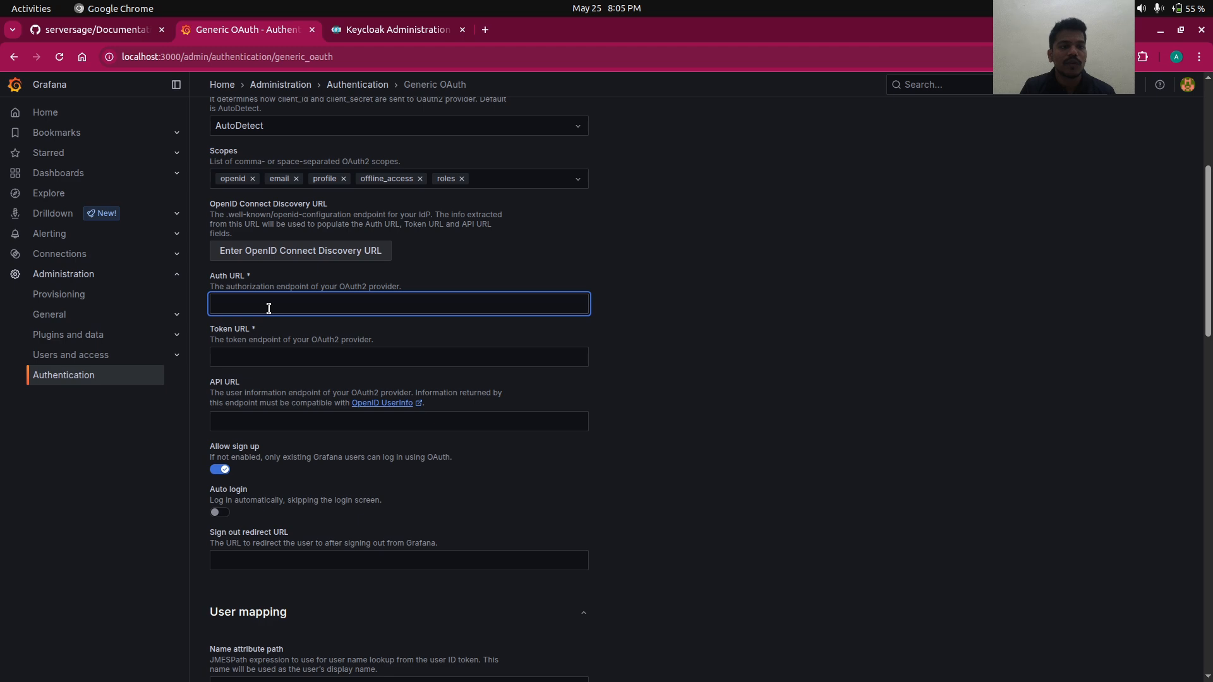
{"action": "left_click", "coordinate": [400, 29]}
- Open the demo realm's OpenID Endpoint Configuration and pretty-print the JSON
{"action": "left_click", "coordinate": [91, 448]}
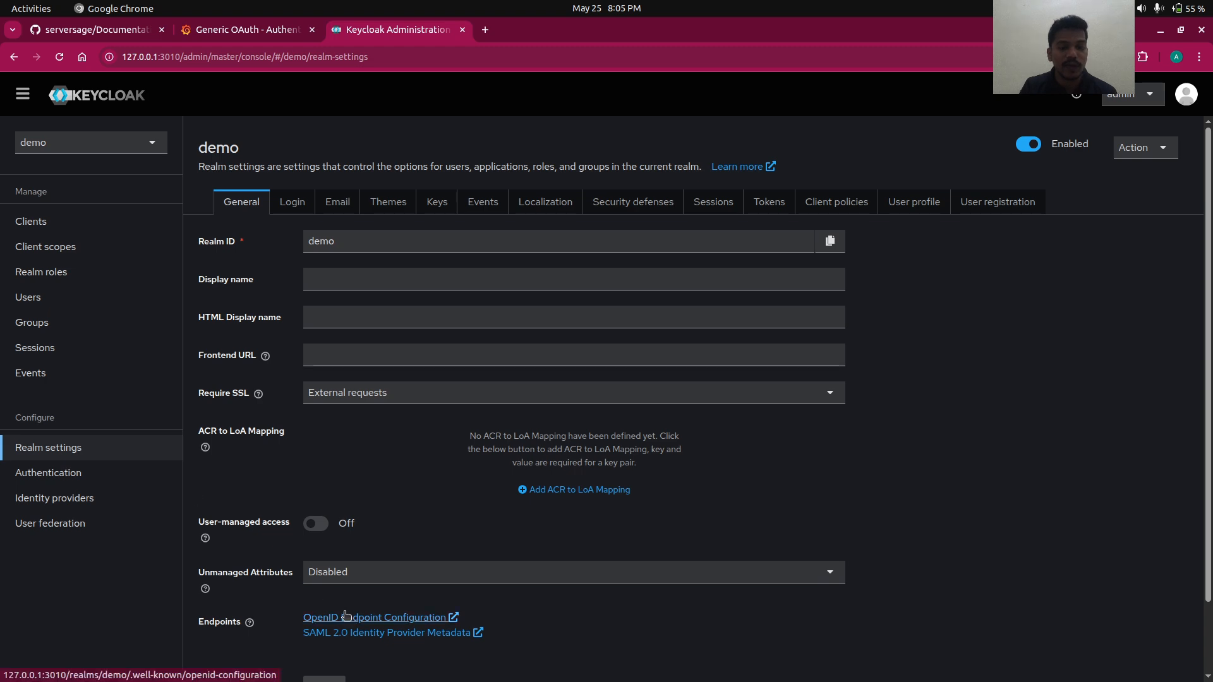
{"action": "left_click", "coordinate": [345, 616]}
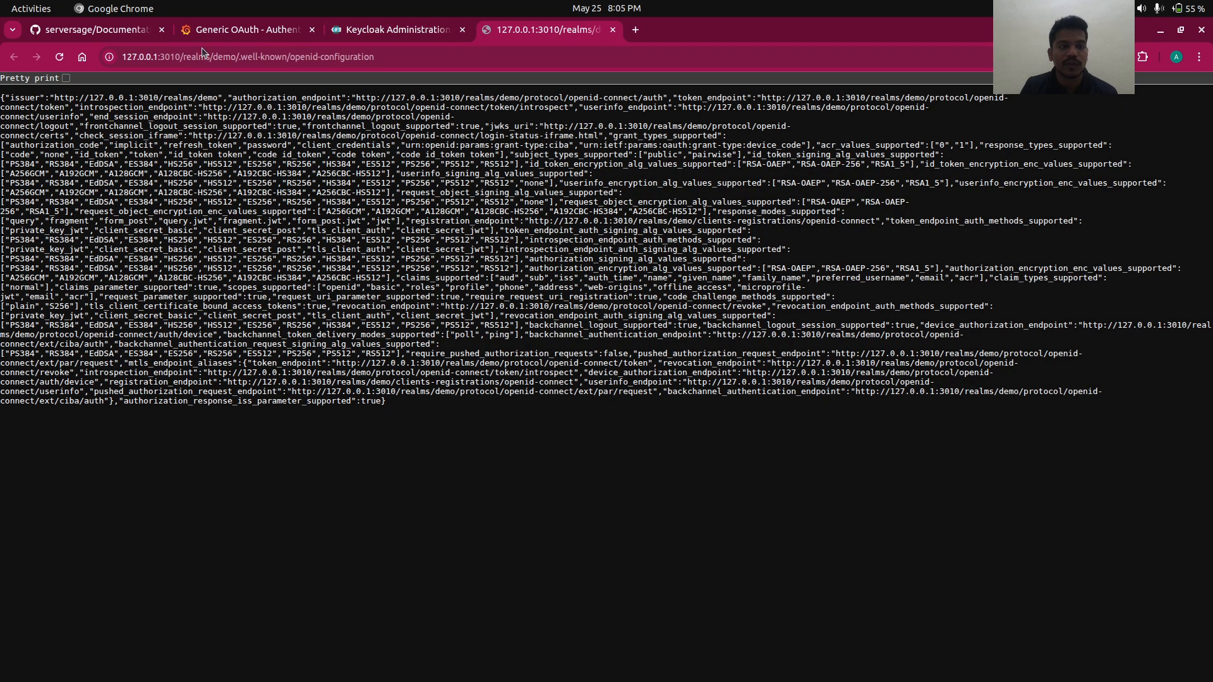
{"action": "left_click", "coordinate": [65, 78]}
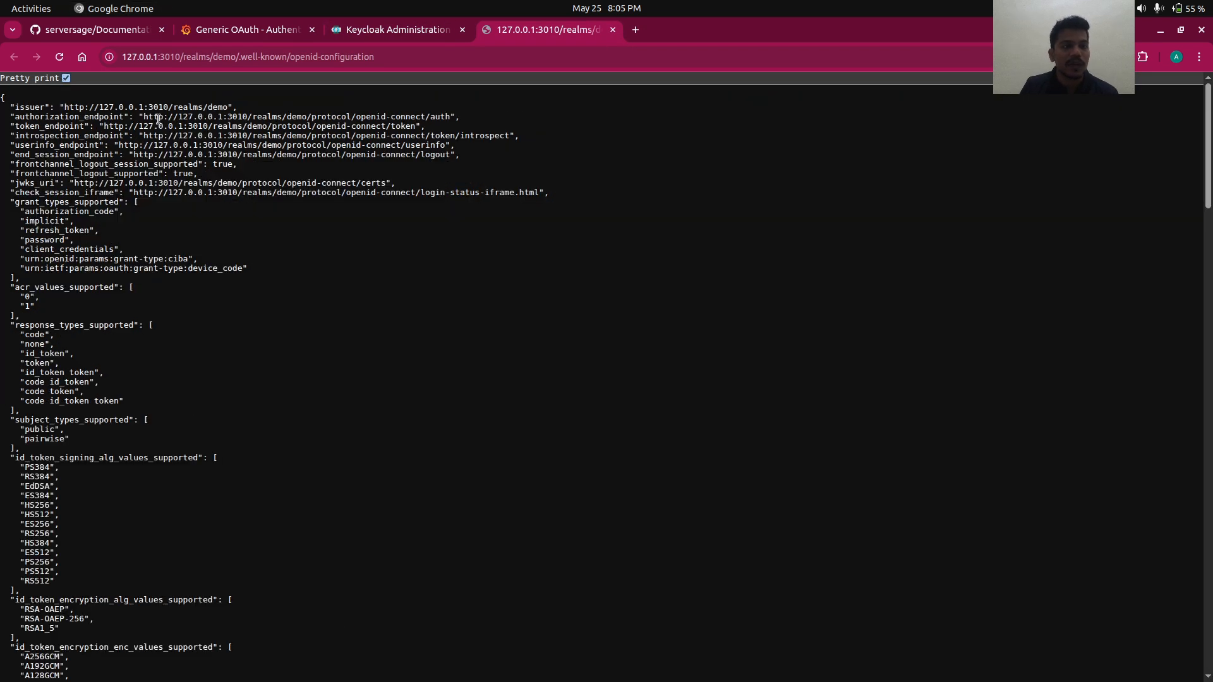
- Copy the authorization_endpoint URL into Grafana's Auth URL
{"action": "left_click_drag", "start_coordinate": [140, 116], "coordinate": [445, 116]}
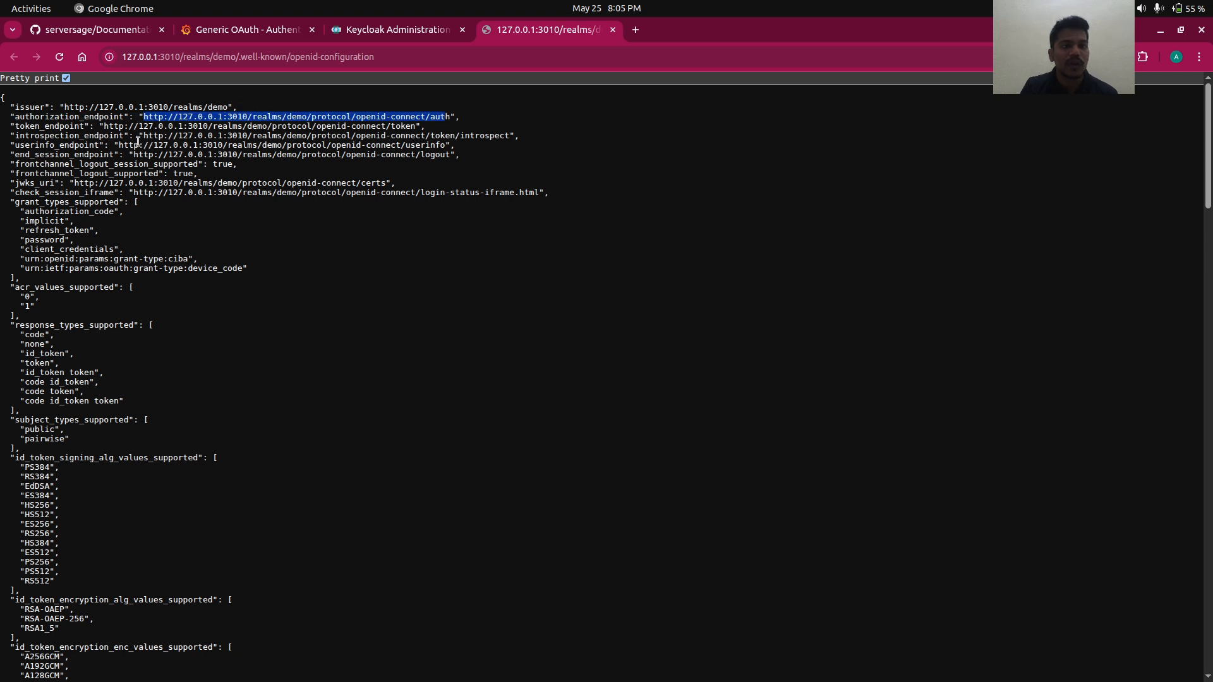
{"action": "left_click_drag", "start_coordinate": [142, 136], "coordinate": [281, 176]}
{"action": "left_click", "coordinate": [282, 176]}
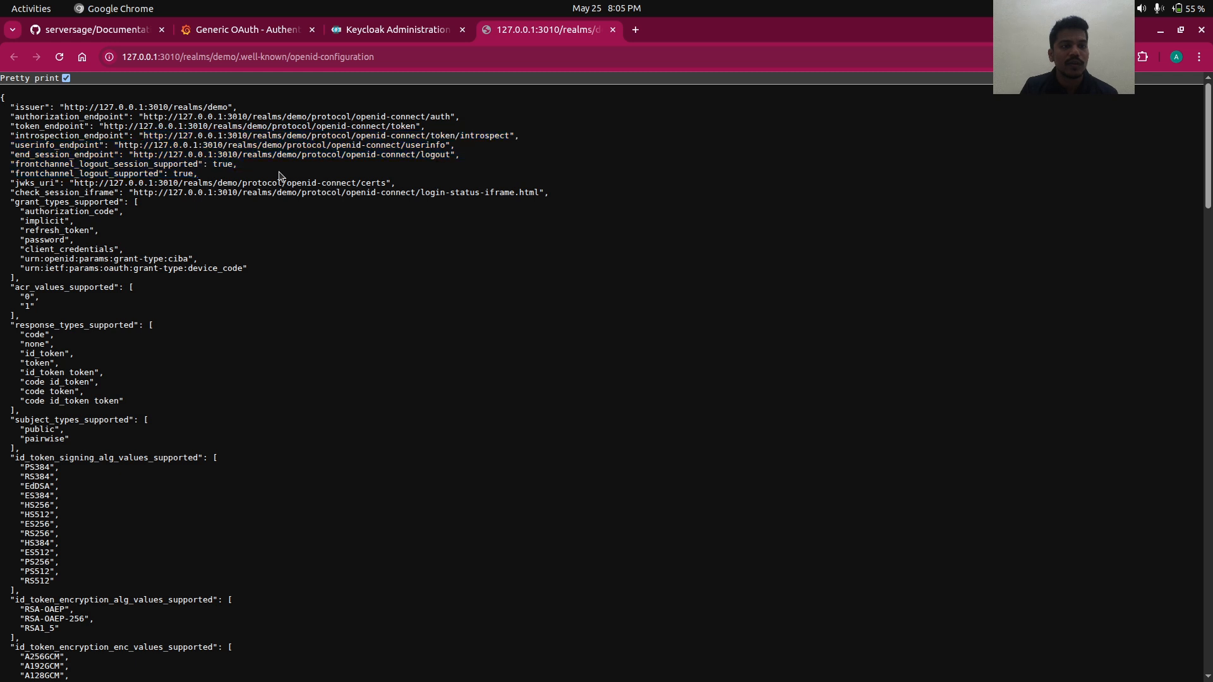
{"action": "left_click_drag", "start_coordinate": [451, 117], "coordinate": [143, 118]}
{"action": "key", "text": "ctrl+c"}
{"action": "key", "text": "alt+Tab"}
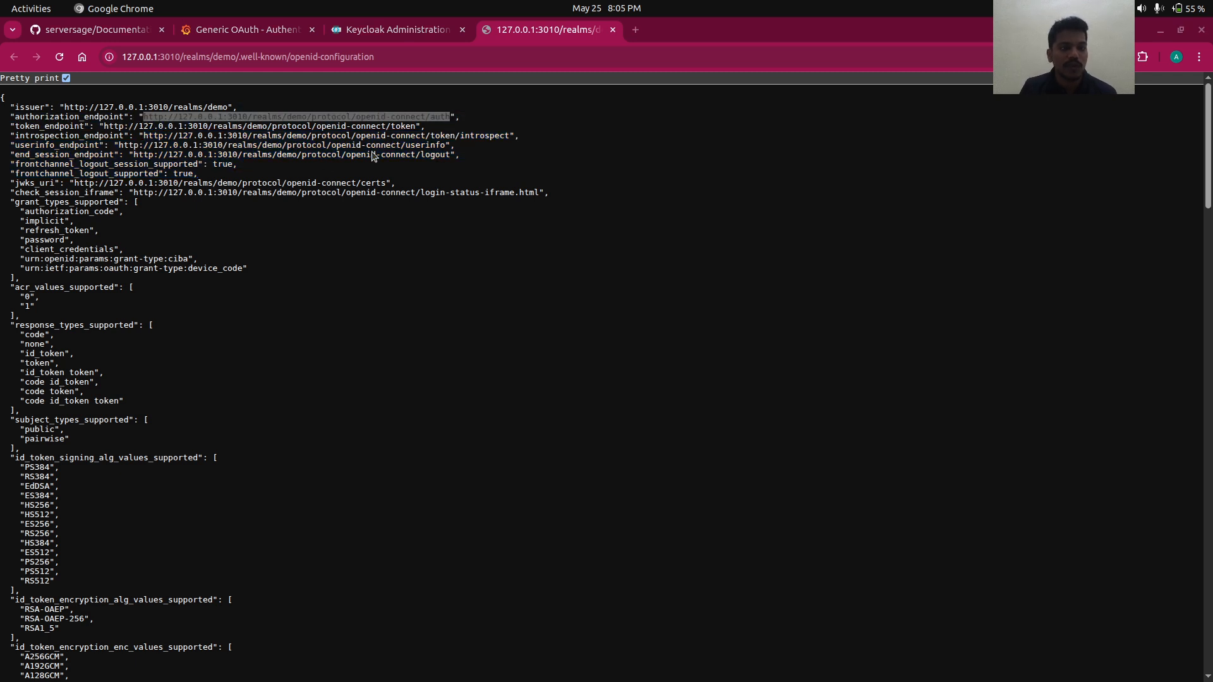
{"action": "key", "text": "alt+Tab"}
{"action": "key", "text": "Tab"}
{"action": "key", "text": "alt+Tab"}
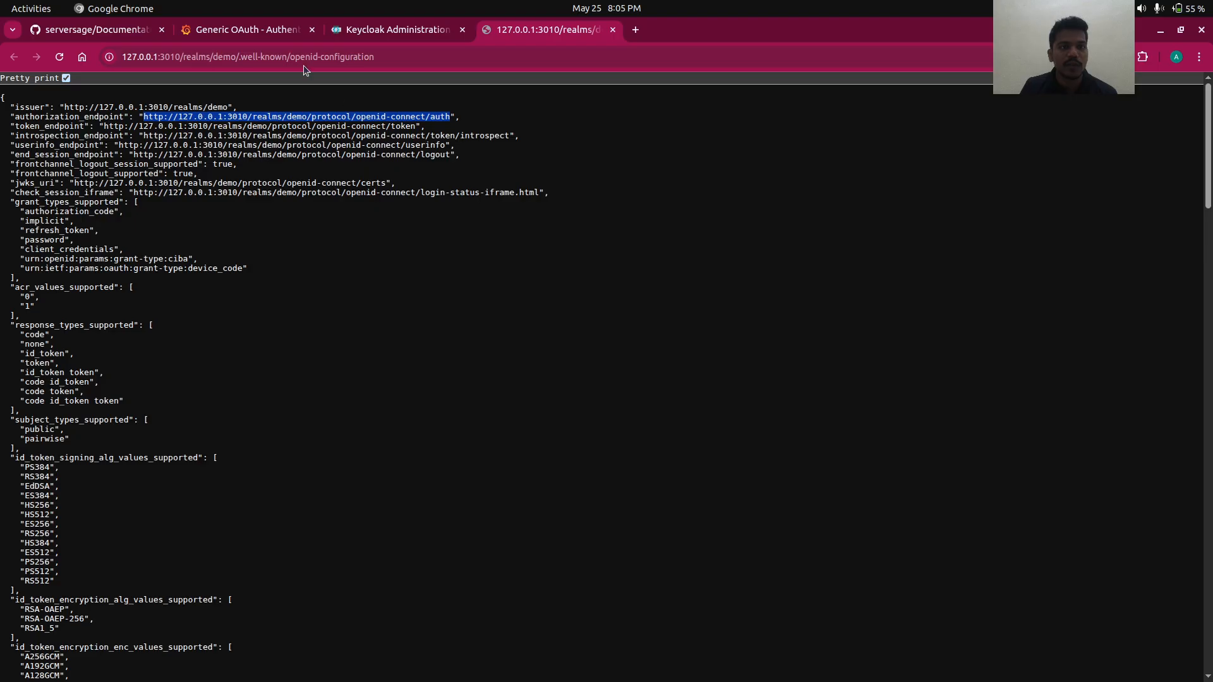
{"action": "left_click", "coordinate": [254, 35]}
{"action": "key", "text": "ctrl+v"}
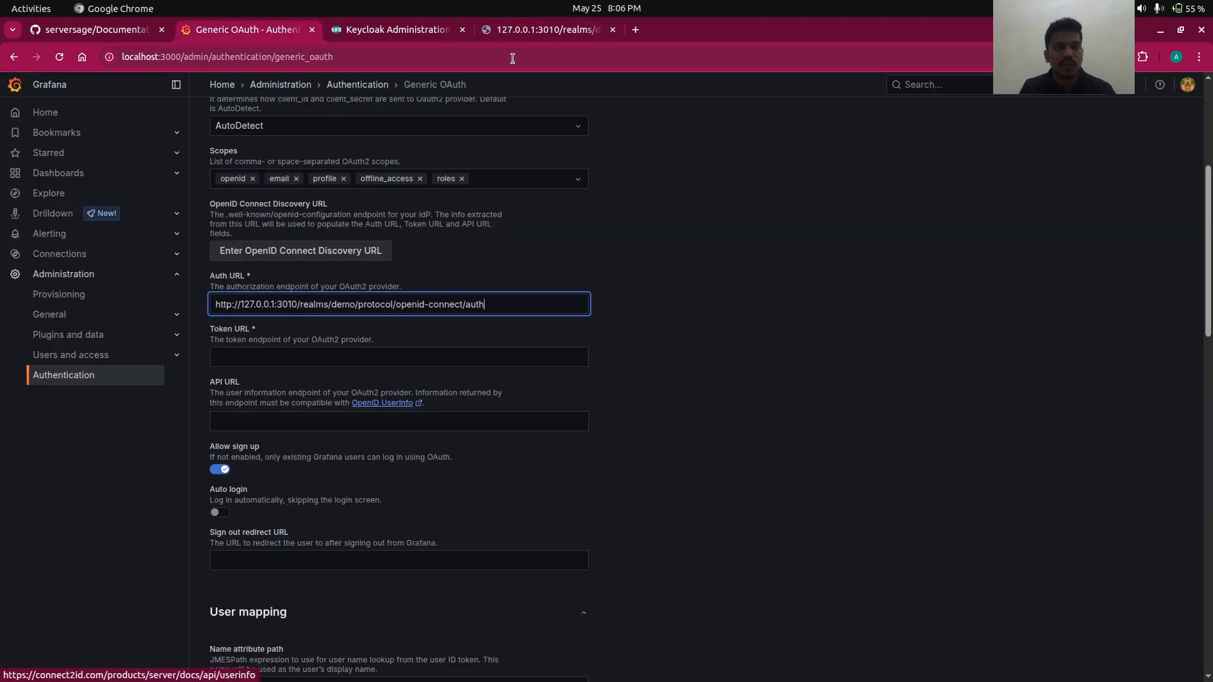
- Paste the token_endpoint into Token URL and the userinfo_endpoint into API URL
{"action": "left_click", "coordinate": [514, 29]}
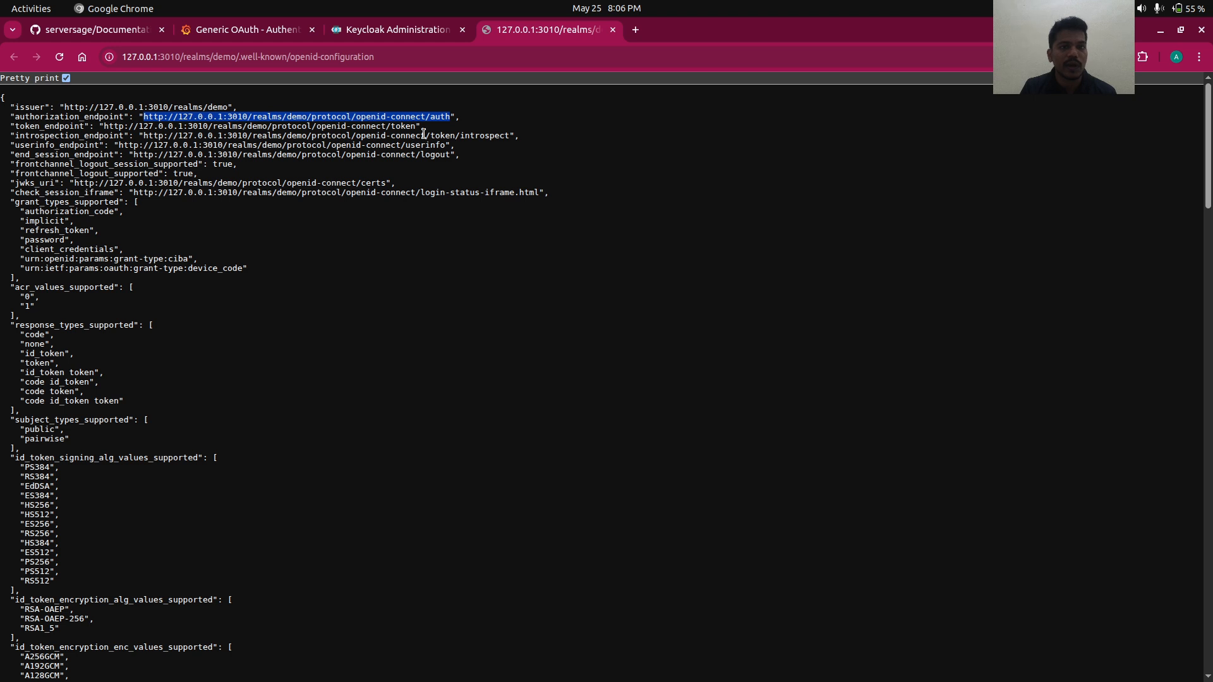
{"action": "left_click_drag", "start_coordinate": [416, 126], "coordinate": [103, 121]}
{"action": "key", "text": "ctrl+c"}
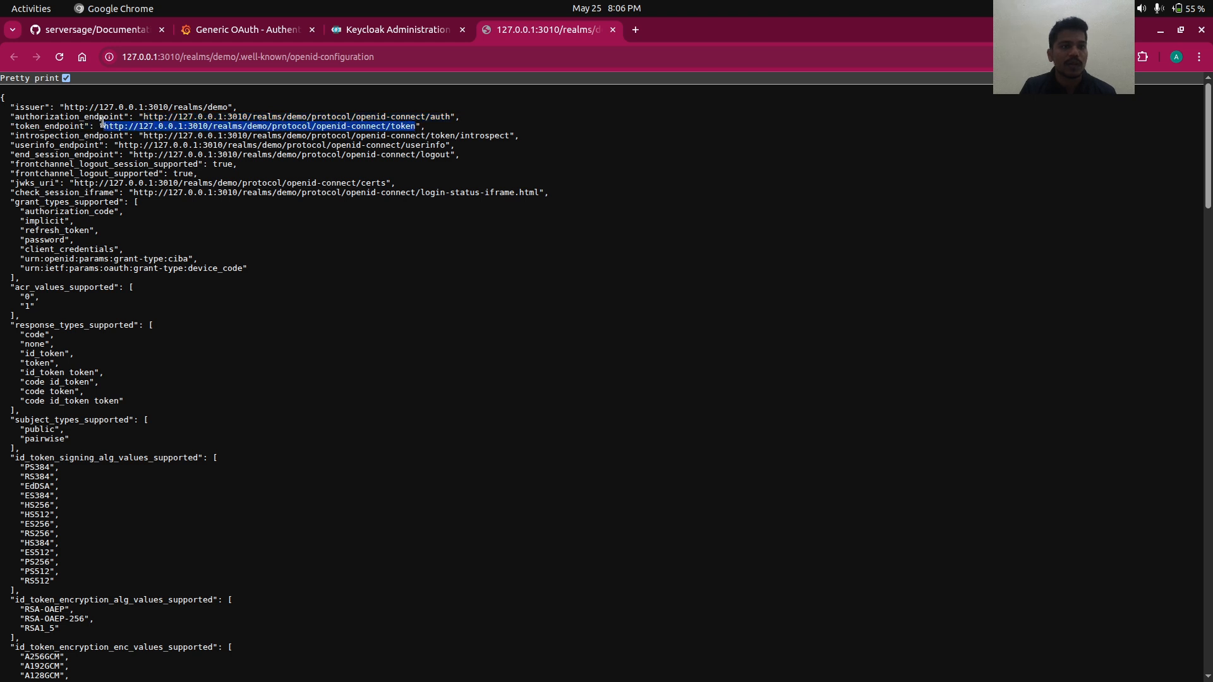
{"action": "left_click", "coordinate": [282, 33]}
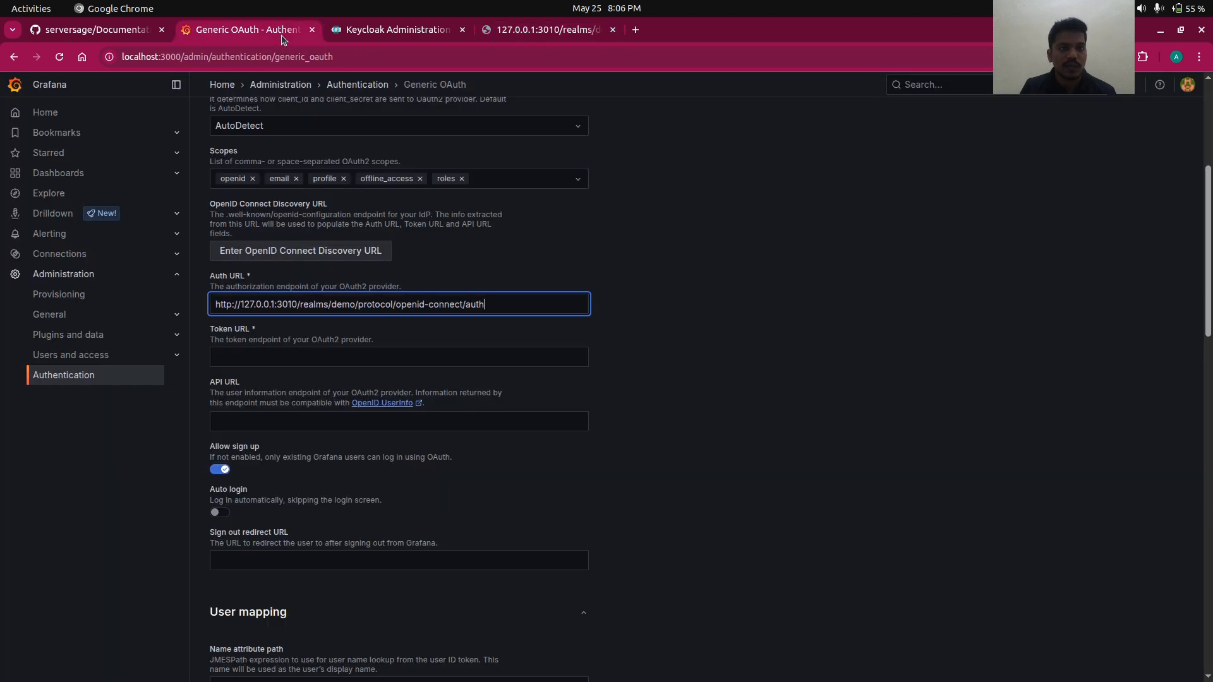
{"action": "left_click", "coordinate": [364, 351]}
{"action": "key", "text": "ctrl+v"}
{"action": "left_click", "coordinate": [542, 23]}
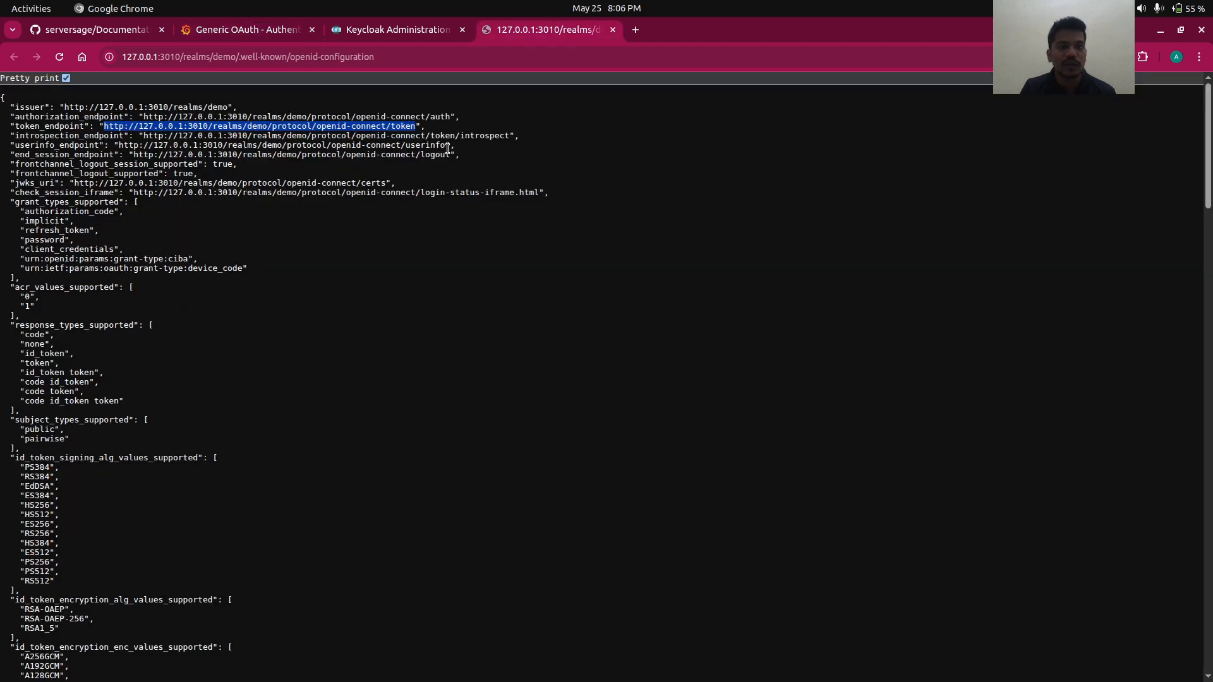
{"action": "left_click_drag", "start_coordinate": [446, 146], "coordinate": [121, 146]}
{"action": "key", "text": "ctrl+c"}
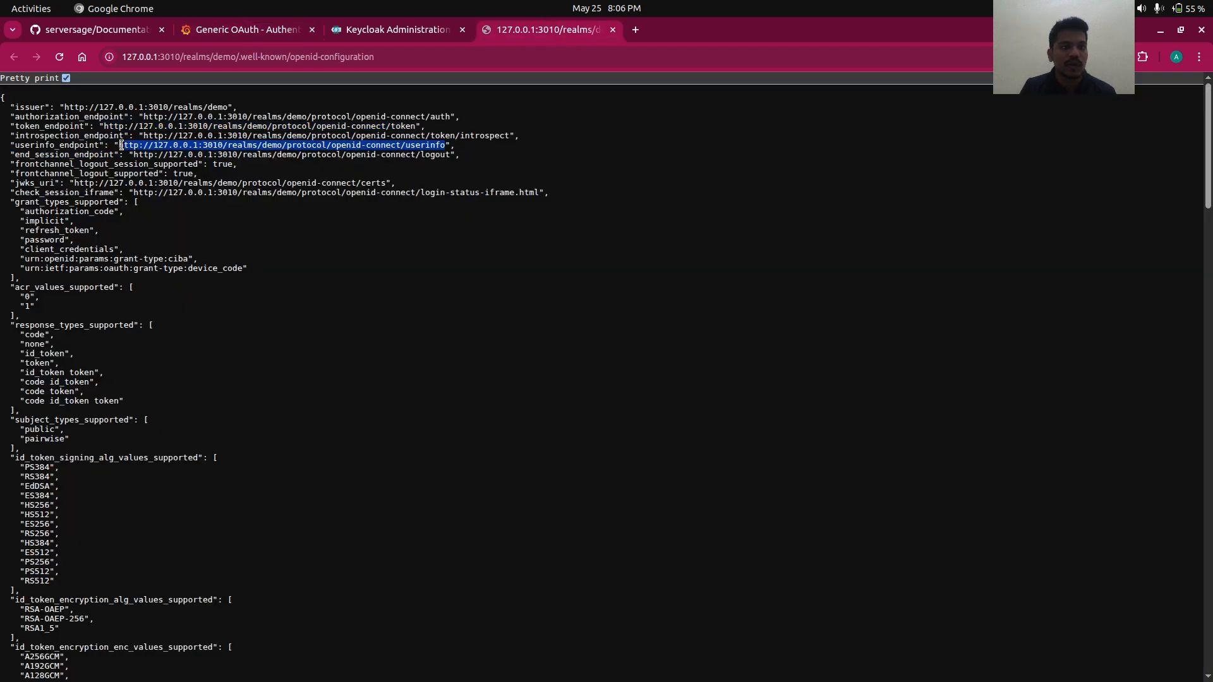
{"action": "left_click", "coordinate": [265, 38]}
{"action": "left_click", "coordinate": [365, 422]}
{"action": "key", "text": "ctrl+v"}
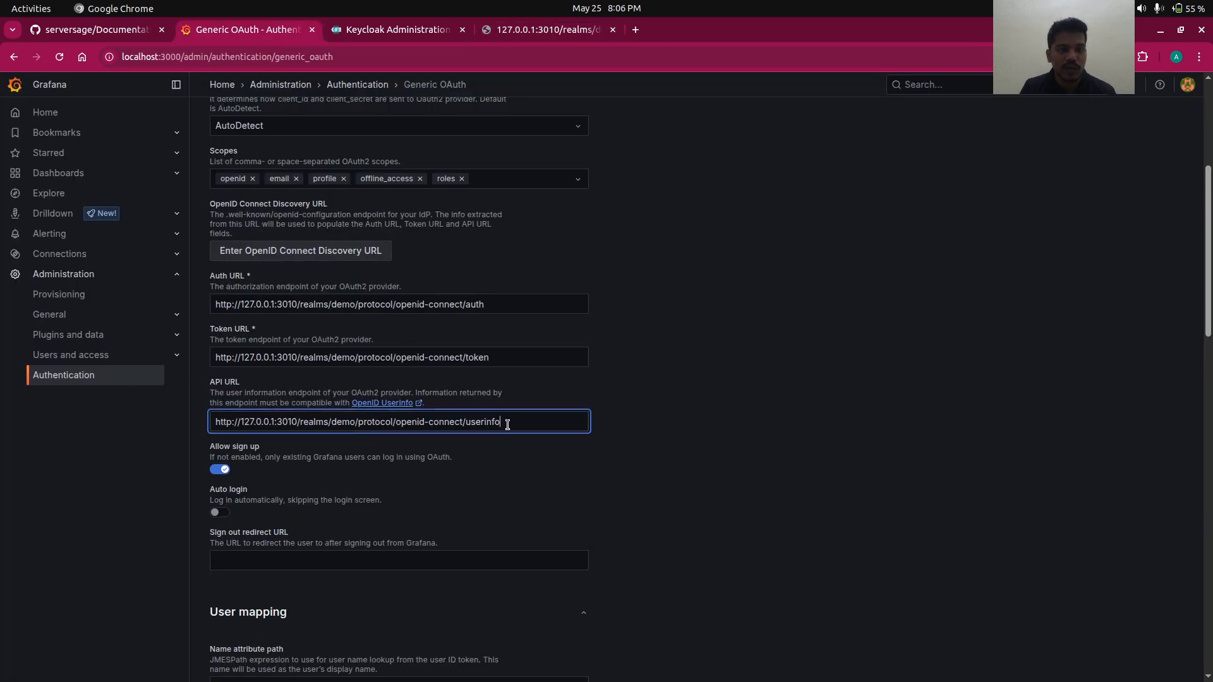
- Paste the end_session_endpoint into Sign out redirect URL, then bring up OBS Studio
{"action": "left_click", "coordinate": [533, 35]}
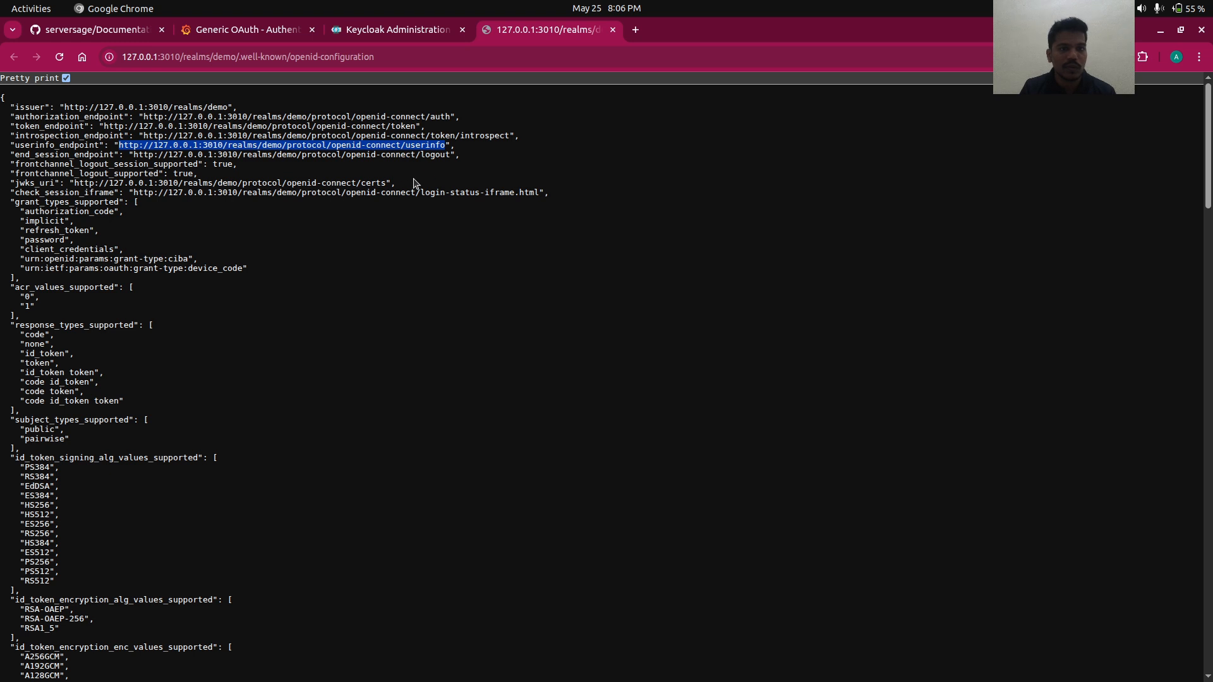
{"action": "left_click_drag", "start_coordinate": [450, 154], "coordinate": [134, 155]}
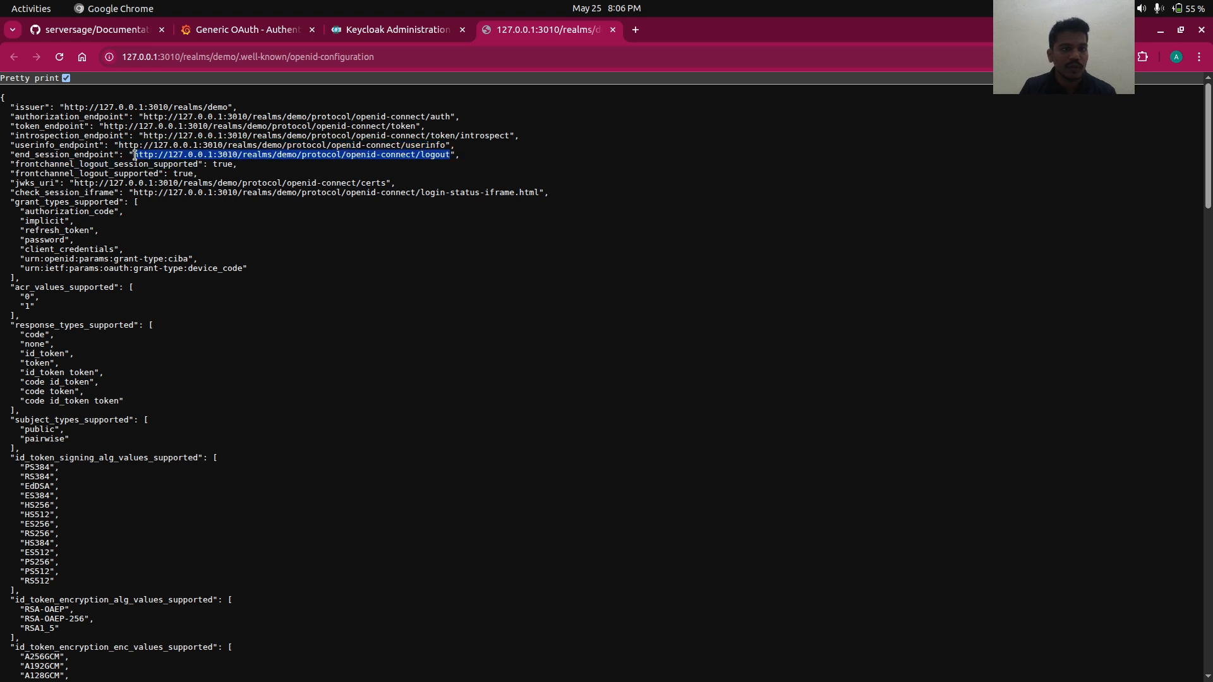
{"action": "left_click", "coordinate": [257, 29]}
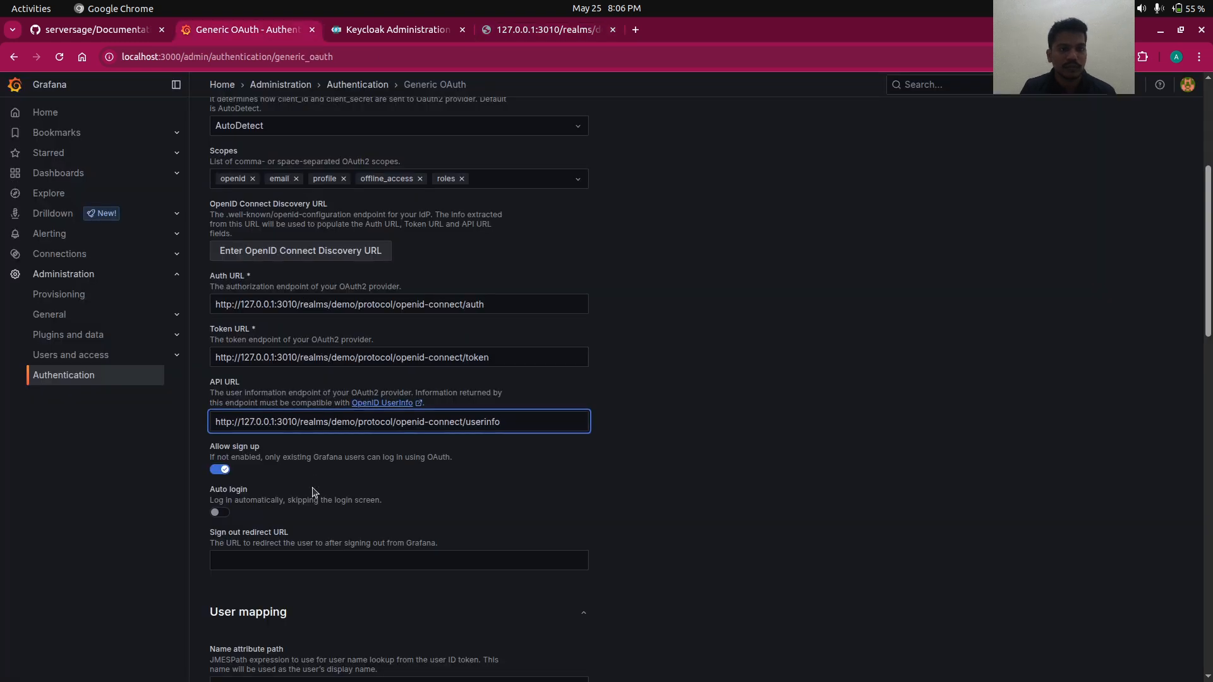
{"action": "left_click", "coordinate": [296, 551]}
{"action": "type", "text": "http://127.0.0.1:3010/realms/demo/protocol/openid-connect/logout"}
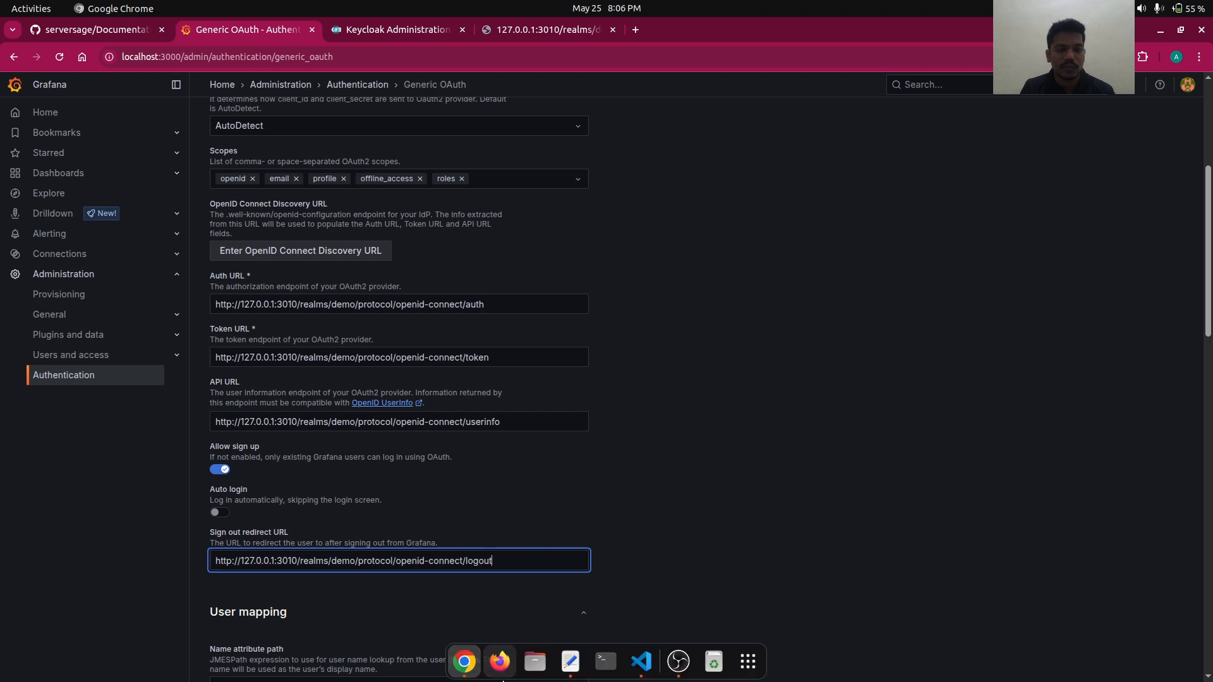
{"action": "left_click", "coordinate": [676, 660]}
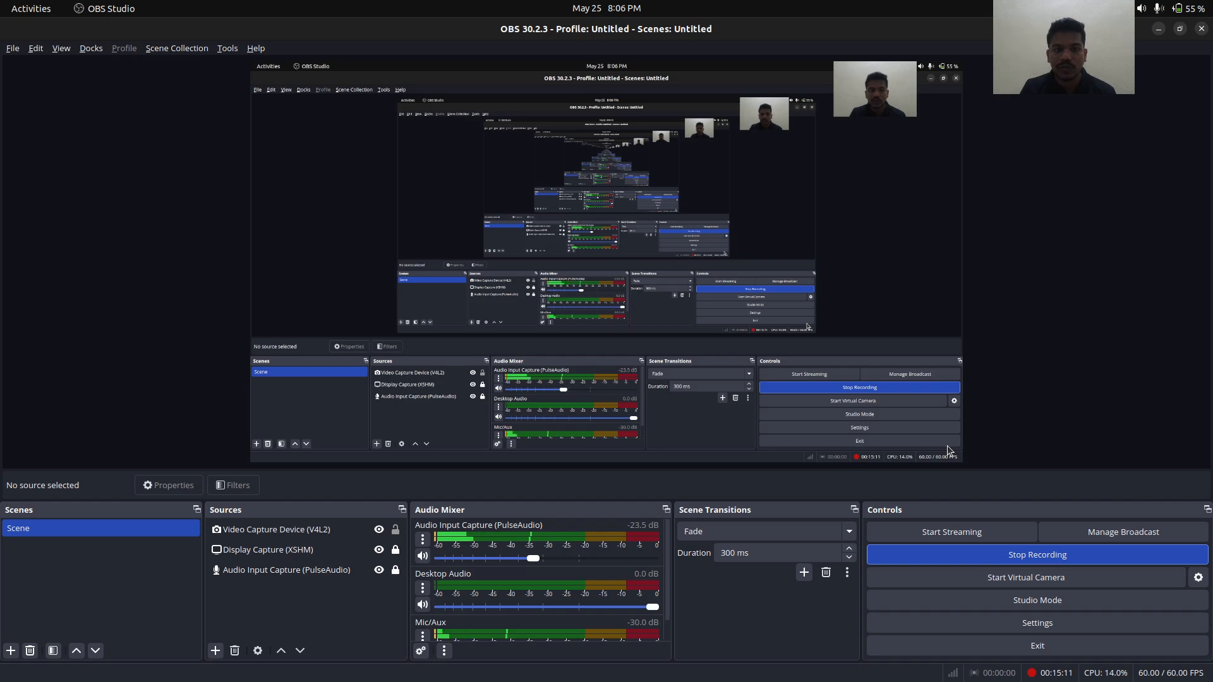
{"action": "key", "text": "alt+Tab"}
{"action": "scroll", "coordinate": [686, 396], "scroll_direction": "down", "scroll_amount": 6}
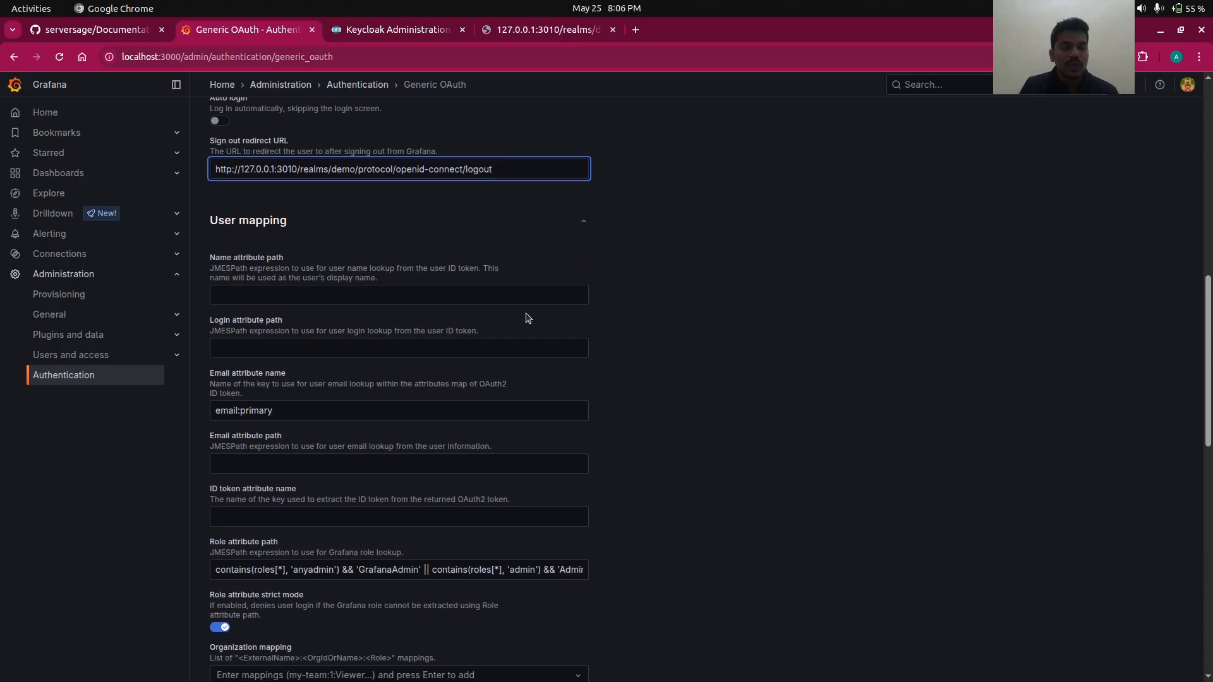
- Set Name attribute path to full_name, copied from the notes
{"action": "left_click", "coordinate": [504, 295]}
{"action": "key", "text": "alt+Tab"}
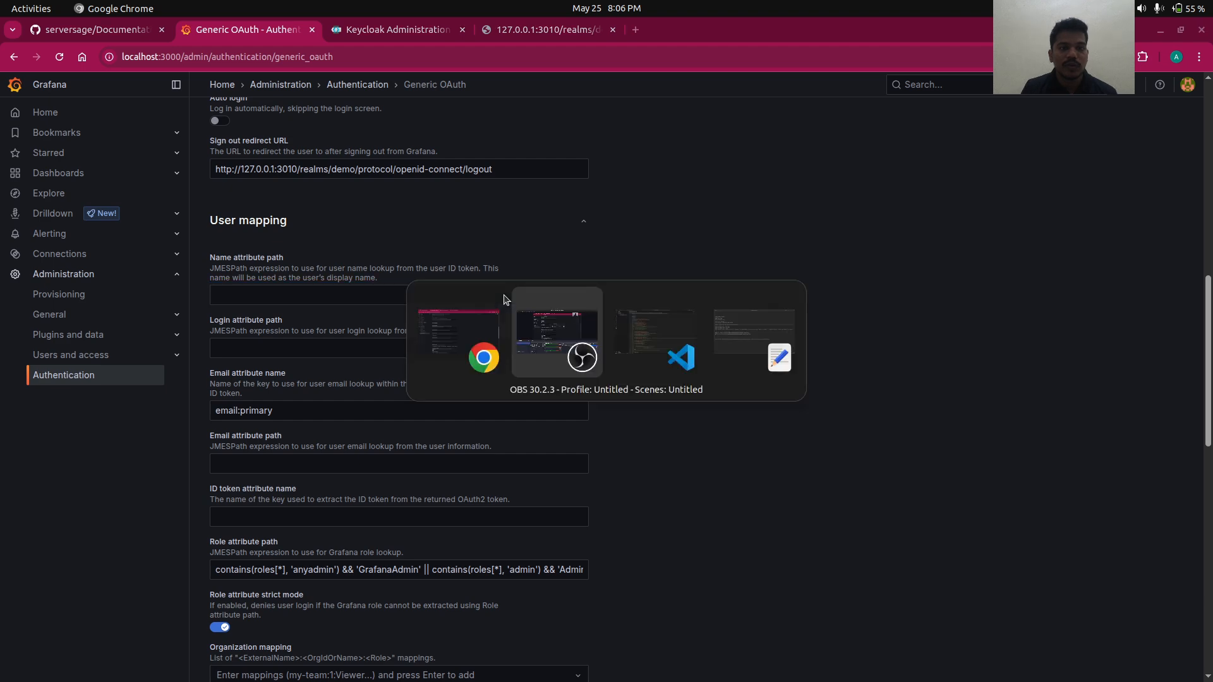
{"action": "key", "text": "alt+Tab"}
{"action": "key", "text": "alt+Tab"}
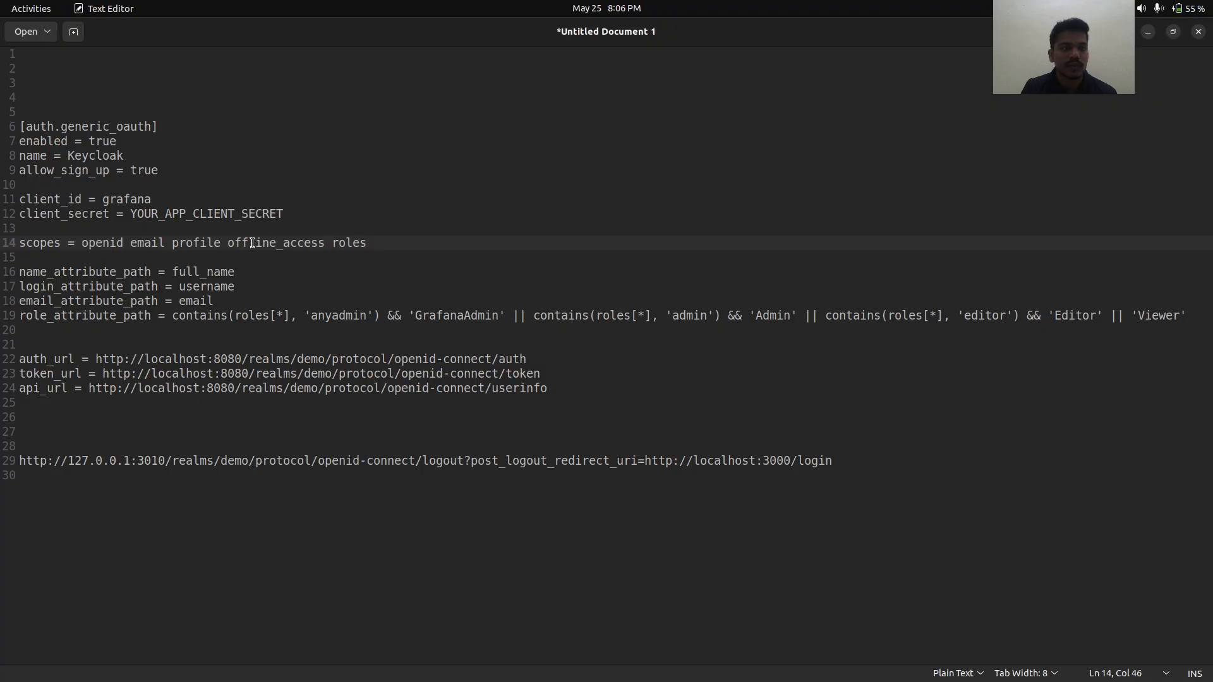
{"action": "double_click", "coordinate": [218, 273]}
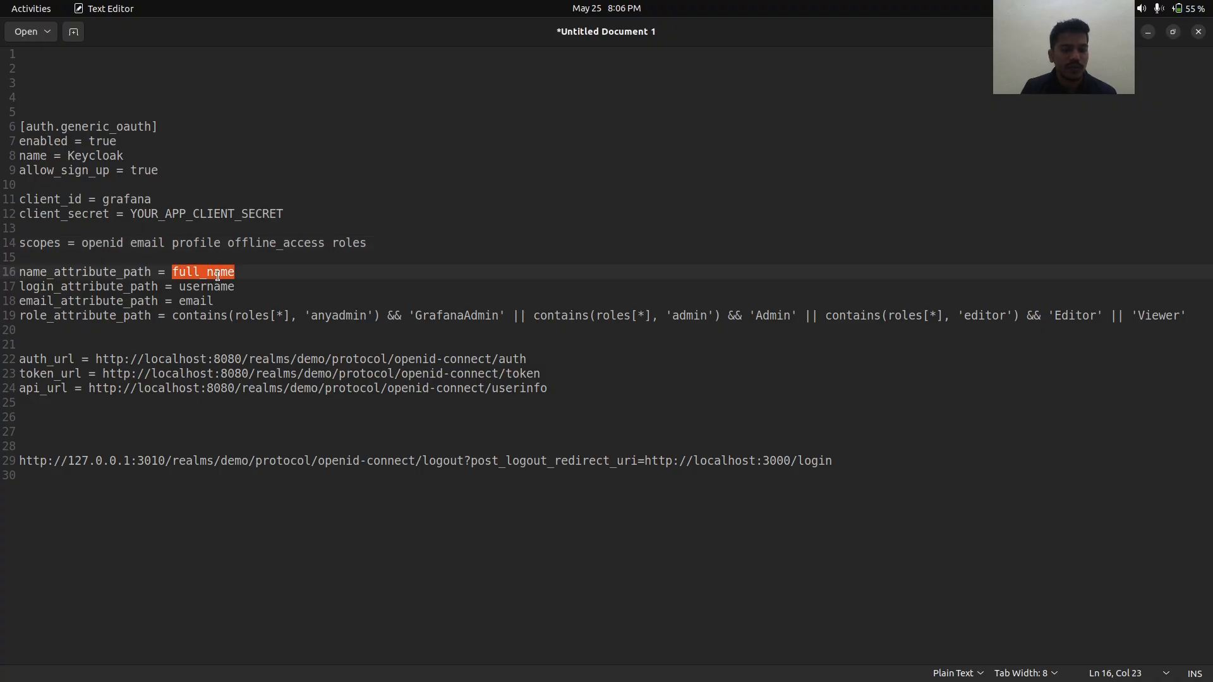
{"action": "key", "text": "ctrl+c"}
{"action": "key", "text": "alt+Tab"}
{"action": "left_click", "coordinate": [314, 297]}
{"action": "key", "text": "ctrl+v"}
- Set Login attribute path to username, copied from the notes
{"action": "key", "text": "alt+Tab"}
{"action": "double_click", "coordinate": [192, 288]}
{"action": "key", "text": "ctrl+c"}
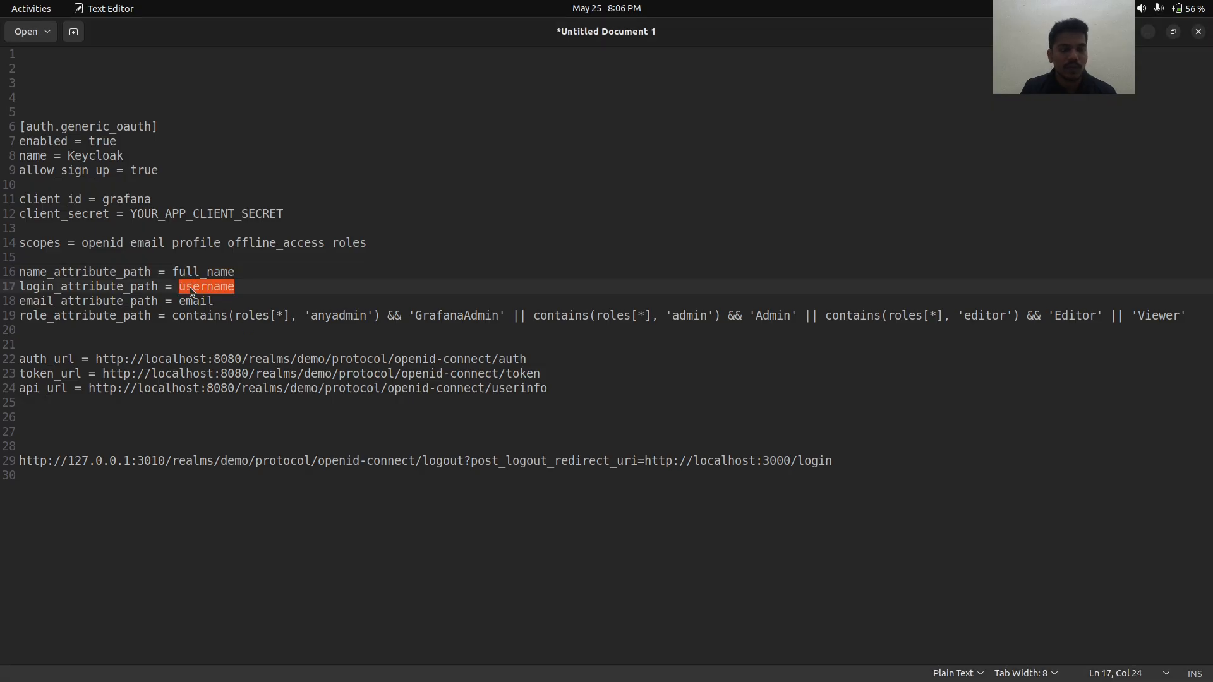
{"action": "key", "text": "alt+Tab"}
{"action": "left_click", "coordinate": [271, 346]}
{"action": "key", "text": "ctrl+v"}
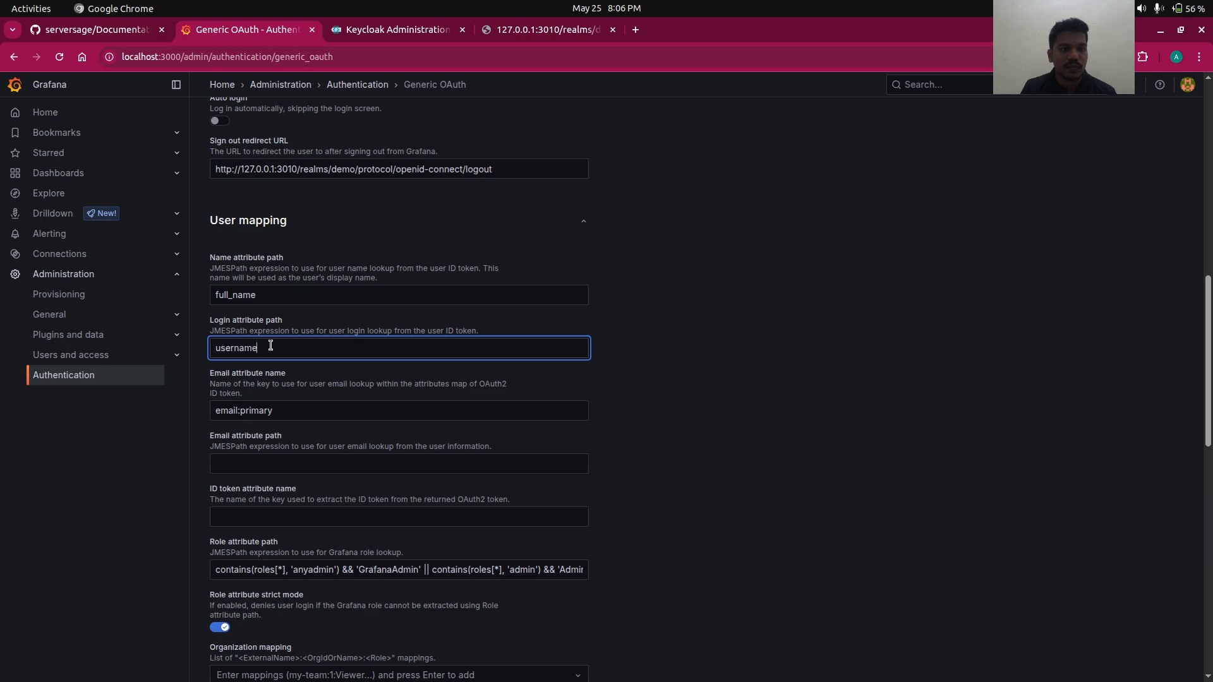
- Set Email attribute path to email, copied from the notes
{"action": "key", "text": "alt+Tab"}
{"action": "double_click", "coordinate": [194, 301]}
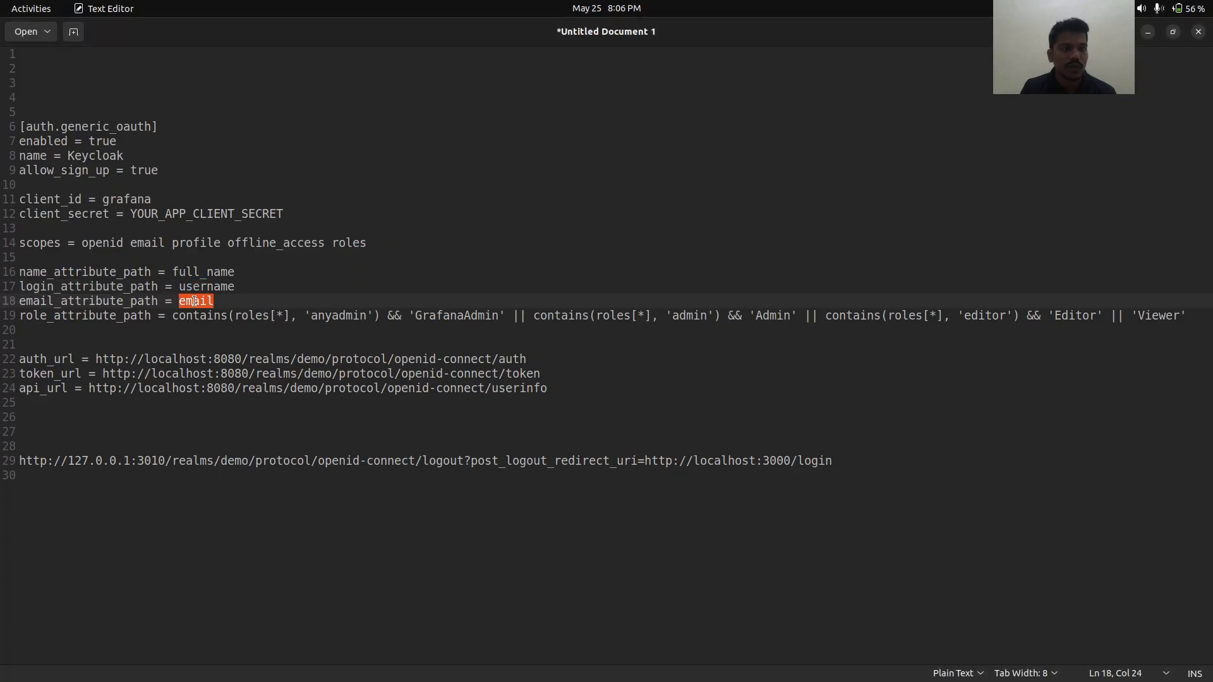
{"action": "key", "text": "ctrl+c"}
{"action": "key", "text": "alt+Tab"}
{"action": "left_click", "coordinate": [244, 463]}
{"action": "key", "text": "ctrl+v"}
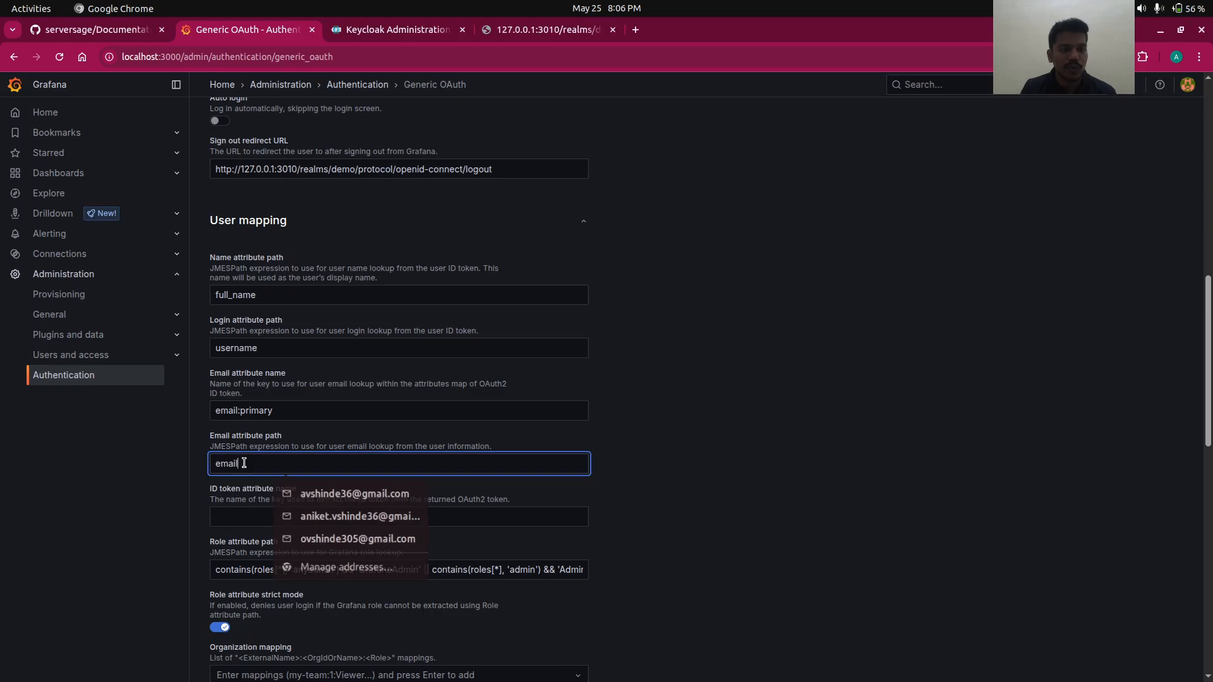
{"action": "scroll", "coordinate": [259, 513], "scroll_direction": "down", "scroll_amount": 2}
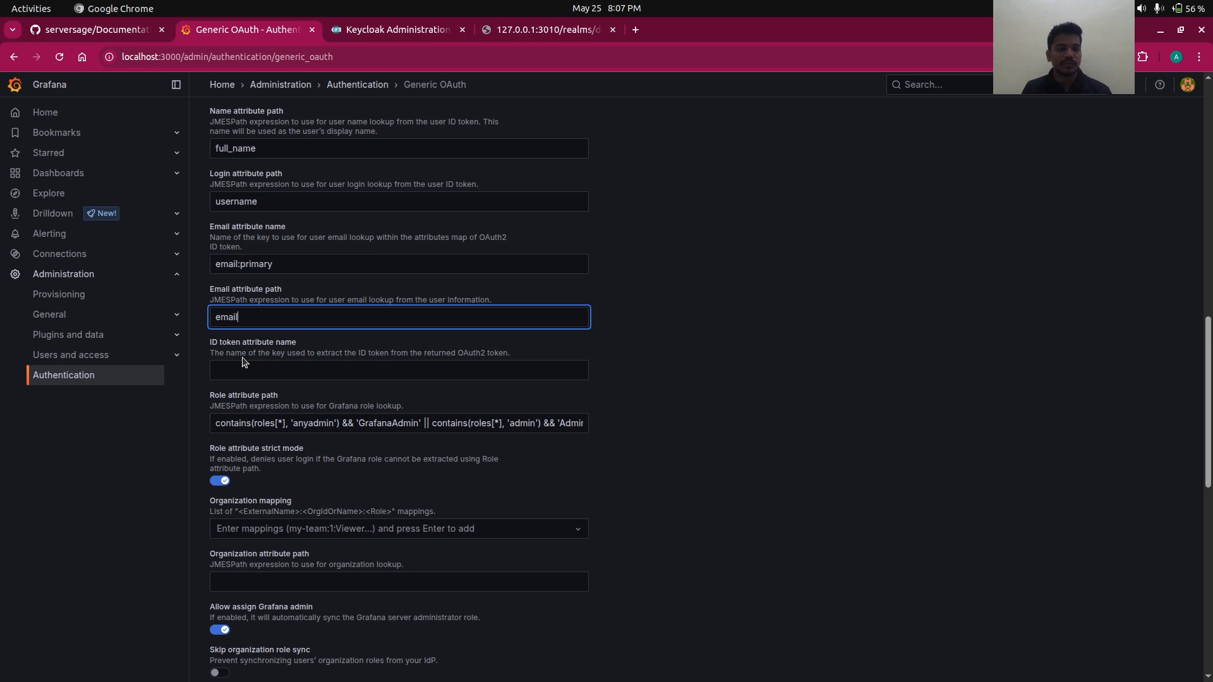
{"action": "scroll", "coordinate": [244, 362], "scroll_direction": "down", "scroll_amount": 5}
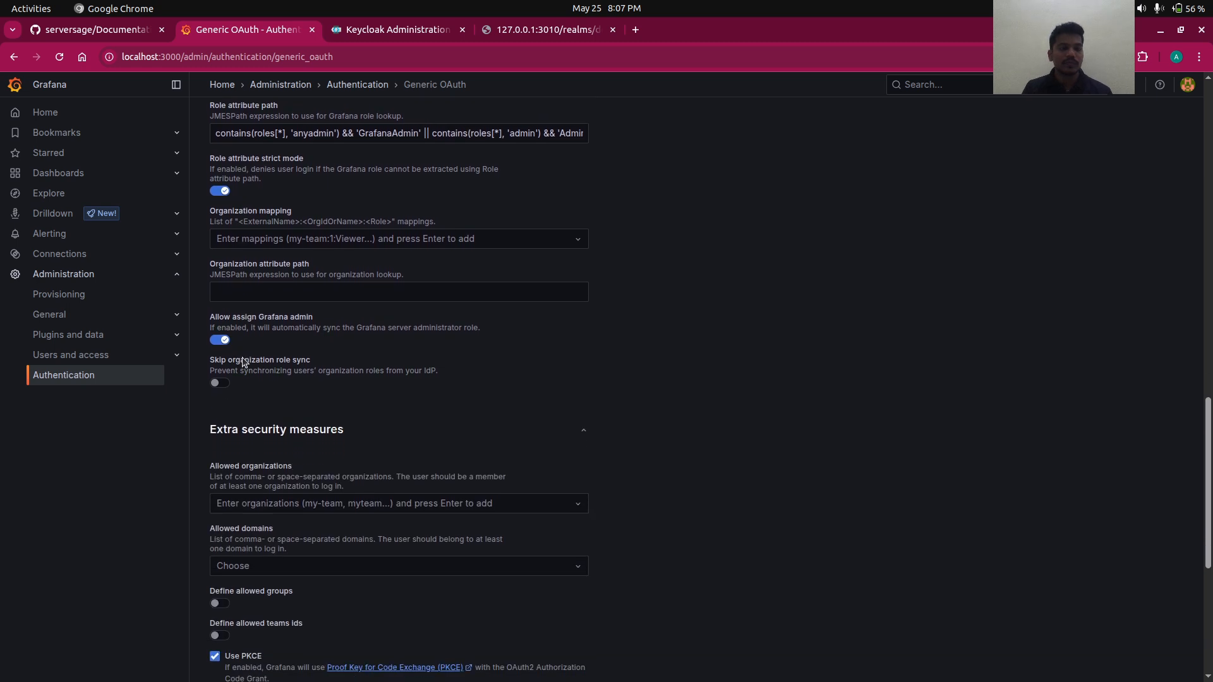
{"action": "scroll", "coordinate": [244, 363], "scroll_direction": "up", "scroll_amount": 10}
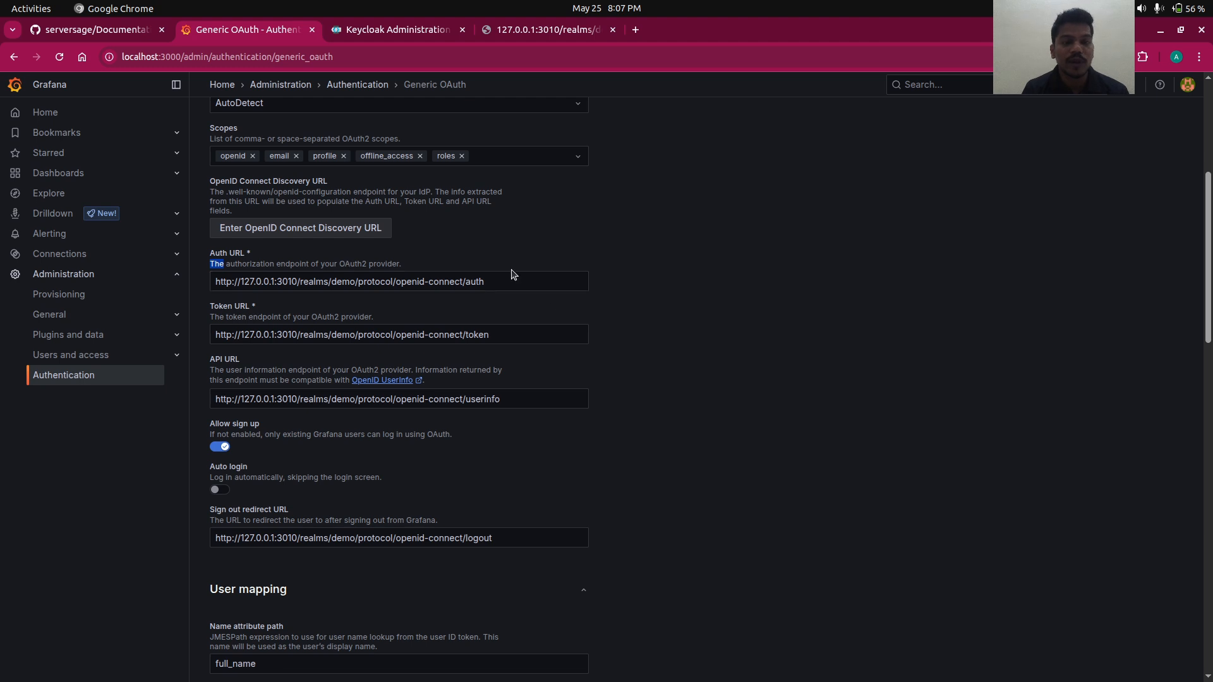
{"action": "left_click_drag", "start_coordinate": [515, 278], "coordinate": [203, 252]}
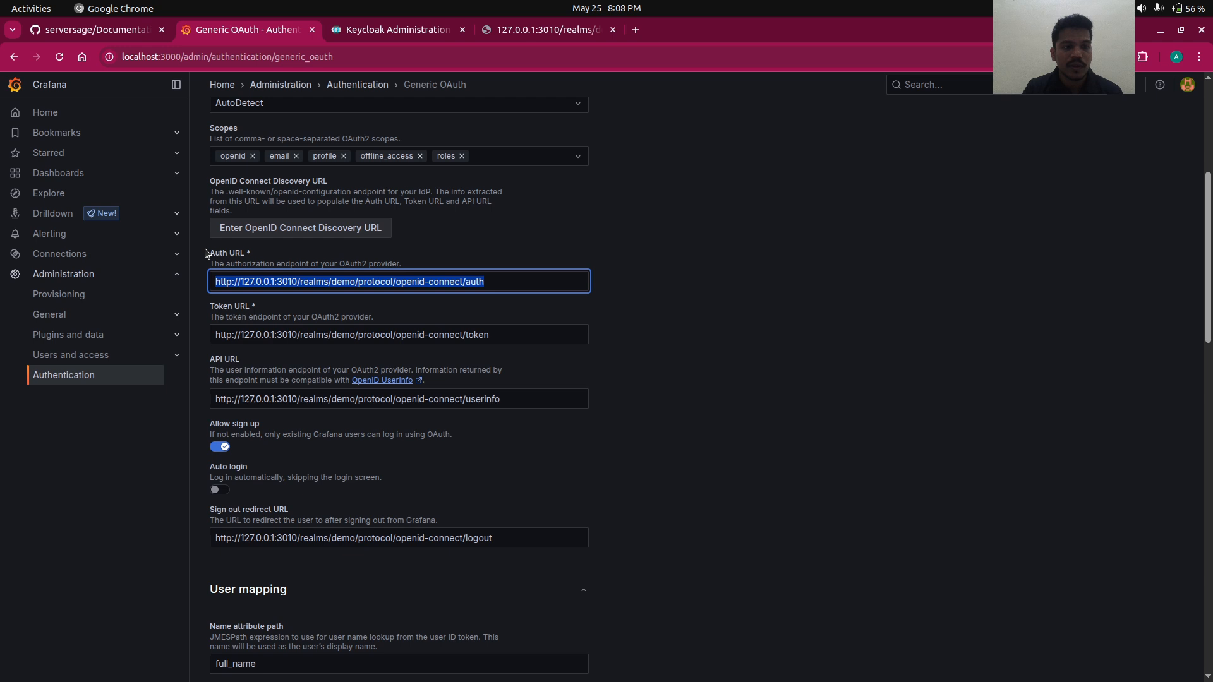
{"action": "left_click_drag", "start_coordinate": [210, 334], "coordinate": [470, 350]}
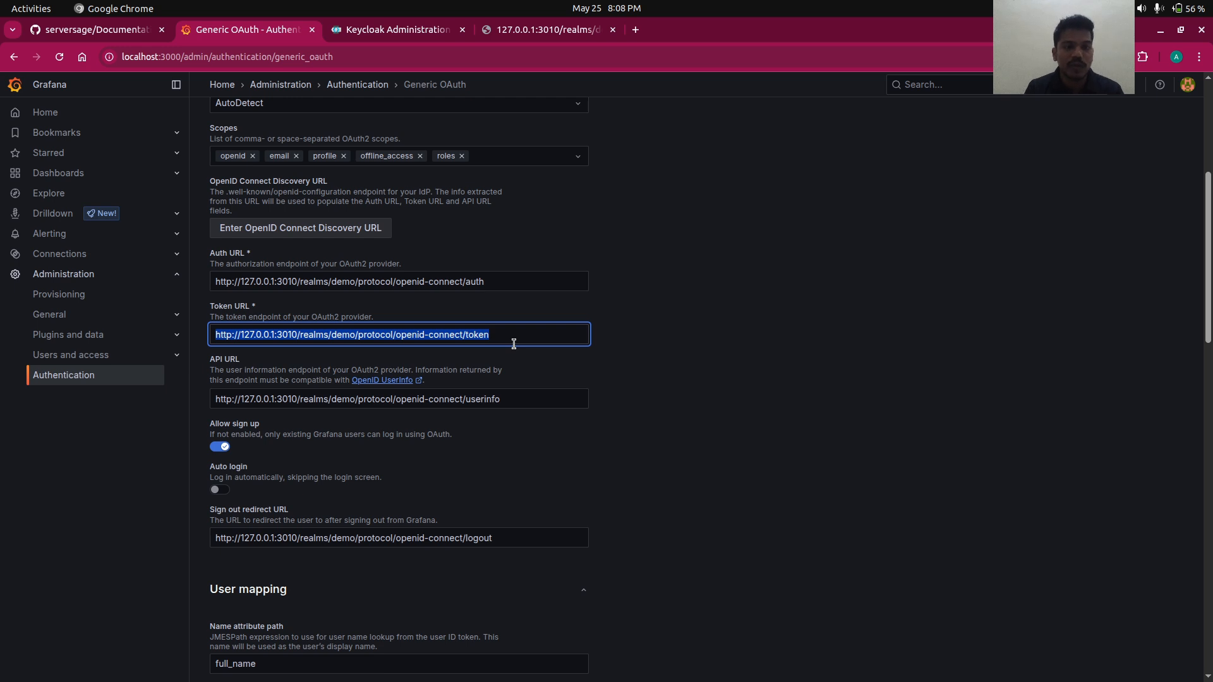
{"action": "triple_click", "coordinate": [374, 402]}
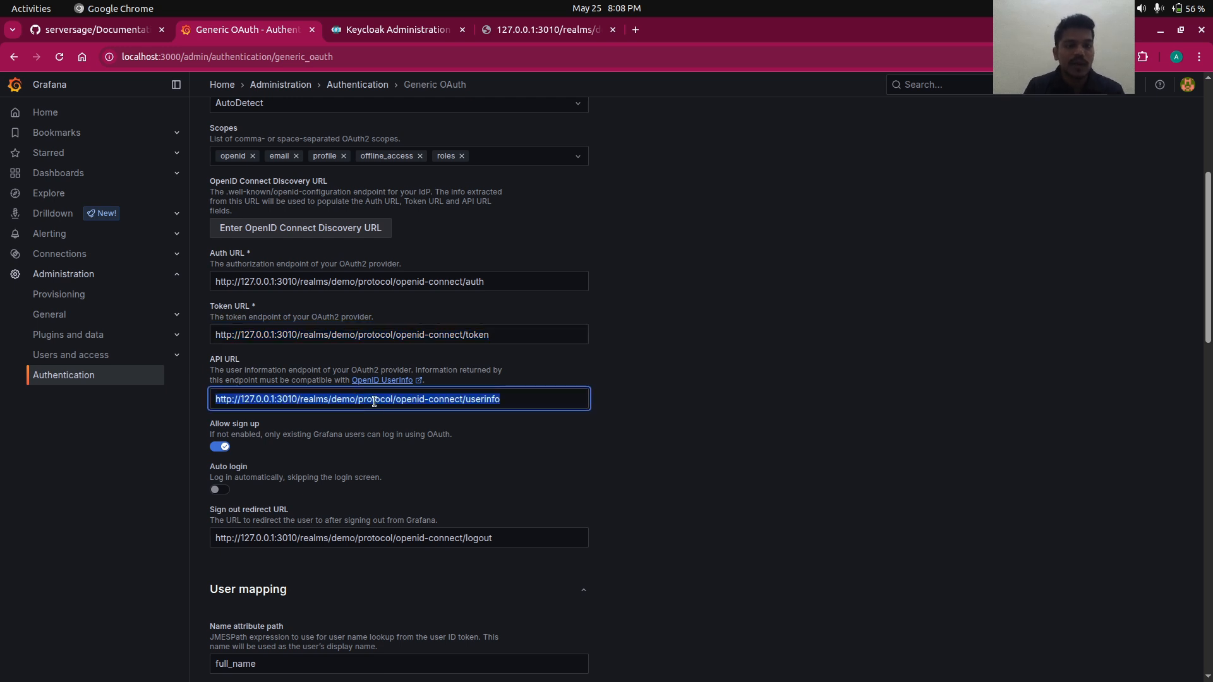
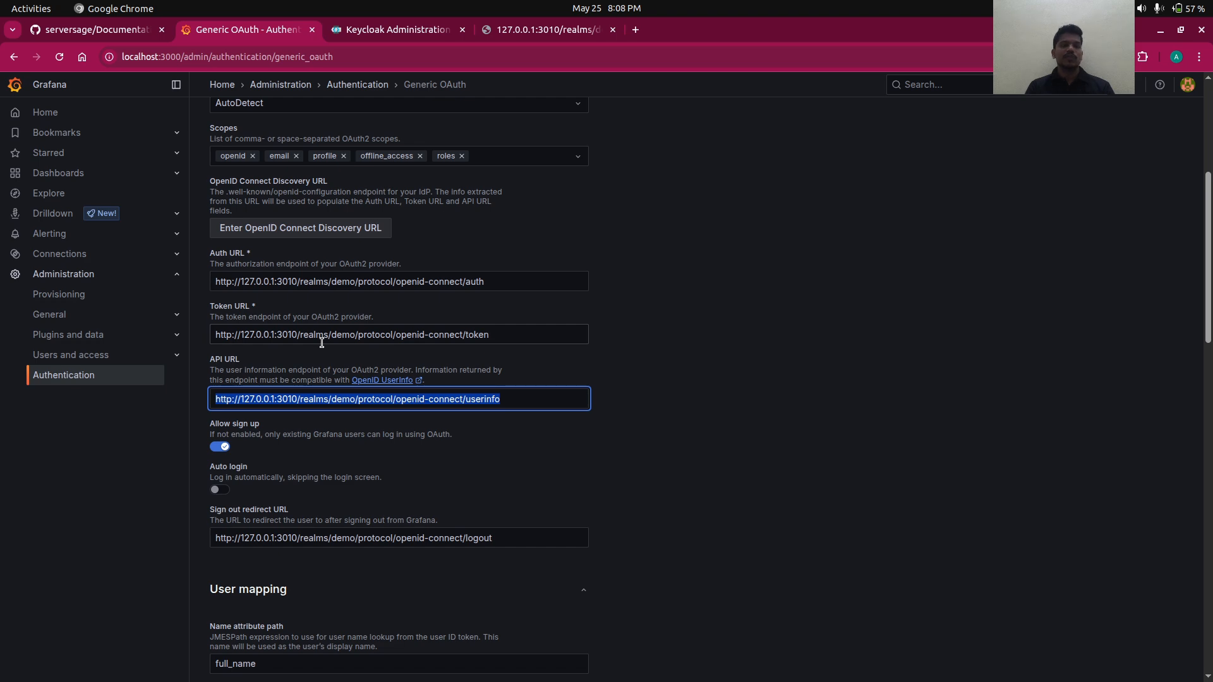
- Save and enable the Generic OAuth provider, then reopen its settings
{"action": "scroll", "coordinate": [322, 343], "scroll_direction": "down", "scroll_amount": 15}
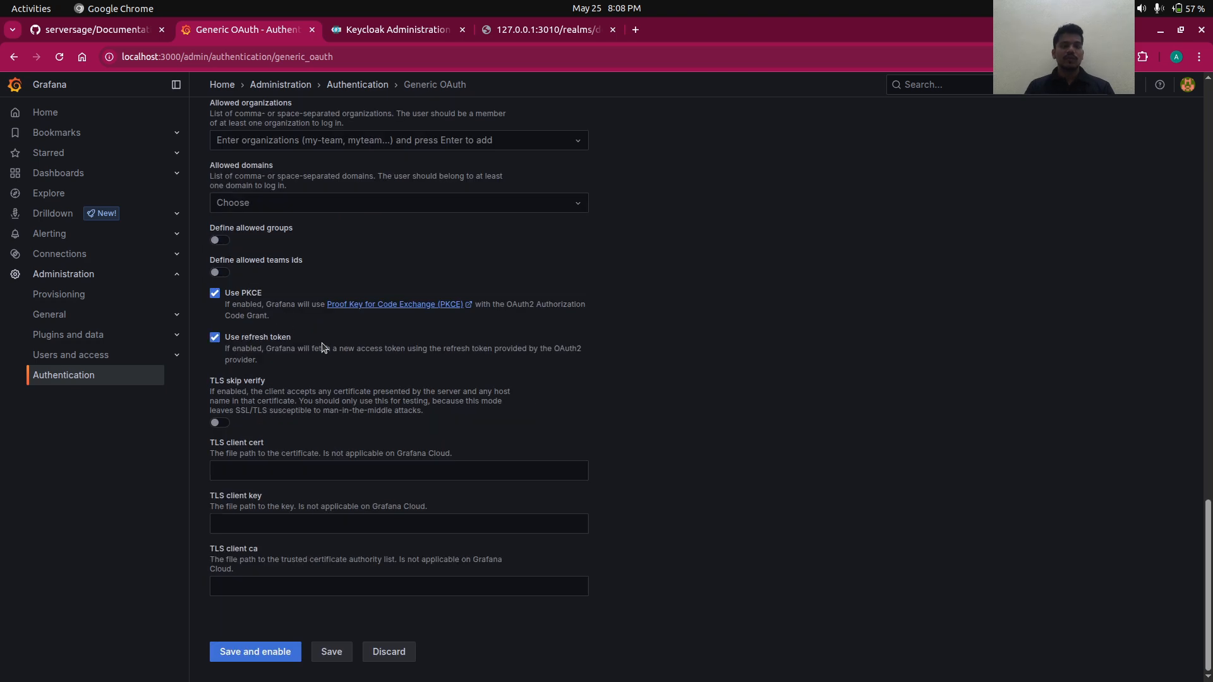
{"action": "left_click", "coordinate": [260, 653]}
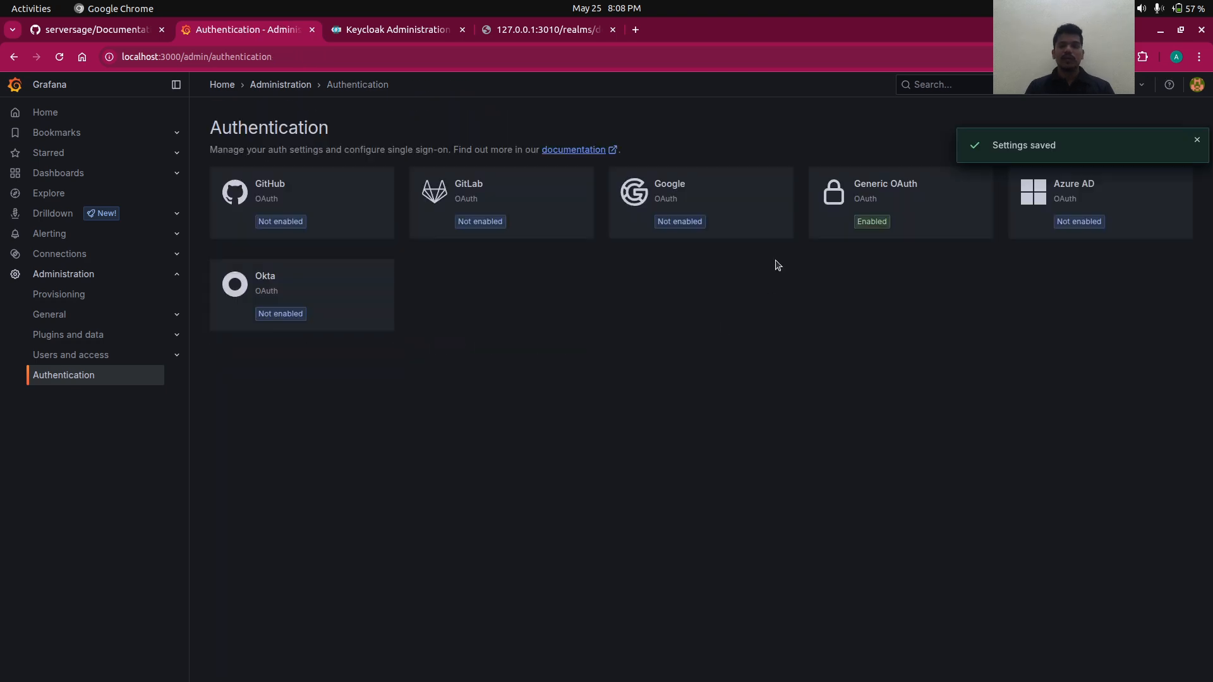
{"action": "left_click", "coordinate": [850, 212]}
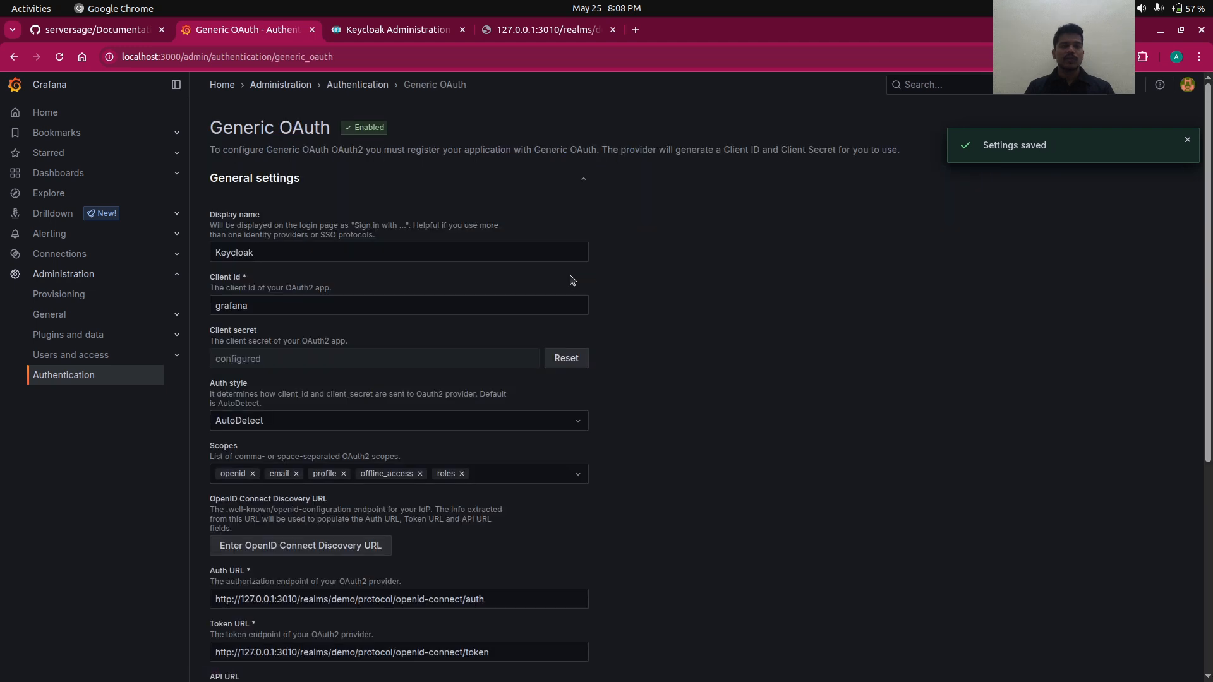
- Expand and review the User mapping section of the Generic OAuth settings
{"action": "scroll", "coordinate": [571, 278], "scroll_direction": "down", "scroll_amount": 2}
{"action": "scroll", "coordinate": [570, 278], "scroll_direction": "down", "scroll_amount": 3}
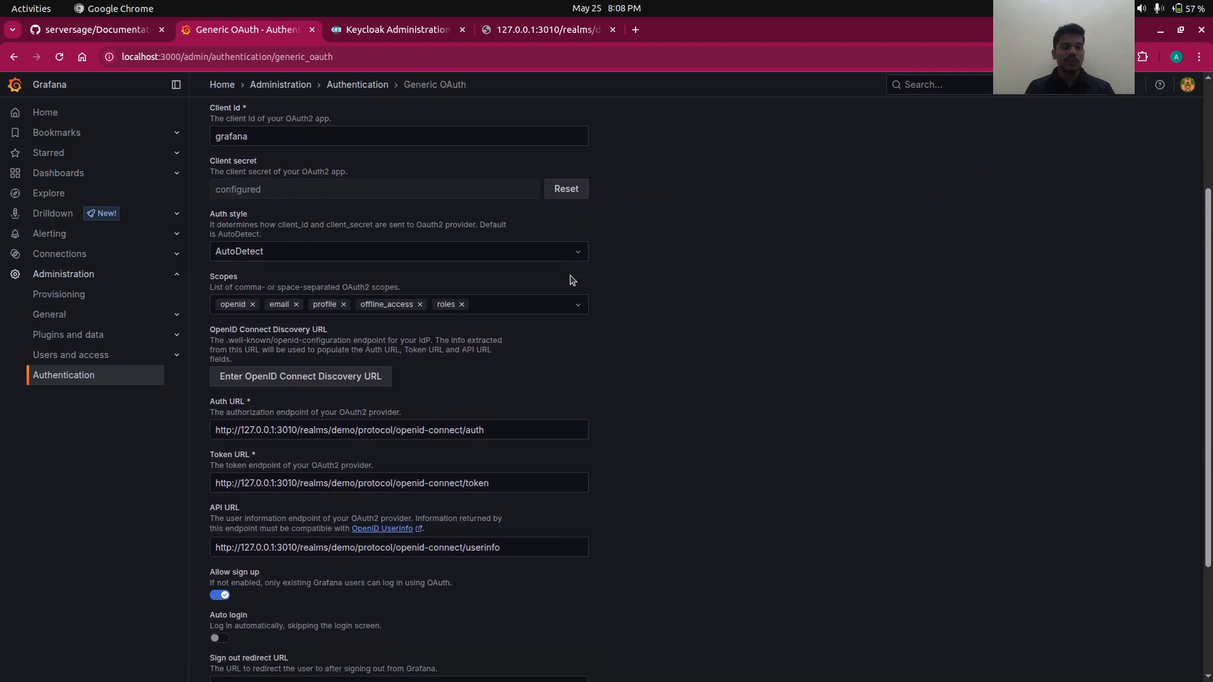
{"action": "scroll", "coordinate": [571, 280], "scroll_direction": "down", "scroll_amount": 3}
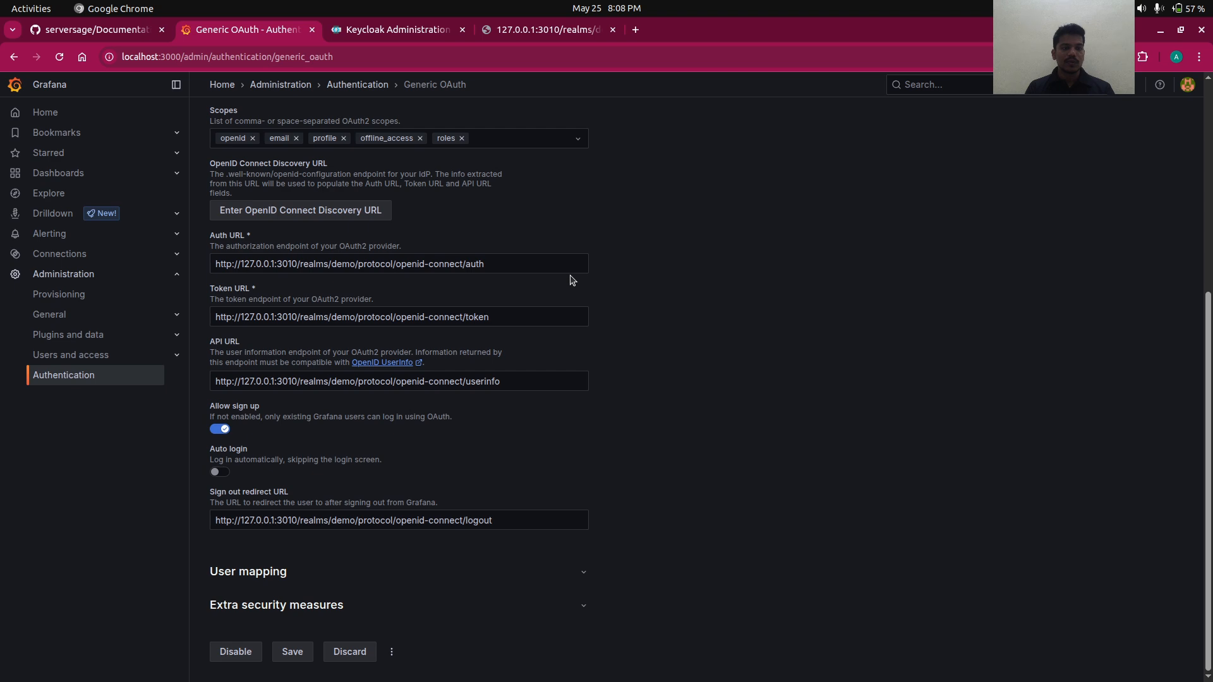
{"action": "left_click", "coordinate": [328, 576]}
{"action": "scroll", "coordinate": [330, 579], "scroll_direction": "down", "scroll_amount": 6}
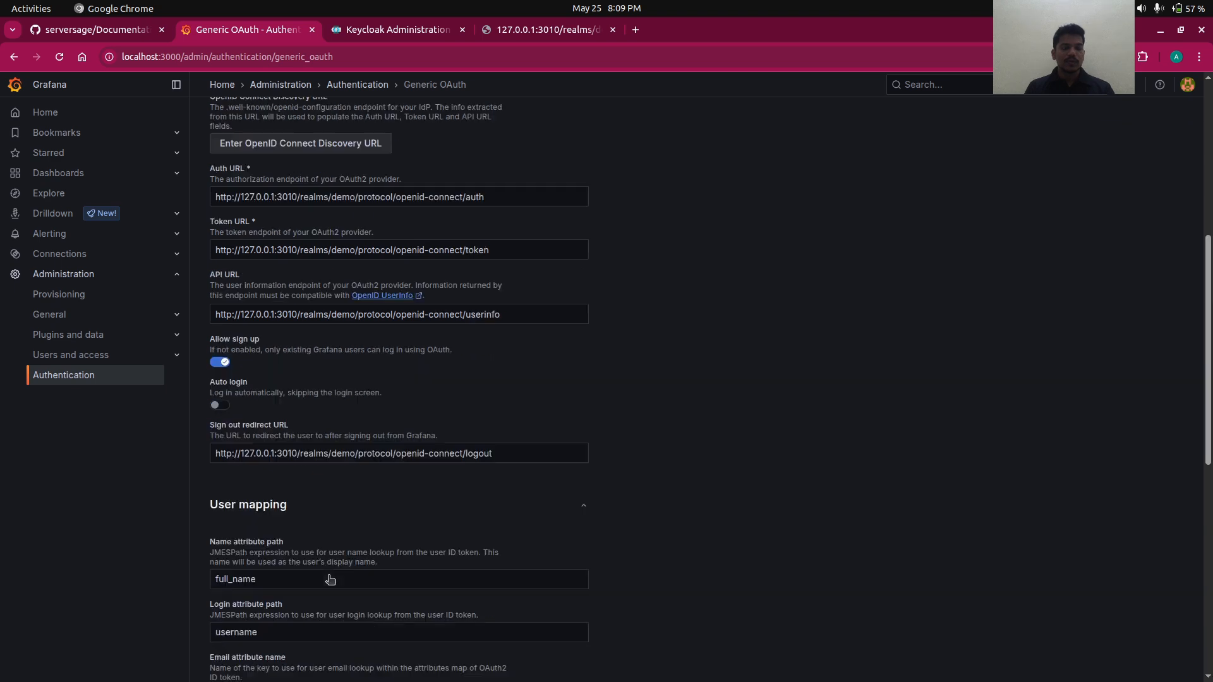
{"action": "scroll", "coordinate": [329, 577], "scroll_direction": "down", "scroll_amount": 2}
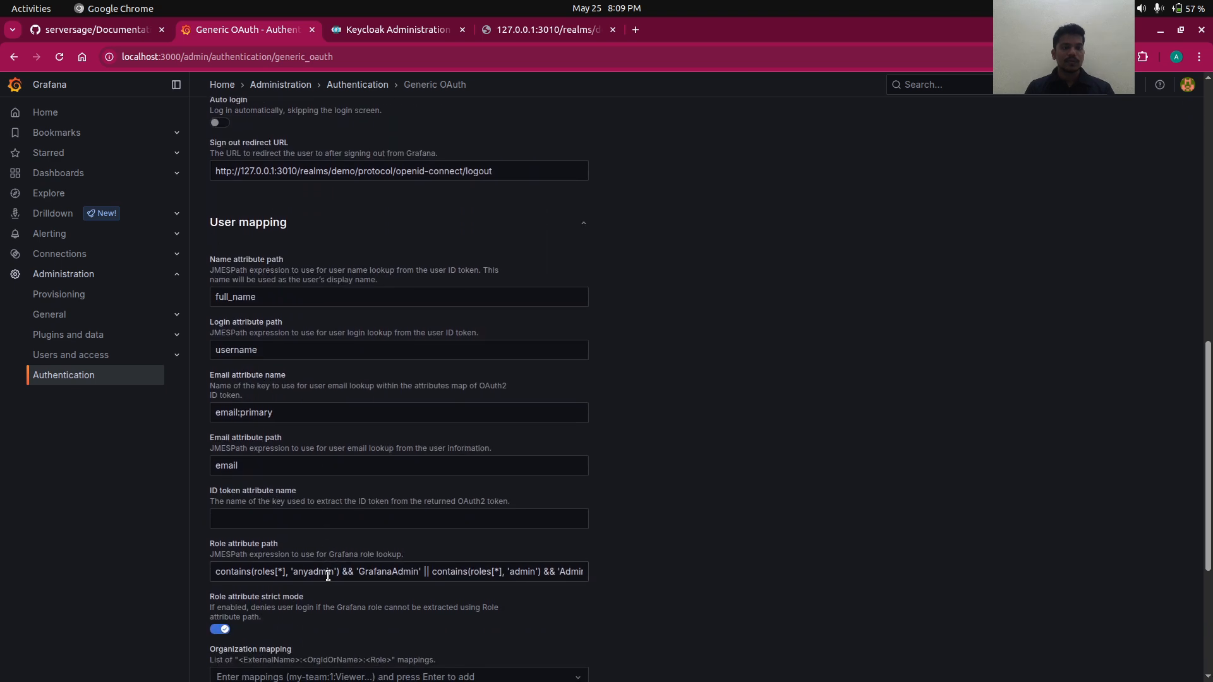
{"action": "scroll", "coordinate": [328, 577], "scroll_direction": "down", "scroll_amount": 1}
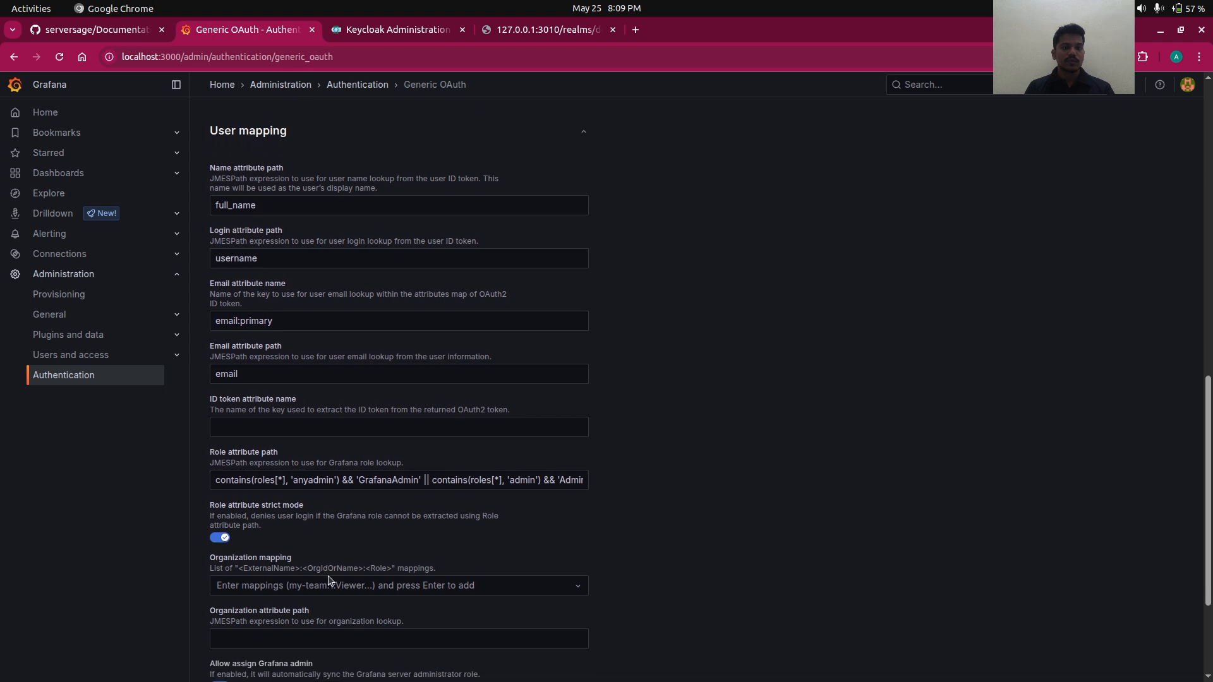
{"action": "scroll", "coordinate": [330, 581], "scroll_direction": "down", "scroll_amount": 1}
{"action": "scroll", "coordinate": [328, 581], "scroll_direction": "down", "scroll_amount": 3}
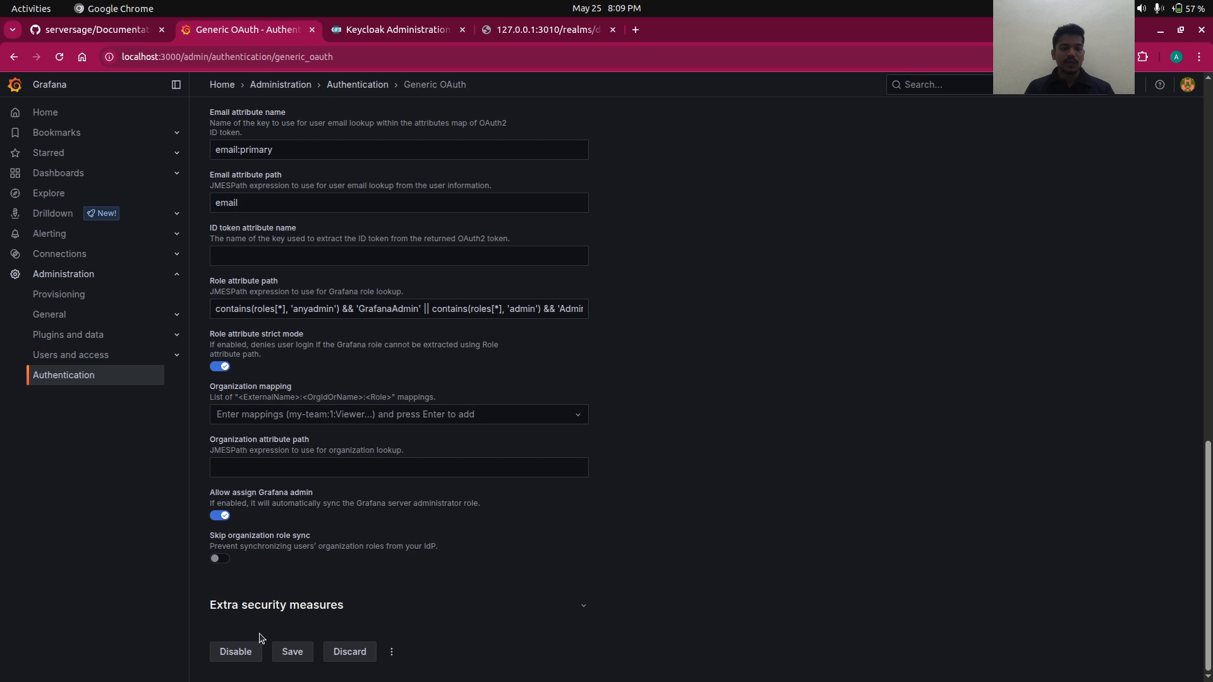
- Expand Extra security measures, review it, and save the settings again
{"action": "left_click", "coordinate": [292, 606]}
{"action": "scroll", "coordinate": [297, 605], "scroll_direction": "down", "scroll_amount": 5}
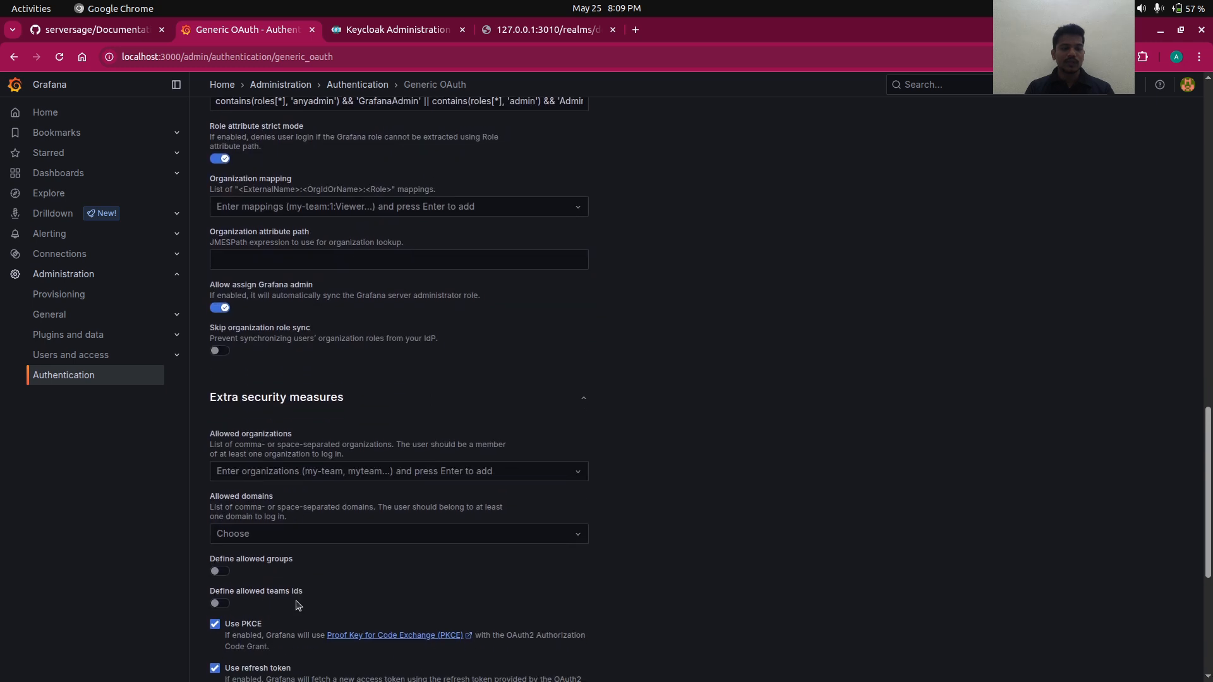
{"action": "scroll", "coordinate": [299, 605], "scroll_direction": "down", "scroll_amount": 5}
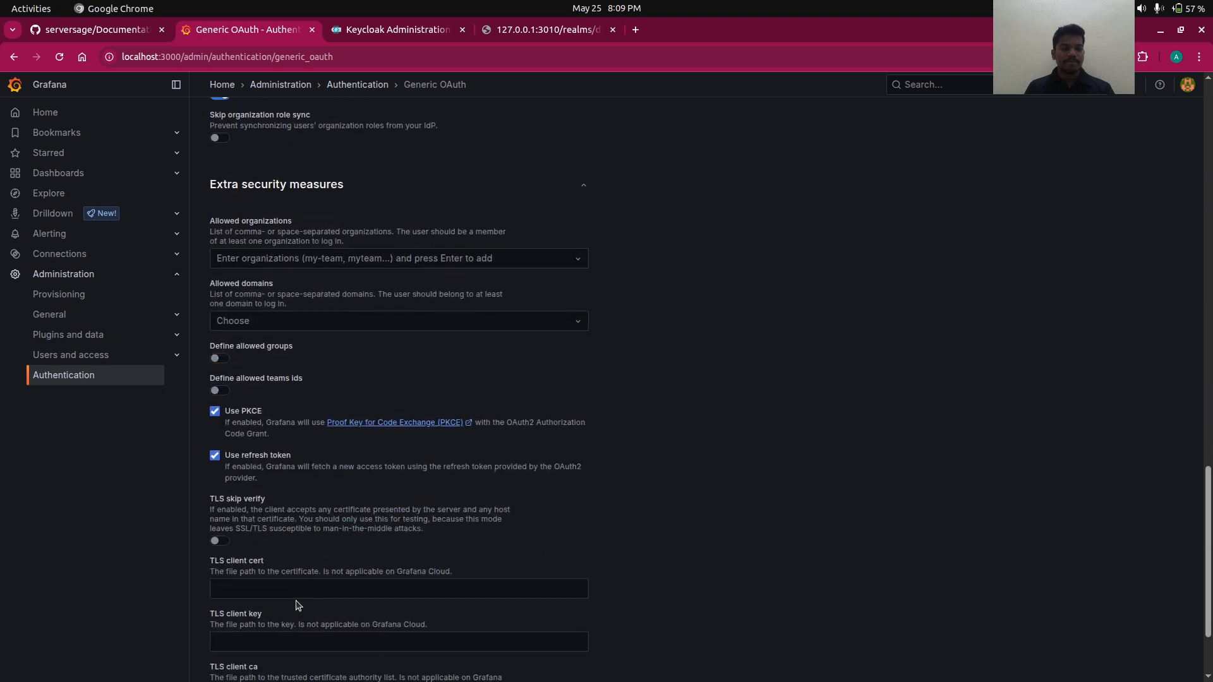
{"action": "scroll", "coordinate": [299, 605], "scroll_direction": "down", "scroll_amount": 3}
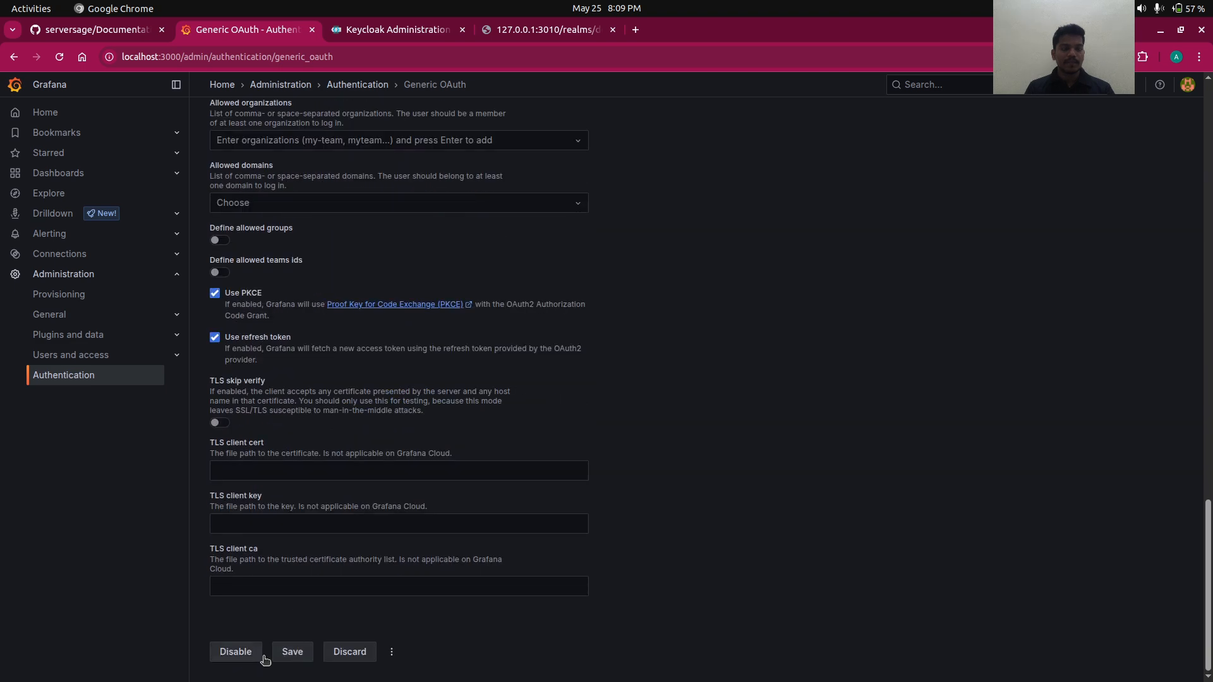
{"action": "left_click", "coordinate": [297, 657]}
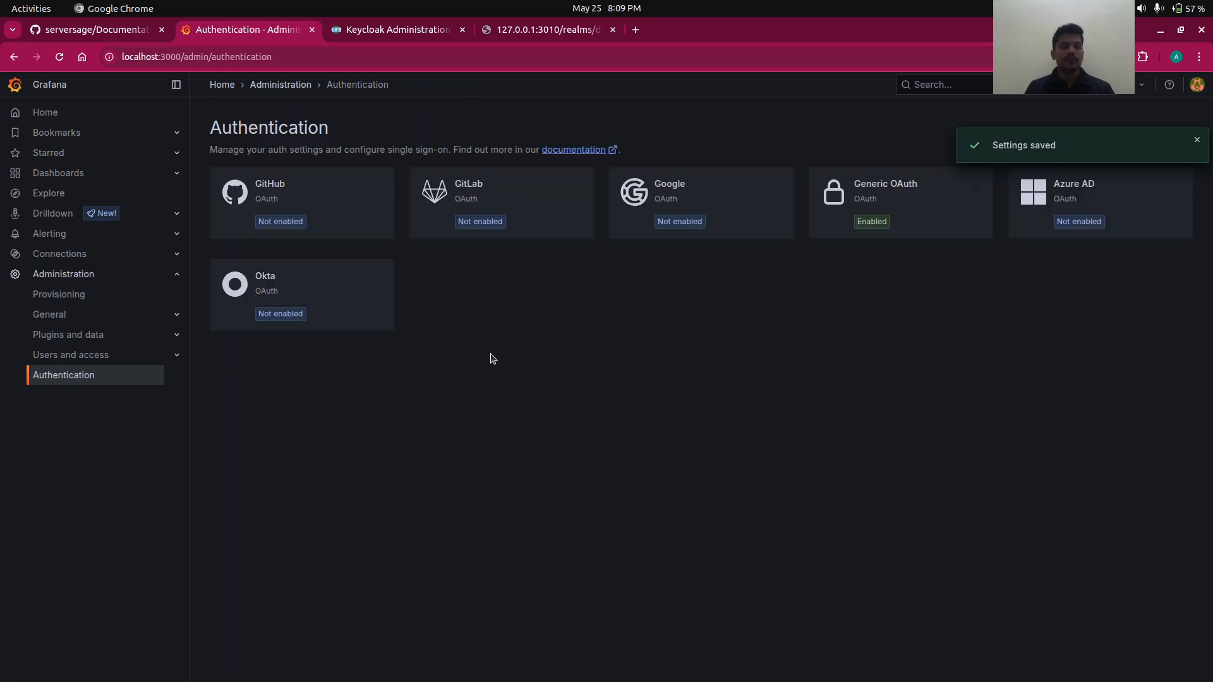
- Close the OpenID configuration tab and show the demo realm's Users list with one user
{"action": "left_click", "coordinate": [524, 30]}
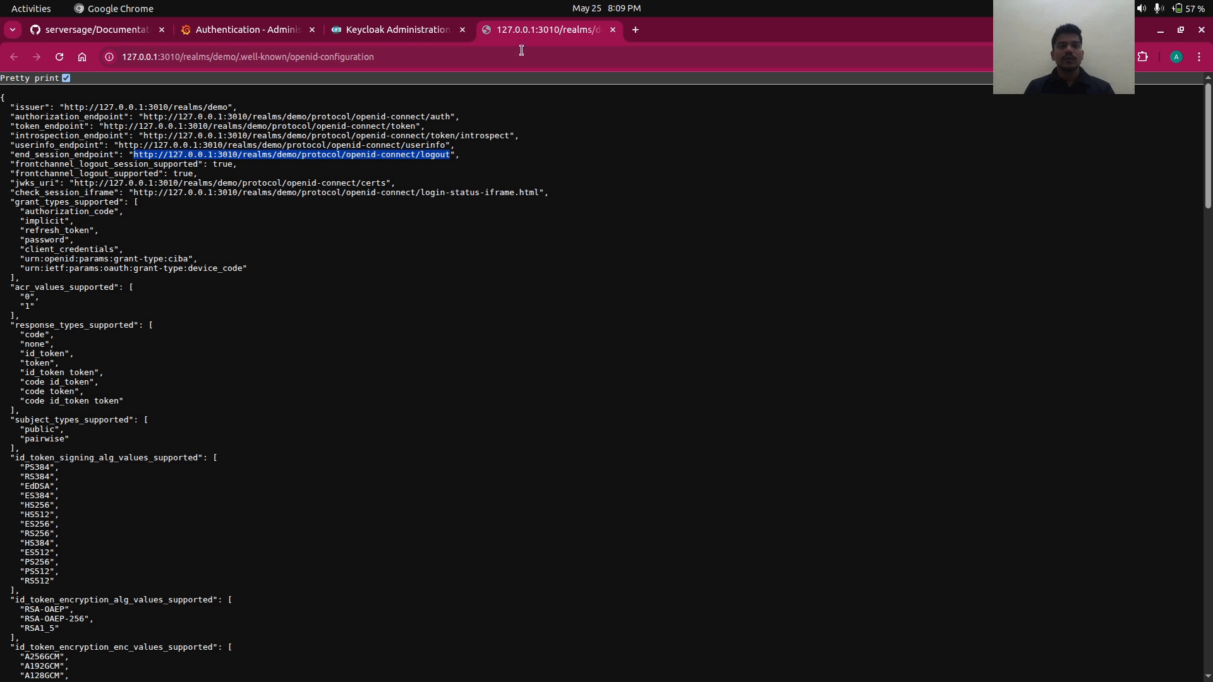
{"action": "left_click", "coordinate": [612, 29]}
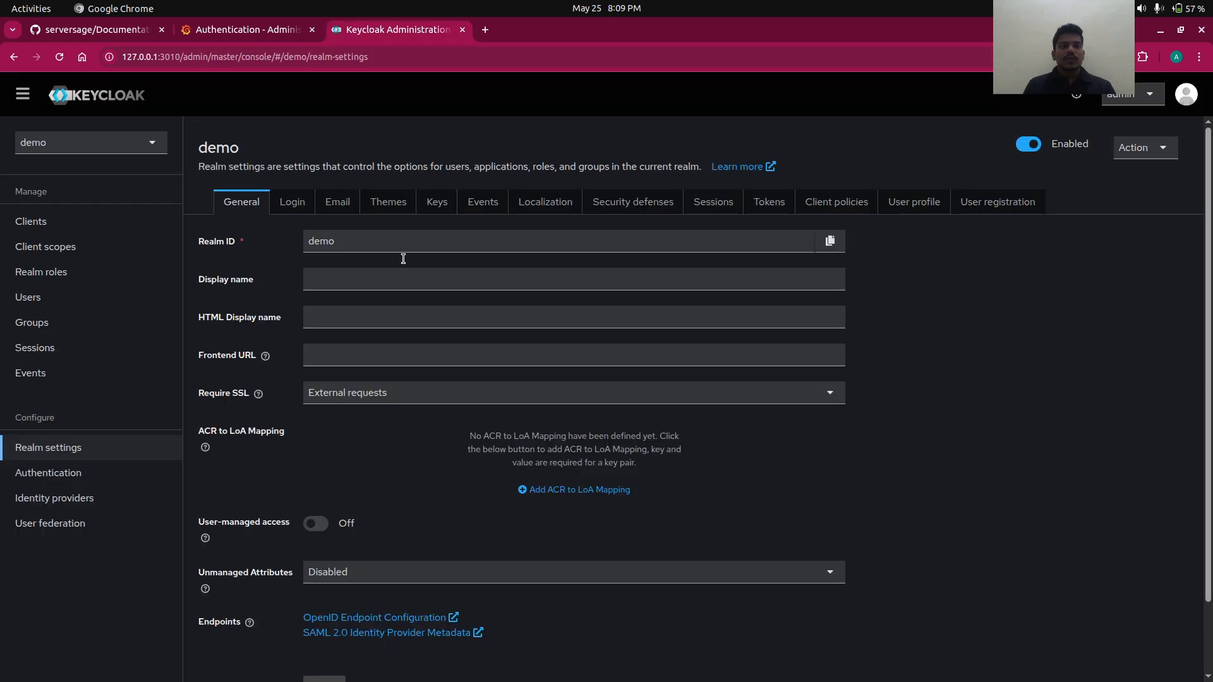
{"action": "left_click", "coordinate": [93, 280]}
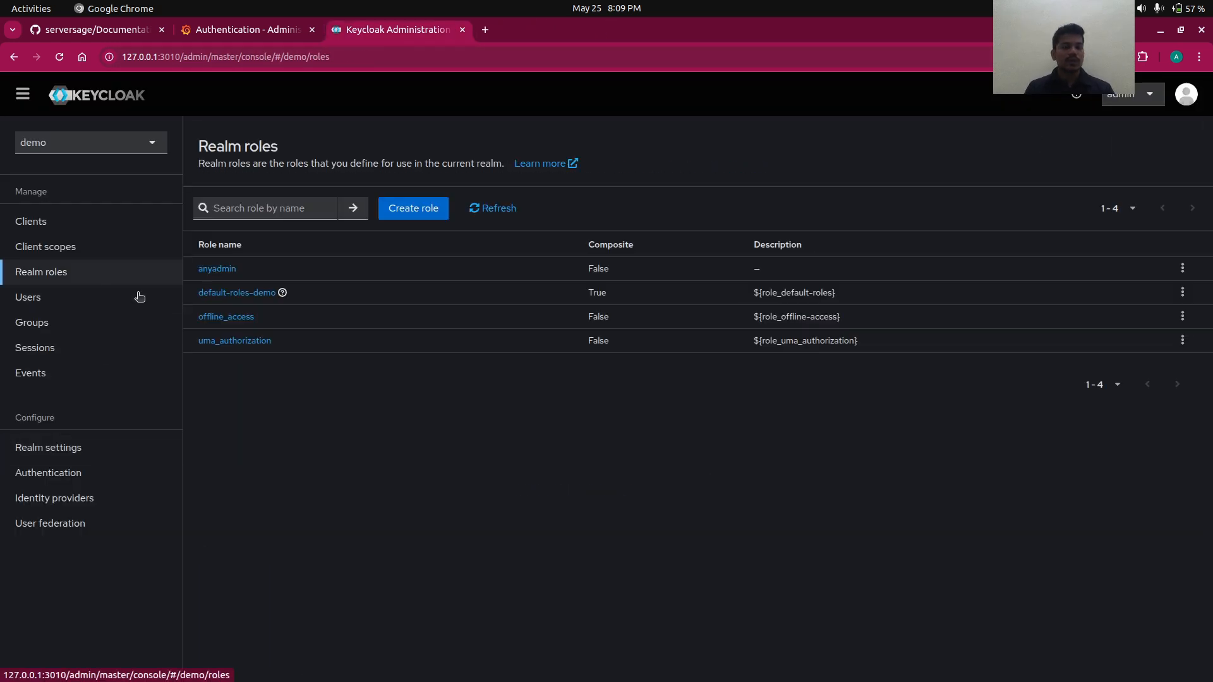
{"action": "left_click", "coordinate": [91, 305]}
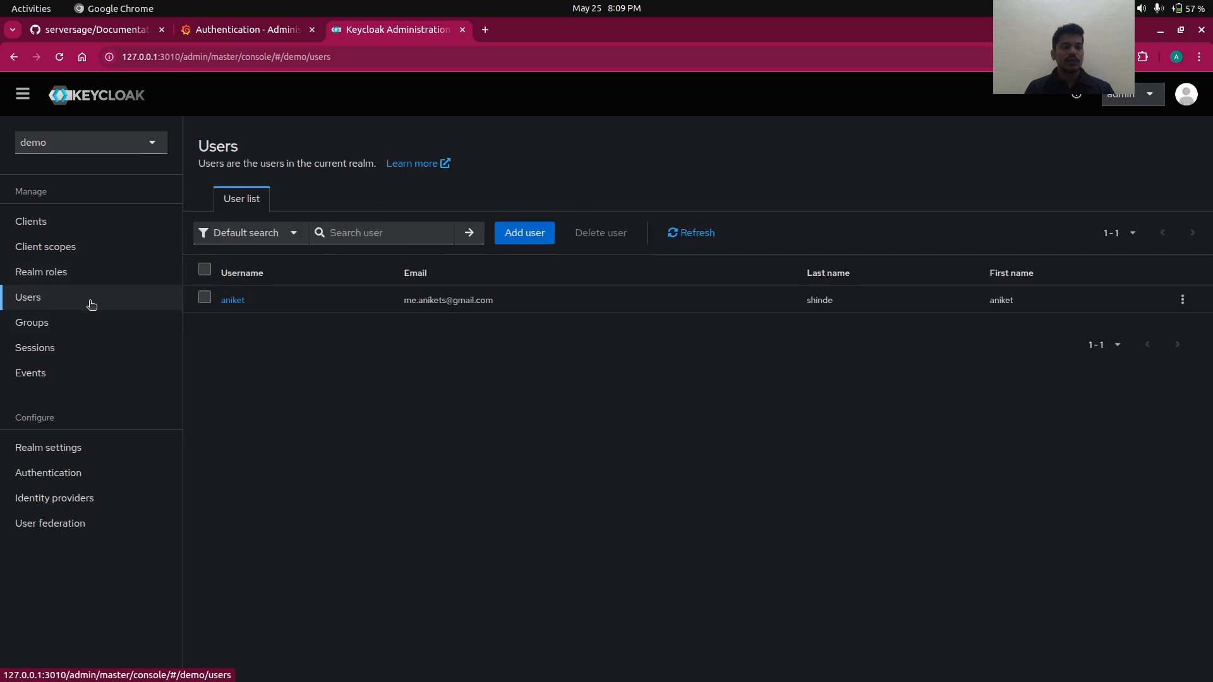
{"action": "key", "text": "alt+Tab"}
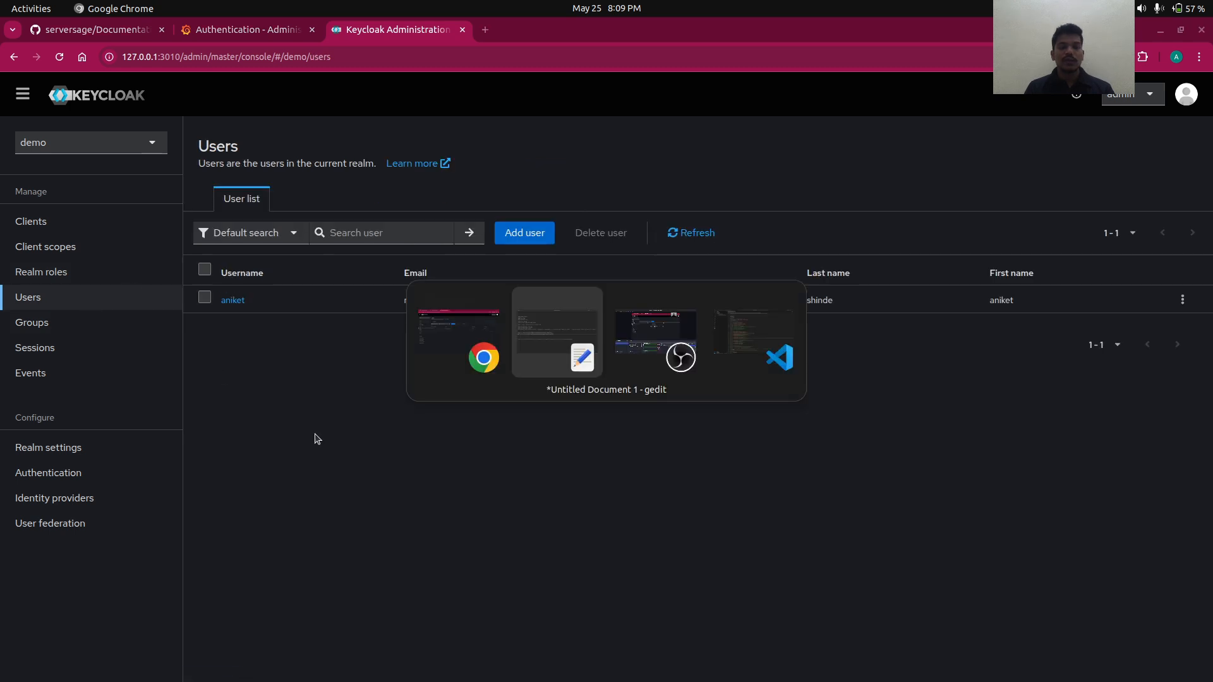
{"action": "key", "text": "alt+Tab"}
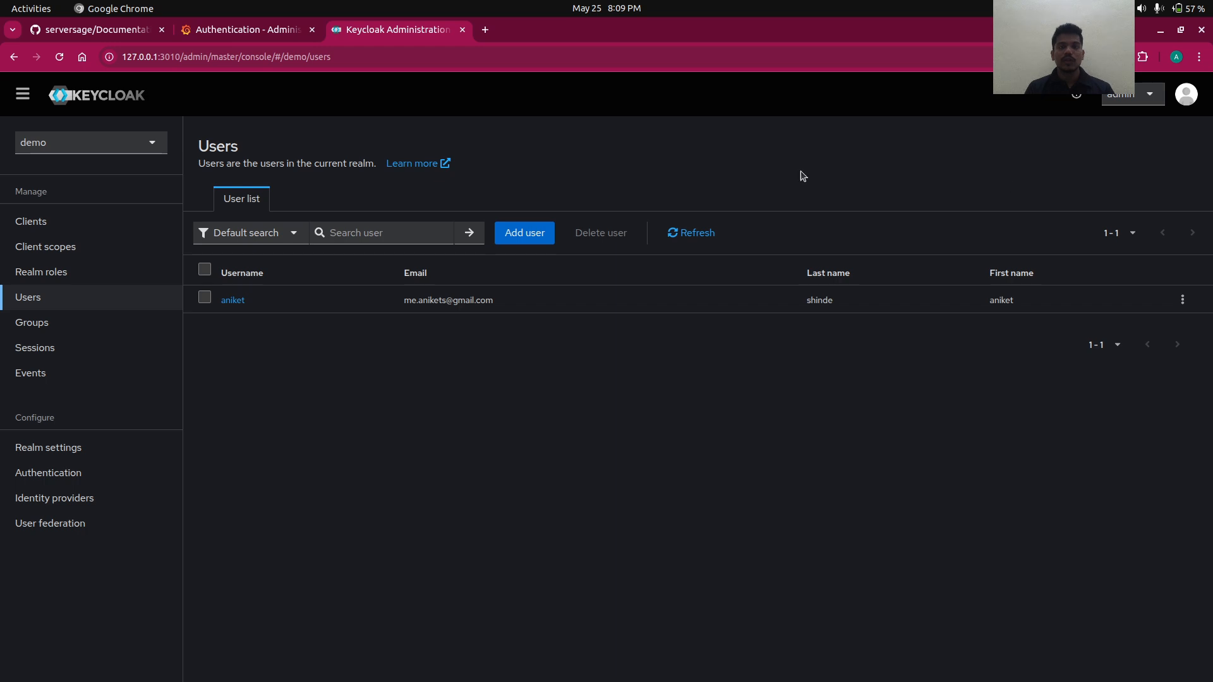
{"action": "left_click", "coordinate": [1199, 56]}
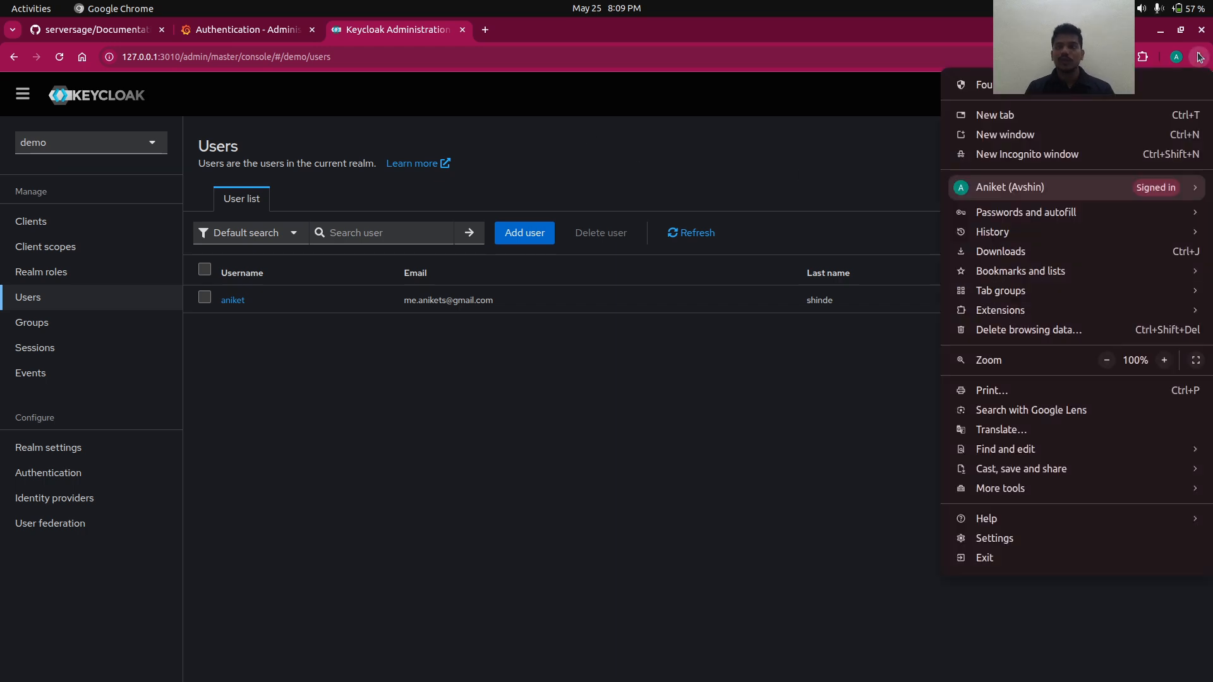
- Load localhost:3000 in a new Incognito window and go to Grafana's Sign in page
{"action": "left_click", "coordinate": [1036, 153]}
{"action": "type", "text": "local"}
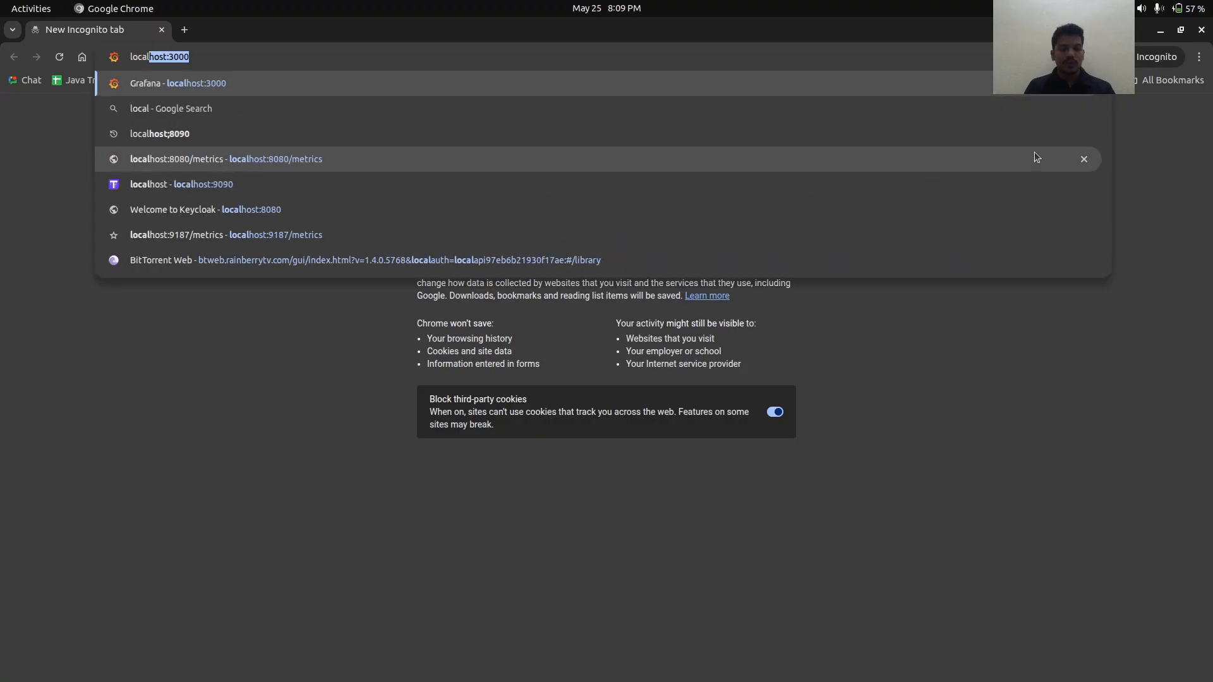
{"action": "key", "text": "Return"}
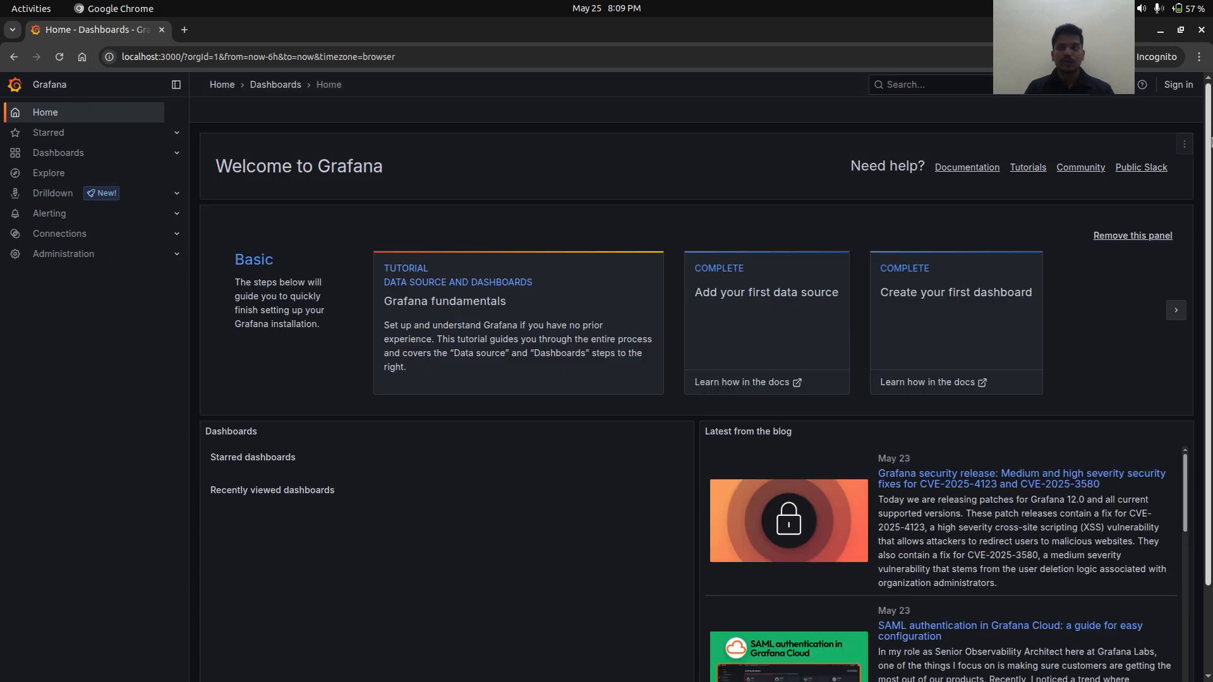
{"action": "left_click", "coordinate": [1178, 85]}
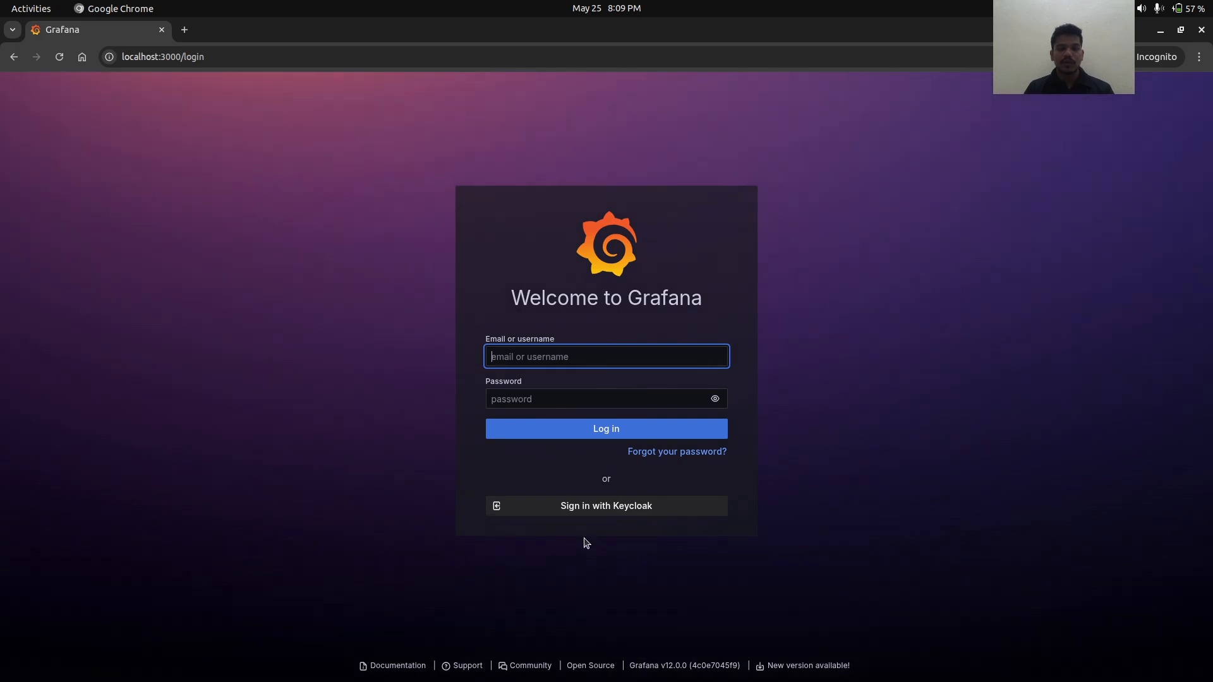
- Sign in with Keycloak using the demo user's username and password
{"action": "left_click", "coordinate": [620, 509]}
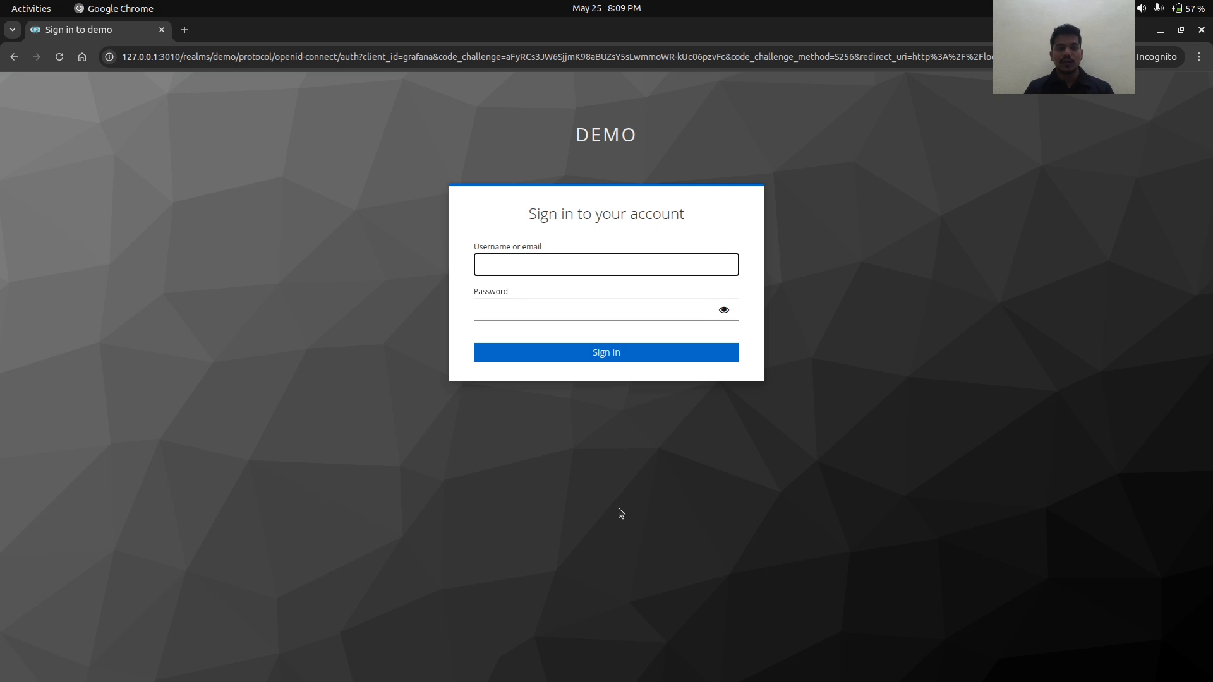
{"action": "left_click", "coordinate": [547, 264]}
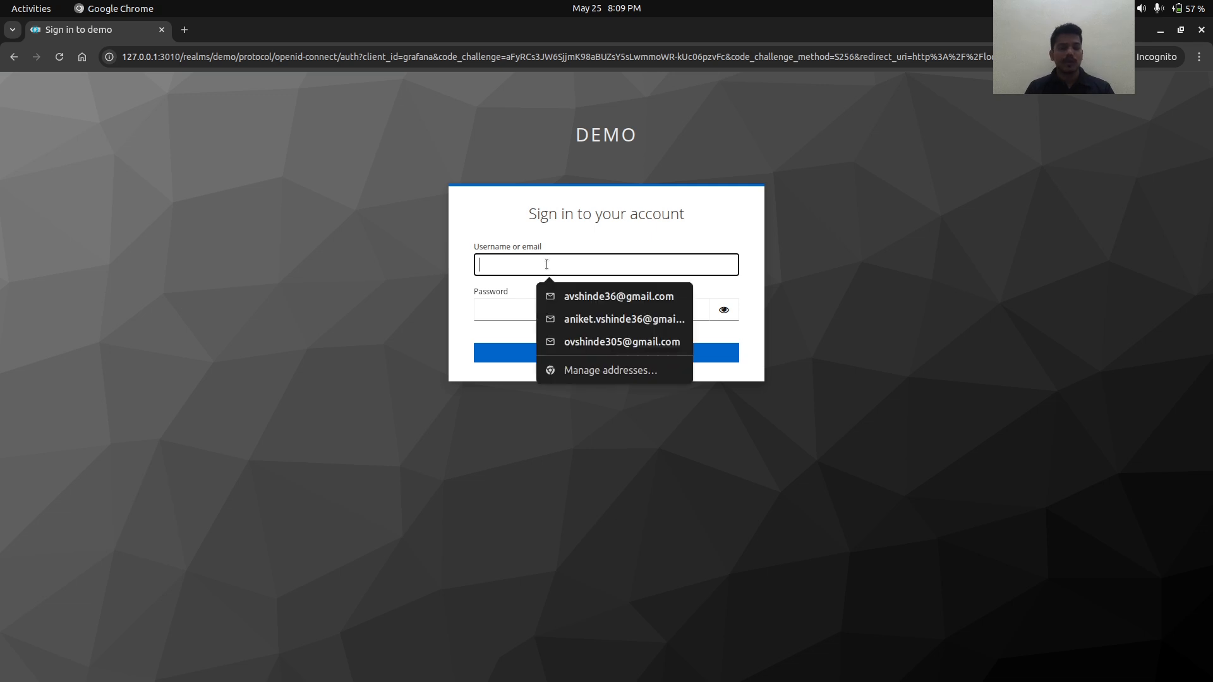
{"action": "type", "text": "aniket"}
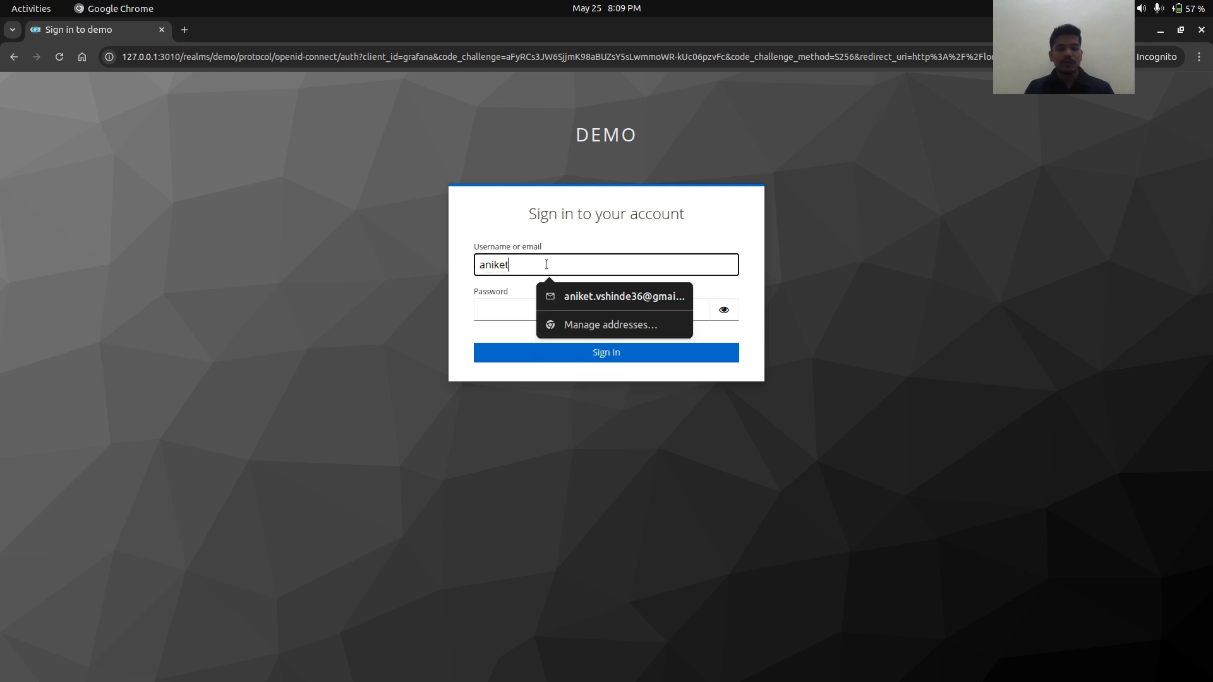
{"action": "key", "text": "ctrl+a"}
{"action": "left_click", "coordinate": [489, 309]}
{"action": "key", "text": "ctrl+v"}
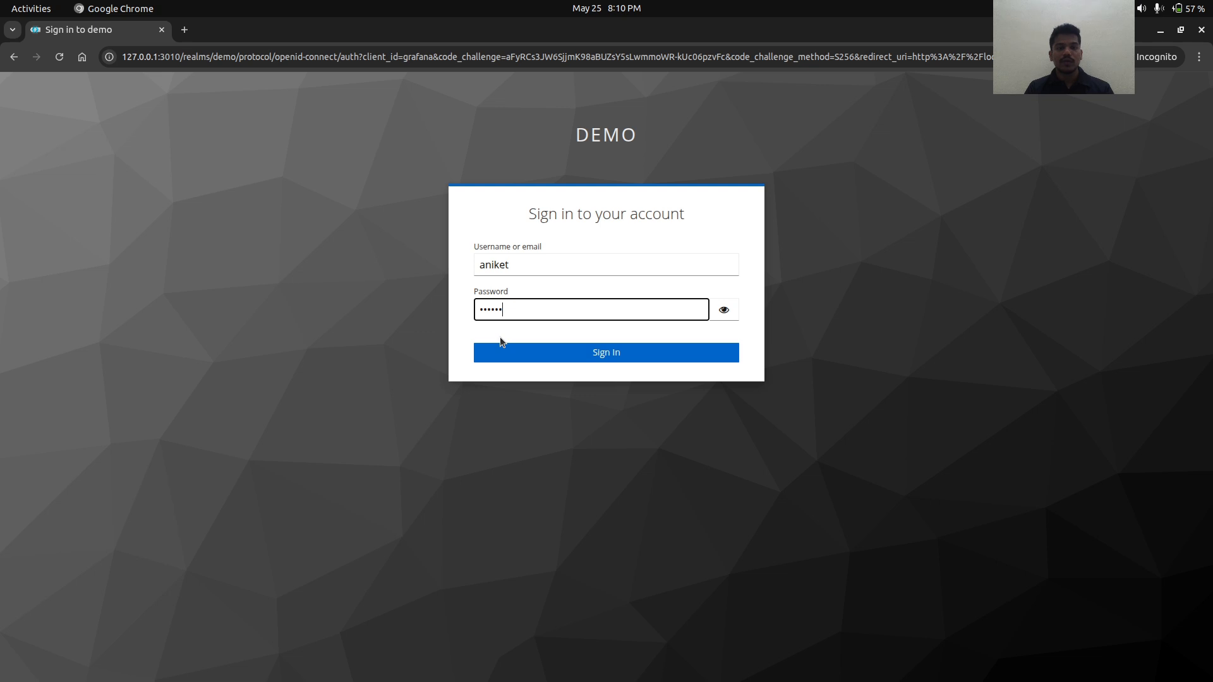
{"action": "left_click", "coordinate": [516, 355]}
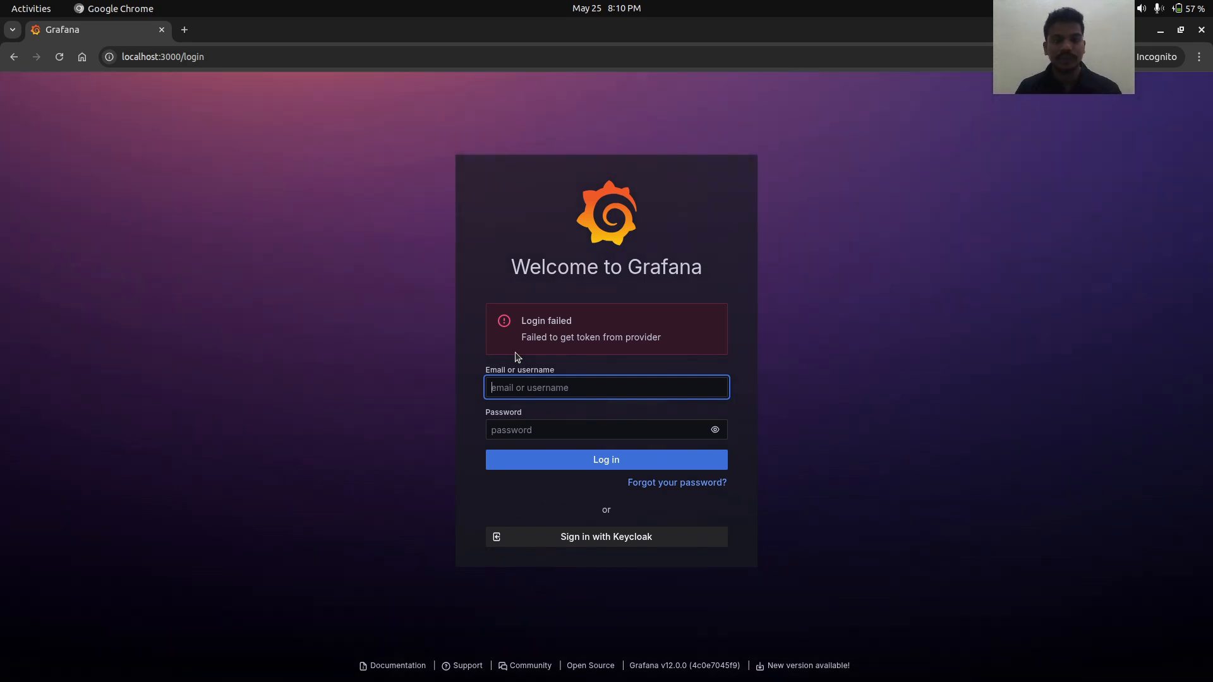
- Highlight the 'Failed to get token from provider' error, then switch to docker-compose.yml
{"action": "left_click", "coordinate": [666, 347]}
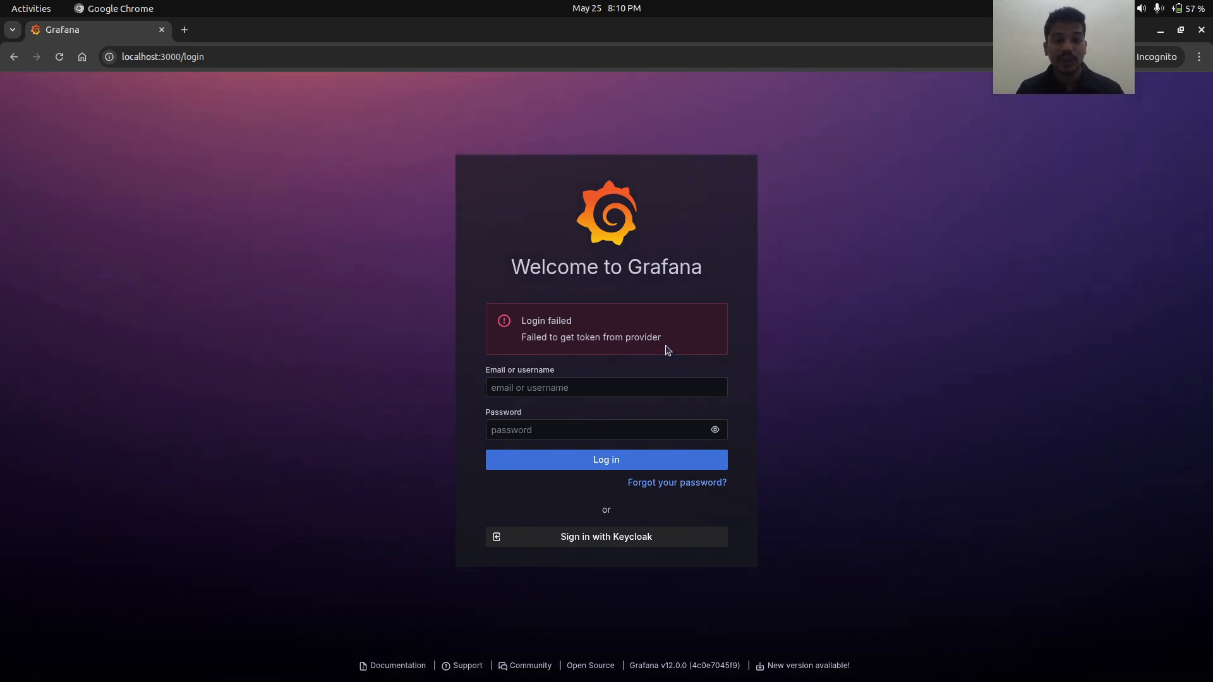
{"action": "left_click_drag", "start_coordinate": [666, 351], "coordinate": [522, 323]}
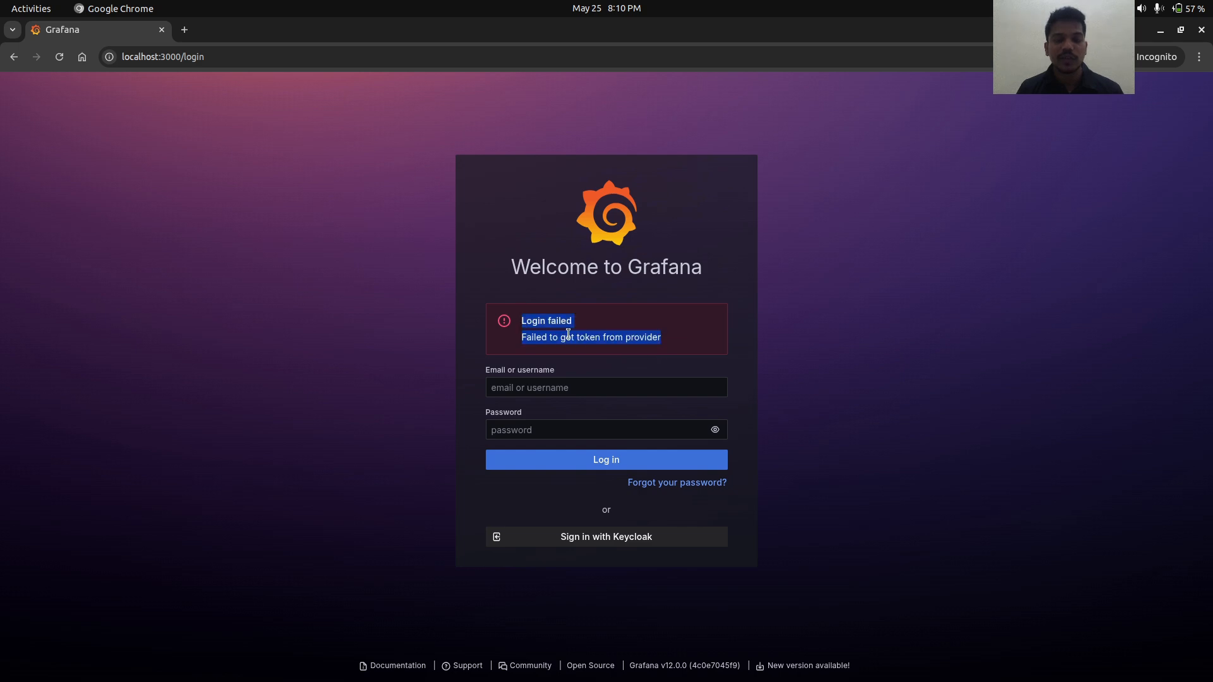
{"action": "left_click", "coordinate": [596, 335]}
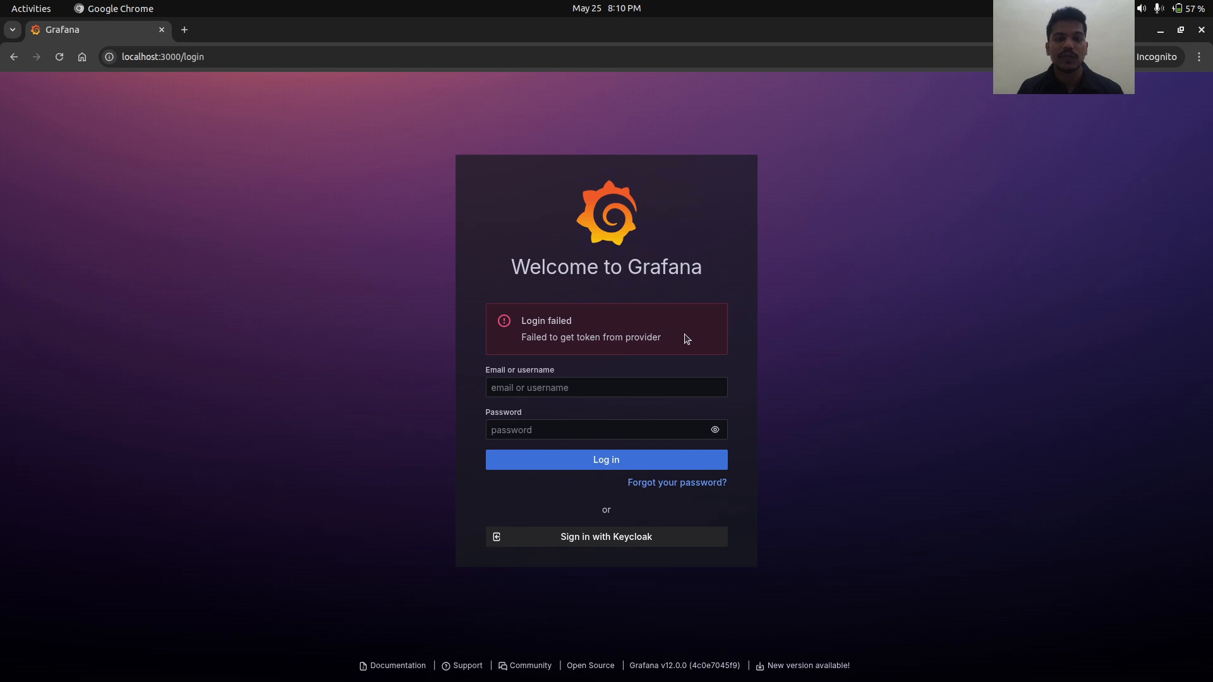
{"action": "left_click_drag", "start_coordinate": [671, 340], "coordinate": [505, 329]}
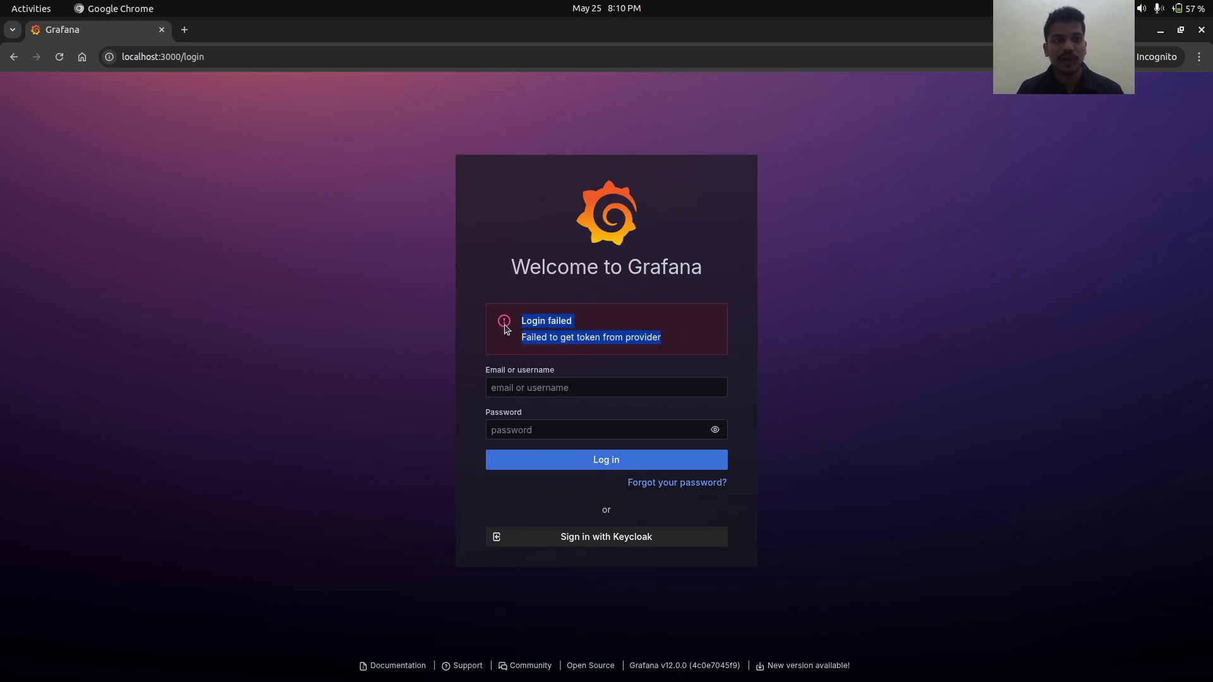
{"action": "key", "text": "alt+Tab"}
{"action": "key", "text": "alt+Tab"}
{"action": "key", "text": "alt+Tab"}
{"action": "key", "text": "alt+Tab"}
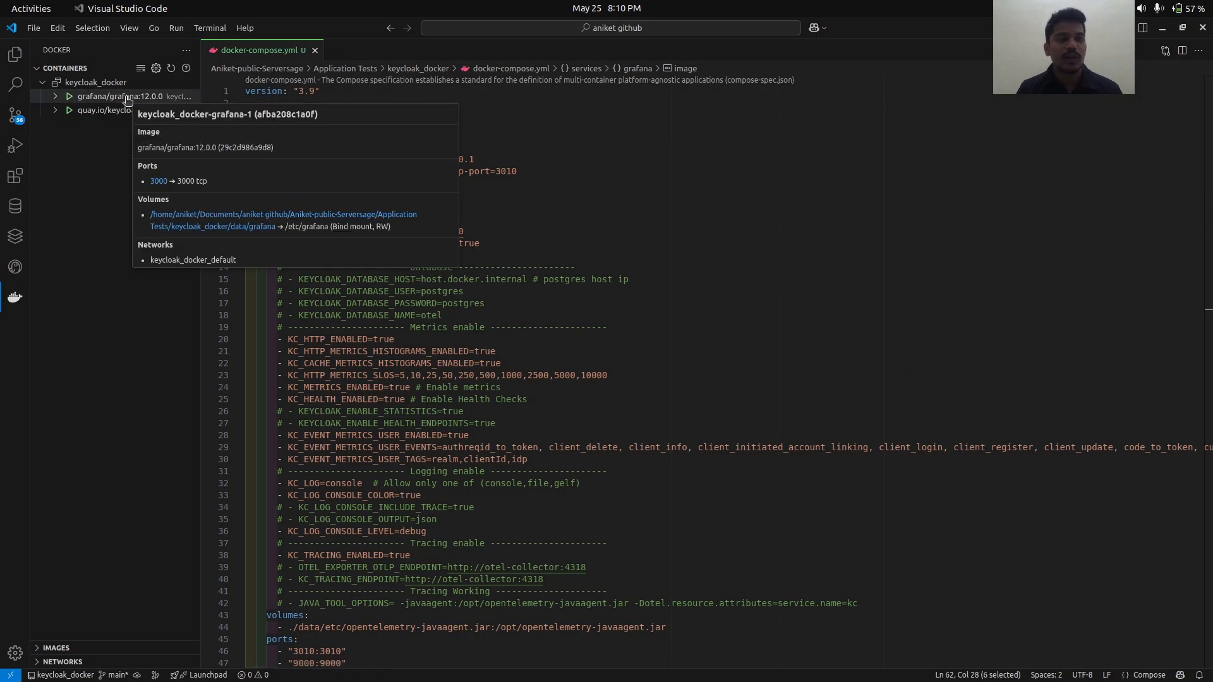
- Reopen Grafana's Generic OAuth settings and select the 127.0.0.1 host in the Token URL
{"action": "key", "text": "alt+Tab"}
{"action": "key", "text": "alt+Tab"}
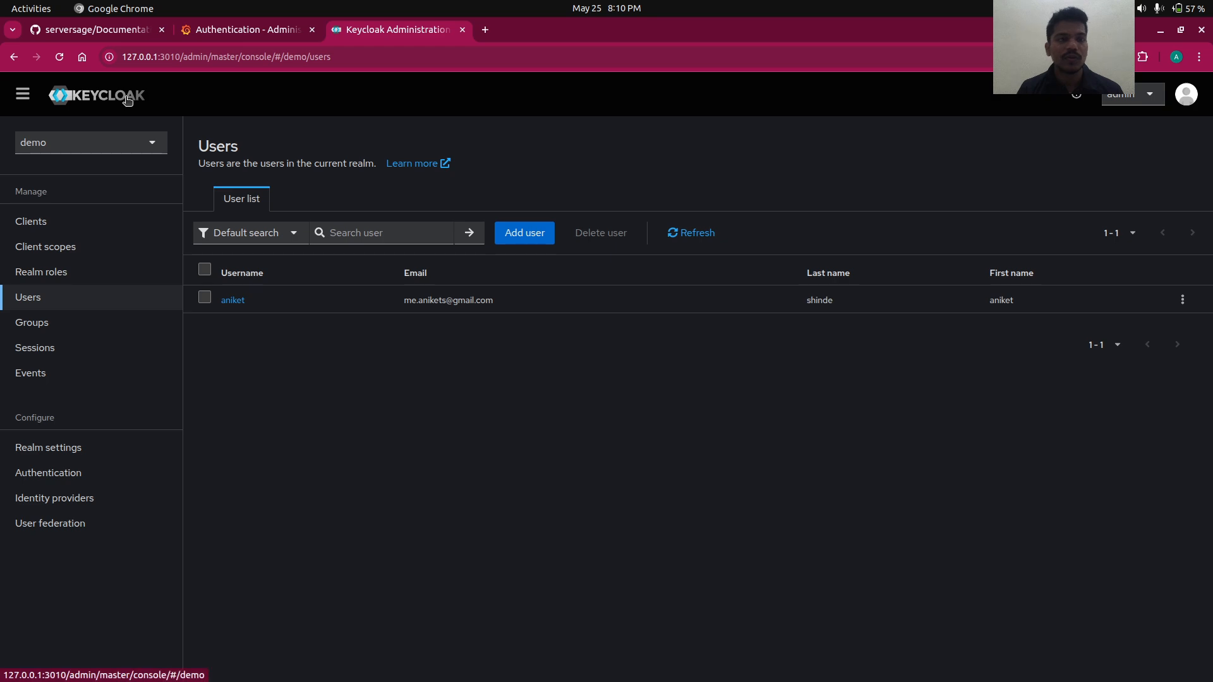
{"action": "left_click", "coordinate": [229, 30]}
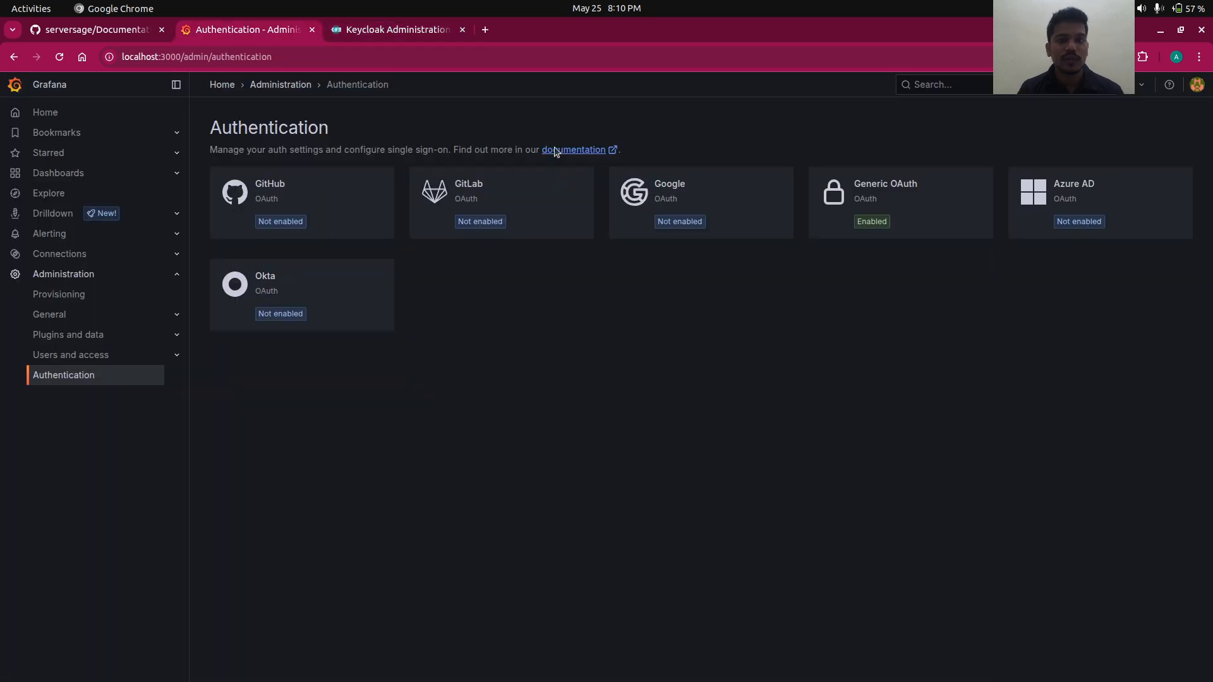
{"action": "left_click", "coordinate": [904, 216]}
{"action": "scroll", "coordinate": [365, 386], "scroll_direction": "down", "scroll_amount": 5}
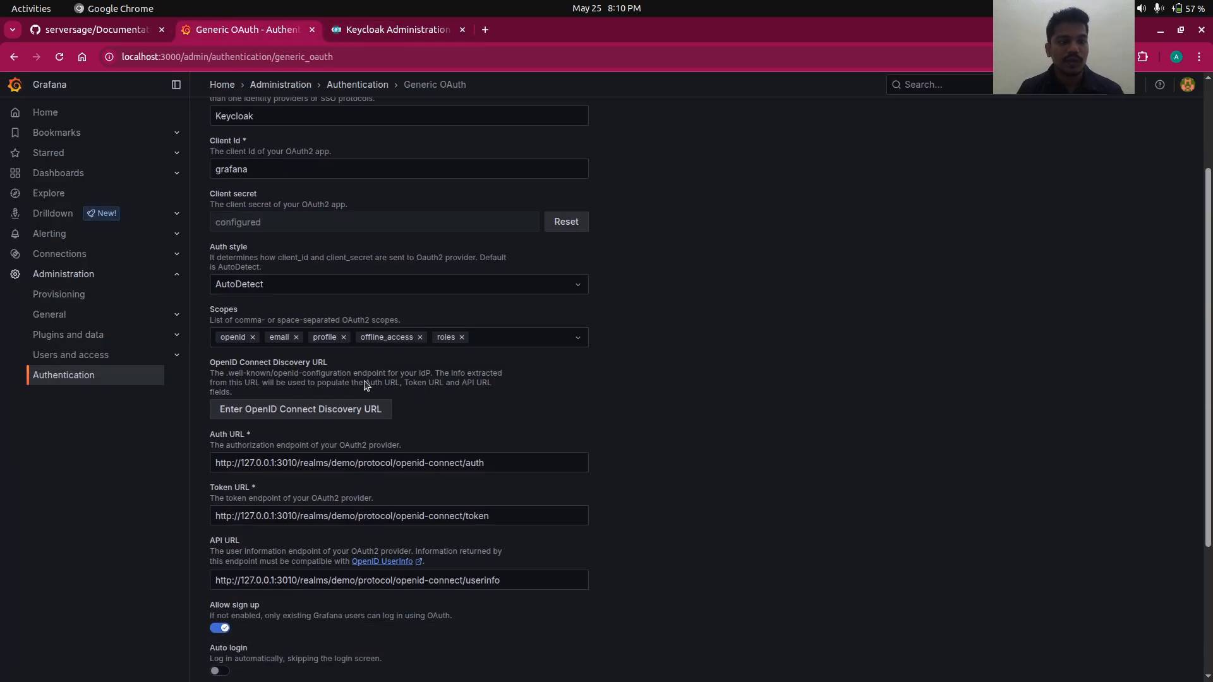
{"action": "left_click_drag", "start_coordinate": [213, 317], "coordinate": [502, 321]}
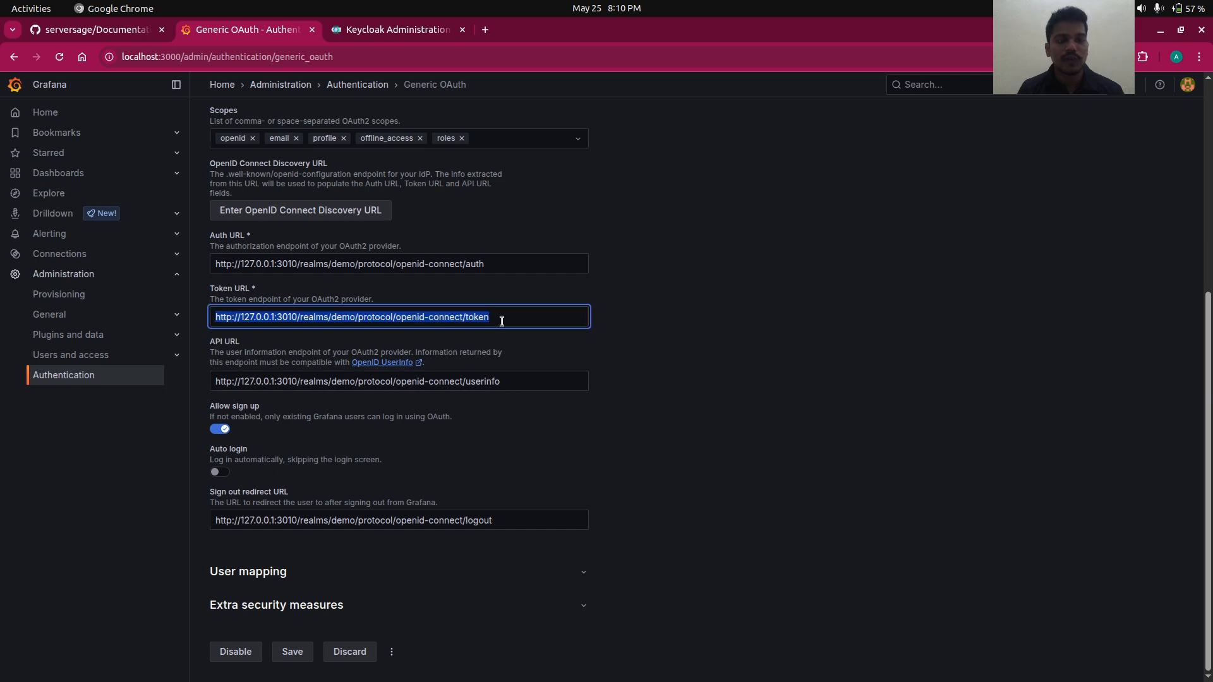
{"action": "key", "text": "alt+Tab"}
{"action": "key", "text": "alt+Tab"}
{"action": "left_click", "coordinate": [237, 318]}
{"action": "left_click_drag", "start_coordinate": [240, 318], "coordinate": [274, 316]}
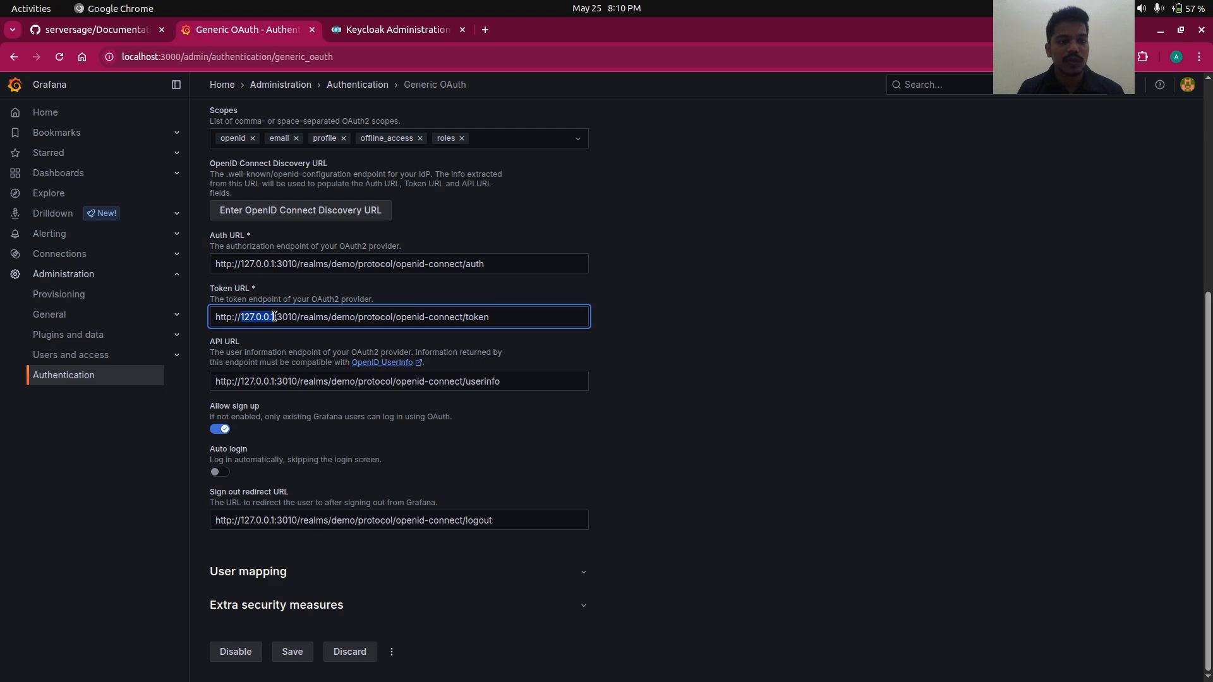
- Inspect the keycloak container from the Docker sidebar in VS Code
{"action": "key", "text": "alt+Tab"}
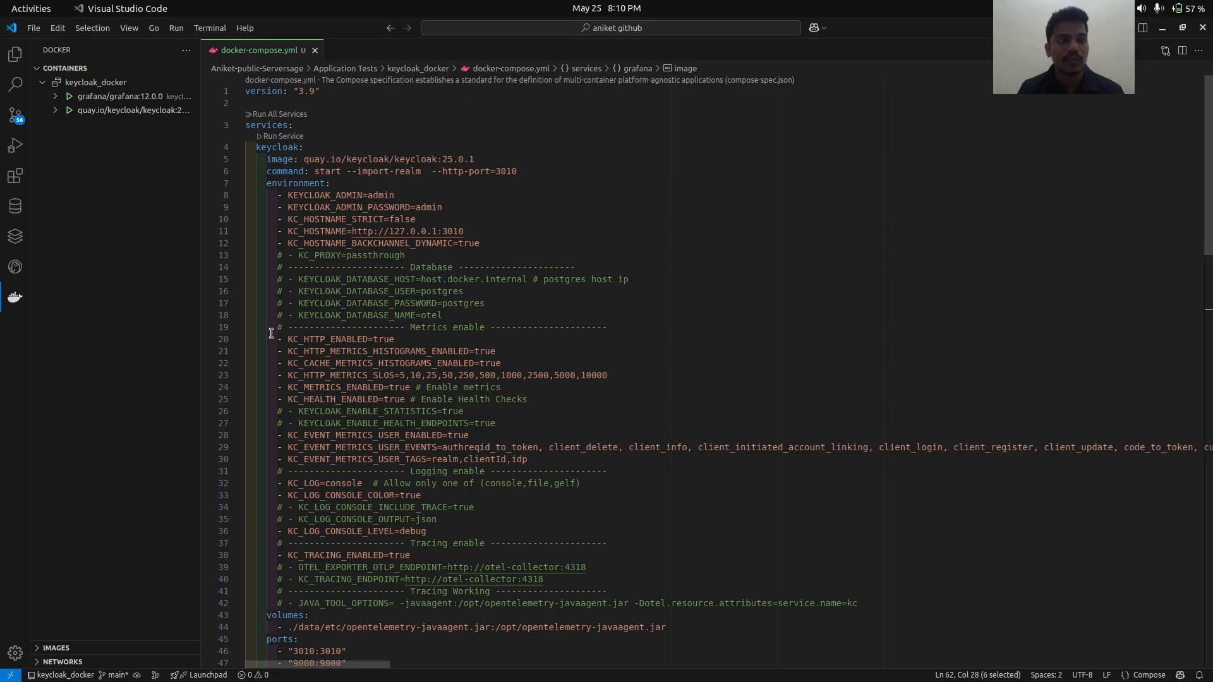
{"action": "mouse_move", "coordinate": [95, 101]}
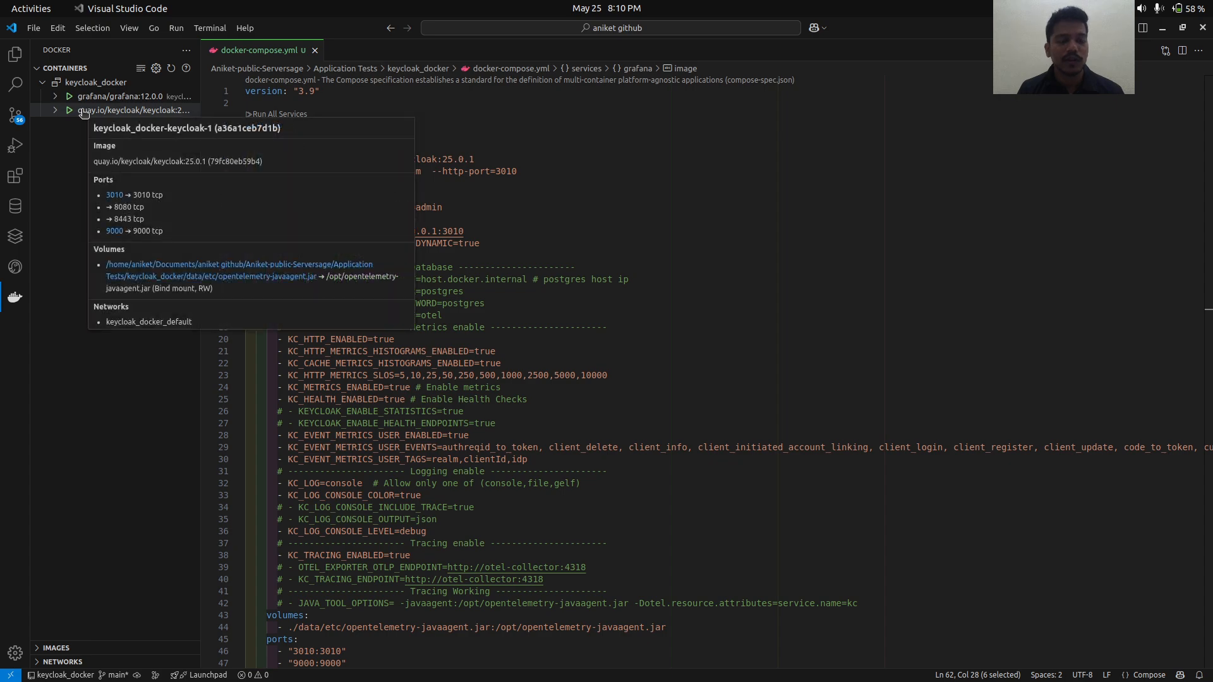
{"action": "key", "text": "alt+Tab"}
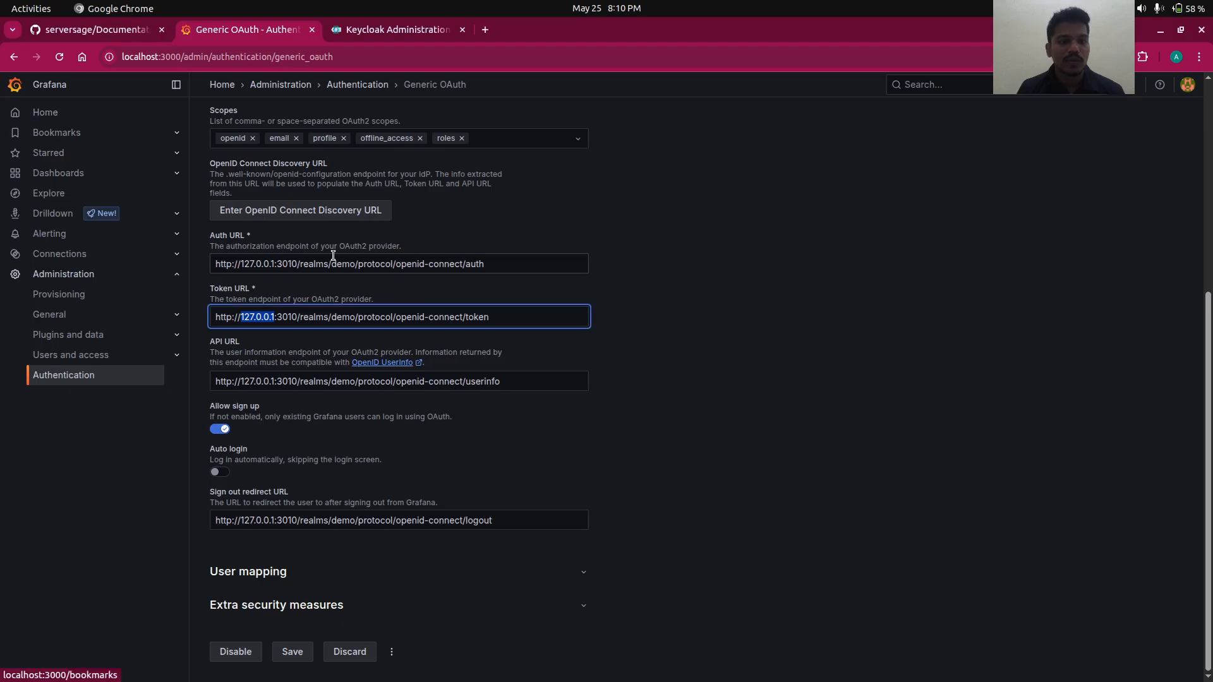
{"action": "key", "text": "alt+Tab"}
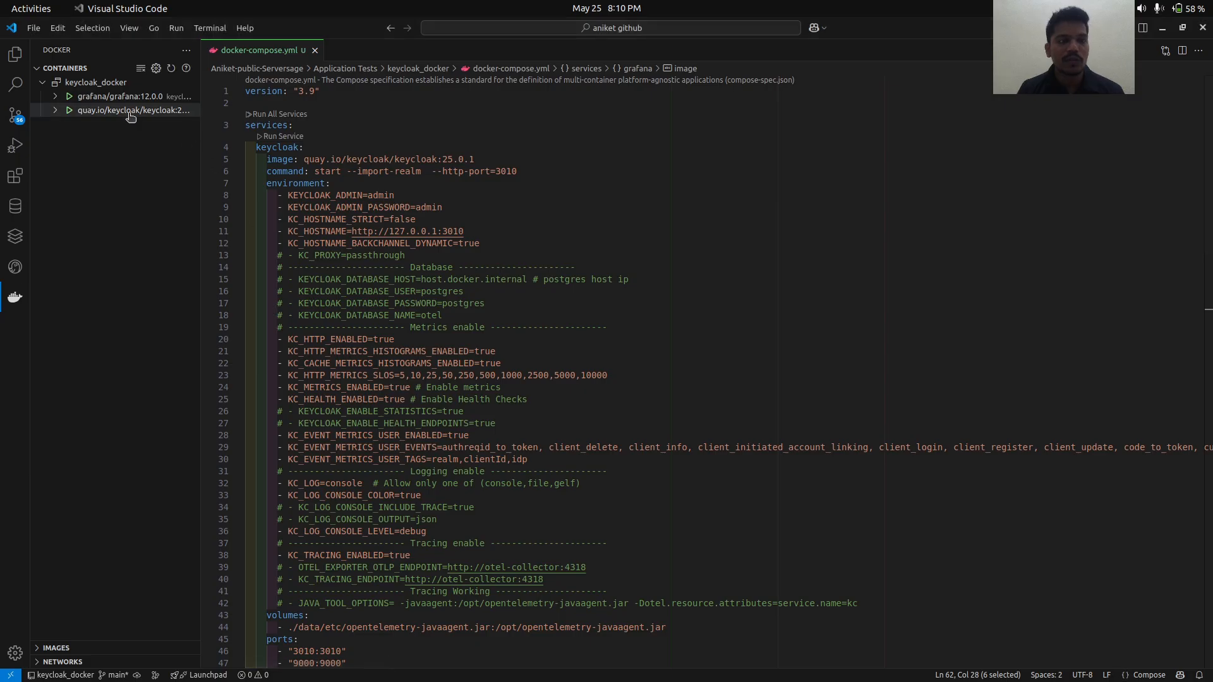
{"action": "key", "text": "alt+Tab"}
{"action": "key", "text": "alt+Tab"}
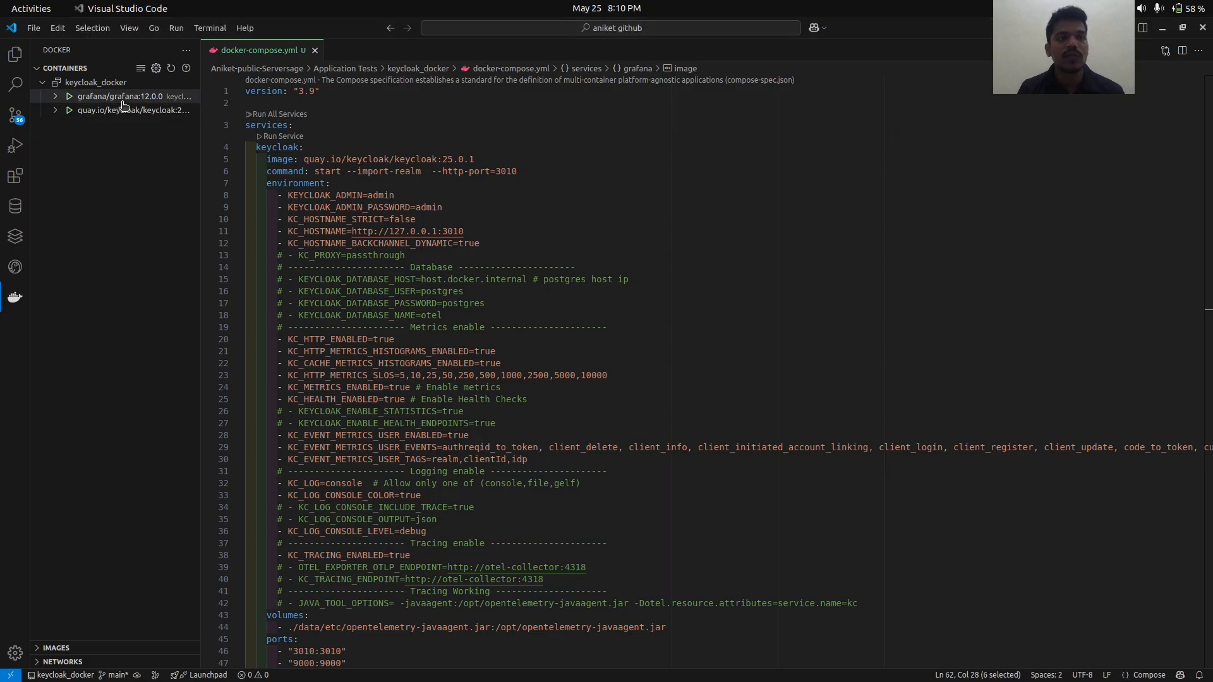
{"action": "right_click", "coordinate": [124, 111]}
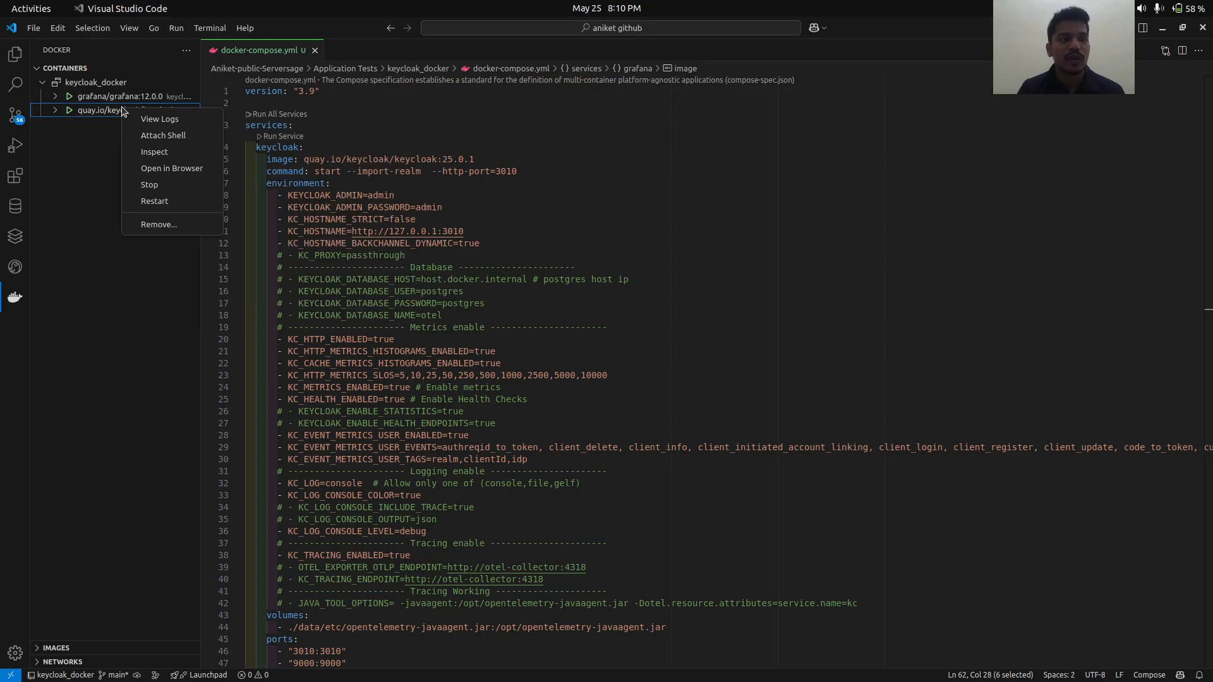
{"action": "left_click", "coordinate": [149, 152]}
- Find NetworkSettings and copy the container's IP address 172.21.0.3
{"action": "scroll", "coordinate": [556, 327], "scroll_direction": "down", "scroll_amount": 6}
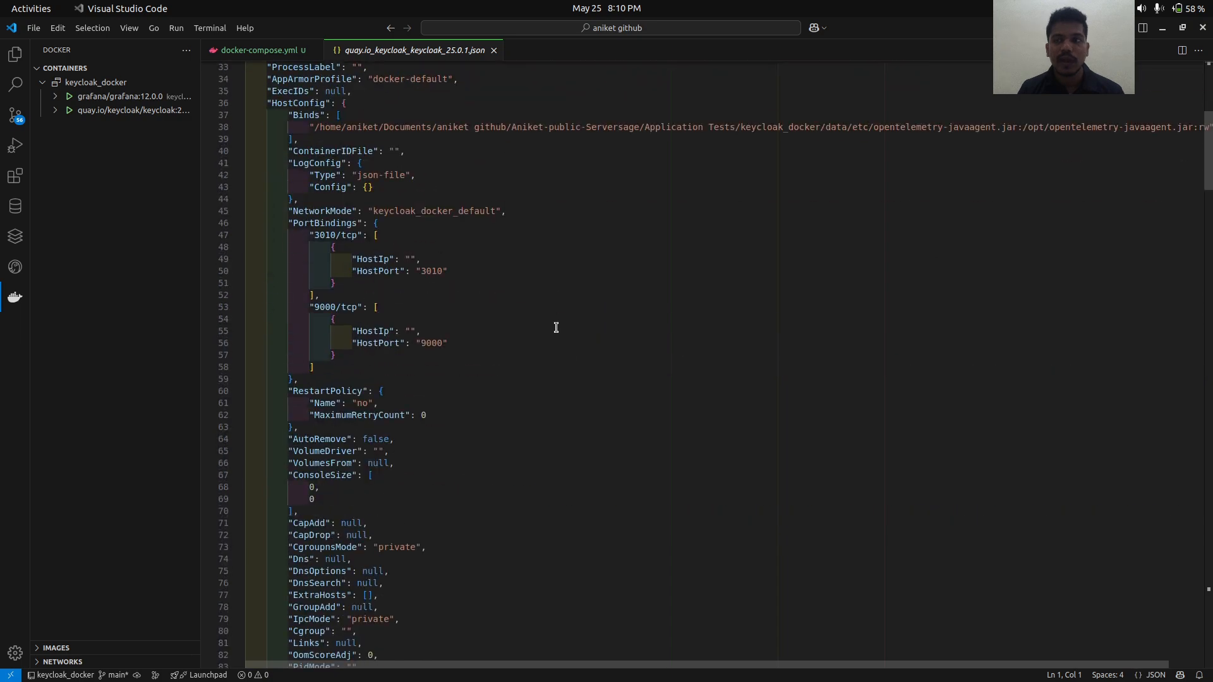
{"action": "scroll", "coordinate": [556, 327], "scroll_direction": "down", "scroll_amount": 20}
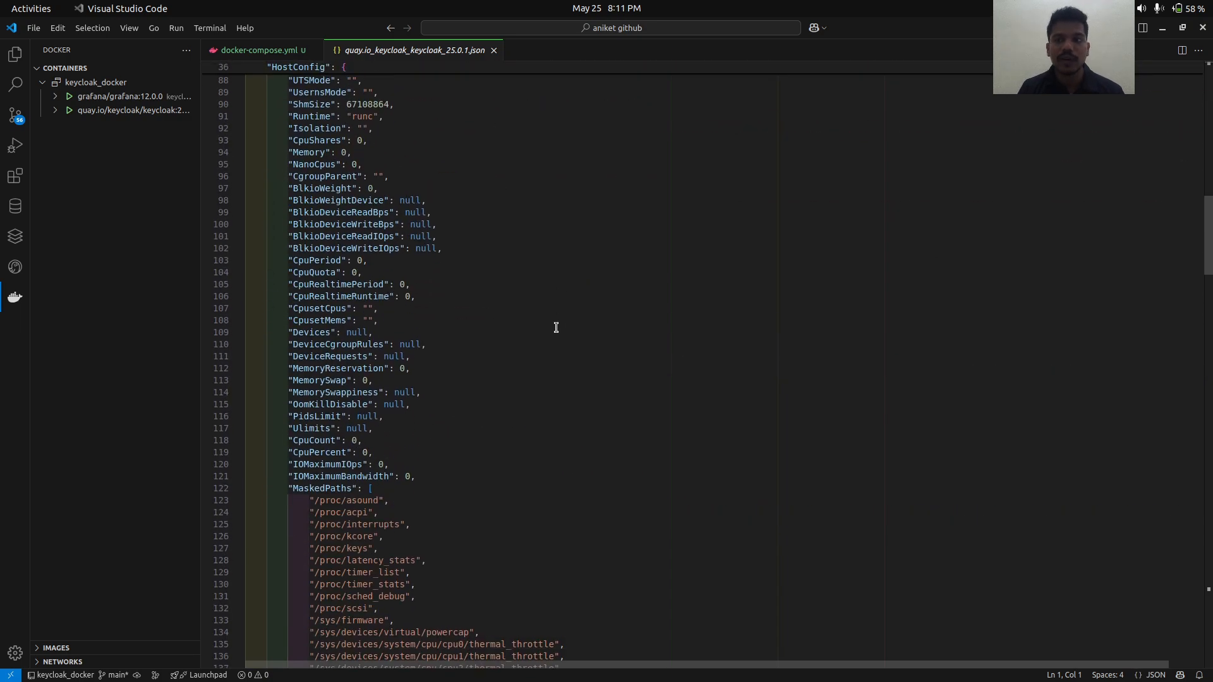
{"action": "scroll", "coordinate": [556, 327], "scroll_direction": "down", "scroll_amount": 14}
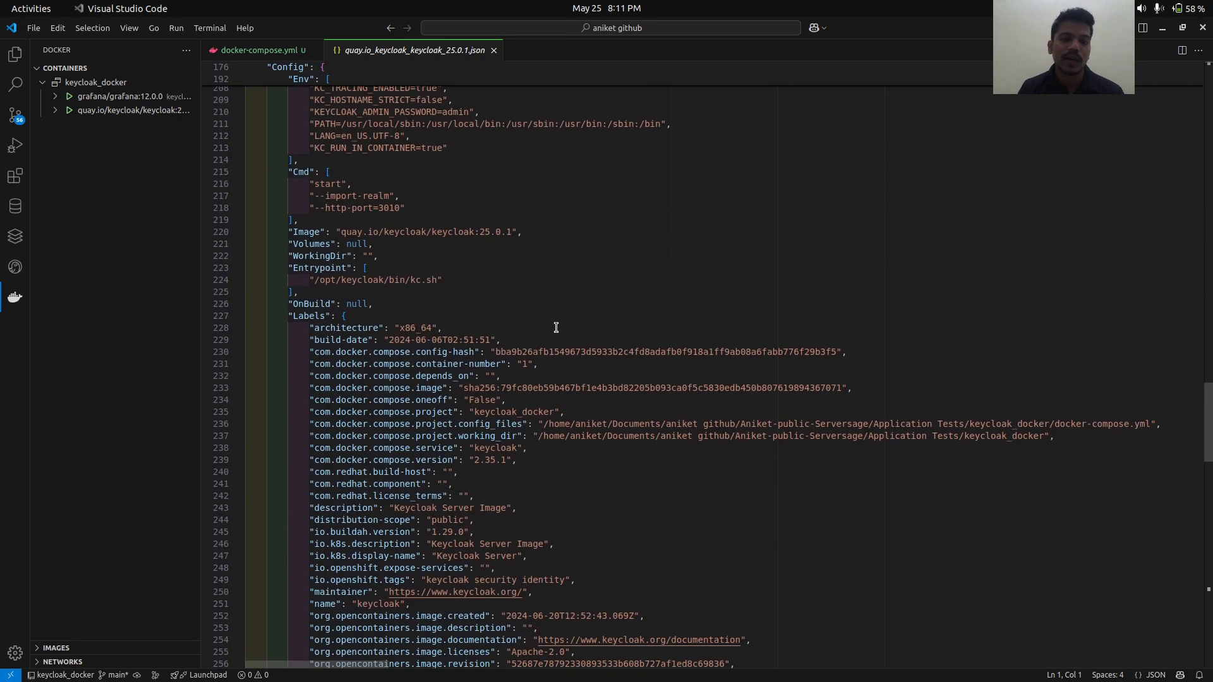
{"action": "scroll", "coordinate": [556, 328], "scroll_direction": "down", "scroll_amount": 5}
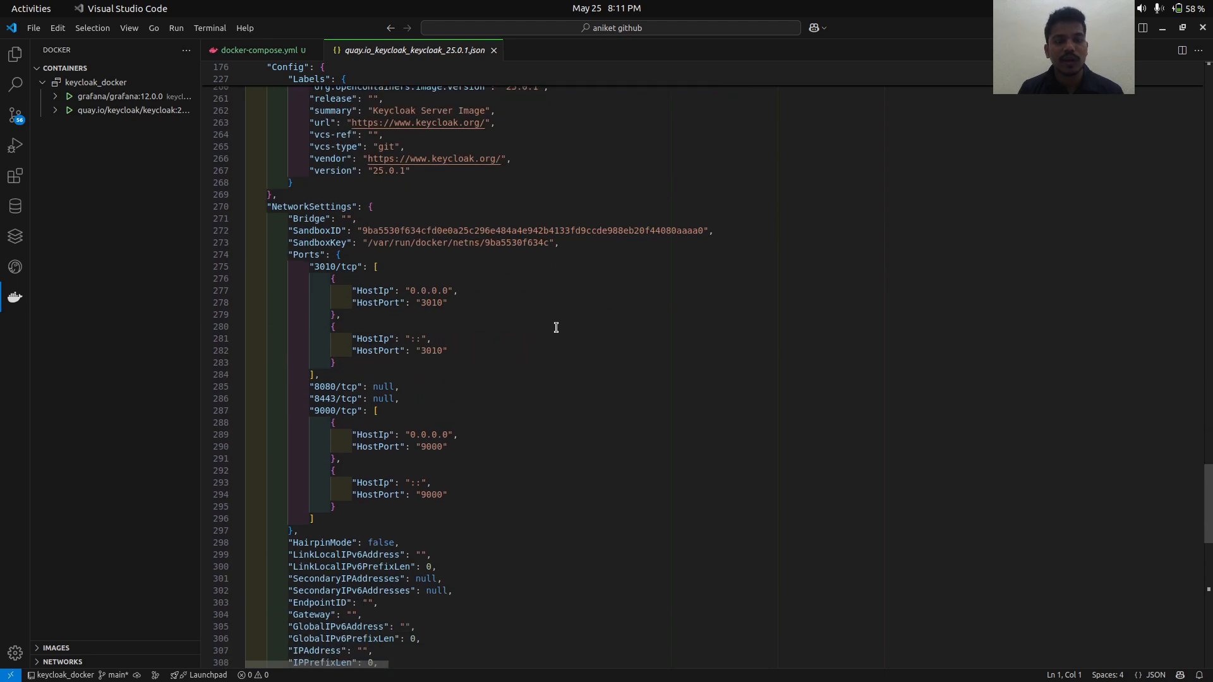
{"action": "scroll", "coordinate": [556, 328], "scroll_direction": "down", "scroll_amount": 7}
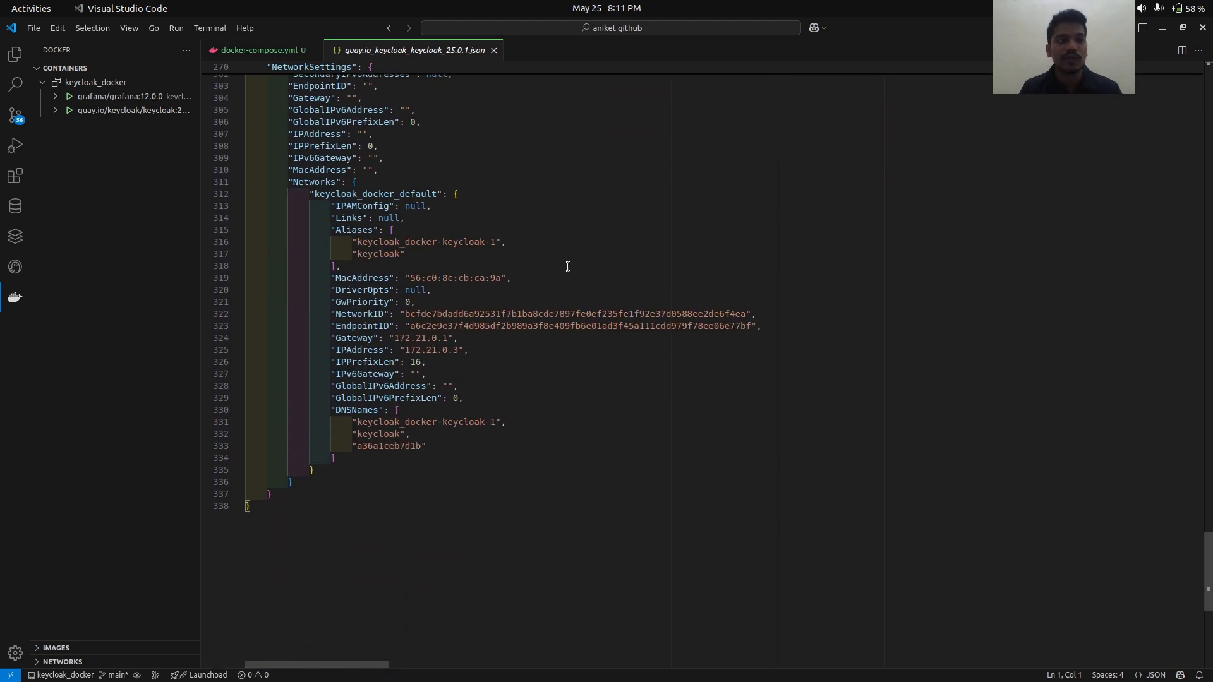
{"action": "left_click_drag", "start_coordinate": [460, 350], "coordinate": [407, 350]}
{"action": "key", "text": "ctrl+c"}
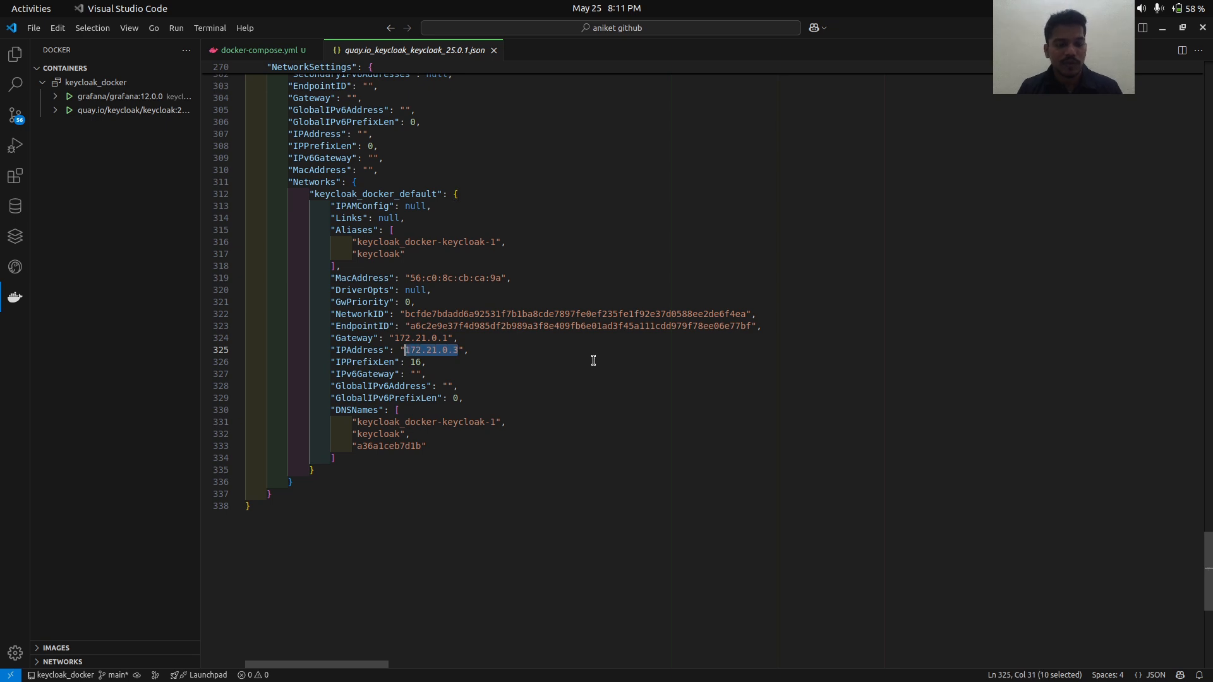
{"action": "key", "text": "alt+Tab"}
{"action": "key", "text": "alt+Tab"}
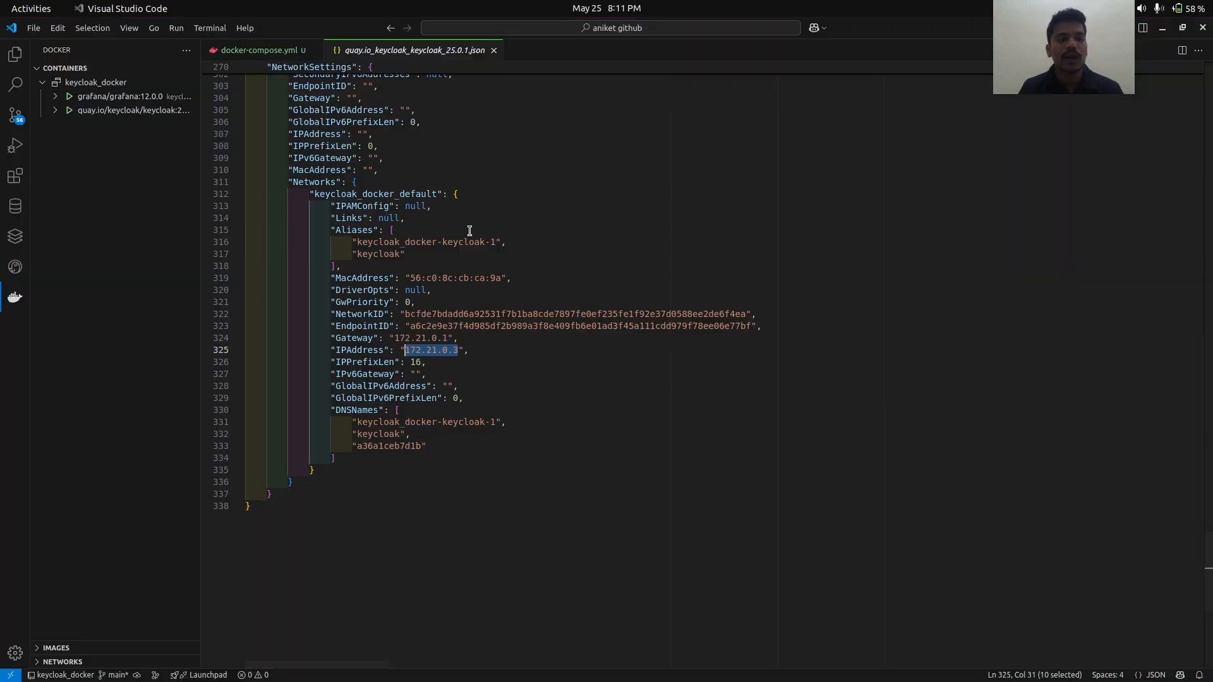
{"action": "left_click", "coordinate": [275, 54]}
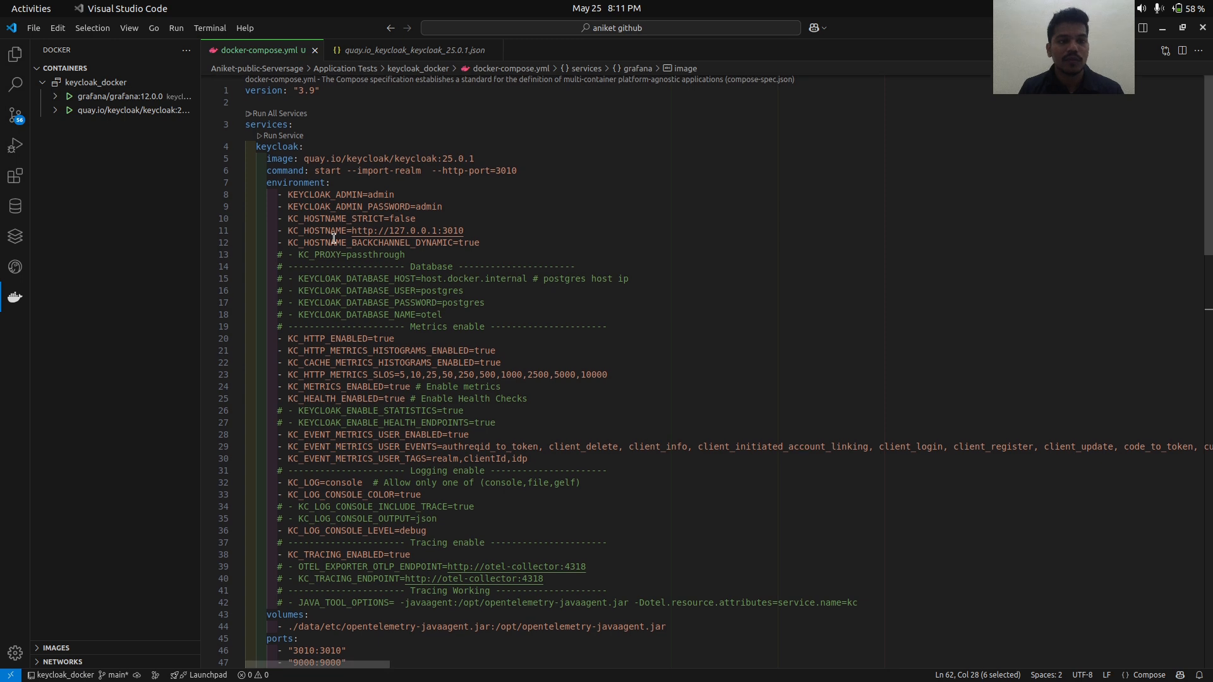
{"action": "left_click_drag", "start_coordinate": [288, 218], "coordinate": [344, 218]}
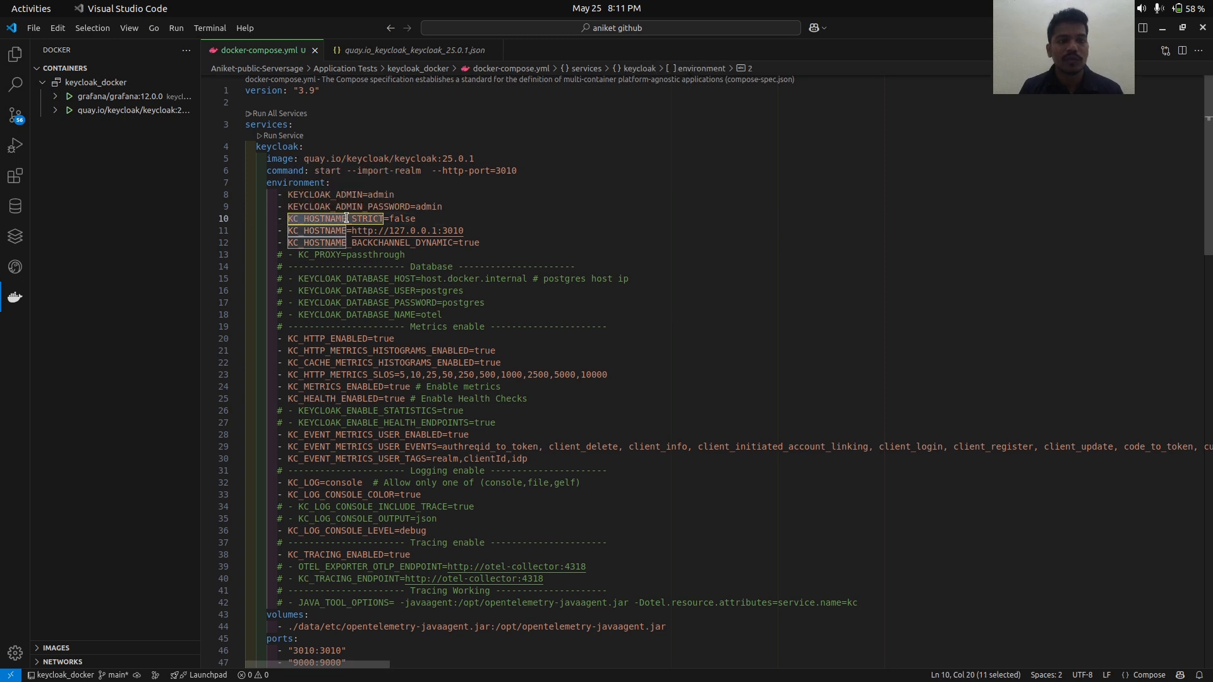
{"action": "double_click", "coordinate": [296, 231]}
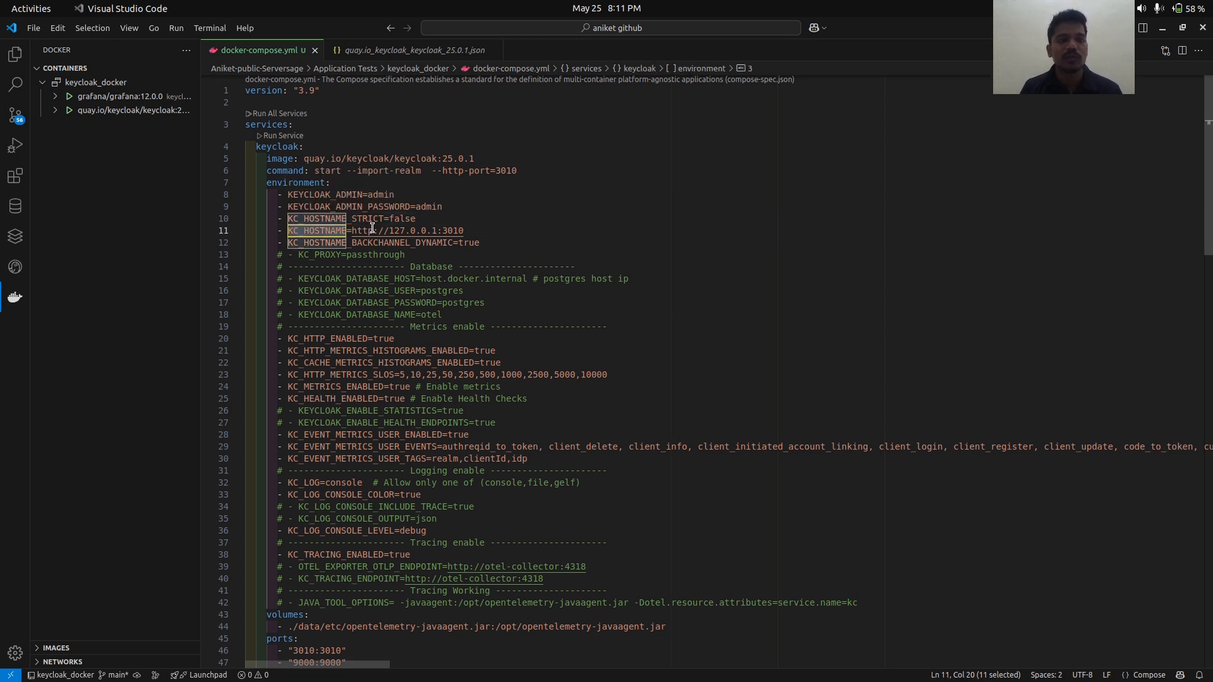
{"action": "left_click_drag", "start_coordinate": [479, 230], "coordinate": [287, 234]}
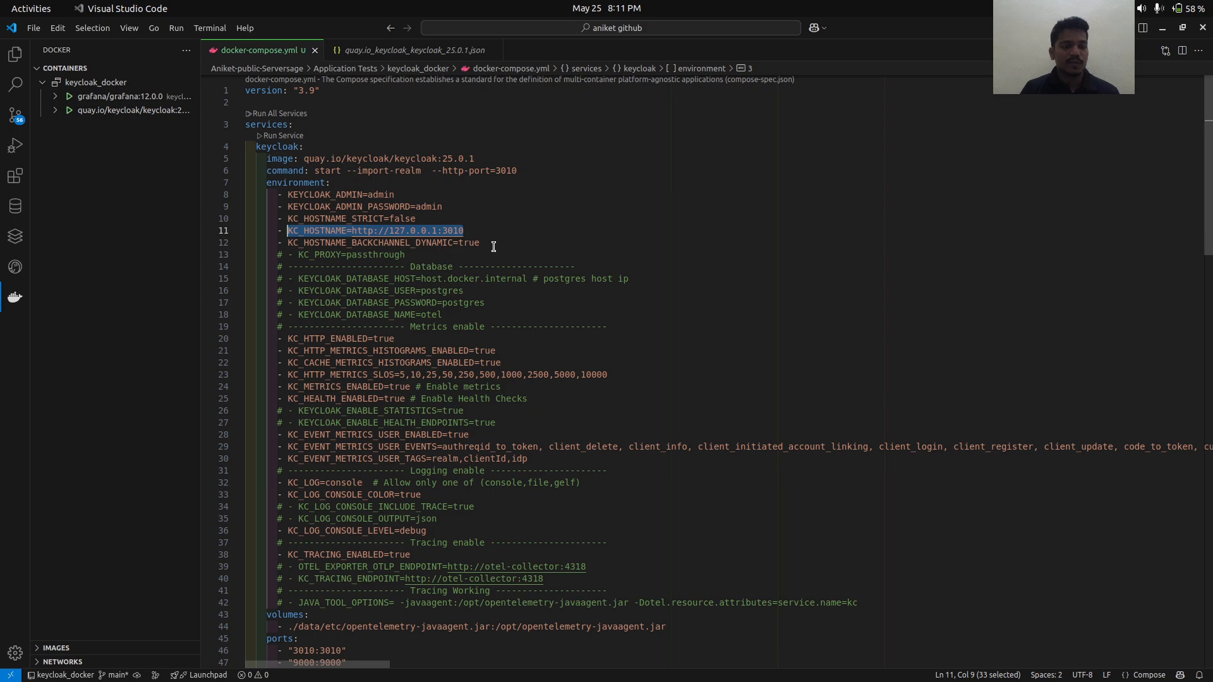
{"action": "key", "text": "alt+Tab"}
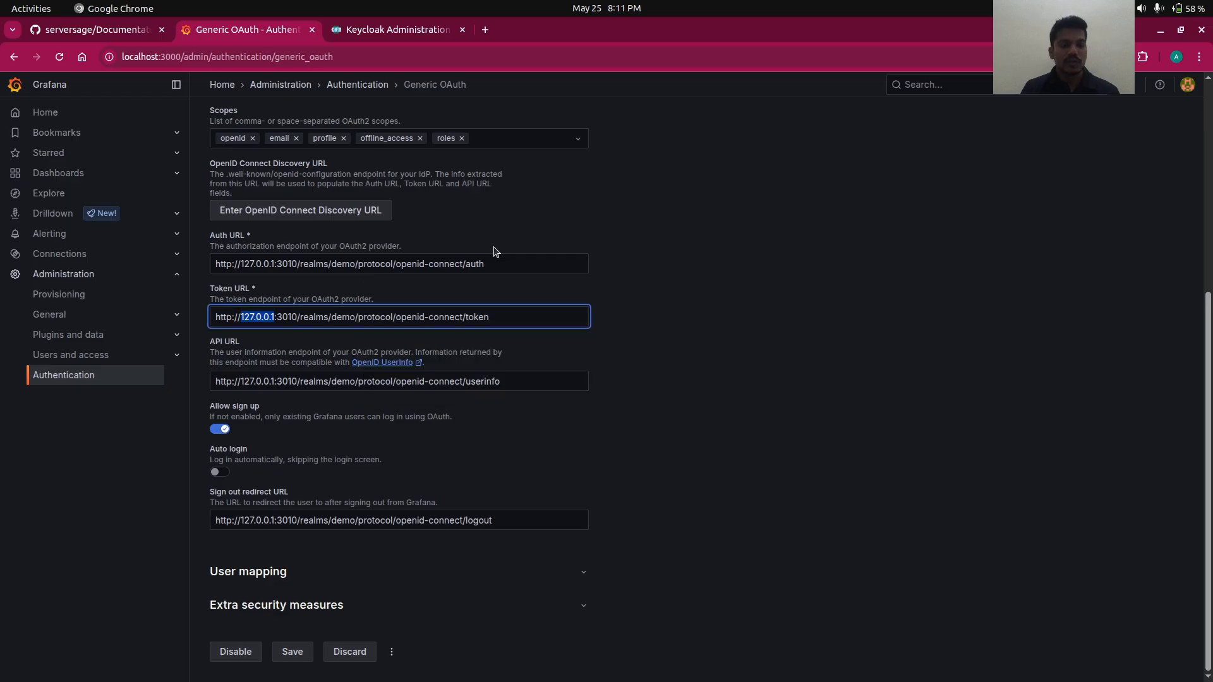
- Replace the Token URL host 127.0.0.1 with the container IP 172.21.0.3
{"action": "key", "text": "ctrl+v"}
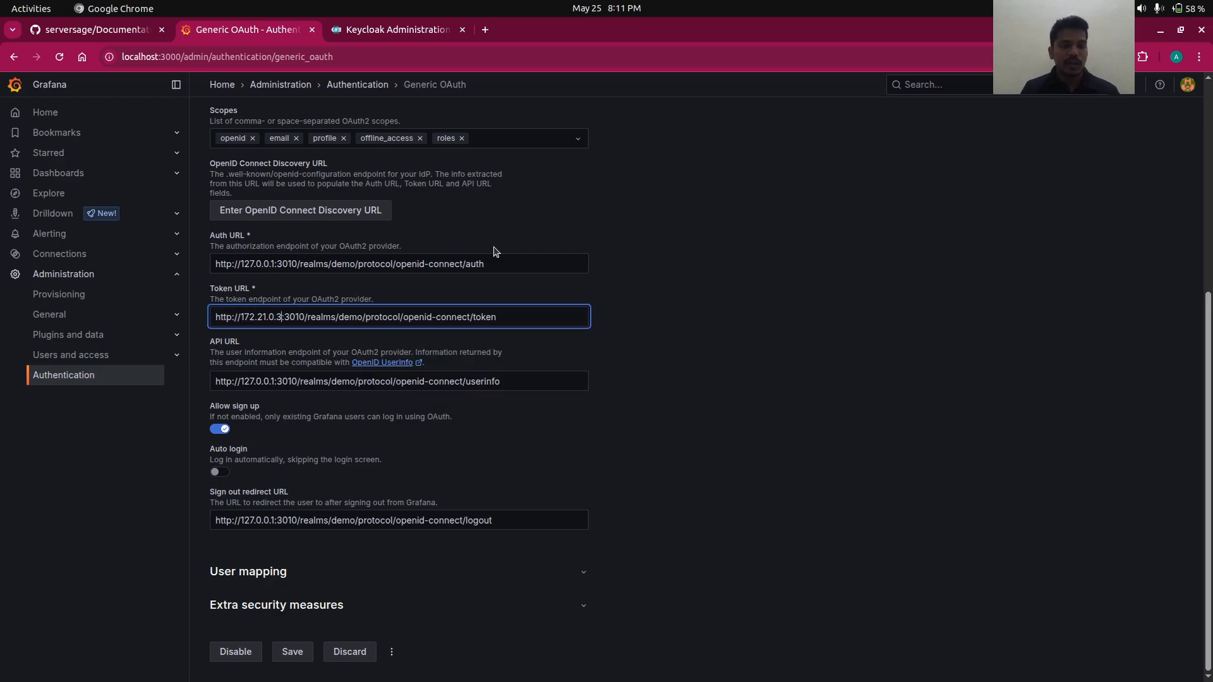
{"action": "key", "text": "alt+Tab"}
{"action": "scroll", "coordinate": [411, 348], "scroll_direction": "up", "scroll_amount": 3}
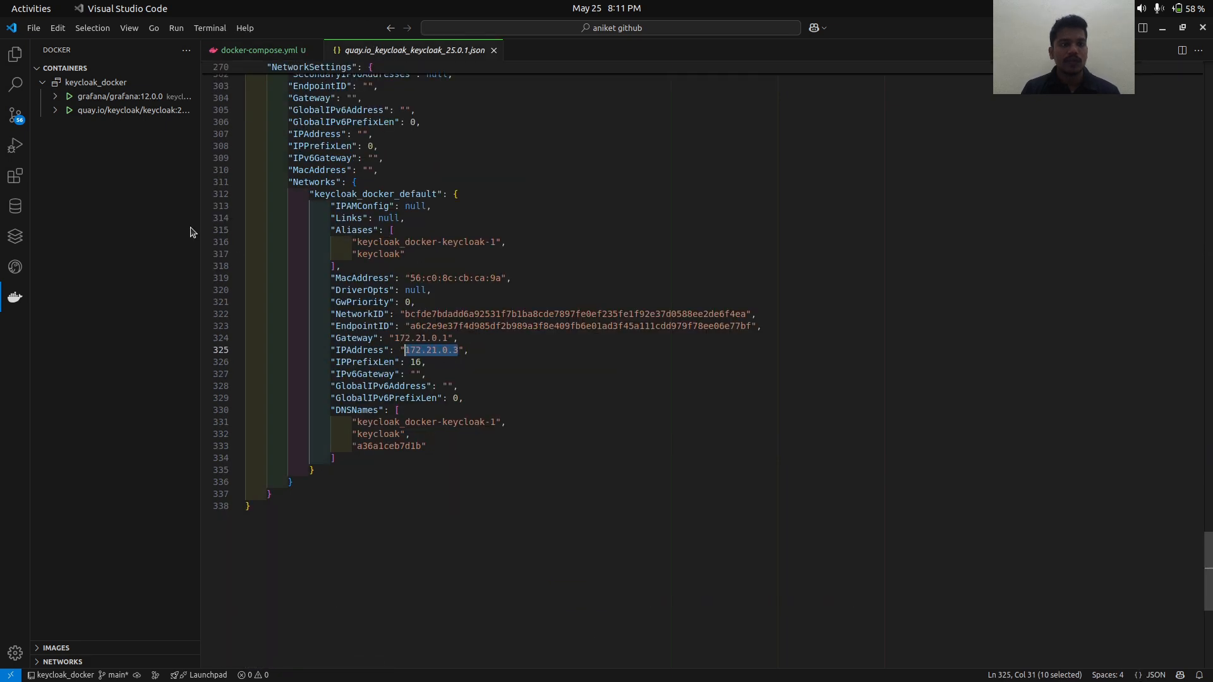
{"action": "key", "text": "alt+Tab"}
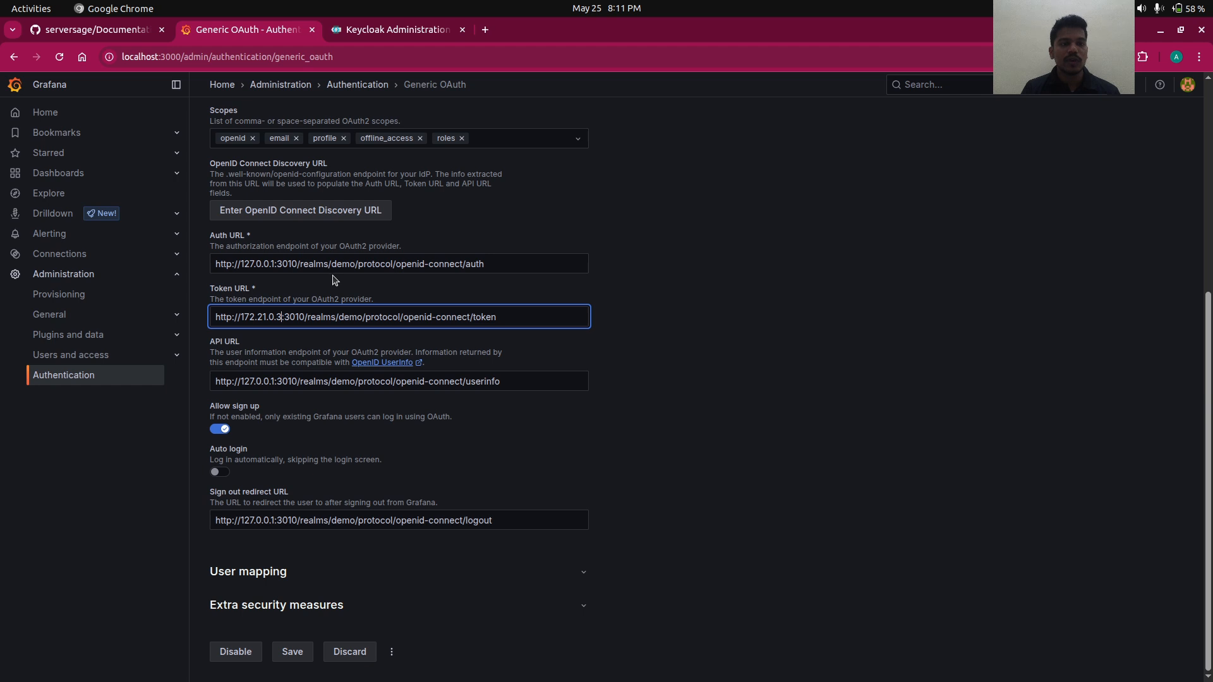
{"action": "key", "text": "ctrl+shift+Left"}
{"action": "key", "text": "ctrl+shift+Left"}
{"action": "key", "text": "ctrl+shift+Left"}
{"action": "key", "text": "ctrl+shift+Left"}
{"action": "type", "text": "keyco"}
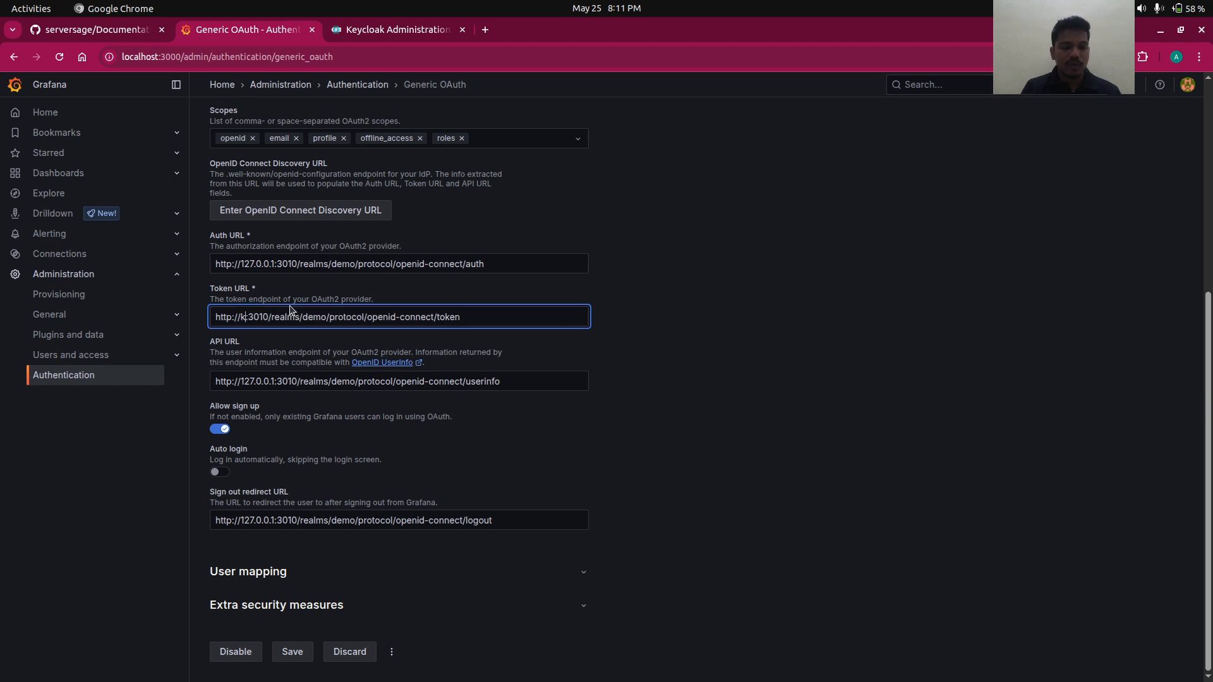
{"action": "type", "text": "ak"}
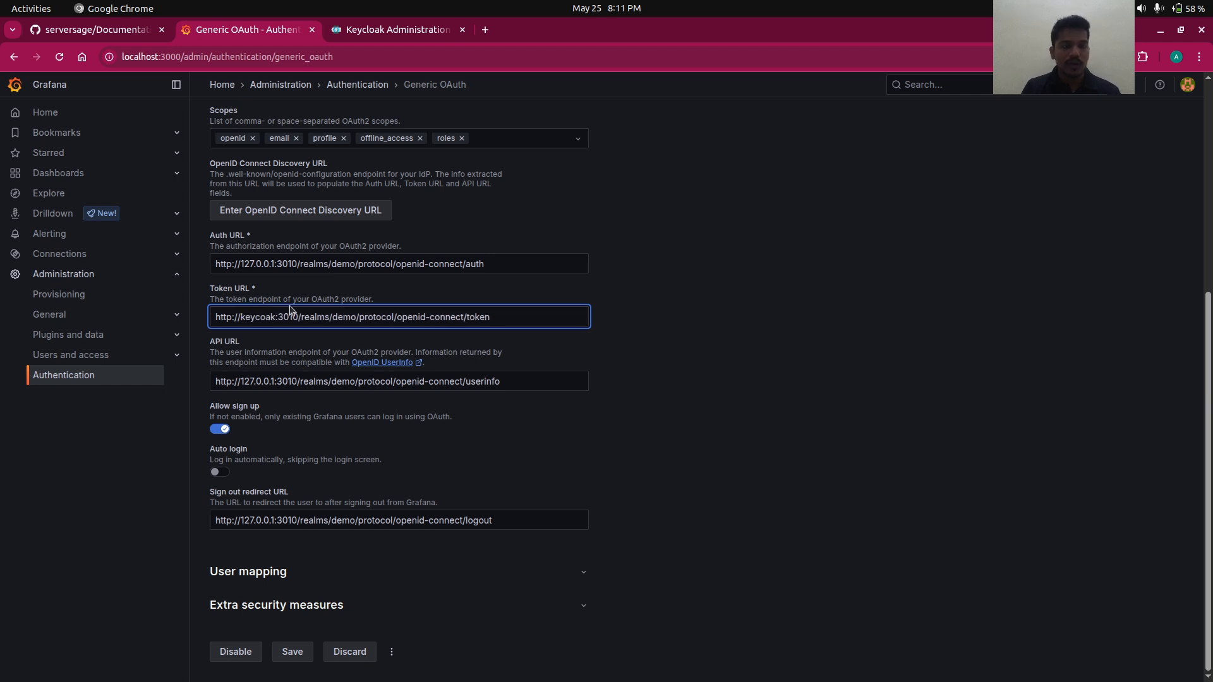
{"action": "key", "text": "ctrl+z"}
{"action": "key", "text": "ctrl+z"}
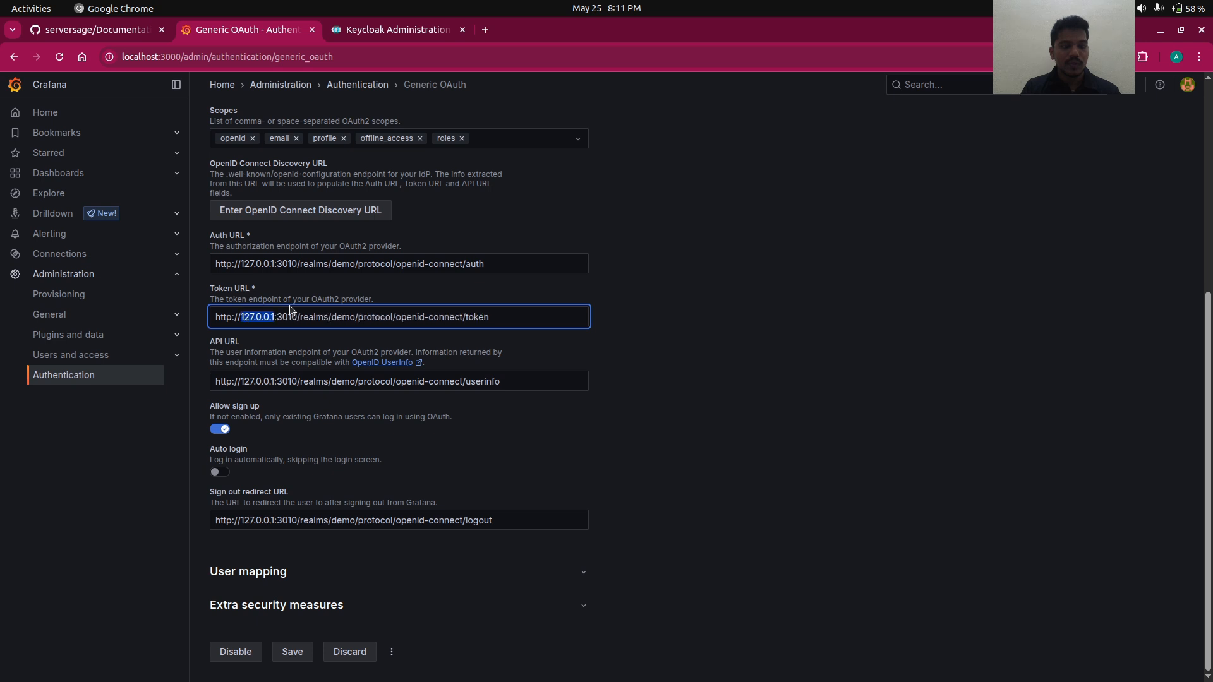
{"action": "key", "text": "ctrl+v"}
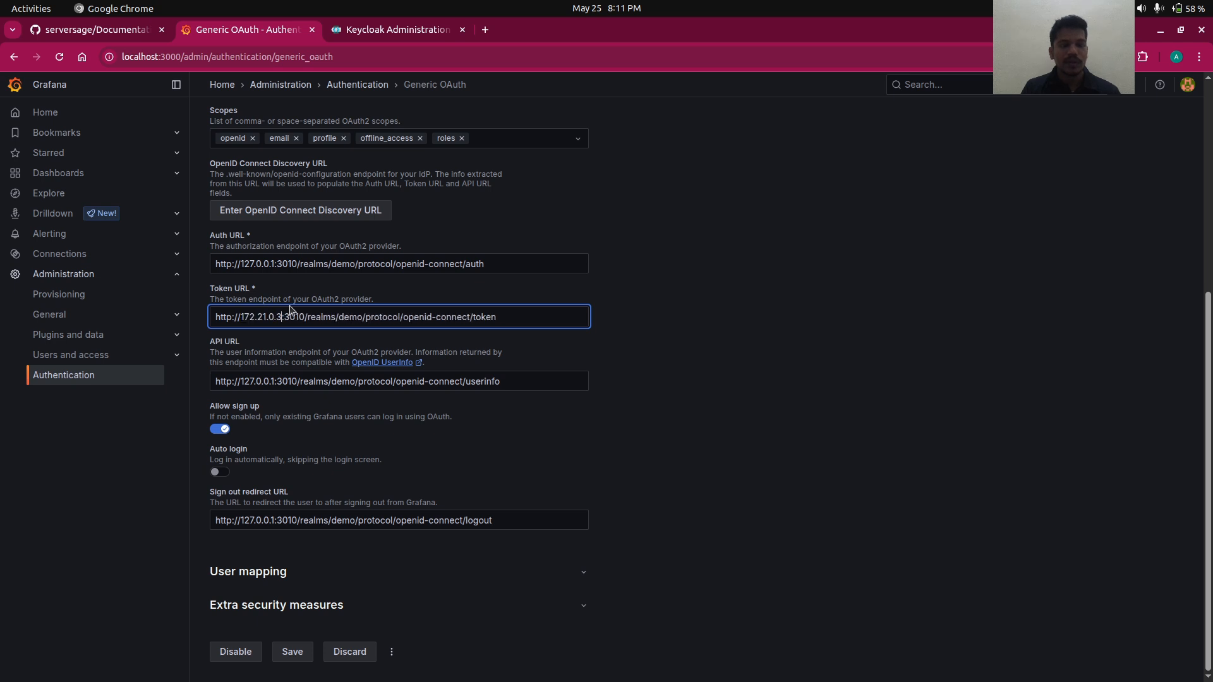
{"action": "key", "text": "alt+Tab"}
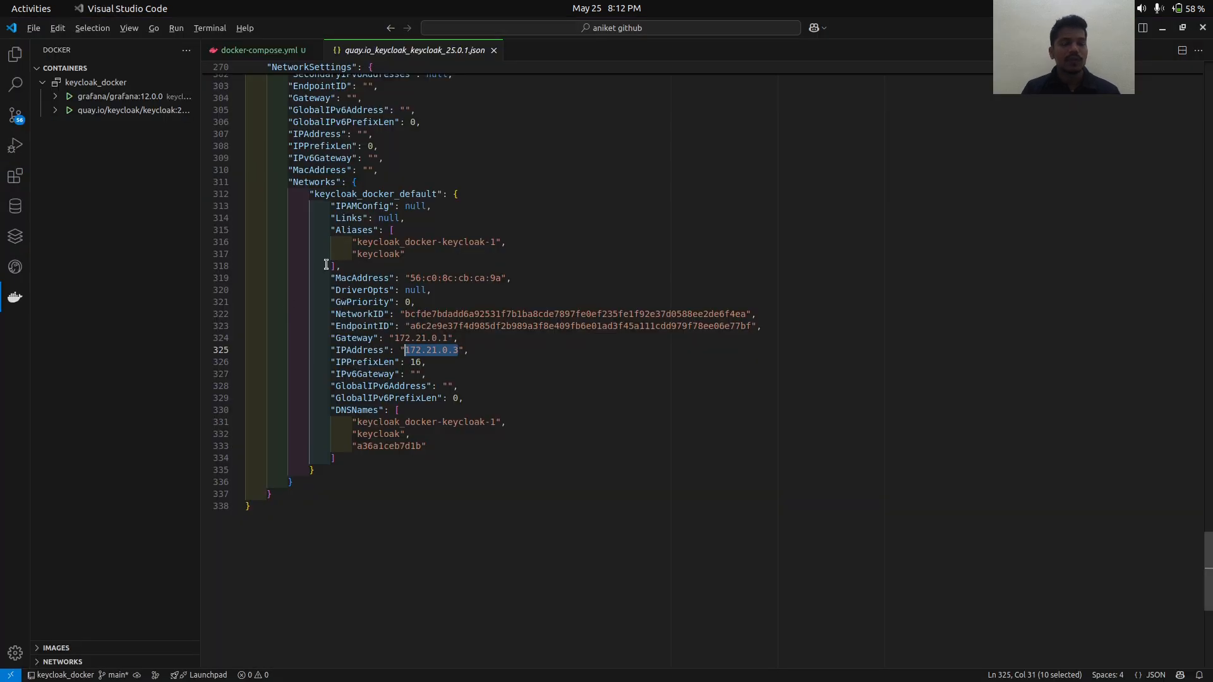
{"action": "key", "text": "alt+Tab"}
{"action": "key", "text": "alt+Tab"}
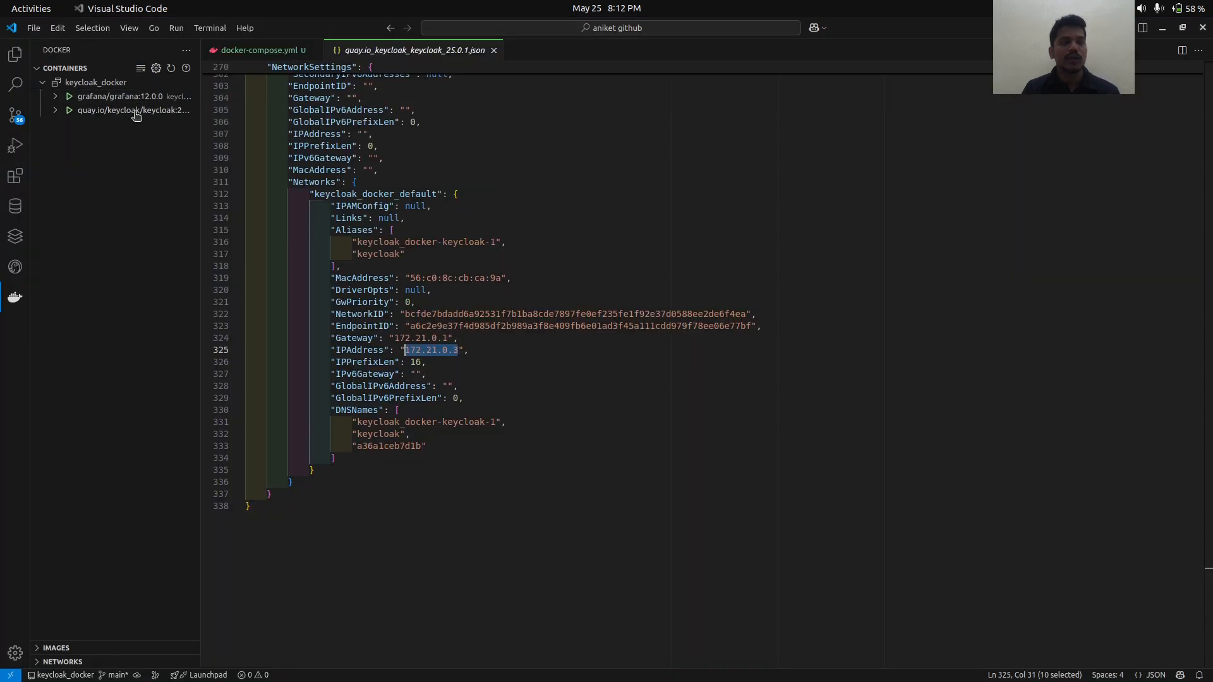
{"action": "key", "text": "alt+Tab"}
{"action": "key", "text": "ctrl+v"}
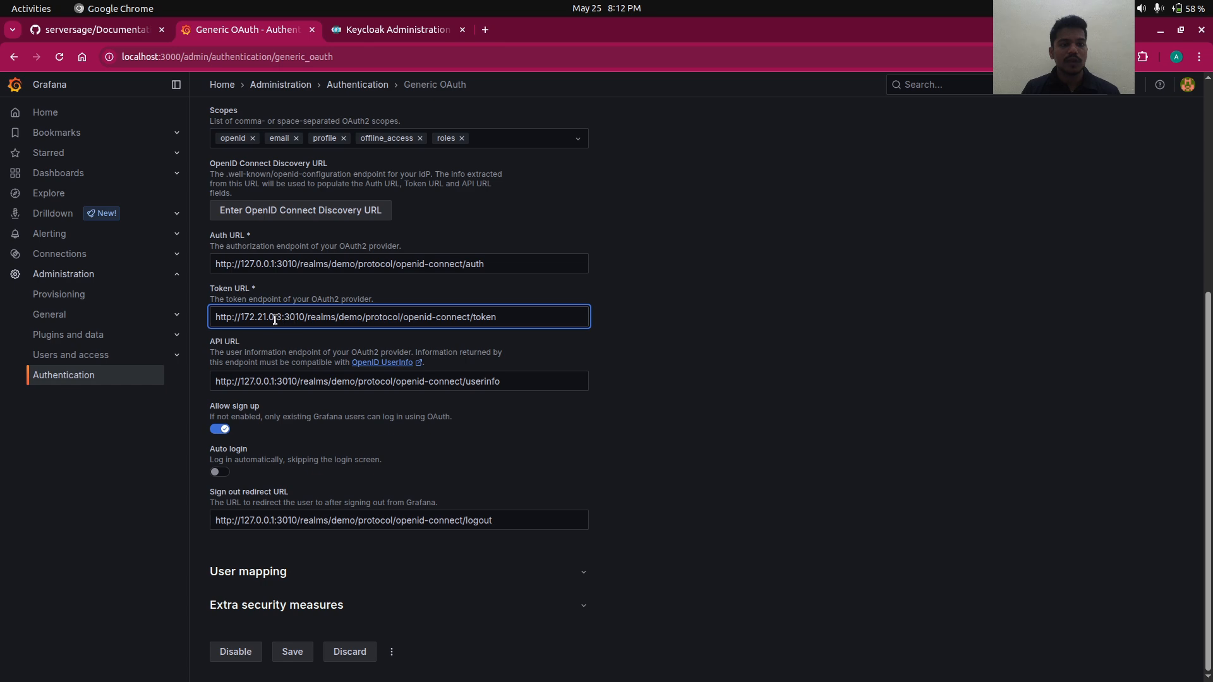
- Close the container inspect file and save the updated Generic OAuth settings
{"action": "key", "text": "alt+Tab"}
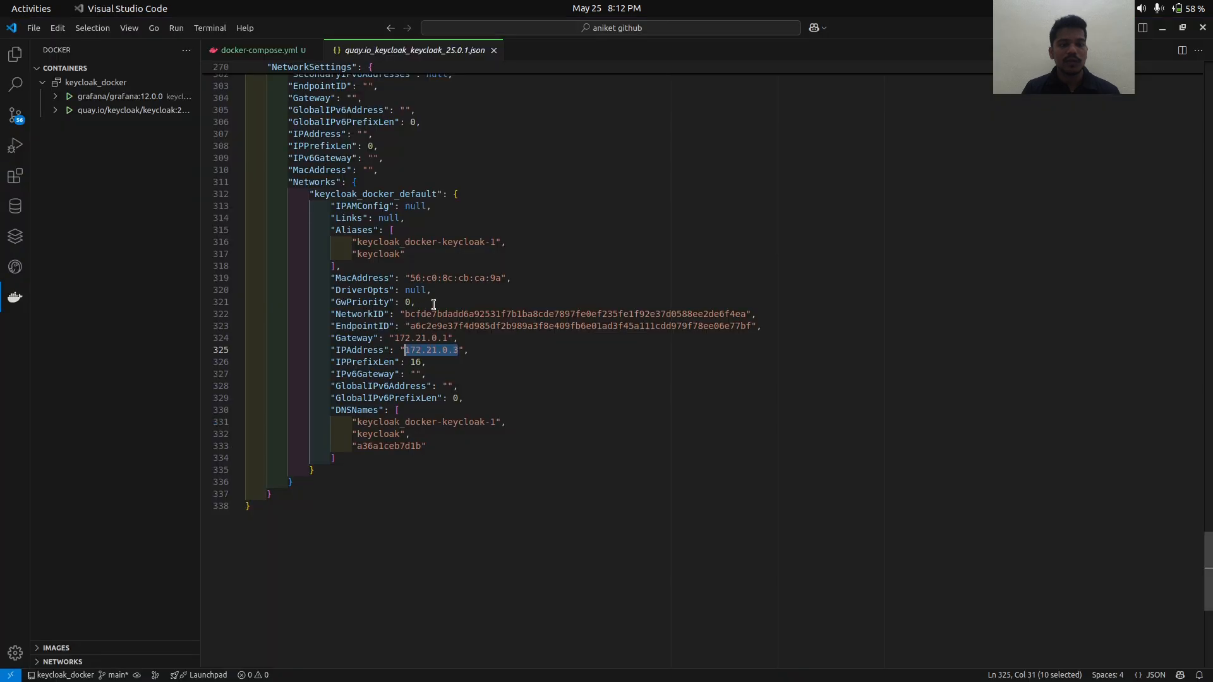
{"action": "left_click", "coordinate": [494, 51]}
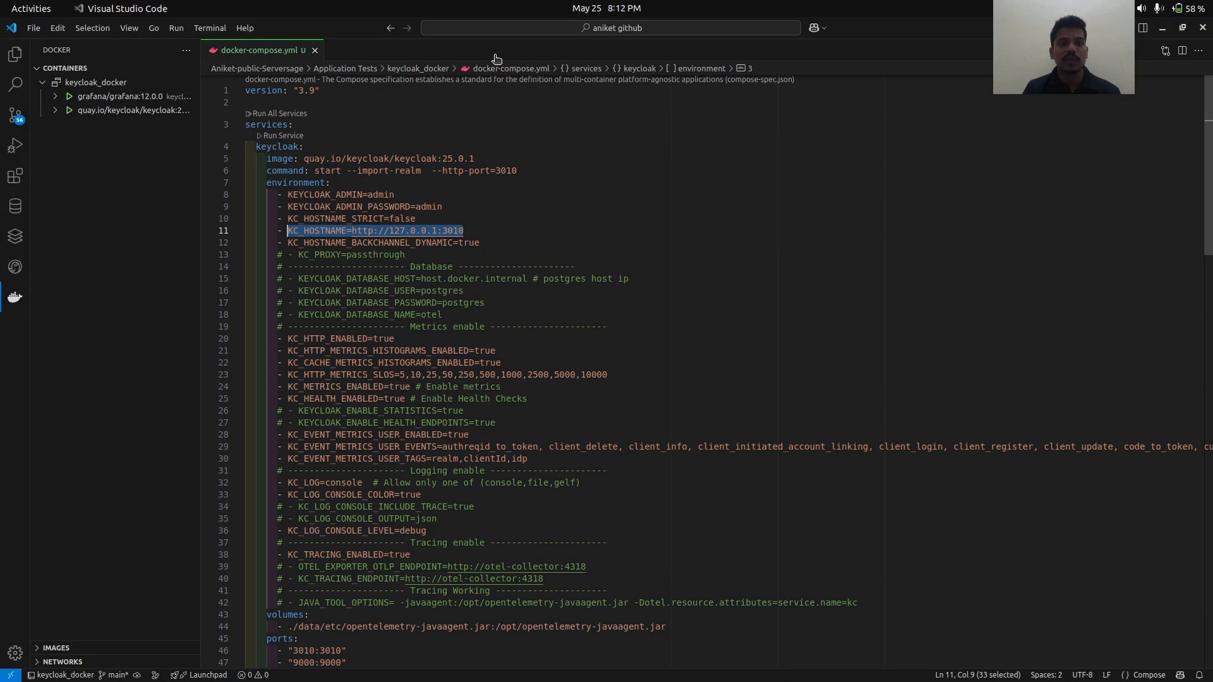
{"action": "key", "text": "alt+Tab"}
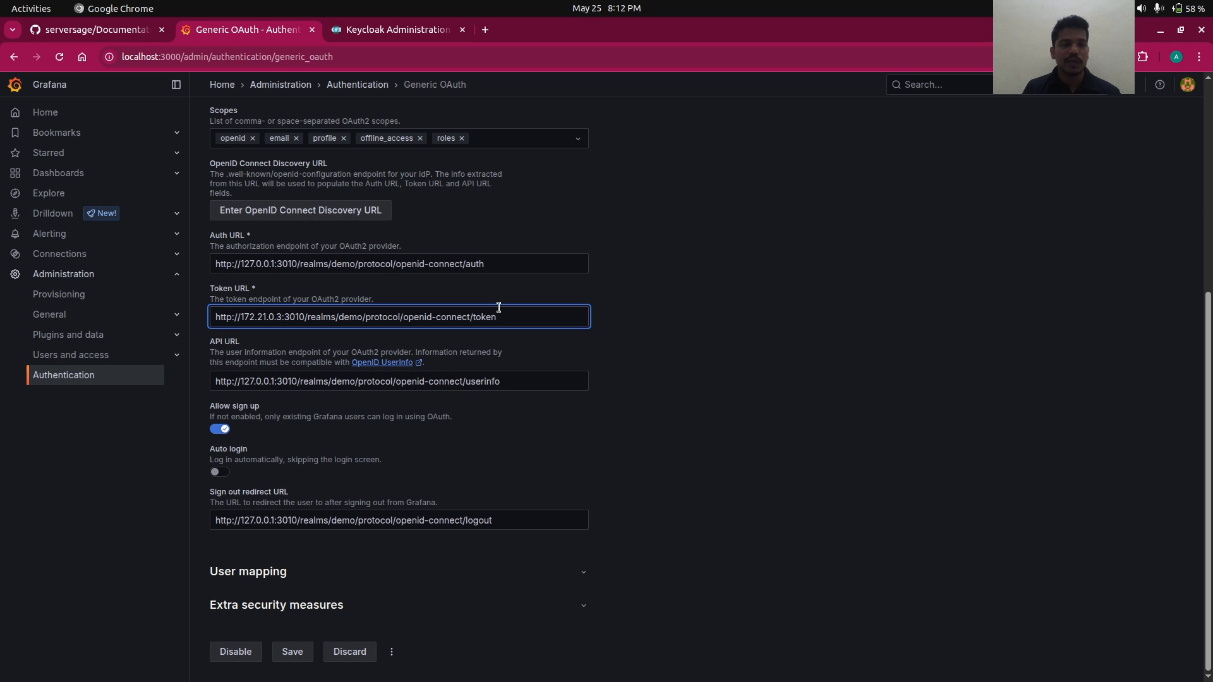
{"action": "left_click", "coordinate": [612, 342]}
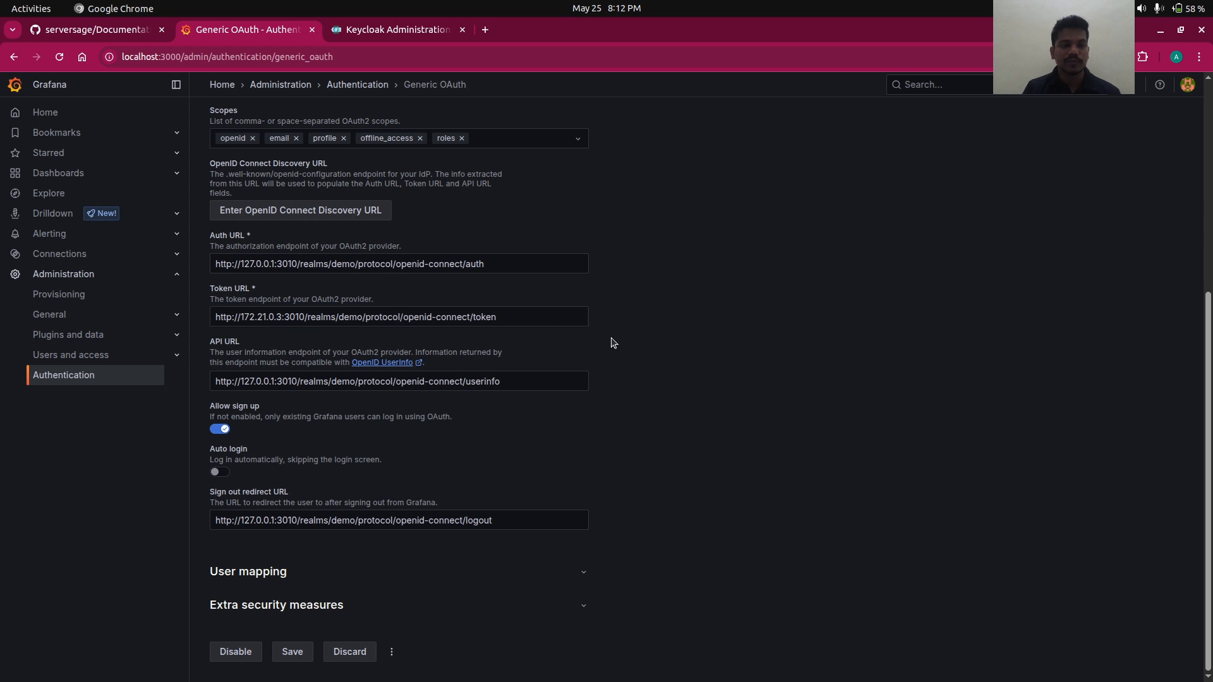
{"action": "left_click", "coordinate": [281, 649]}
{"action": "key", "text": "alt+Tab"}
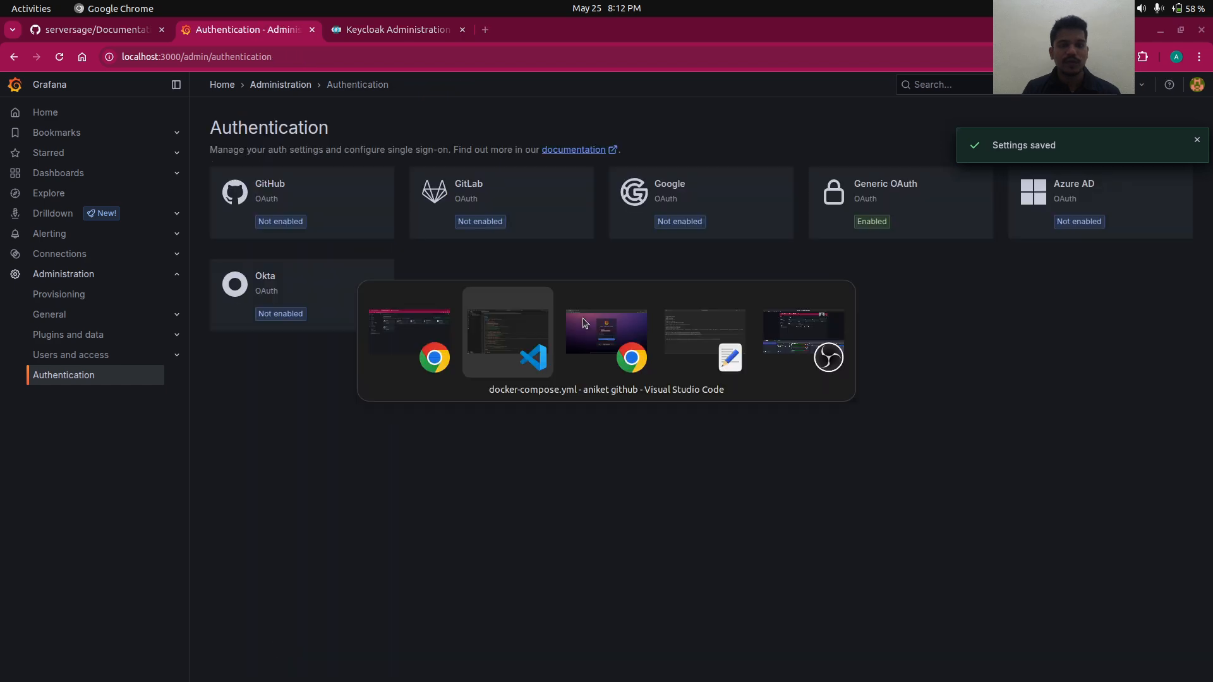
{"action": "key", "text": "alt+Tab"}
{"action": "key", "text": "alt+Tab"}
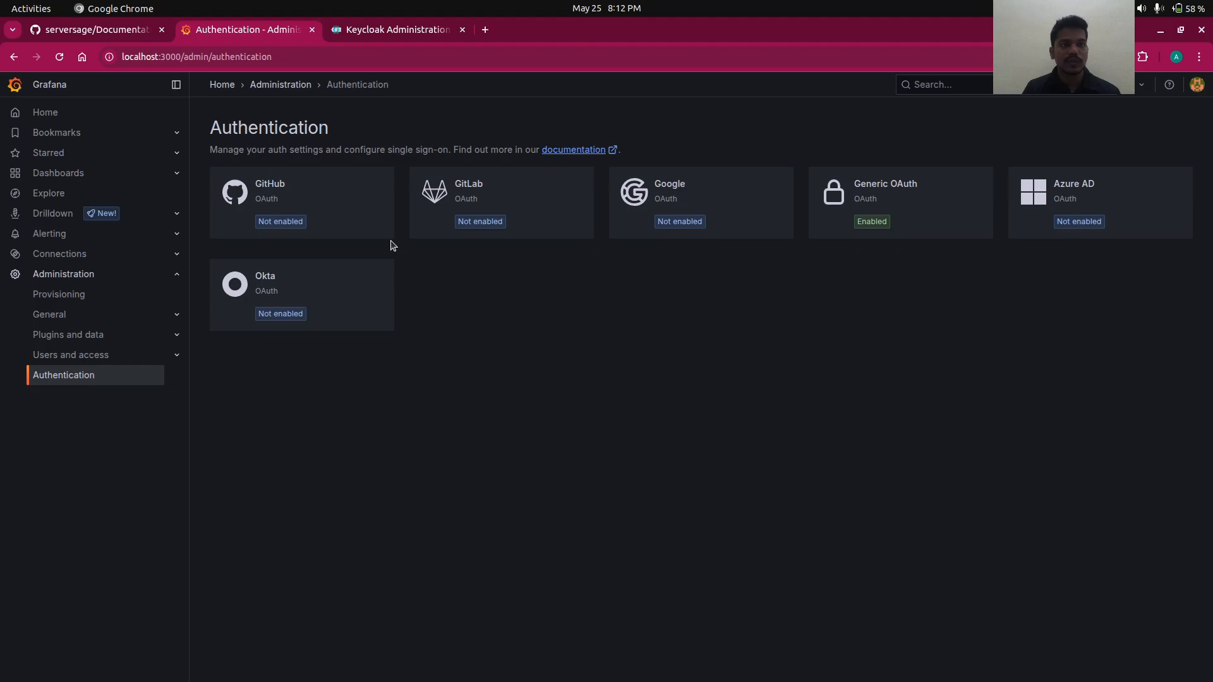
{"action": "key", "text": "alt+Tab"}
{"action": "key", "text": "Escape"}
- Open the demo user's Sessions tab in Keycloak's Users list
{"action": "left_click", "coordinate": [367, 32]}
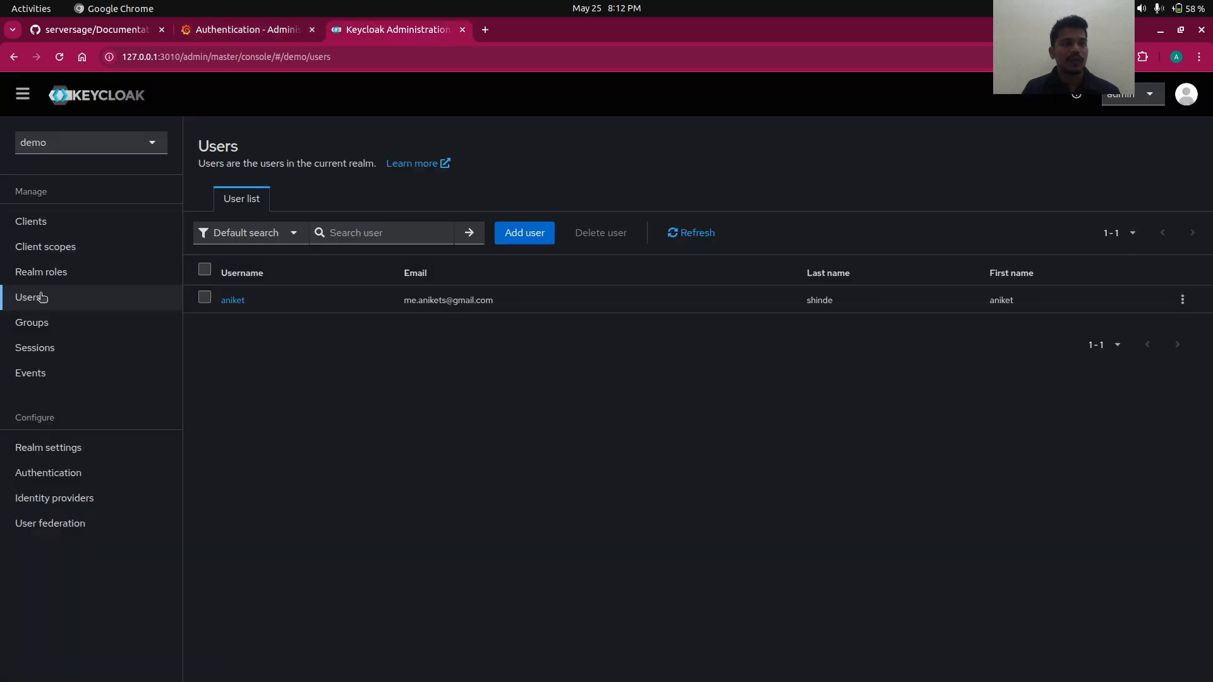
{"action": "left_click", "coordinate": [239, 300]}
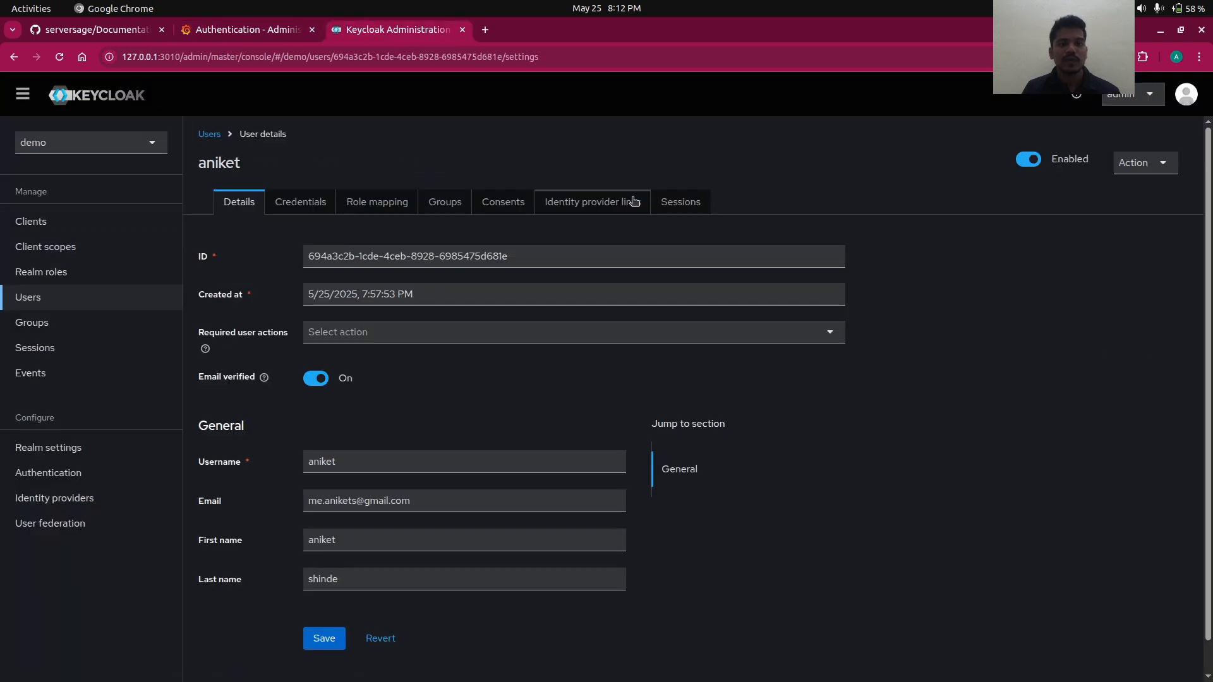
{"action": "left_click", "coordinate": [682, 201]}
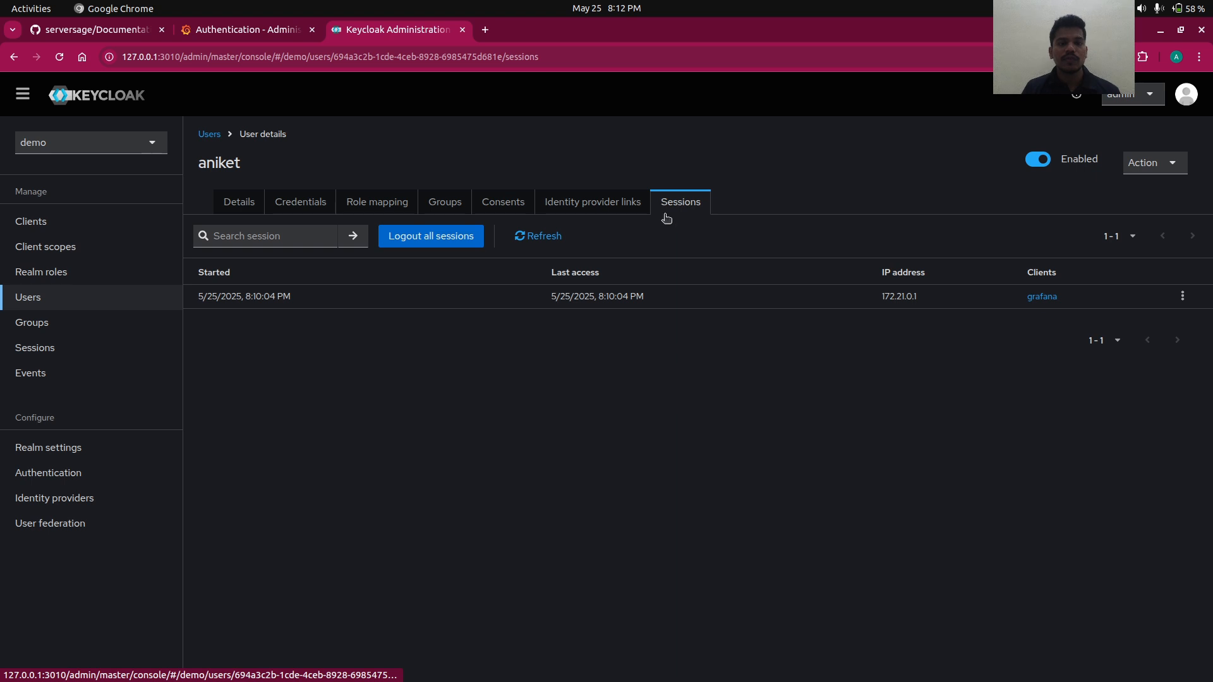
{"action": "triple_click", "coordinate": [575, 295]}
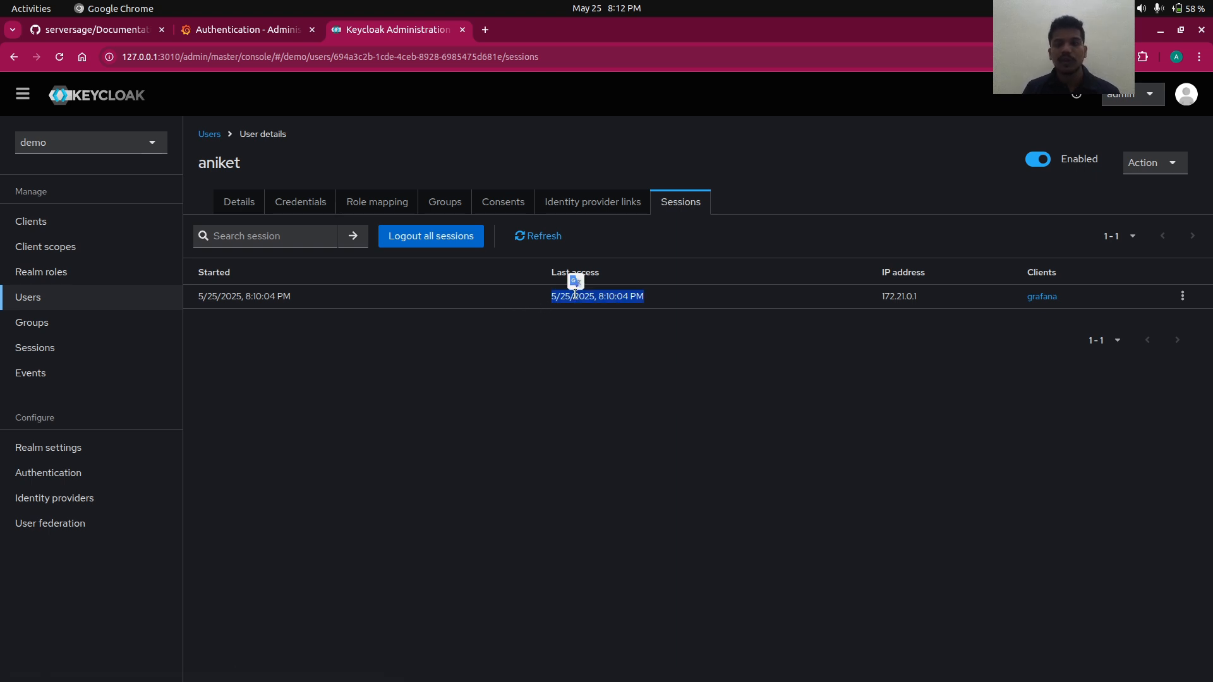
{"action": "left_click", "coordinate": [879, 316]}
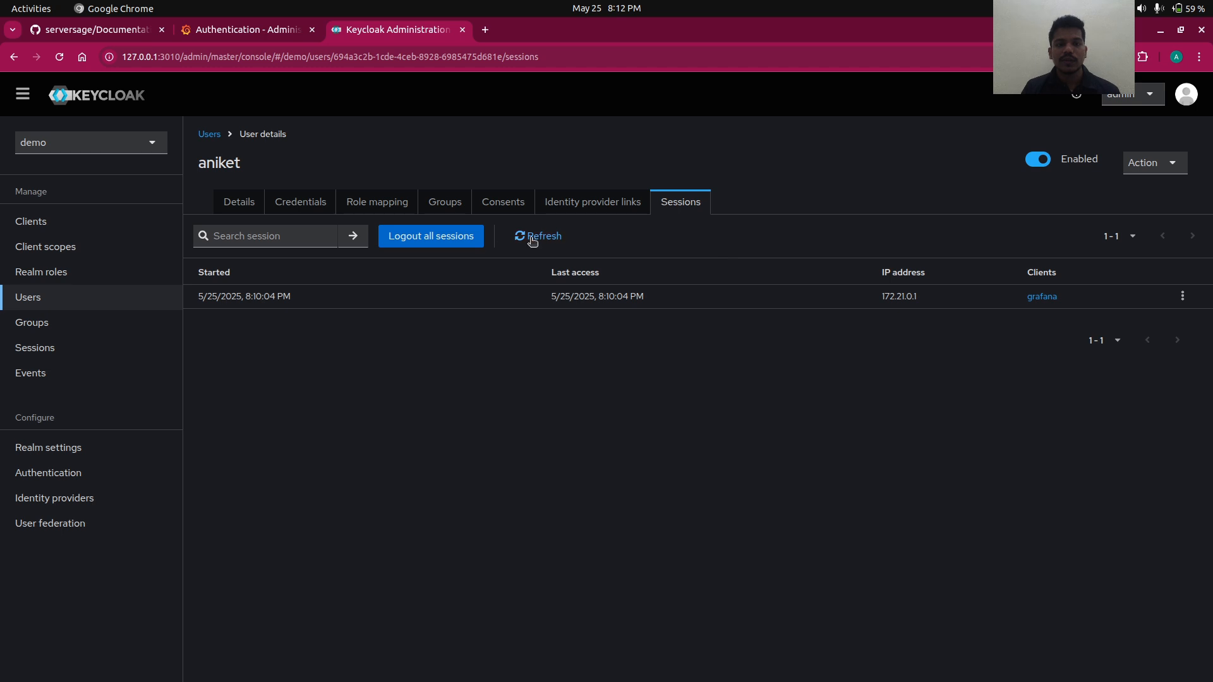
- Log out all of the user's sessions and confirm
{"action": "left_click", "coordinate": [440, 235]}
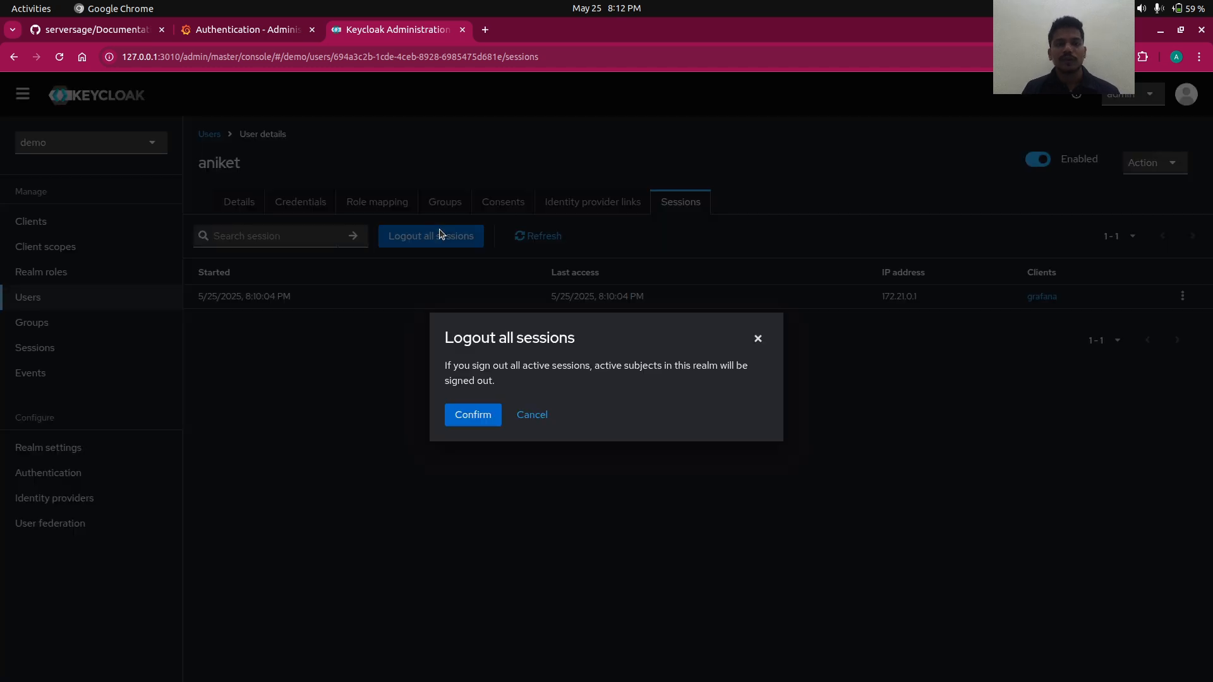
{"action": "left_click", "coordinate": [471, 417]}
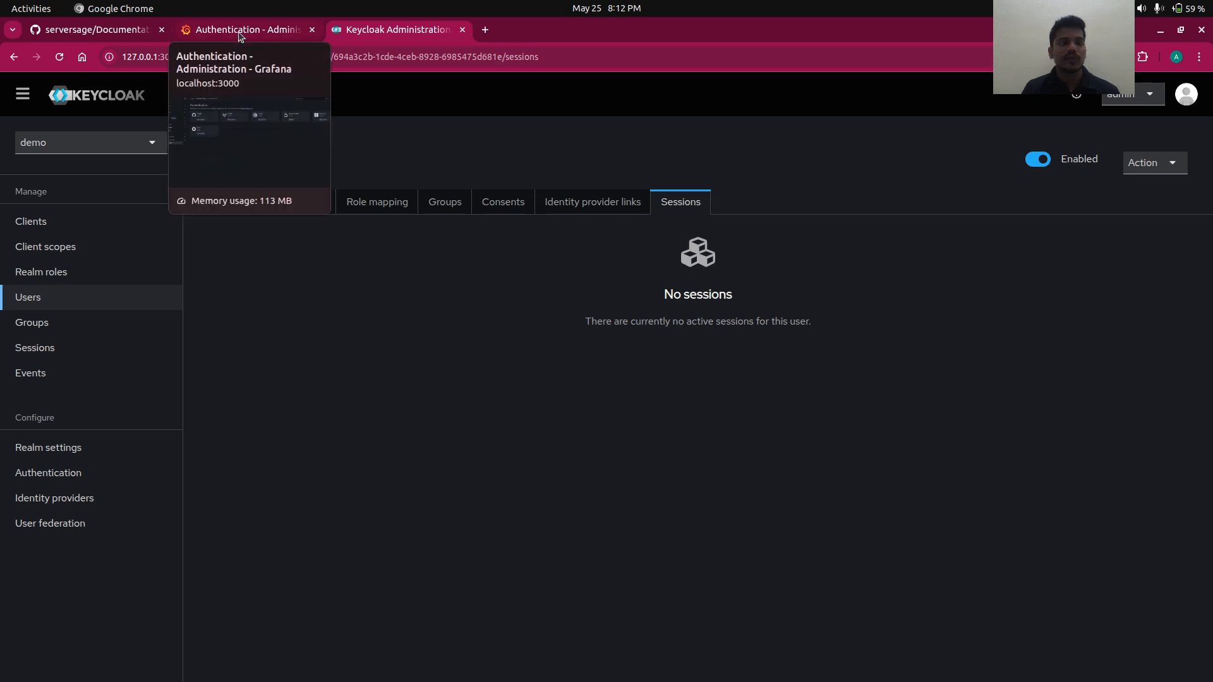
{"action": "key", "text": "alt+Tab"}
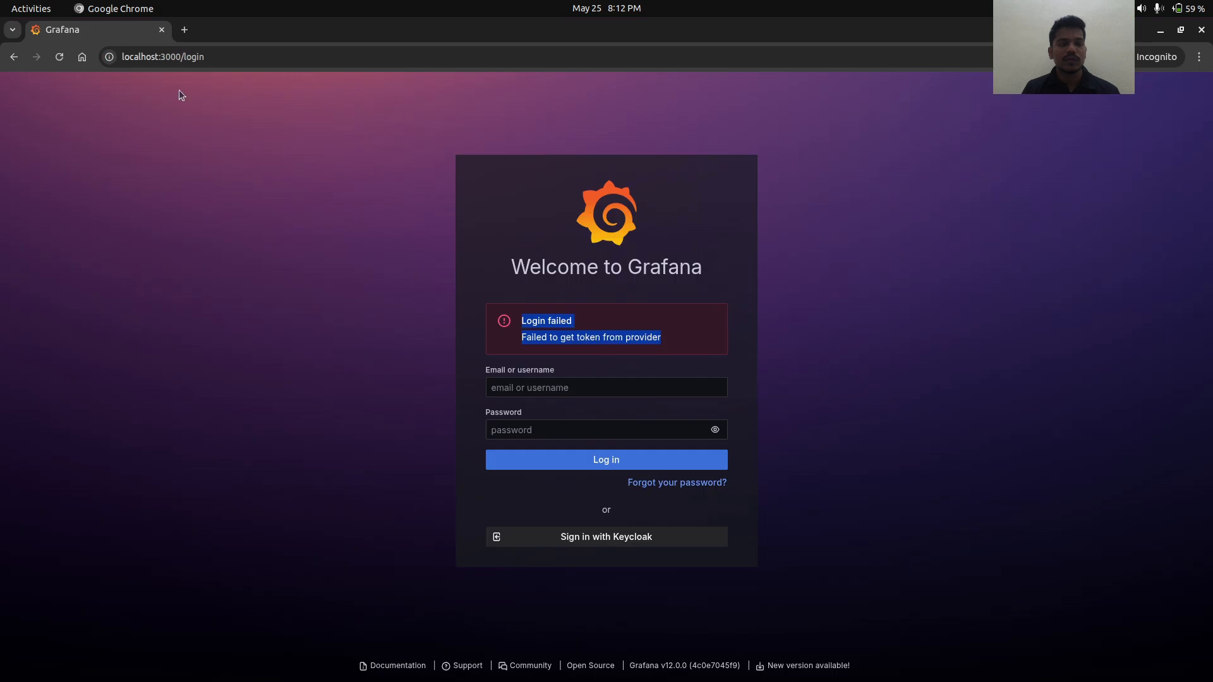
- Reload the Grafana login page and sign in with Keycloak using the account's username and password
{"action": "left_click", "coordinate": [58, 56]}
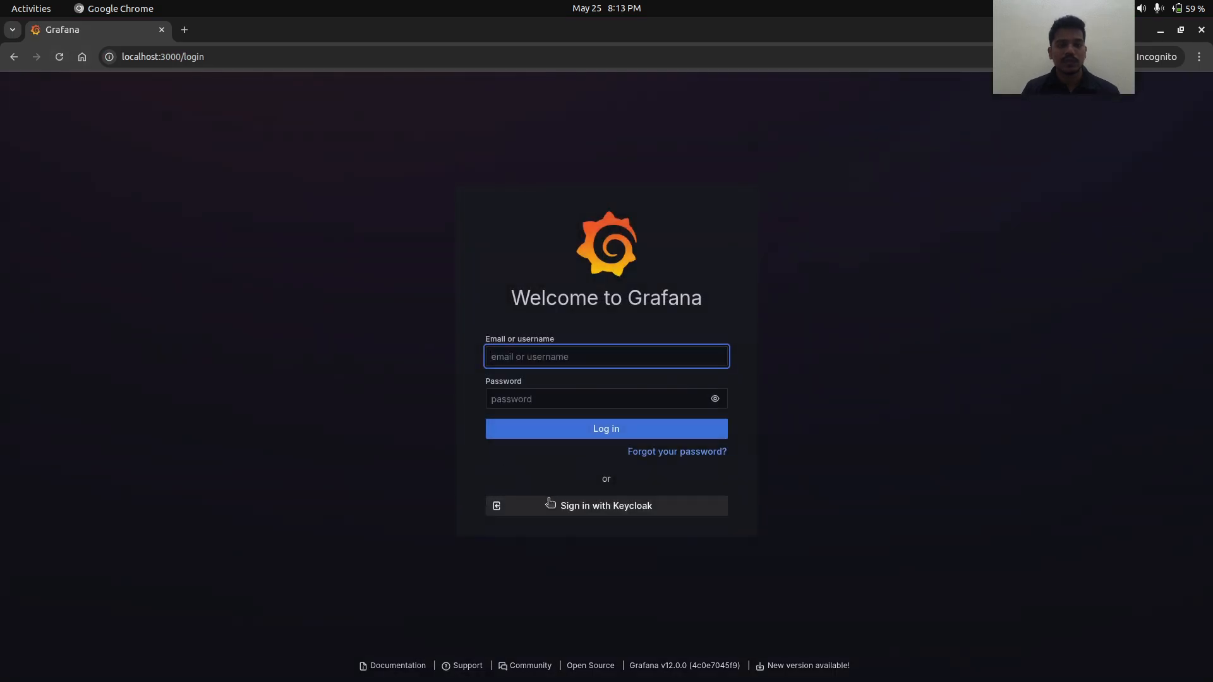
{"action": "left_click", "coordinate": [551, 506]}
{"action": "type", "text": "a"}
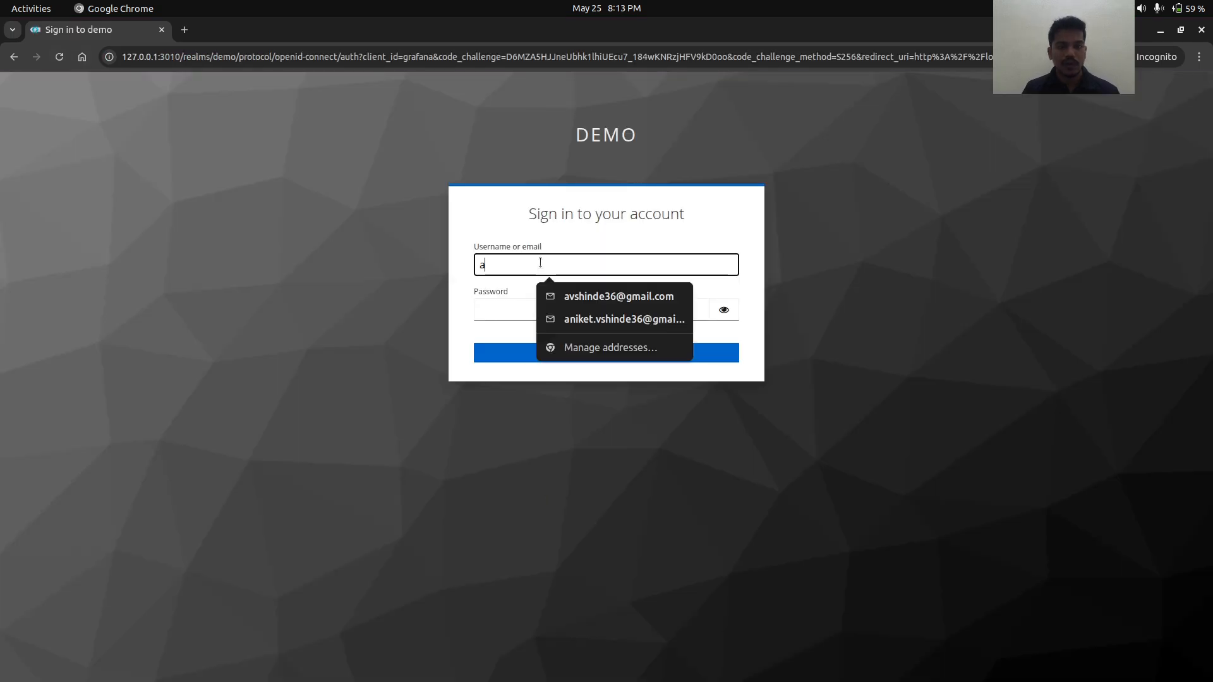
{"action": "type", "text": "niket"}
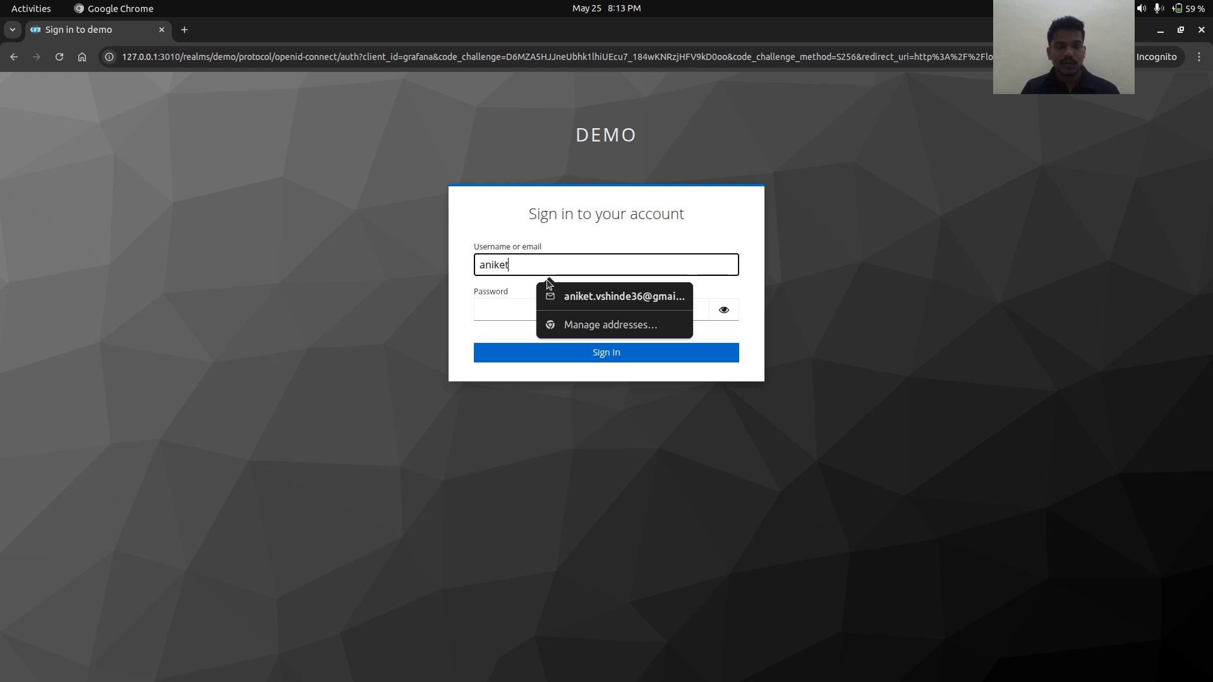
{"action": "key", "text": "ctrl+a"}
{"action": "key", "text": "ctrl+c"}
{"action": "left_click", "coordinate": [482, 317]}
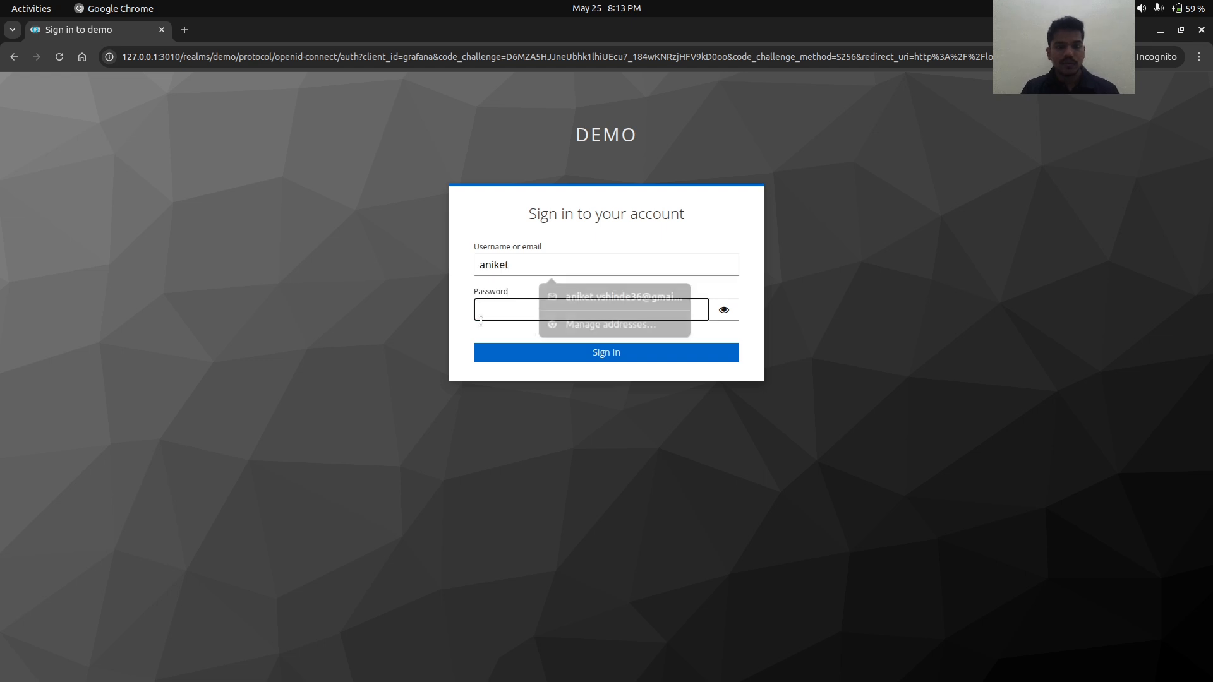
{"action": "key", "text": "ctrl+v"}
{"action": "left_click", "coordinate": [516, 358]}
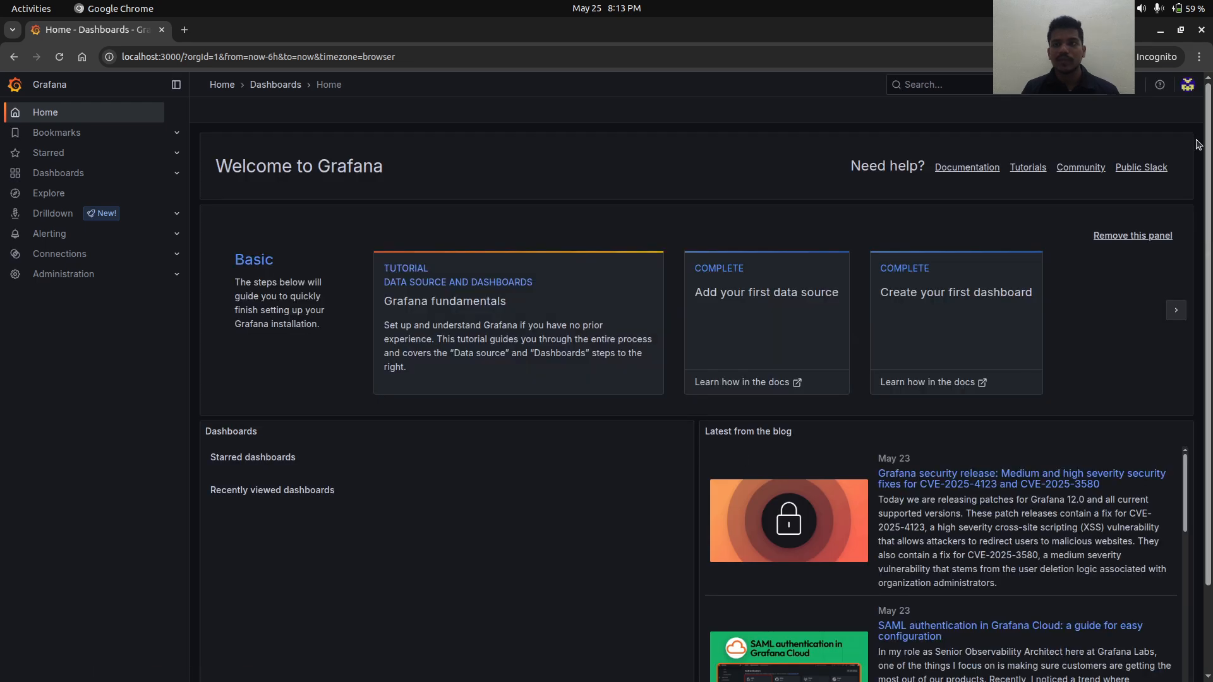
- Review the profile's Sessions entry for Generic OAuth, then expand Administration to Users and access
{"action": "left_click", "coordinate": [1188, 86]}
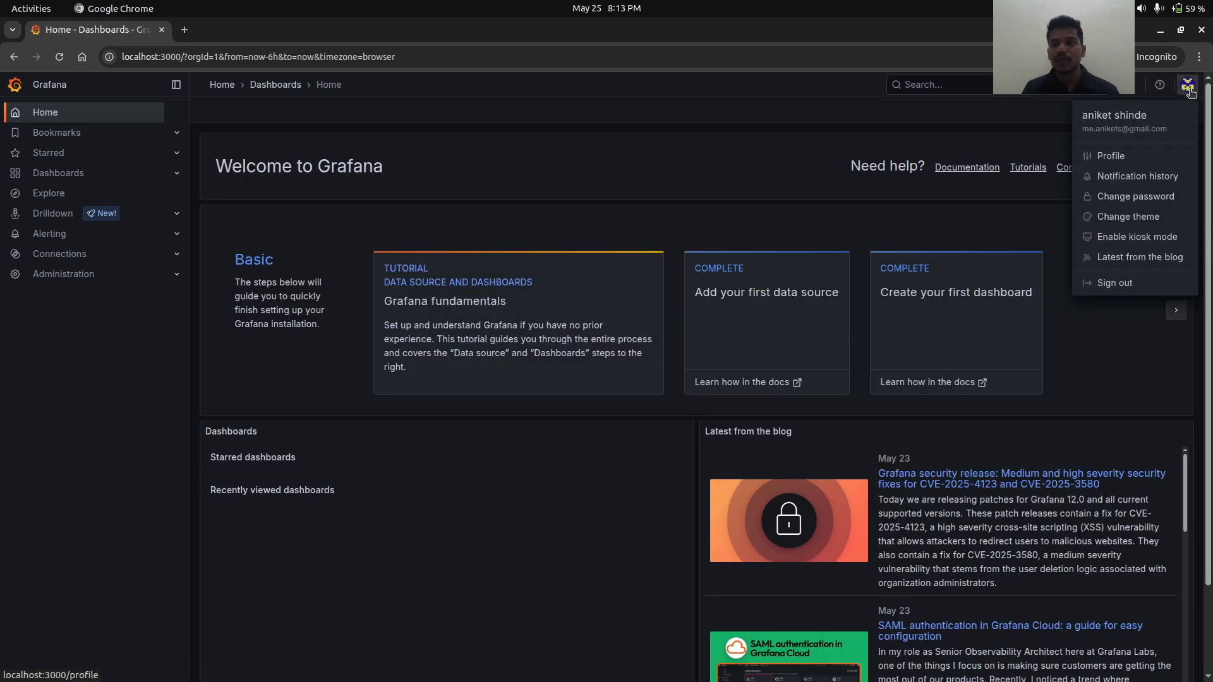
{"action": "left_click", "coordinate": [1112, 154]}
{"action": "scroll", "coordinate": [805, 301], "scroll_direction": "down", "scroll_amount": 3}
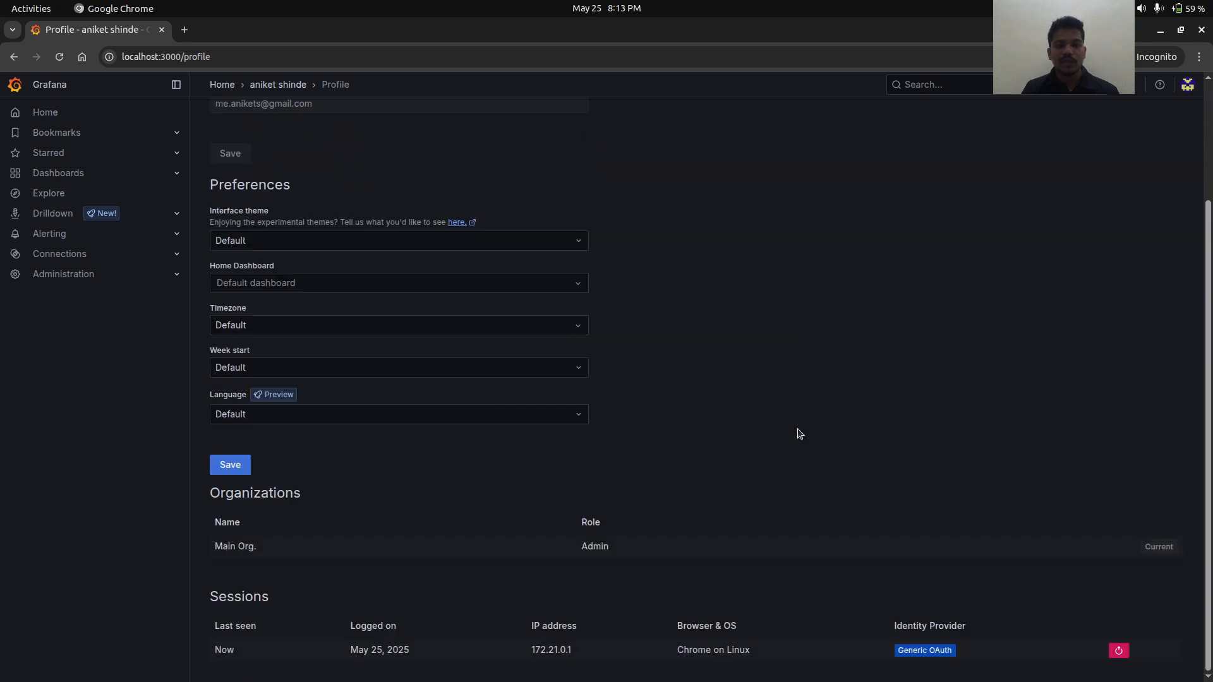
{"action": "left_click_drag", "start_coordinate": [983, 661], "coordinate": [347, 650]}
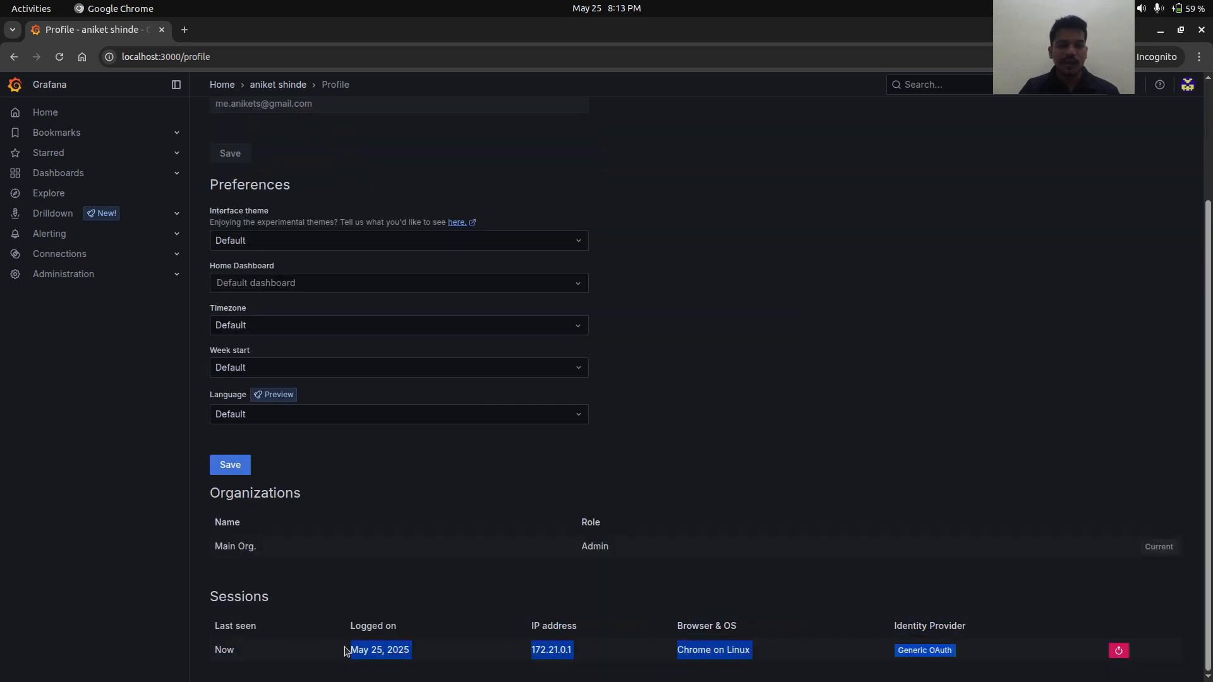
{"action": "left_click", "coordinate": [179, 275]}
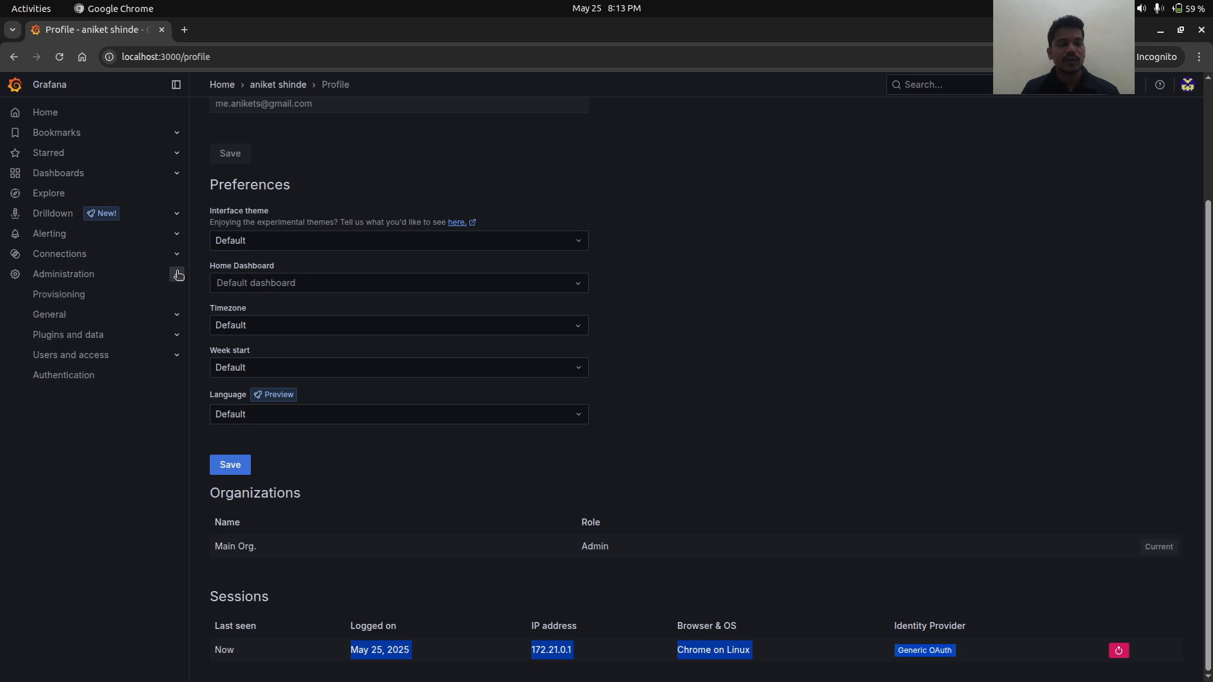
{"action": "left_click", "coordinate": [77, 360]}
- Show the All users list with the Generic OAuth account, briefly checking the compose file in the editor
{"action": "left_click", "coordinate": [365, 220]}
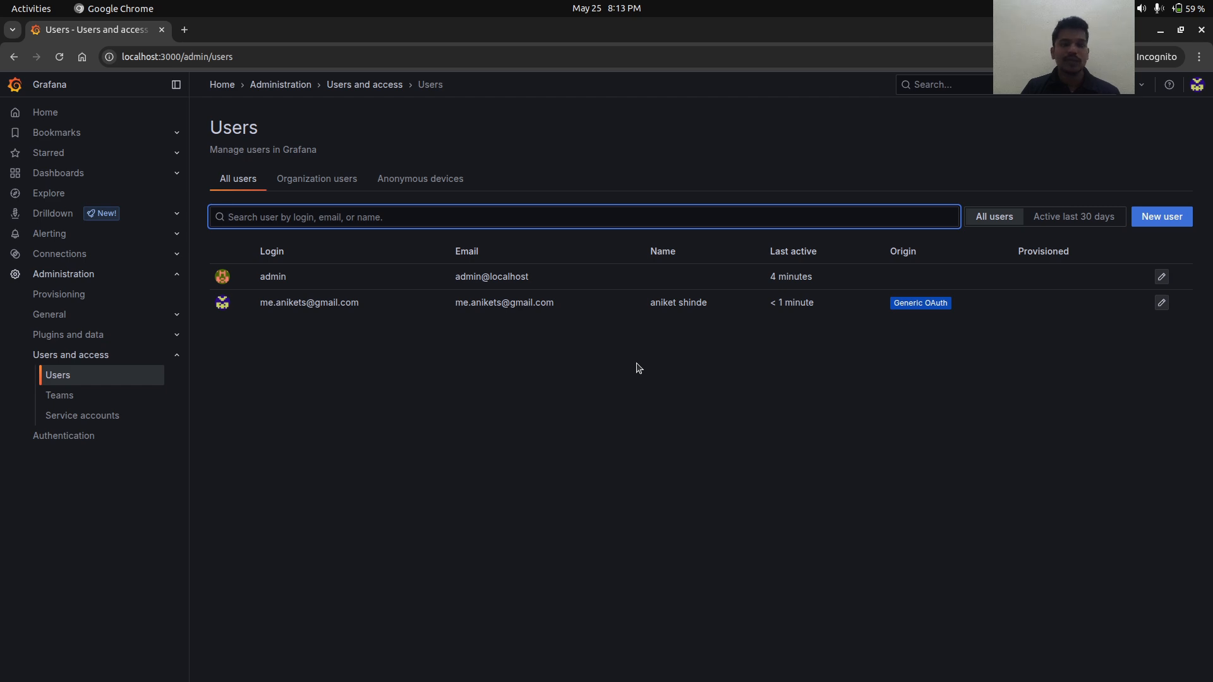
{"action": "key", "text": "alt+Tab"}
{"action": "key", "text": "alt+Tab"}
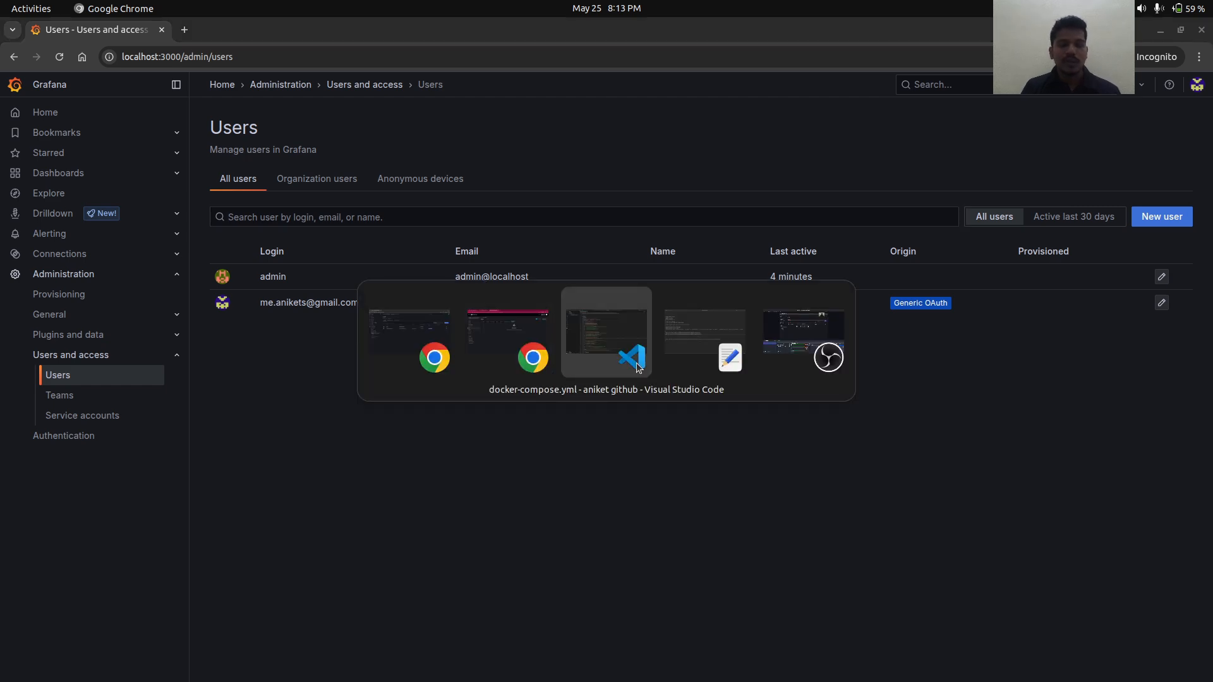
{"action": "left_click", "coordinate": [638, 369]}
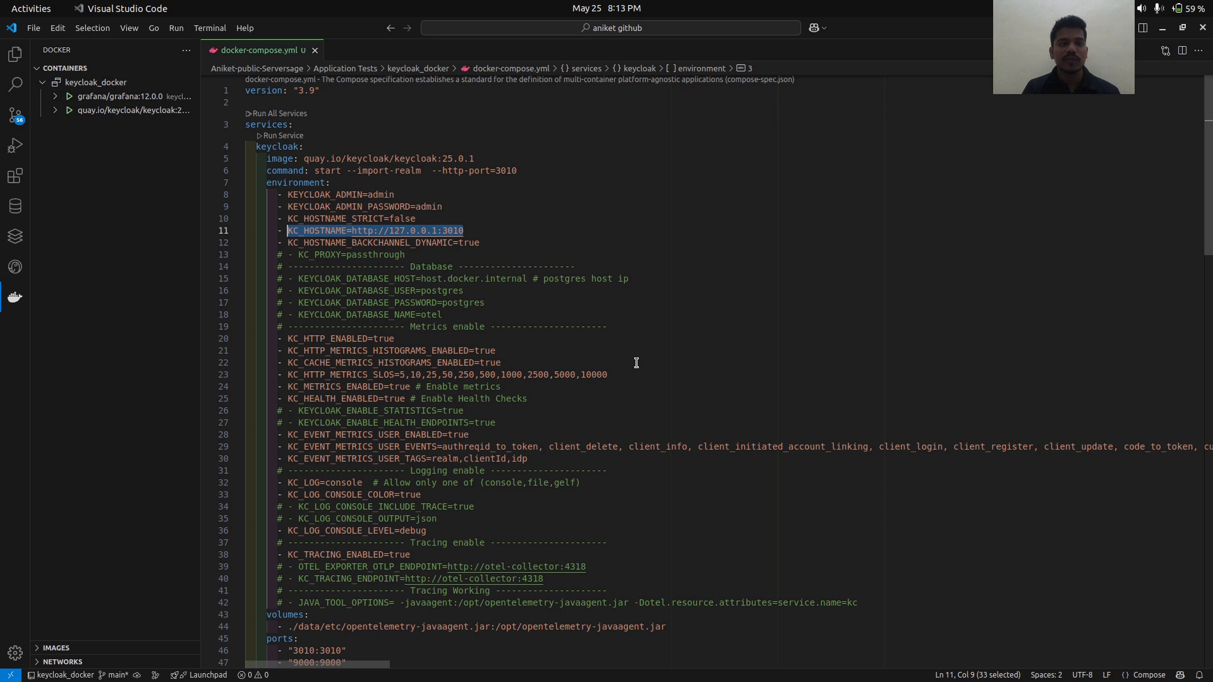
{"action": "key", "text": "alt+Tab"}
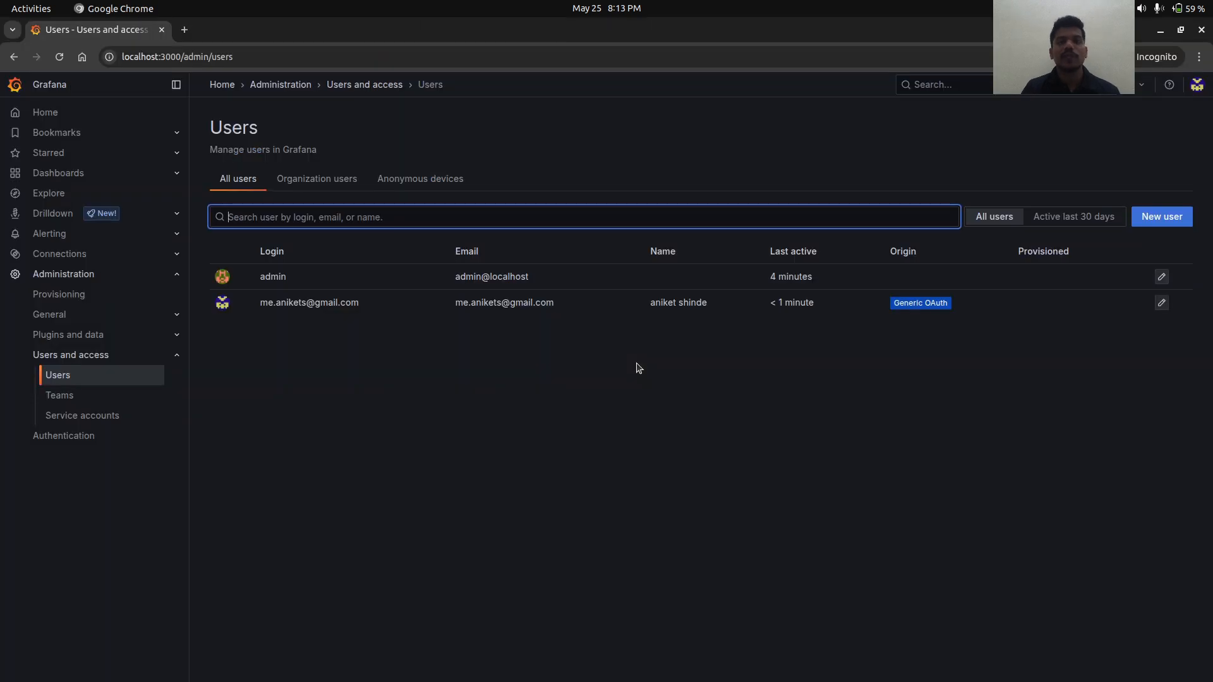